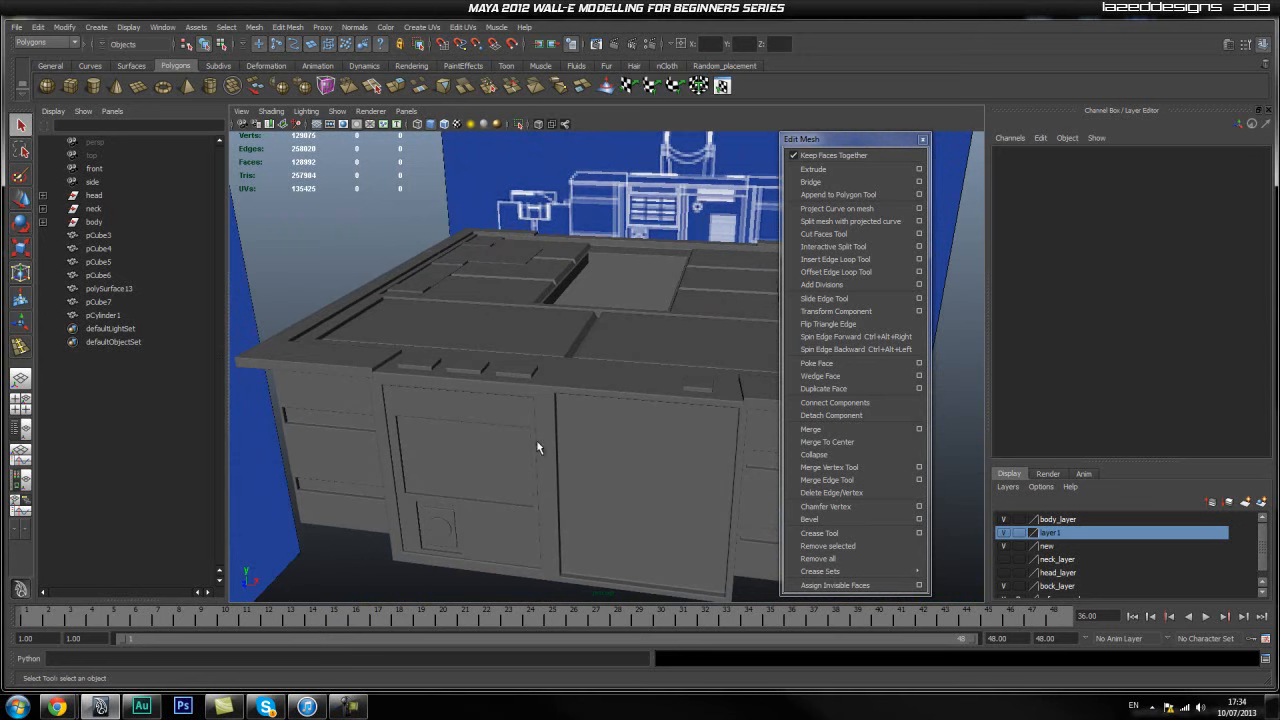
Hide the display layers body_layer, layer1 and new so the finished body panels no longer cover the blueprint.
{"action": "left_click_drag", "start_coordinate": [536, 462], "coordinate": [516, 408], "text": "alt"}
{"action": "right_click_drag", "start_coordinate": [516, 408], "coordinate": [618, 398], "text": "alt"}
{"action": "mouse_move", "coordinate": [594, 410]}
{"action": "left_mouse_down", "text": "alt"}
{"action": "mouse_move", "coordinate": [617, 394]}
{"action": "mouse_move", "coordinate": [605, 397]}
{"action": "left_mouse_up", "text": "alt"}
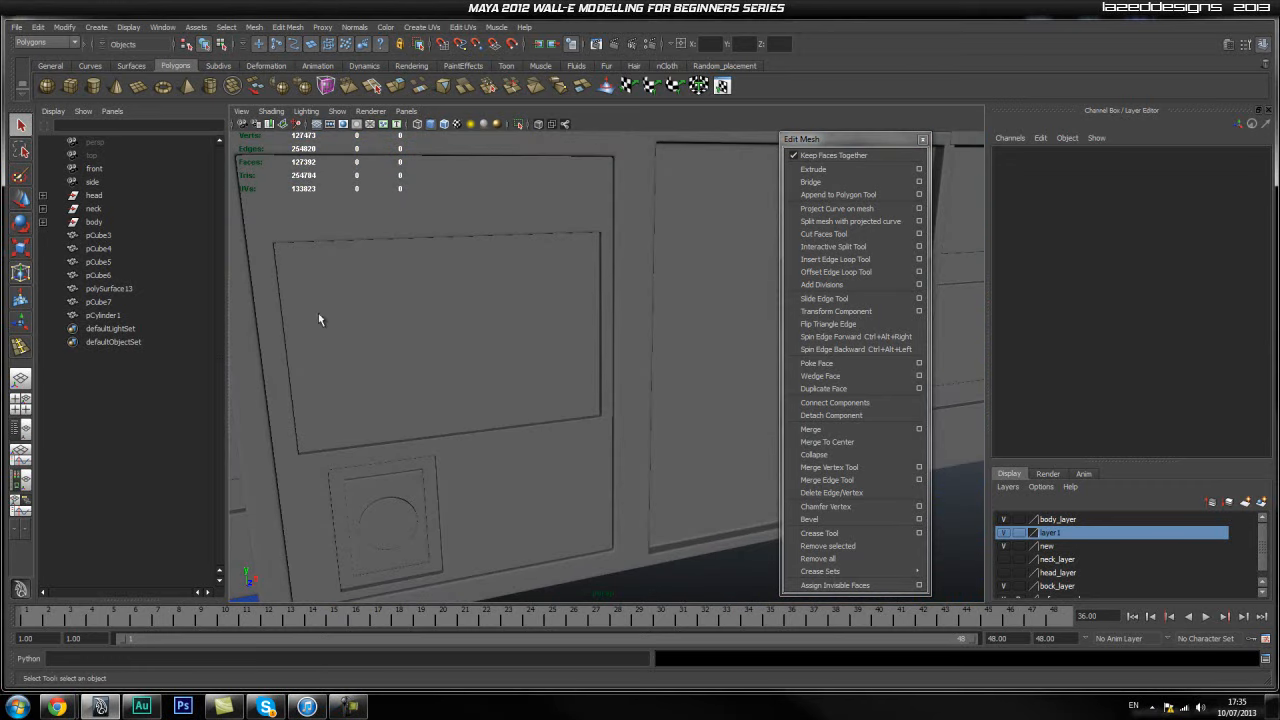
{"action": "right_click_drag", "start_coordinate": [475, 354], "coordinate": [563, 360], "text": "alt"}
{"action": "left_click_drag", "start_coordinate": [563, 360], "coordinate": [491, 395], "text": "alt"}
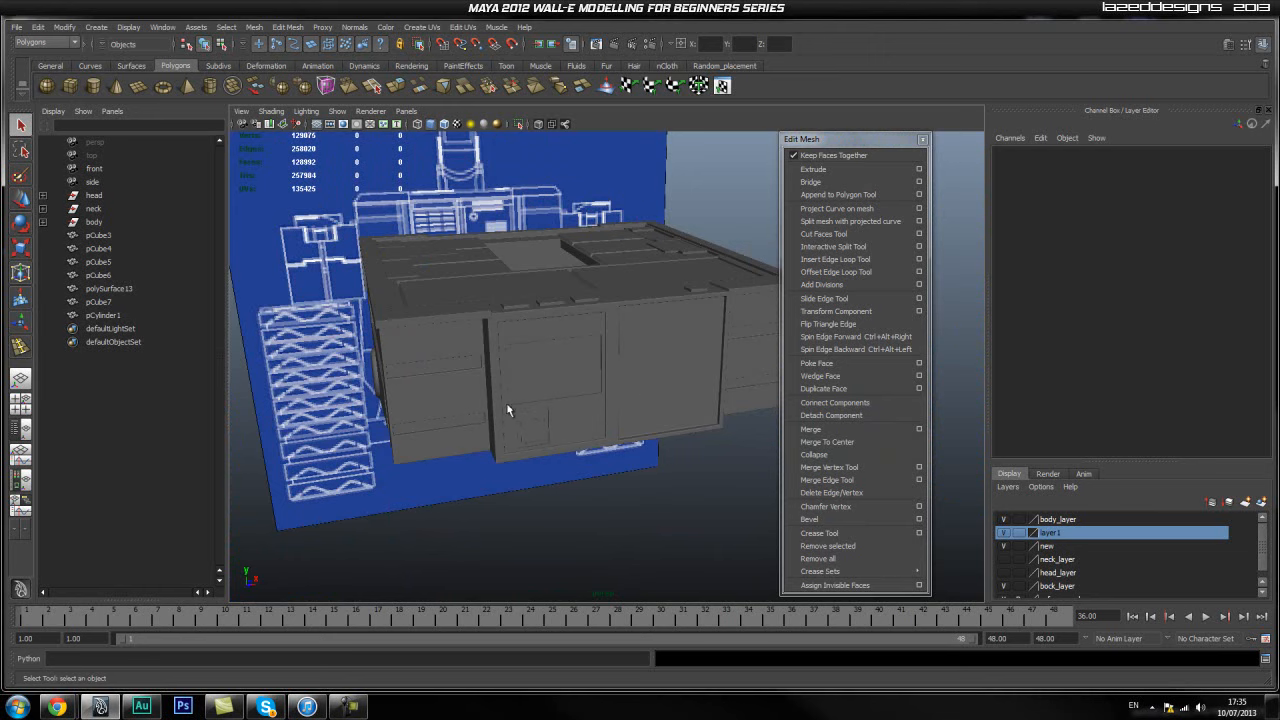
{"action": "left_click", "coordinate": [1005, 520]}
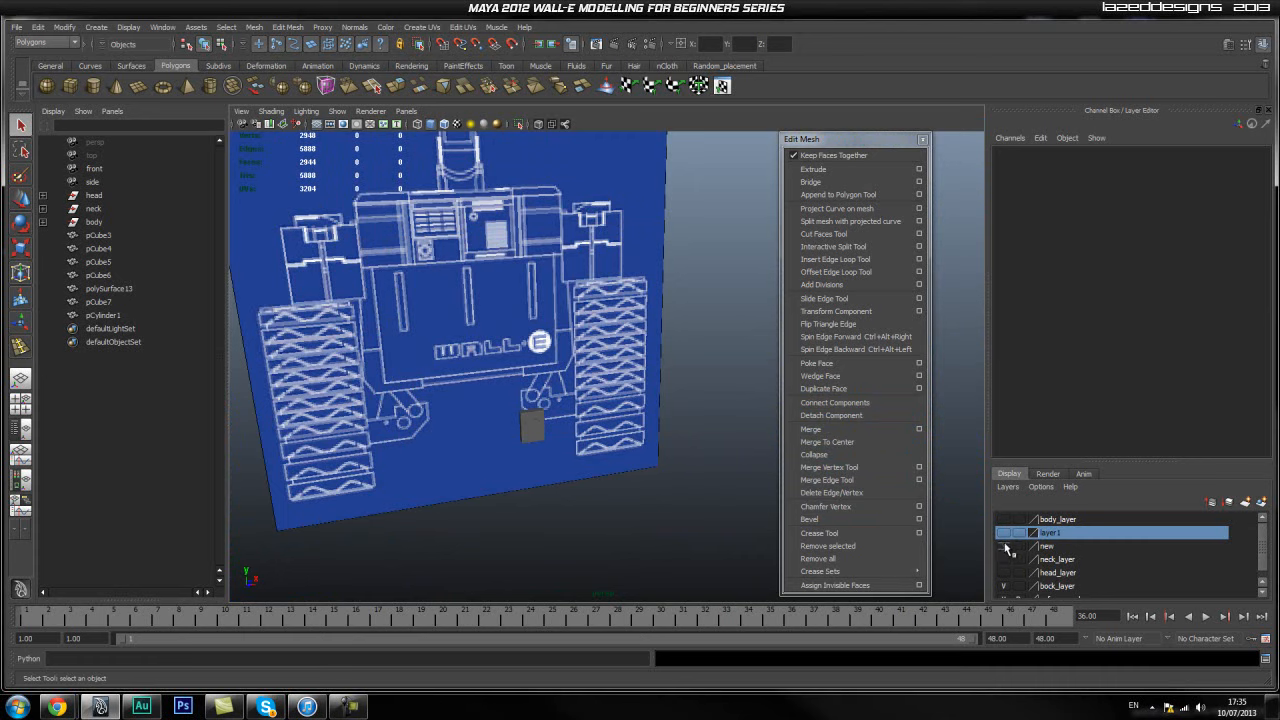
{"action": "left_click", "coordinate": [1005, 540]}
{"action": "left_click", "coordinate": [1005, 540]}
Add the remaining visible cube and cylinder in front of the blueprint to body_layer.
{"action": "left_click_drag", "start_coordinate": [596, 391], "coordinate": [515, 445]}
{"action": "right_click", "coordinate": [1062, 520]}
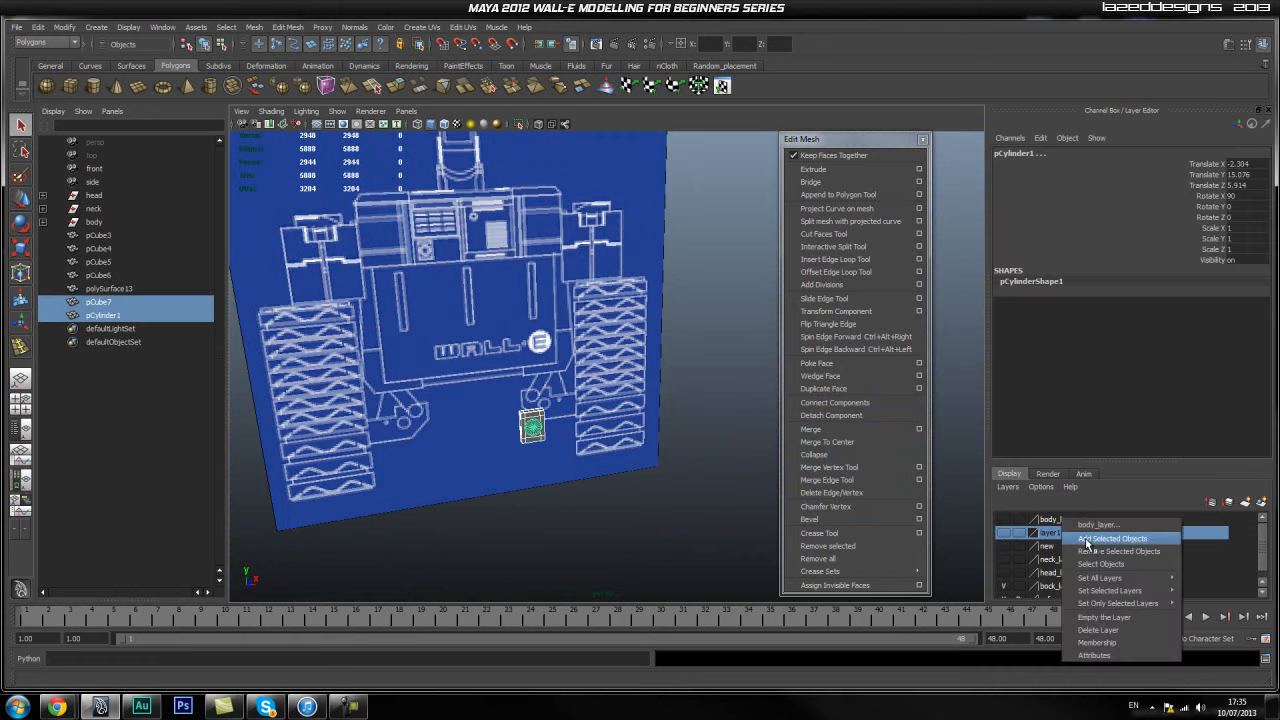
{"action": "left_click", "coordinate": [1090, 541]}
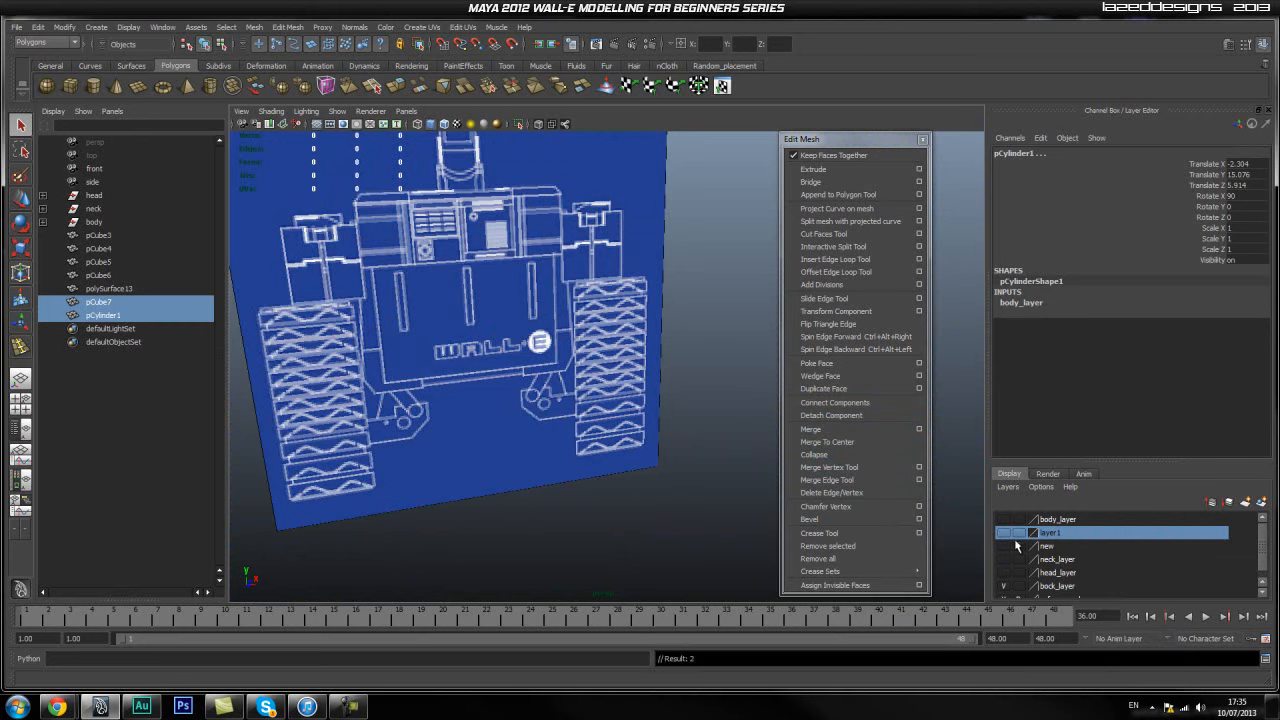
{"action": "left_click", "coordinate": [531, 415]}
Draw a thin polygon cube in the front view along the dark strip above the vent grille's first row of openings.
{"action": "left_click_drag", "start_coordinate": [531, 415], "coordinate": [582, 347], "text": "alt"}
{"action": "key", "text": "space"}
{"action": "key", "text": "space"}
{"action": "left_click_drag", "start_coordinate": [495, 306], "coordinate": [499, 352]}
{"action": "middle_click_drag", "start_coordinate": [482, 343], "coordinate": [486, 386], "text": "alt"}
{"action": "scroll", "coordinate": [490, 385], "scroll_direction": "up", "scroll_amount": 2}
{"action": "scroll", "coordinate": [495, 383], "scroll_direction": "down", "scroll_amount": 3}
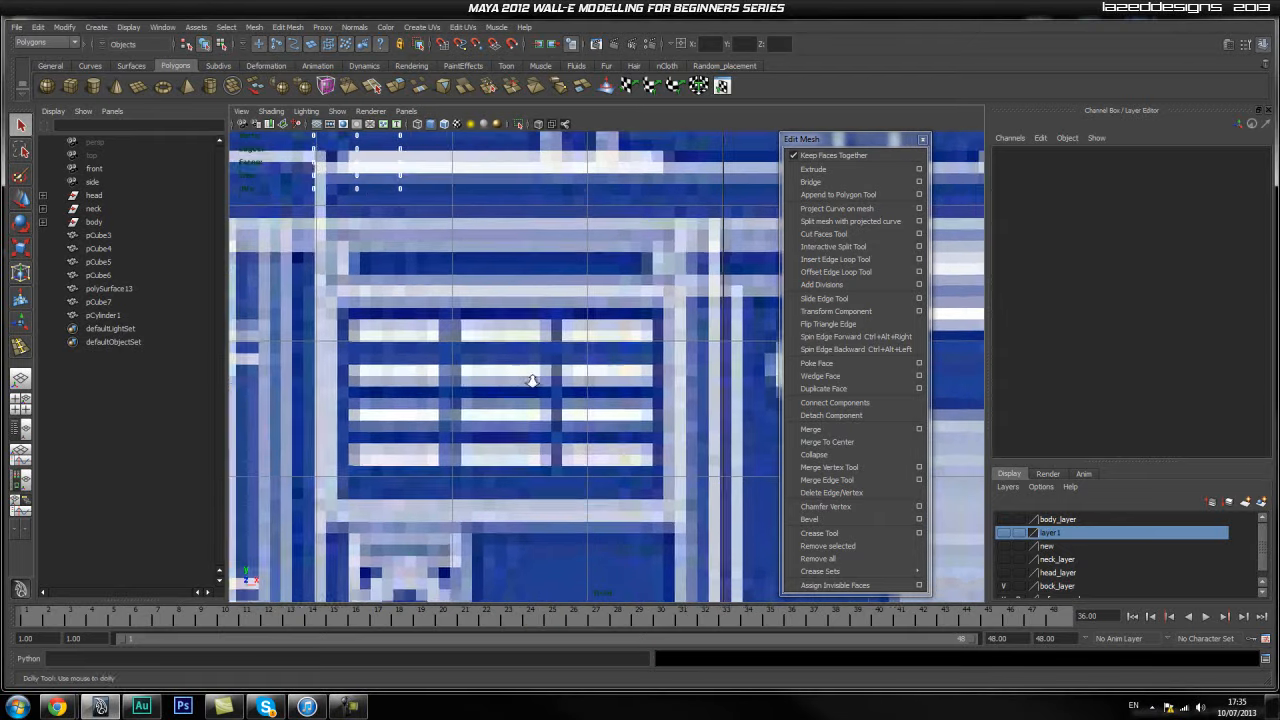
{"action": "left_click", "coordinate": [75, 89]}
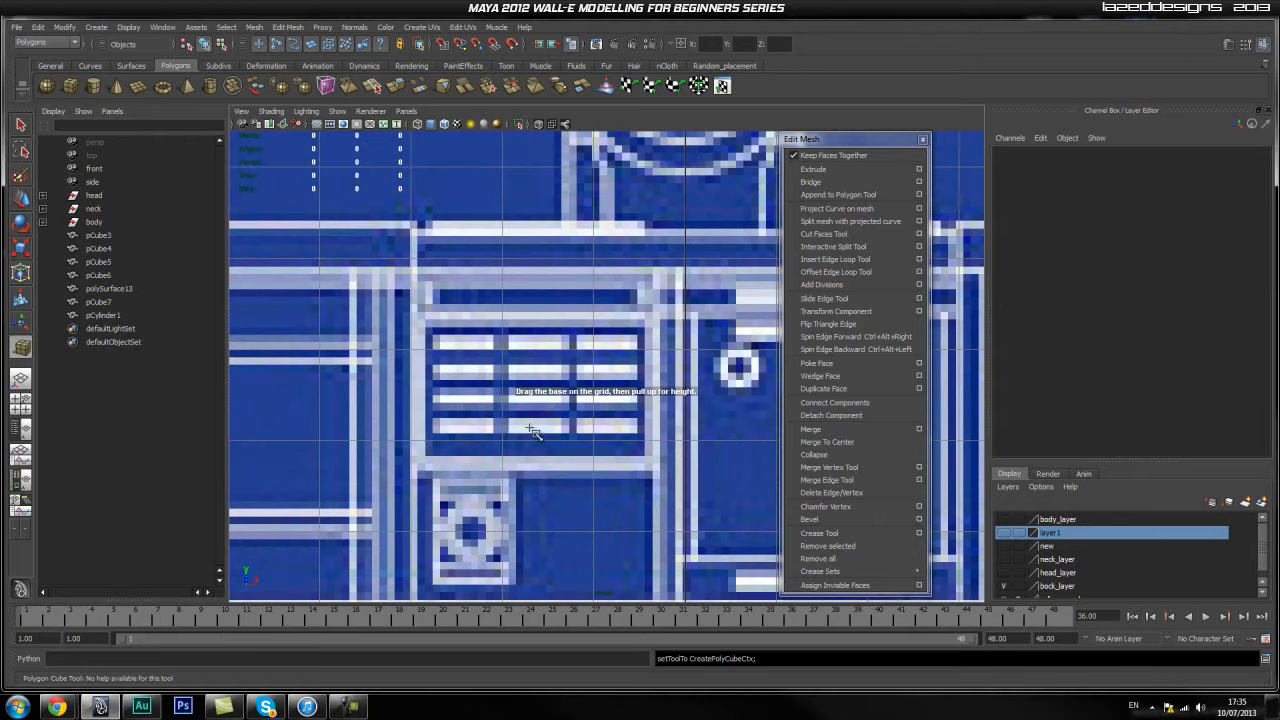
{"action": "scroll", "coordinate": [381, 333], "scroll_direction": "up", "scroll_amount": 2}
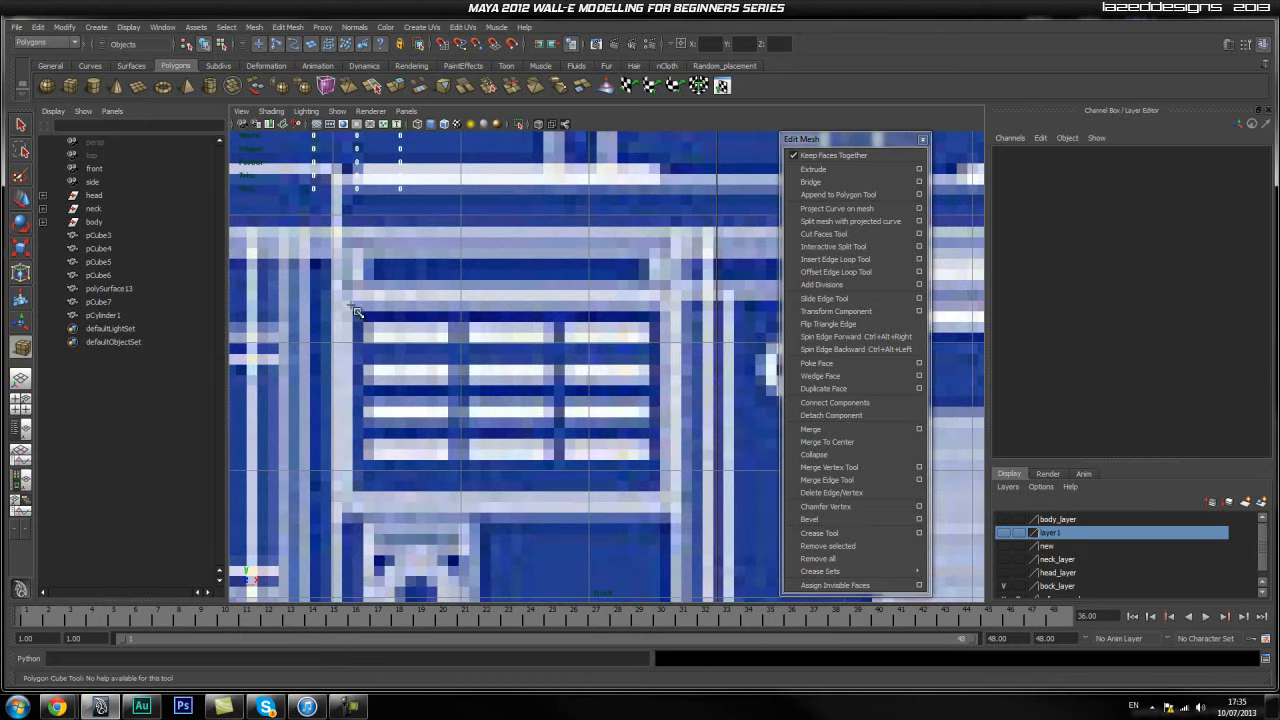
{"action": "left_click_drag", "start_coordinate": [363, 324], "coordinate": [668, 328]}
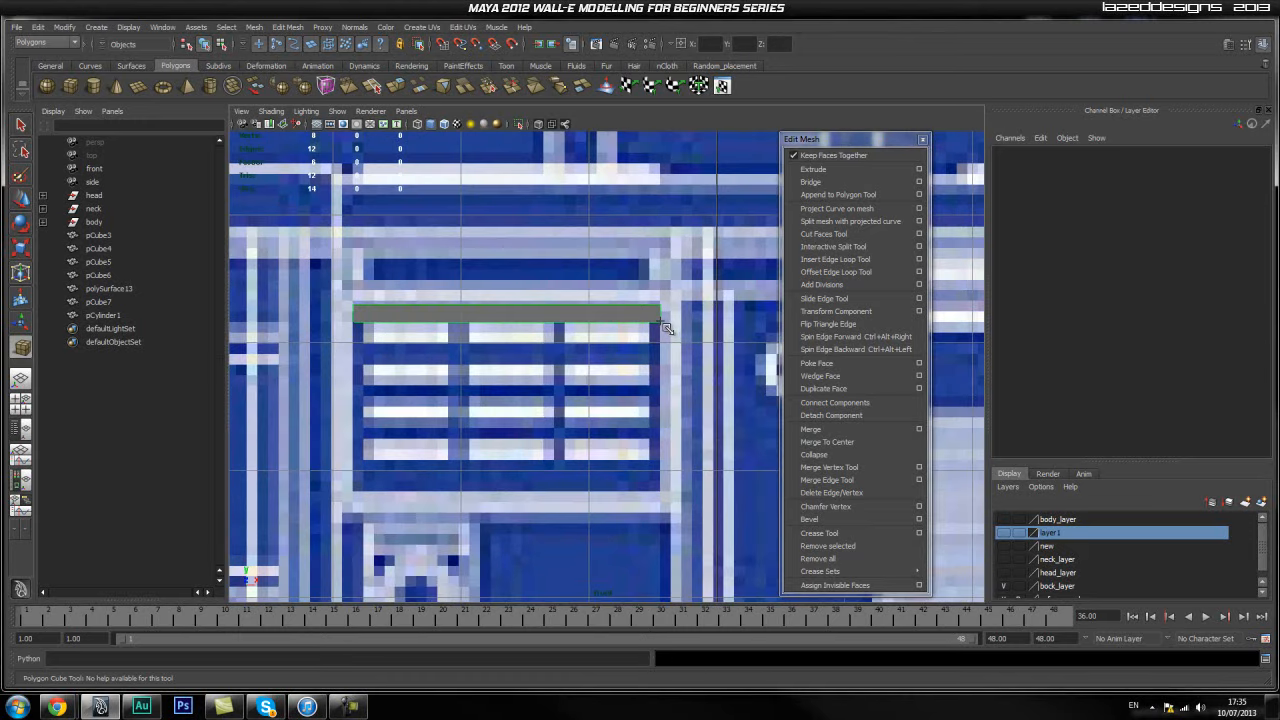
Give the new cube its depth in the side view, reaching close to the body's front edge.
{"action": "key", "text": "space"}
{"action": "left_click_drag", "start_coordinate": [544, 390], "coordinate": [584, 389]}
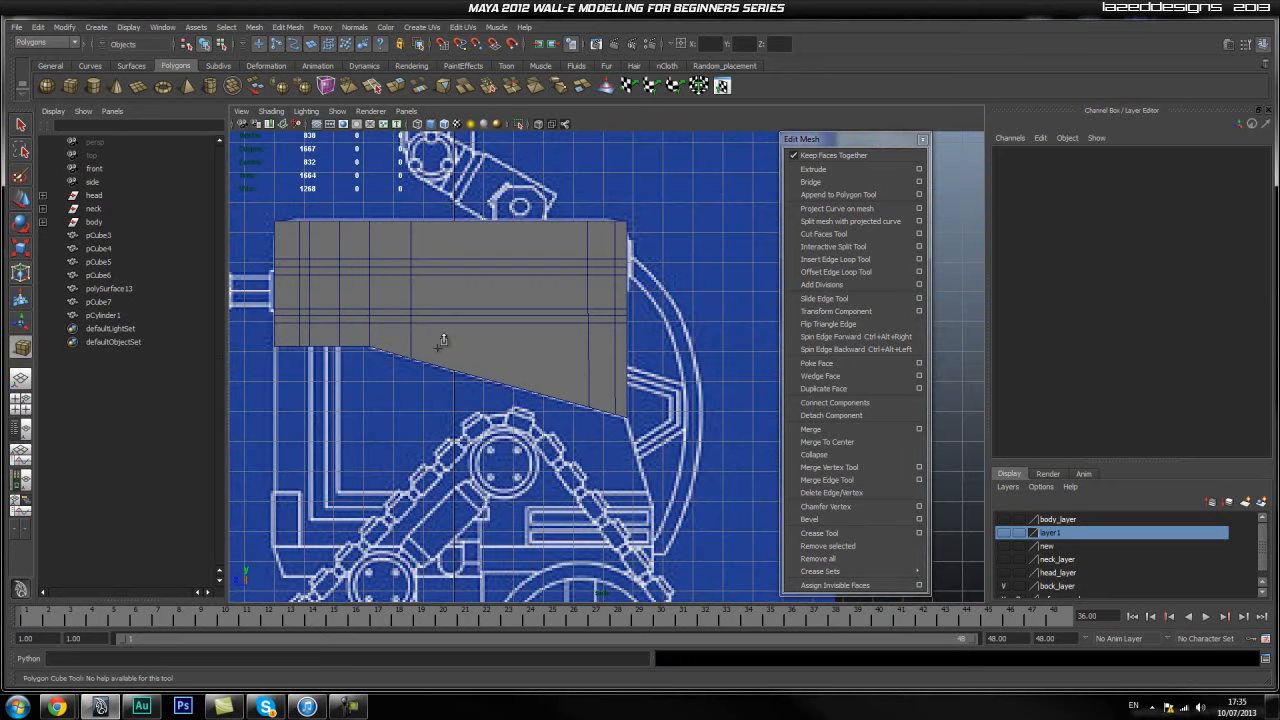
{"action": "left_click", "coordinate": [308, 280]}
Move the cube's four rear vertices forward along Z to slim it into a bar with a nearly square cross-section.
{"action": "key", "text": "space"}
{"action": "left_click_drag", "start_coordinate": [329, 283], "coordinate": [330, 252]}
{"action": "left_click_drag", "start_coordinate": [335, 300], "coordinate": [450, 400], "text": "alt"}
{"action": "right_click_drag", "start_coordinate": [450, 400], "coordinate": [643, 437], "text": "alt"}
{"action": "left_click_drag", "start_coordinate": [643, 437], "coordinate": [555, 418], "text": "alt"}
{"action": "right_click_drag", "start_coordinate": [553, 390], "coordinate": [547, 404]}
{"action": "left_click", "coordinate": [506, 406]}
{"action": "key", "text": "w"}
{"action": "left_click_drag", "start_coordinate": [557, 404], "coordinate": [754, 418]}
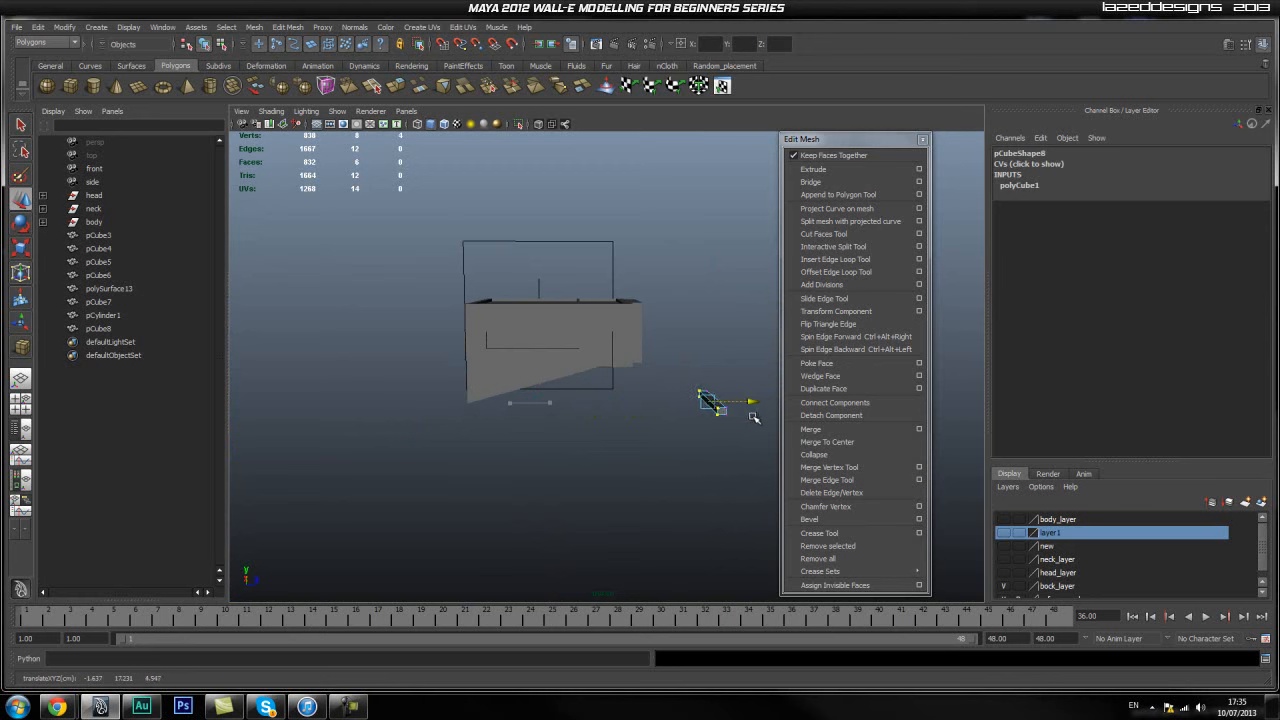
{"action": "right_click_drag", "start_coordinate": [716, 453], "coordinate": [650, 450], "text": "alt"}
{"action": "left_click_drag", "start_coordinate": [650, 450], "coordinate": [566, 466], "text": "alt"}
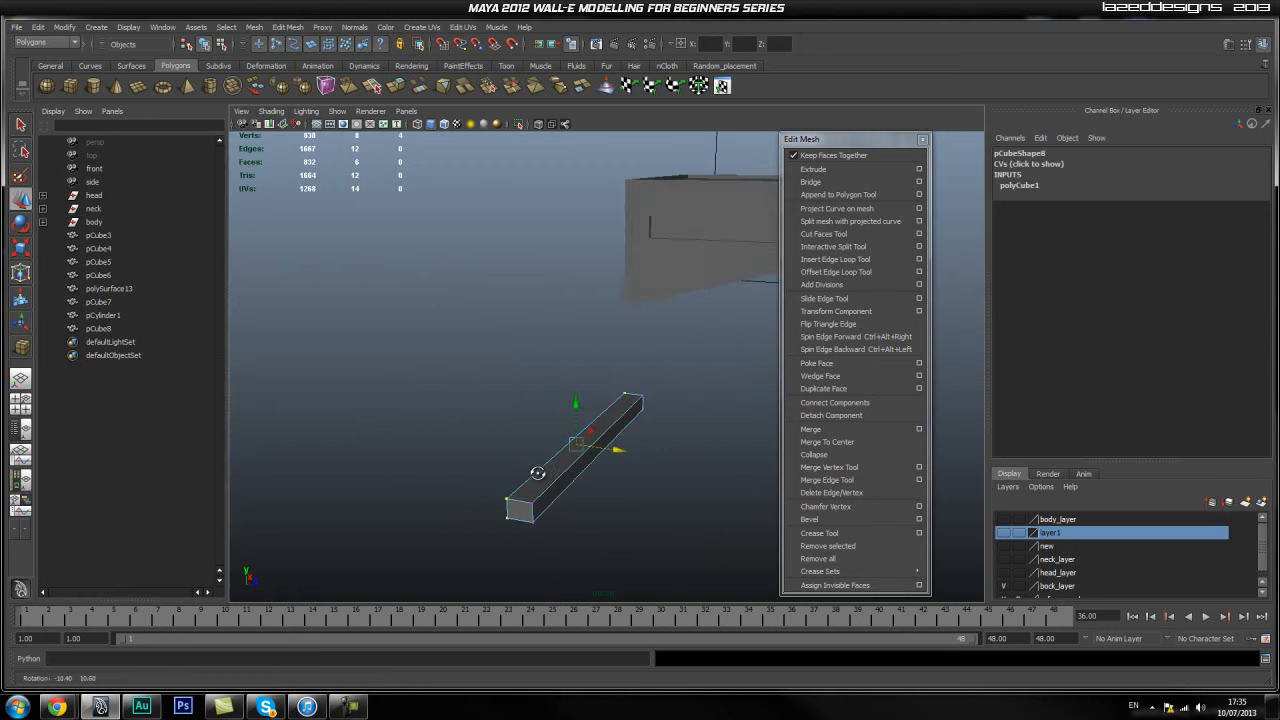
{"action": "left_click", "coordinate": [620, 448]}
Insert edge loops close to the bar's upper and lower edges and one close to an end.
{"action": "left_click_drag", "start_coordinate": [511, 498], "coordinate": [537, 503], "text": "alt"}
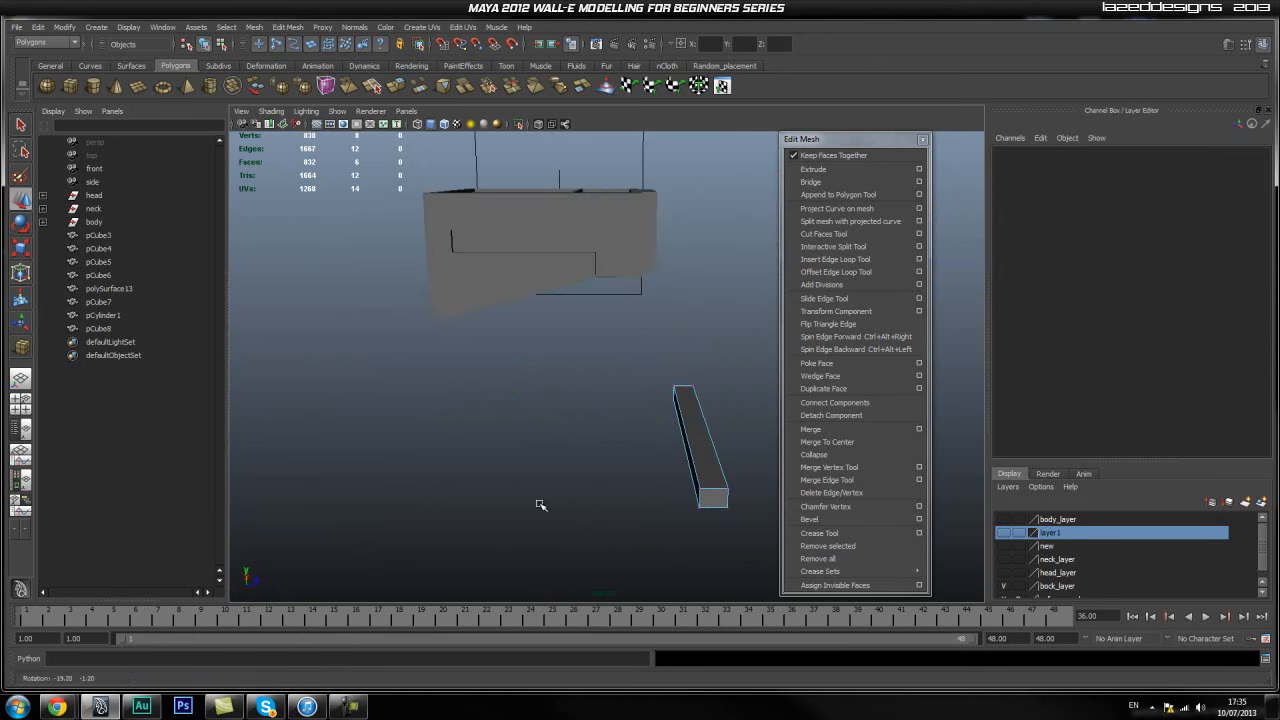
{"action": "right_click_drag", "start_coordinate": [699, 469], "coordinate": [652, 465]}
{"action": "left_click_drag", "start_coordinate": [652, 465], "coordinate": [631, 440], "text": "alt"}
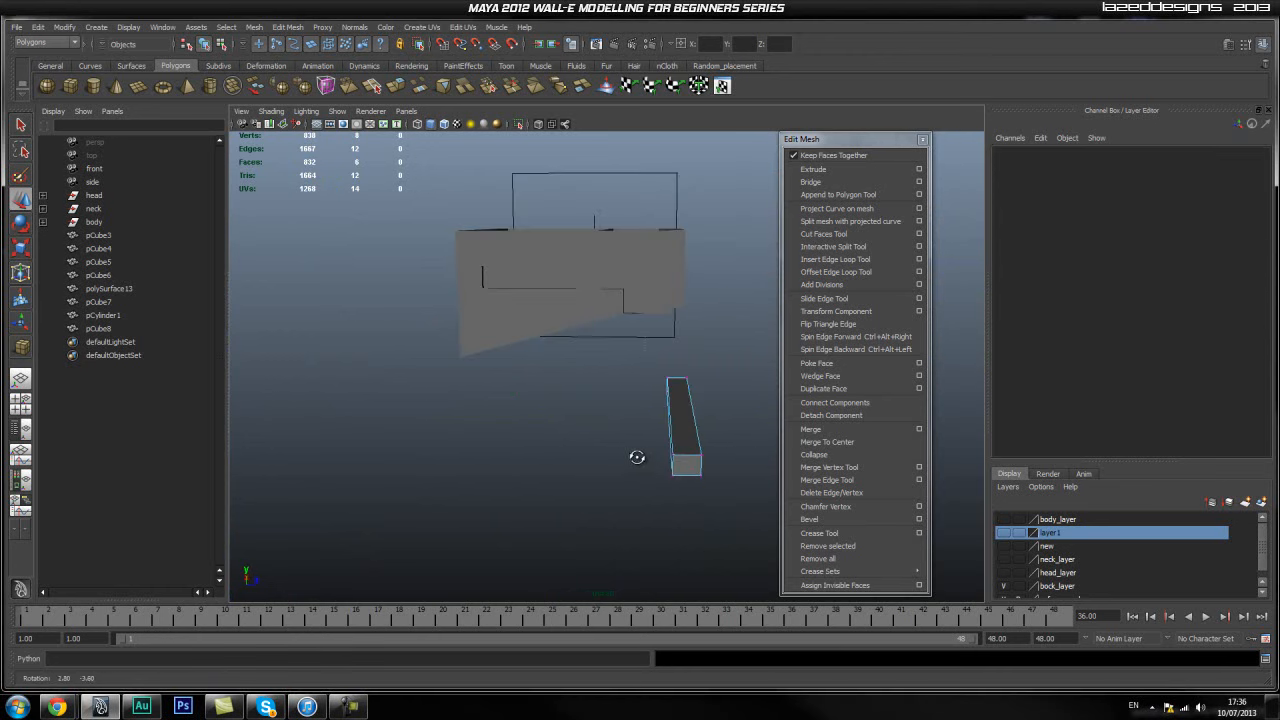
{"action": "left_click_drag", "start_coordinate": [604, 332], "coordinate": [595, 456]}
{"action": "left_click", "coordinate": [614, 491]}
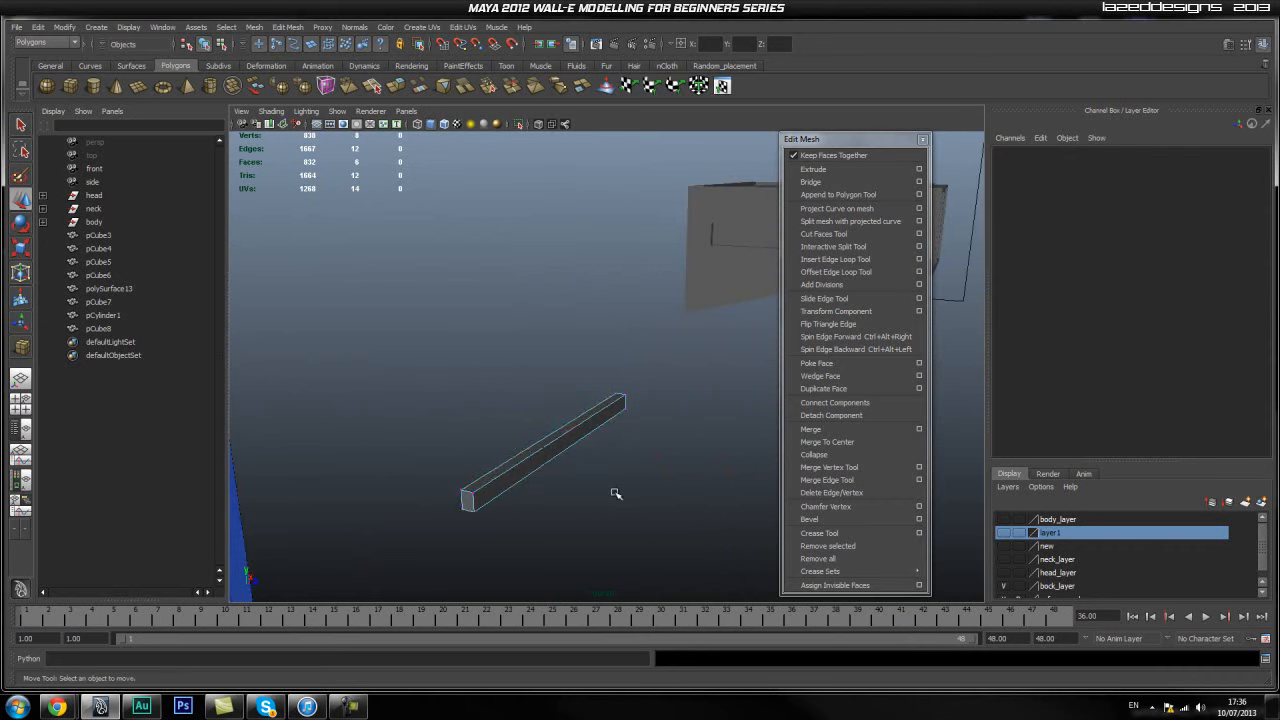
{"action": "right_click_drag", "start_coordinate": [383, 443], "coordinate": [410, 450], "text": "alt"}
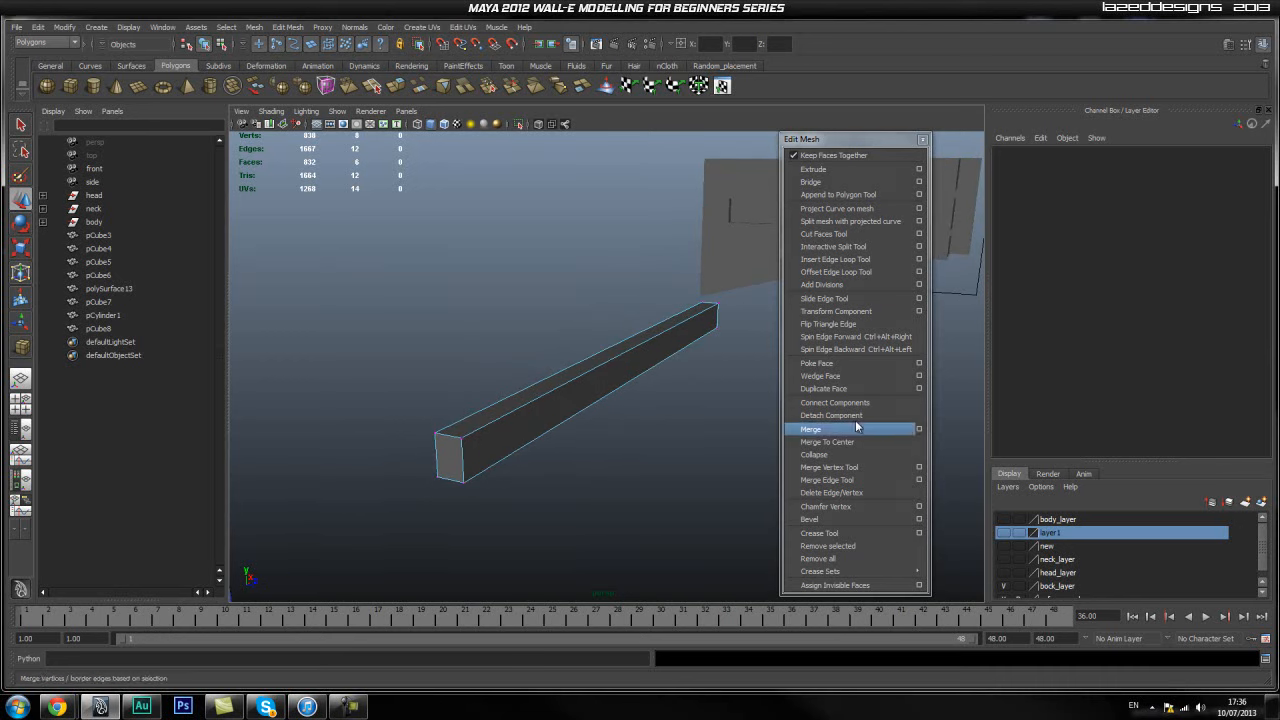
{"action": "left_click", "coordinate": [835, 259]}
{"action": "right_click_drag", "start_coordinate": [283, 471], "coordinate": [399, 414], "text": "alt"}
{"action": "left_click_drag", "start_coordinate": [428, 446], "coordinate": [428, 442]}
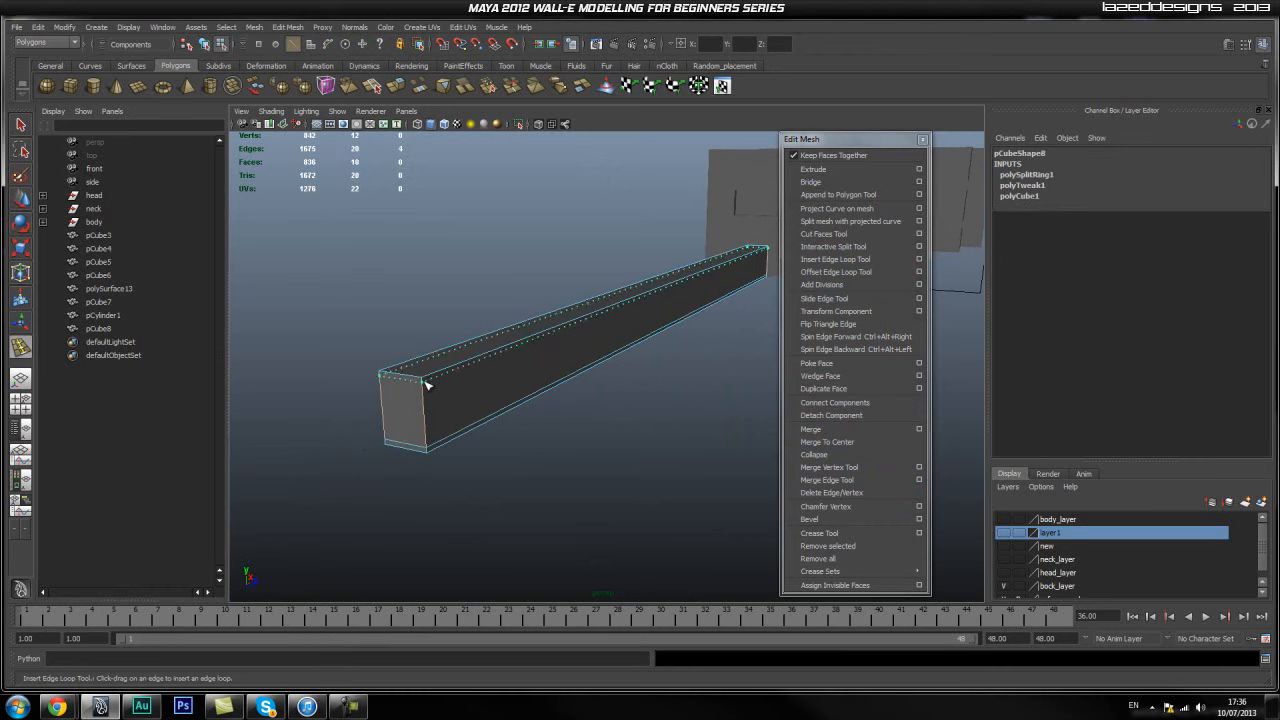
{"action": "left_click", "coordinate": [427, 377]}
{"action": "left_click_drag", "start_coordinate": [427, 377], "coordinate": [428, 380]}
Insert two lengthwise edge loops close to the bar's front and back edges.
{"action": "left_click_drag", "start_coordinate": [443, 454], "coordinate": [494, 449], "text": "alt"}
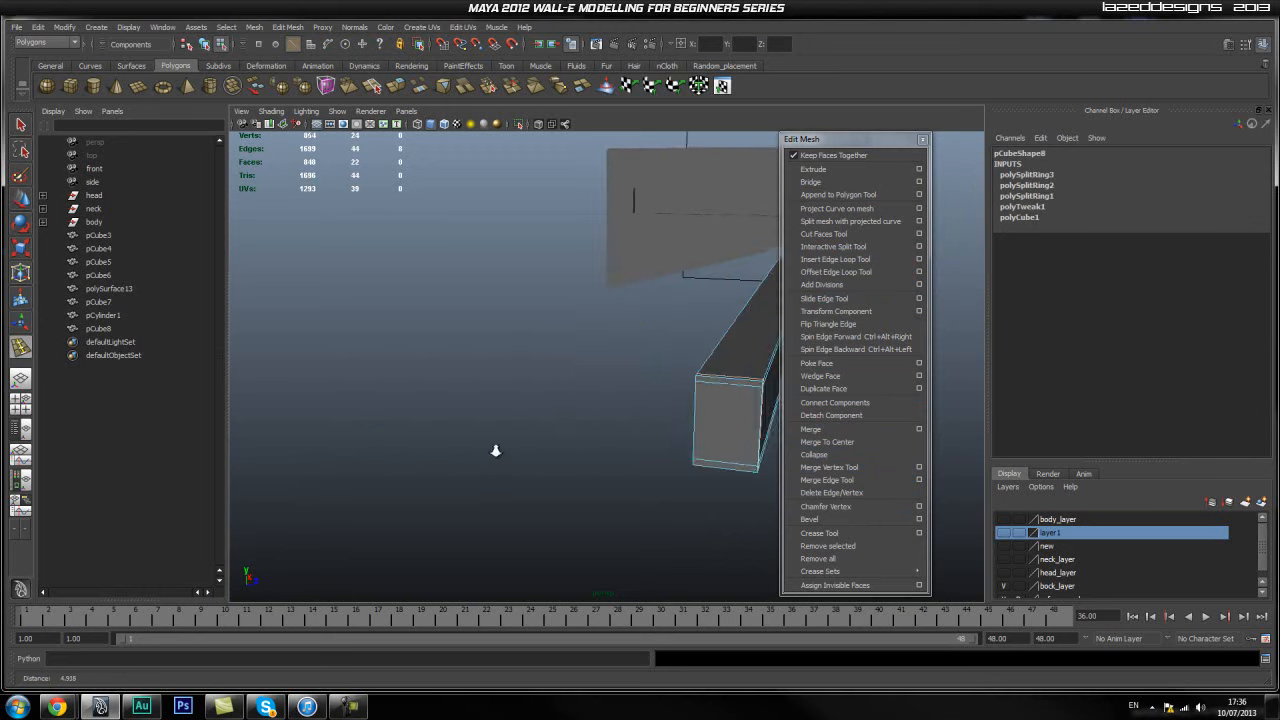
{"action": "middle_click_drag", "start_coordinate": [494, 449], "coordinate": [468, 451], "text": "alt"}
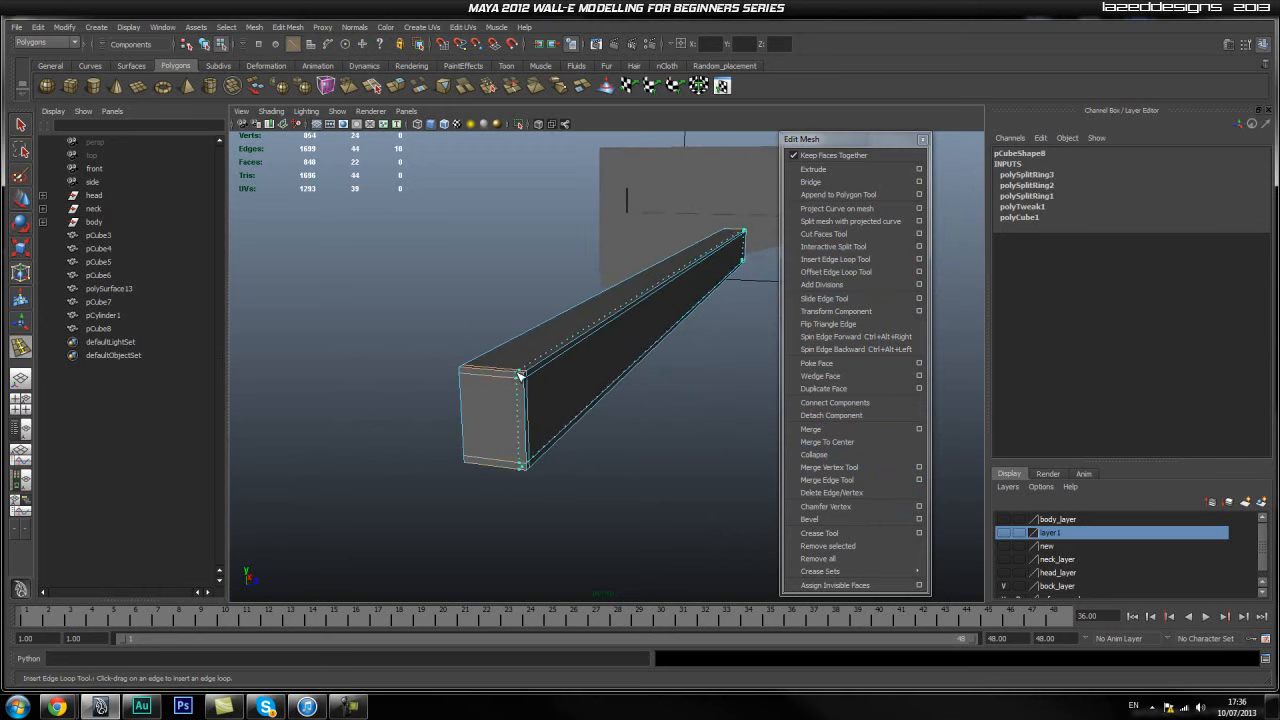
{"action": "left_click_drag", "start_coordinate": [521, 376], "coordinate": [467, 375]}
Return the bar to object mode and preview it smoothed to check the sharpness of its ends.
{"action": "left_click_drag", "start_coordinate": [617, 366], "coordinate": [528, 397], "text": "alt"}
{"action": "key", "text": "q"}
{"action": "right_click_drag", "start_coordinate": [528, 397], "coordinate": [535, 375]}
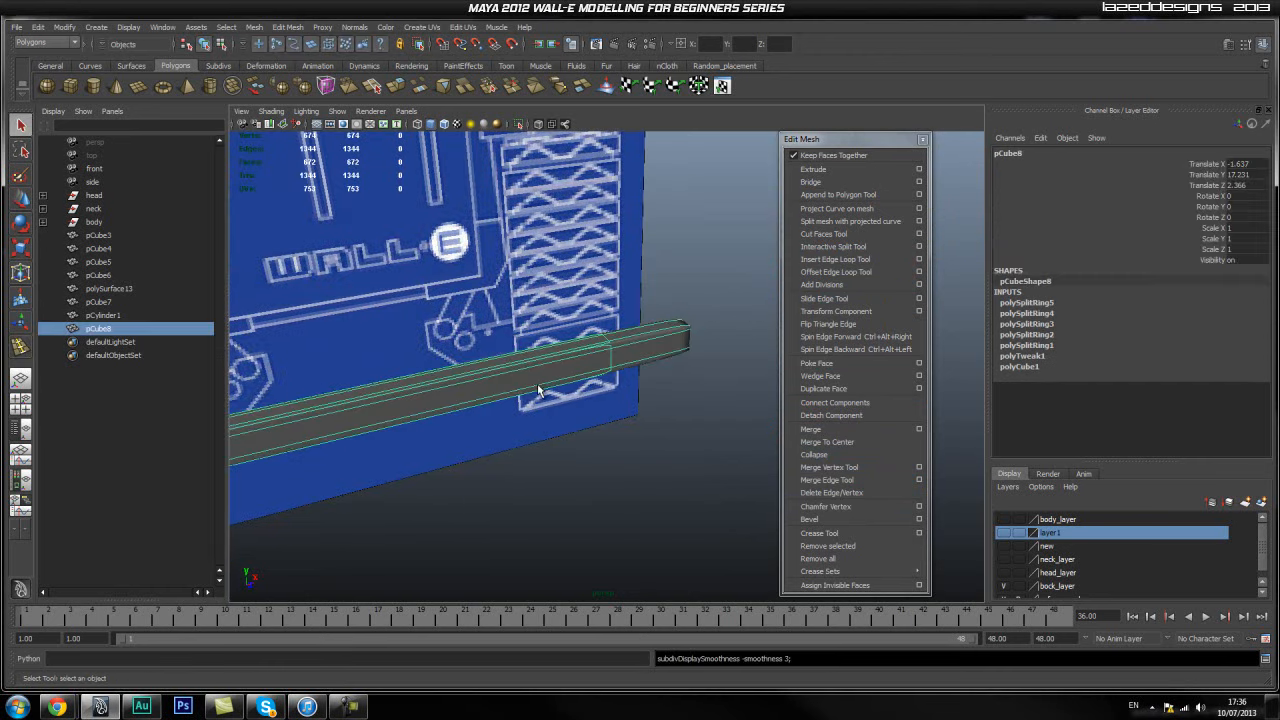
{"action": "left_click", "coordinate": [509, 435]}
{"action": "left_click_drag", "start_coordinate": [509, 435], "coordinate": [507, 365], "text": "alt"}
{"action": "left_click", "coordinate": [510, 372]}
Insert the missing edge loop close to the bar's rounded end and turn its smooth preview back on.
{"action": "left_click_drag", "start_coordinate": [628, 368], "coordinate": [454, 374], "text": "alt"}
{"action": "scroll", "coordinate": [454, 374], "scroll_direction": "up", "scroll_amount": 3}
{"action": "middle_click_drag", "start_coordinate": [454, 374], "coordinate": [566, 330], "text": "alt"}
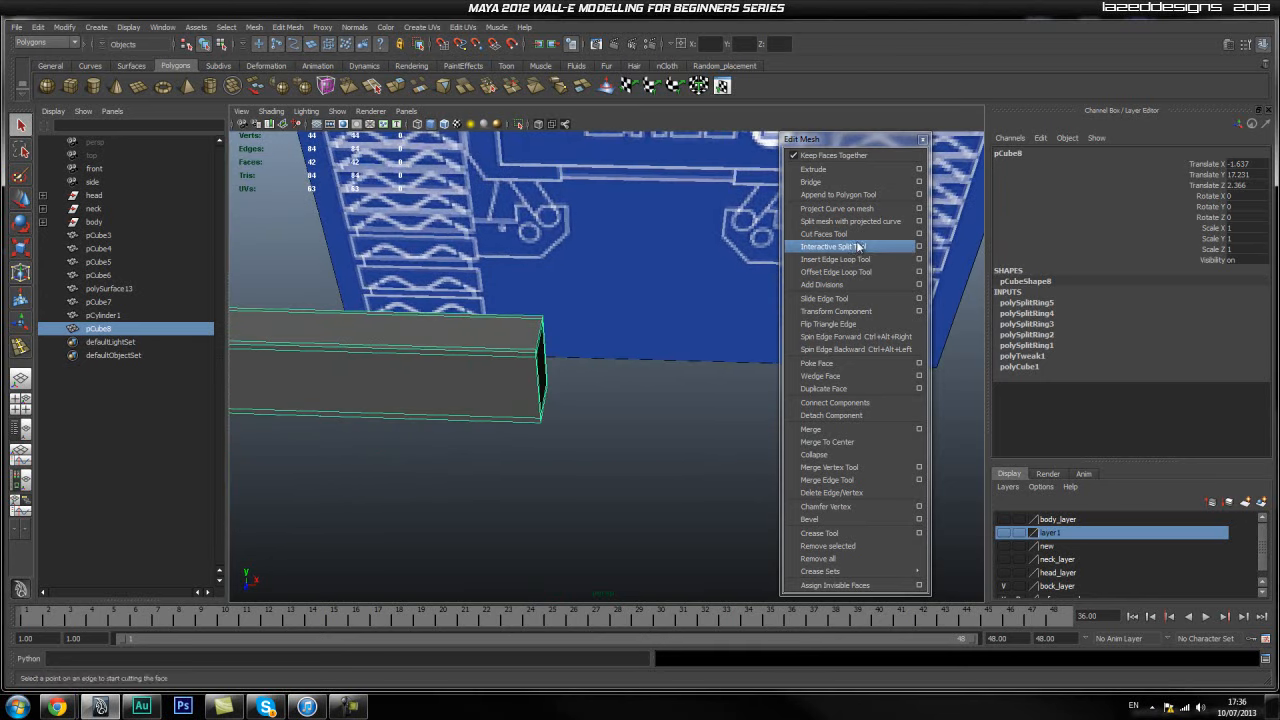
{"action": "left_click", "coordinate": [856, 246]}
{"action": "left_click", "coordinate": [810, 259]}
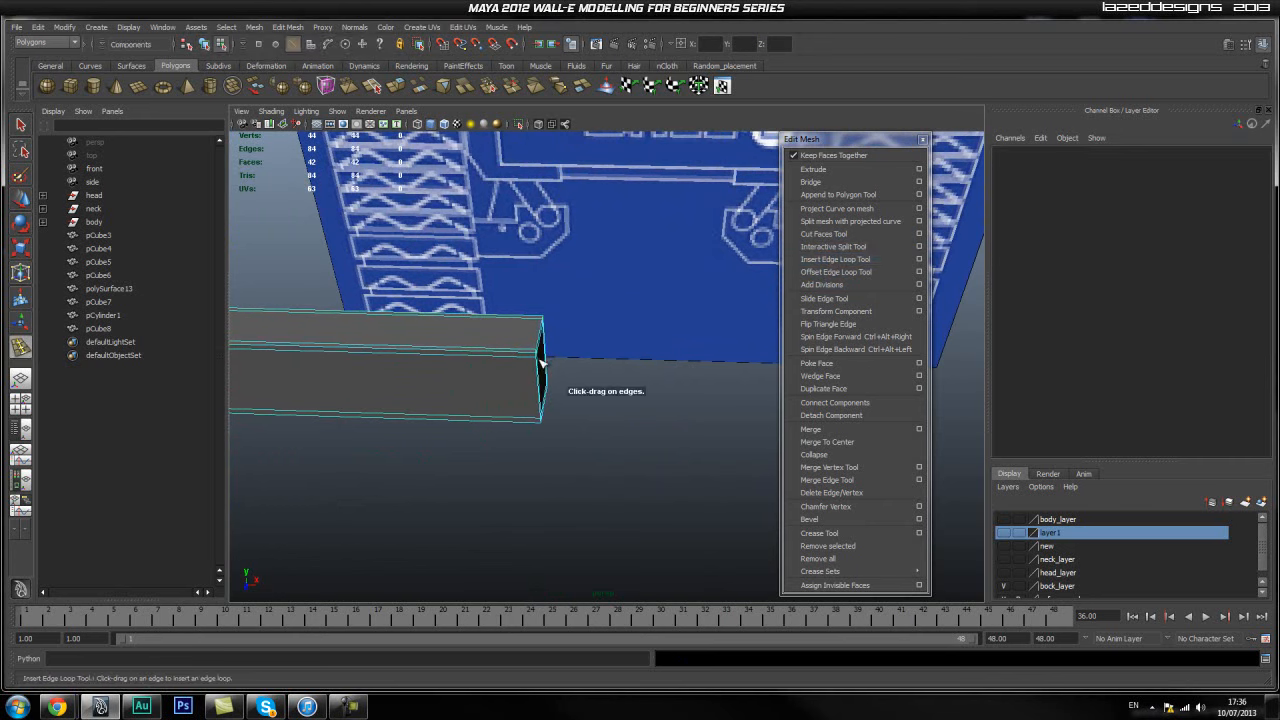
{"action": "left_click", "coordinate": [526, 351]}
{"action": "left_click_drag", "start_coordinate": [526, 354], "coordinate": [536, 361]}
{"action": "key", "text": "q"}
{"action": "right_click_drag", "start_coordinate": [487, 346], "coordinate": [514, 335]}
{"action": "left_click", "coordinate": [643, 388]}
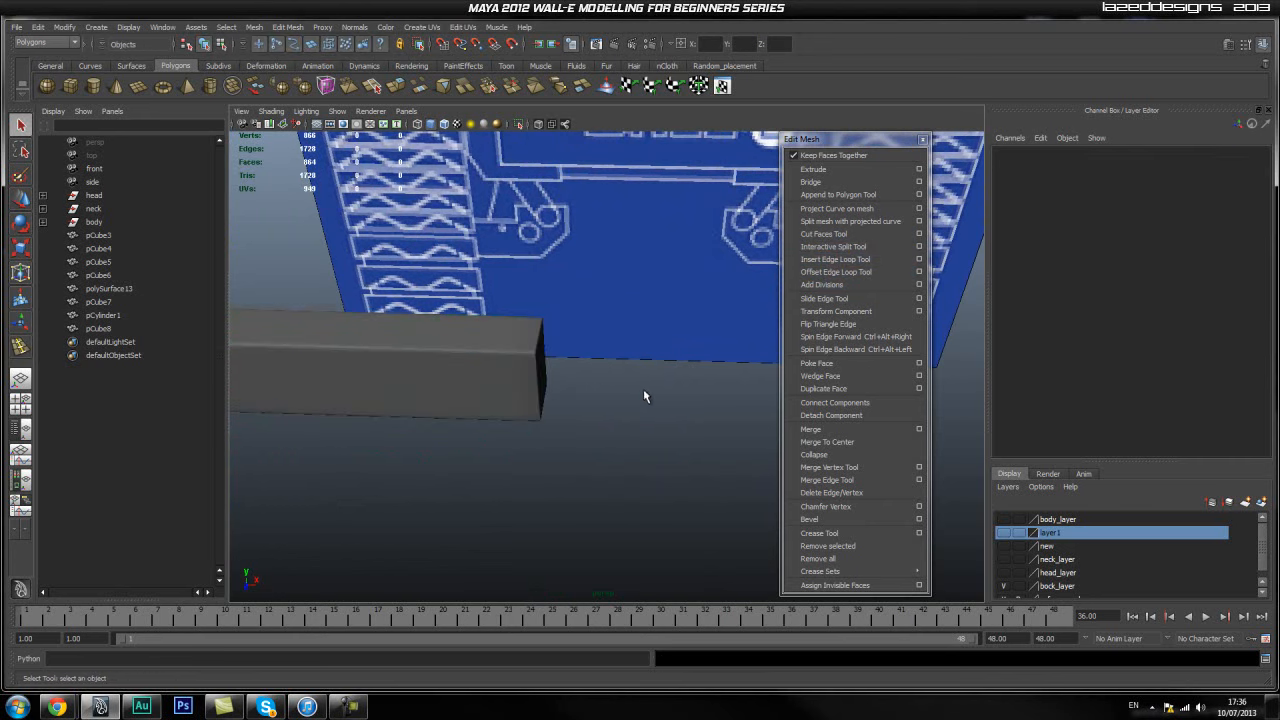
Duplicate the smoothed bar in the front view and move the copy down to about Translate Y 16.917 as the second slat.
{"action": "left_click_drag", "start_coordinate": [643, 388], "coordinate": [440, 435], "text": "alt"}
{"action": "left_click", "coordinate": [424, 373]}
{"action": "left_click_drag", "start_coordinate": [424, 373], "coordinate": [529, 345], "text": "alt"}
{"action": "left_click", "coordinate": [606, 415]}
{"action": "key", "text": "space"}
{"action": "left_click", "coordinate": [528, 352]}
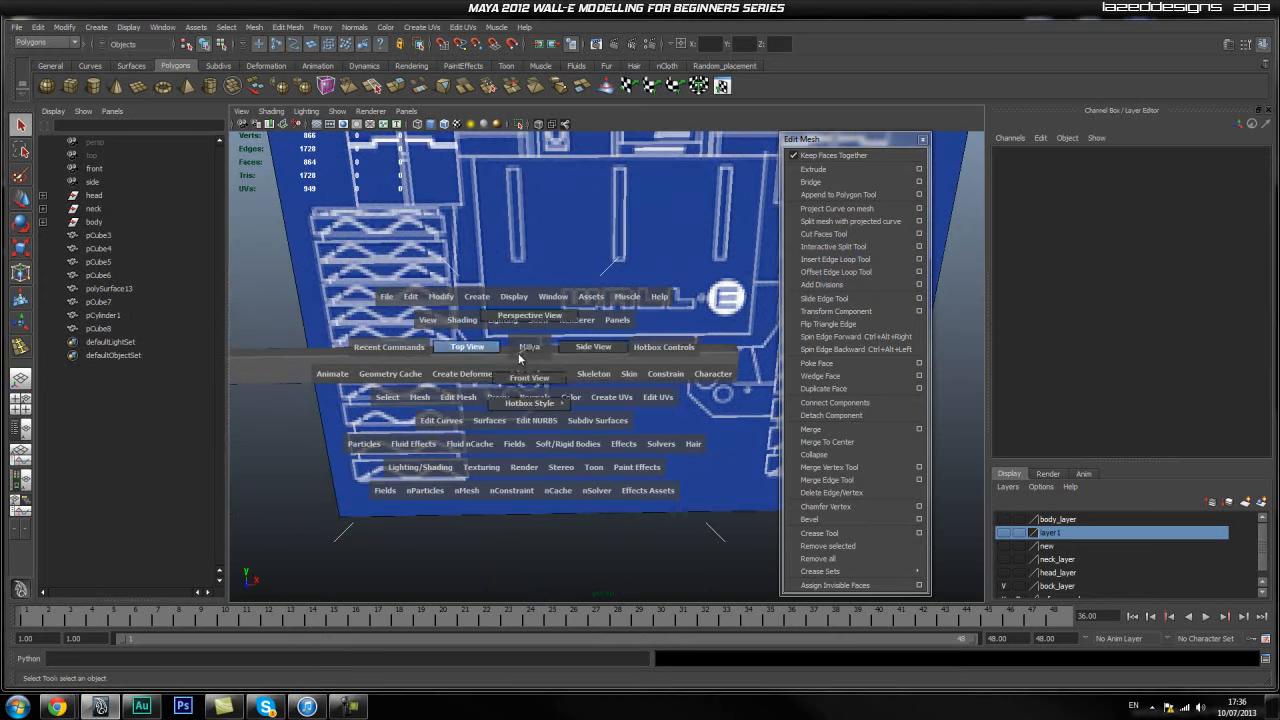
{"action": "left_click", "coordinate": [530, 376]}
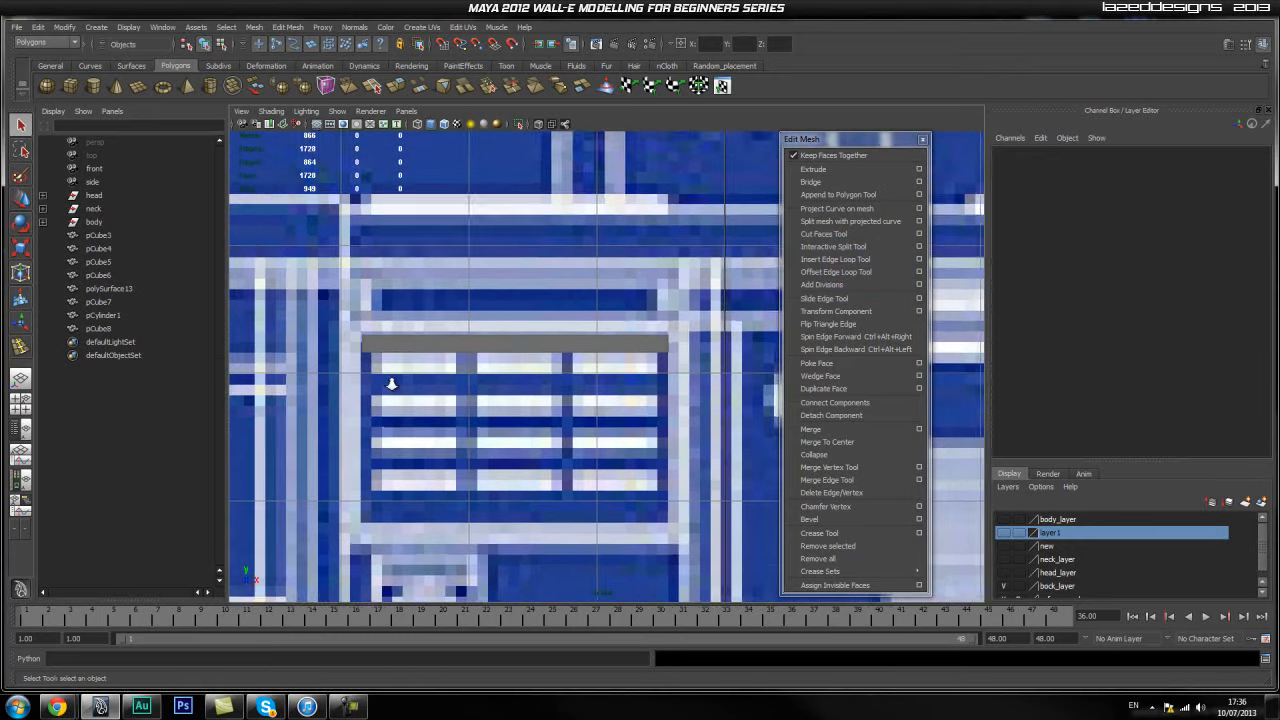
{"action": "left_click", "coordinate": [534, 350]}
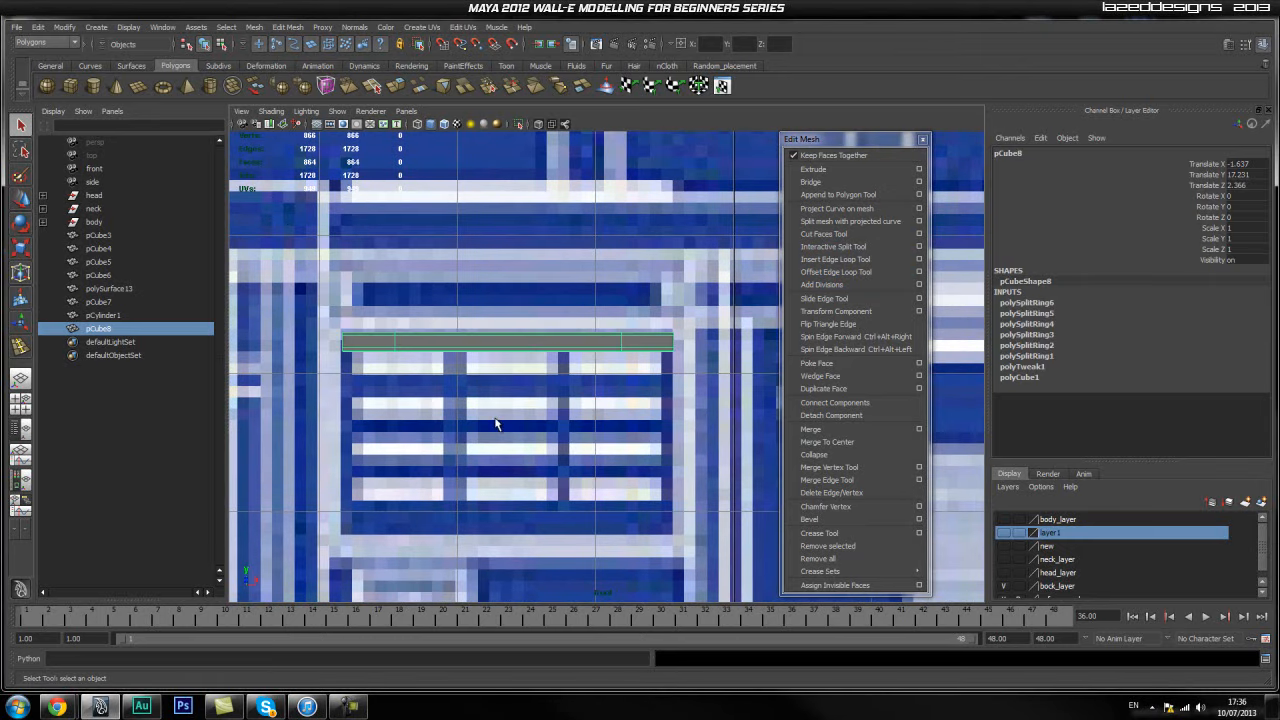
{"action": "key", "text": "ctrl+d"}
{"action": "key", "text": "w"}
{"action": "left_click_drag", "start_coordinate": [503, 298], "coordinate": [503, 341]}
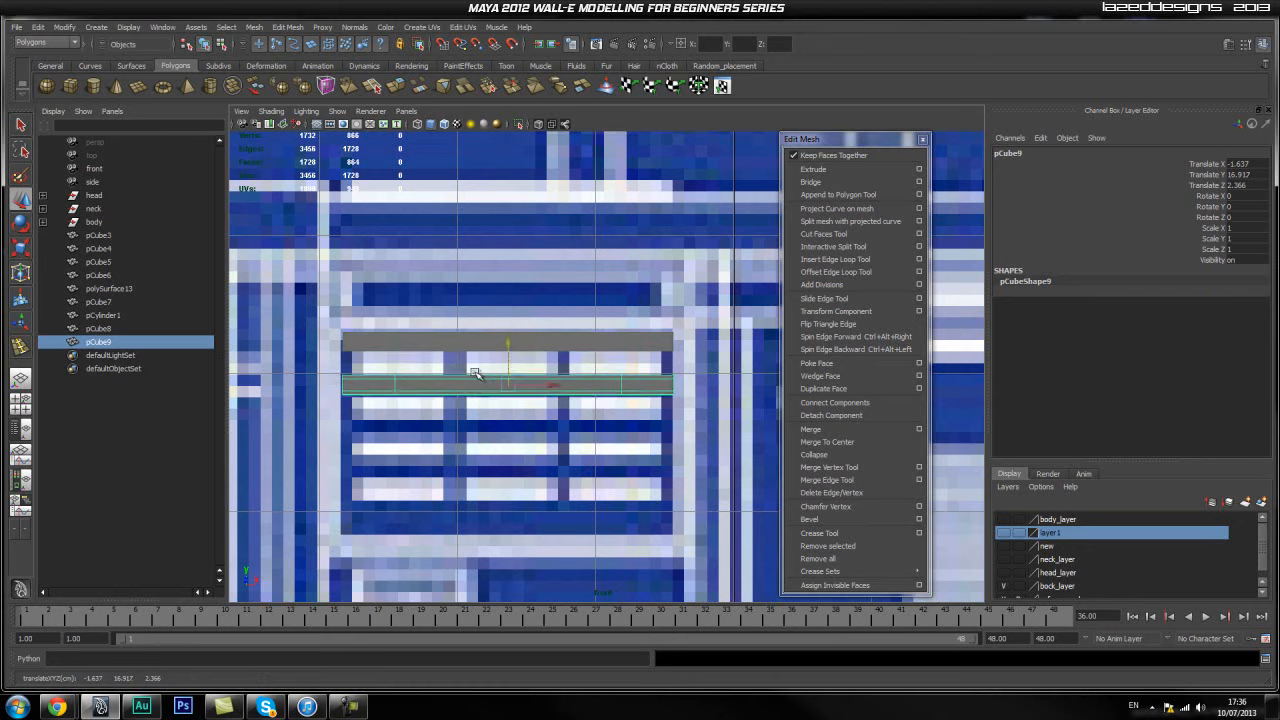
Repeat the duplicate with the same downward offset three times to complete five horizontal slats.
{"action": "key", "text": "shift+d"}
{"action": "key", "text": "shift+d"}
{"action": "key", "text": "shift+d"}
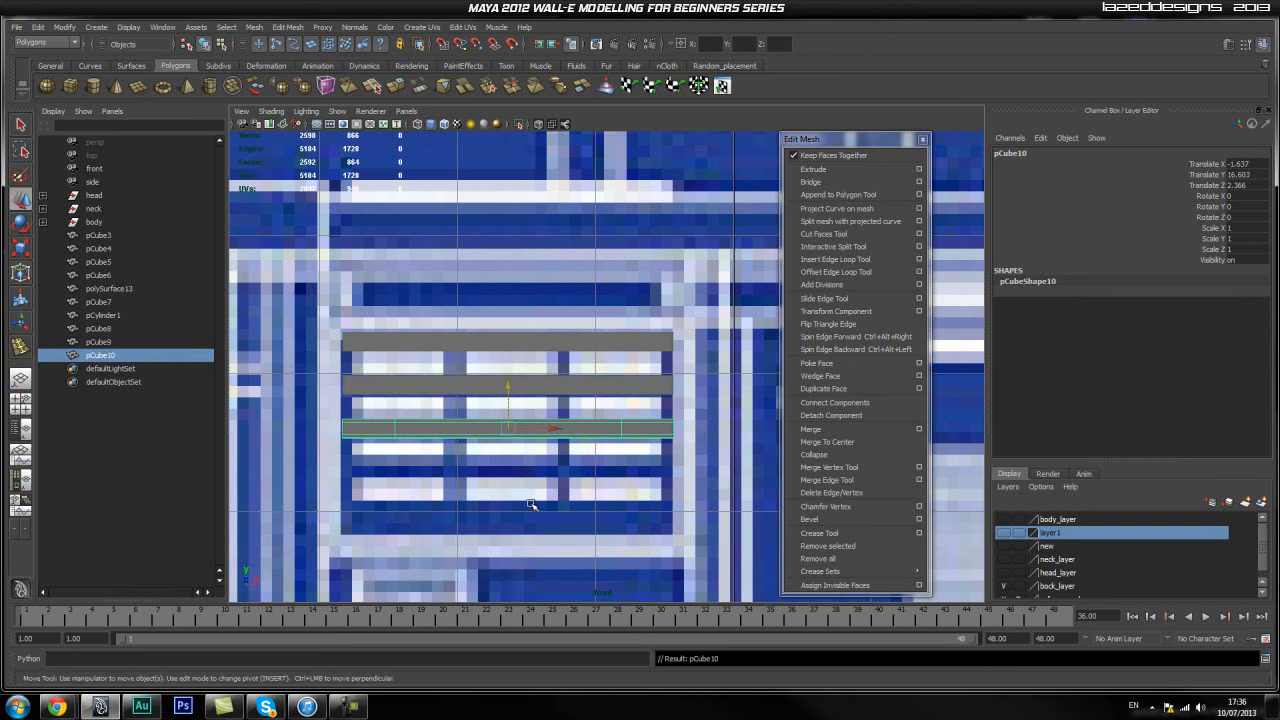
{"action": "left_click", "coordinate": [716, 427]}
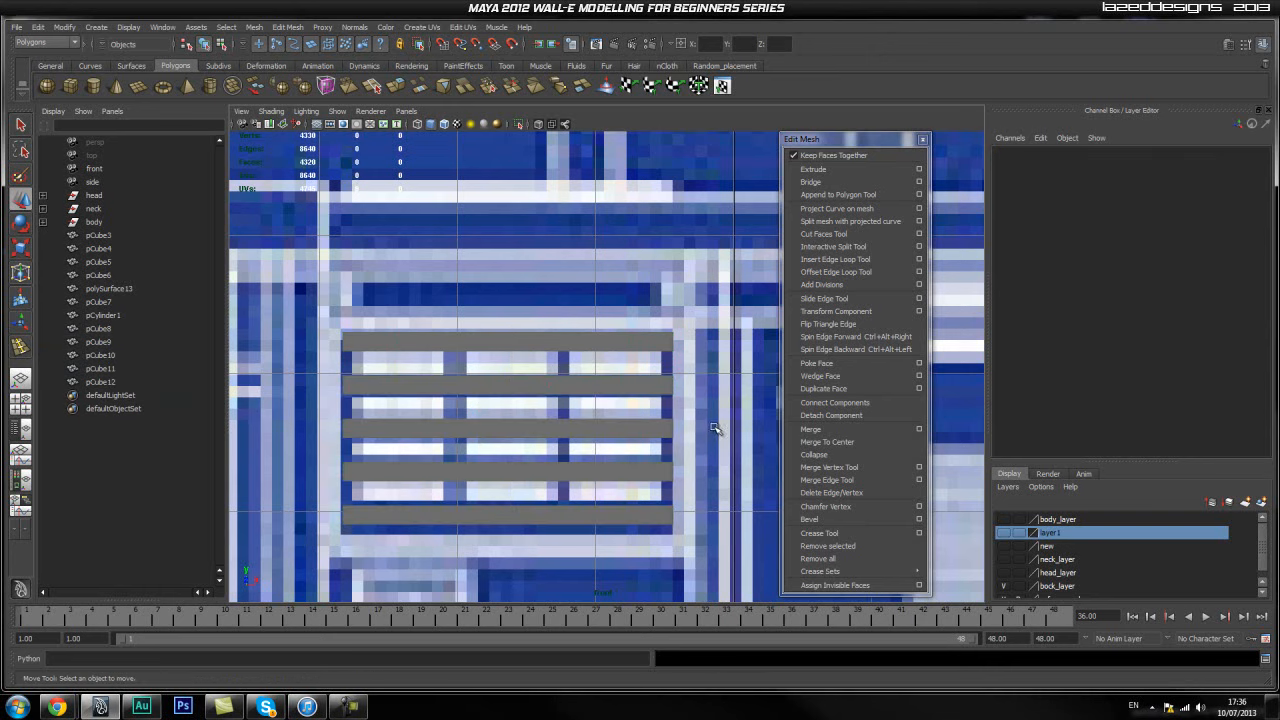
Duplicate the lowest slat, raised to about Translate Y 16.743, and stand the copy upright with Rotate Z -90.
{"action": "middle_click_drag", "start_coordinate": [465, 460], "coordinate": [461, 424], "text": "alt"}
{"action": "left_click", "coordinate": [482, 480]}
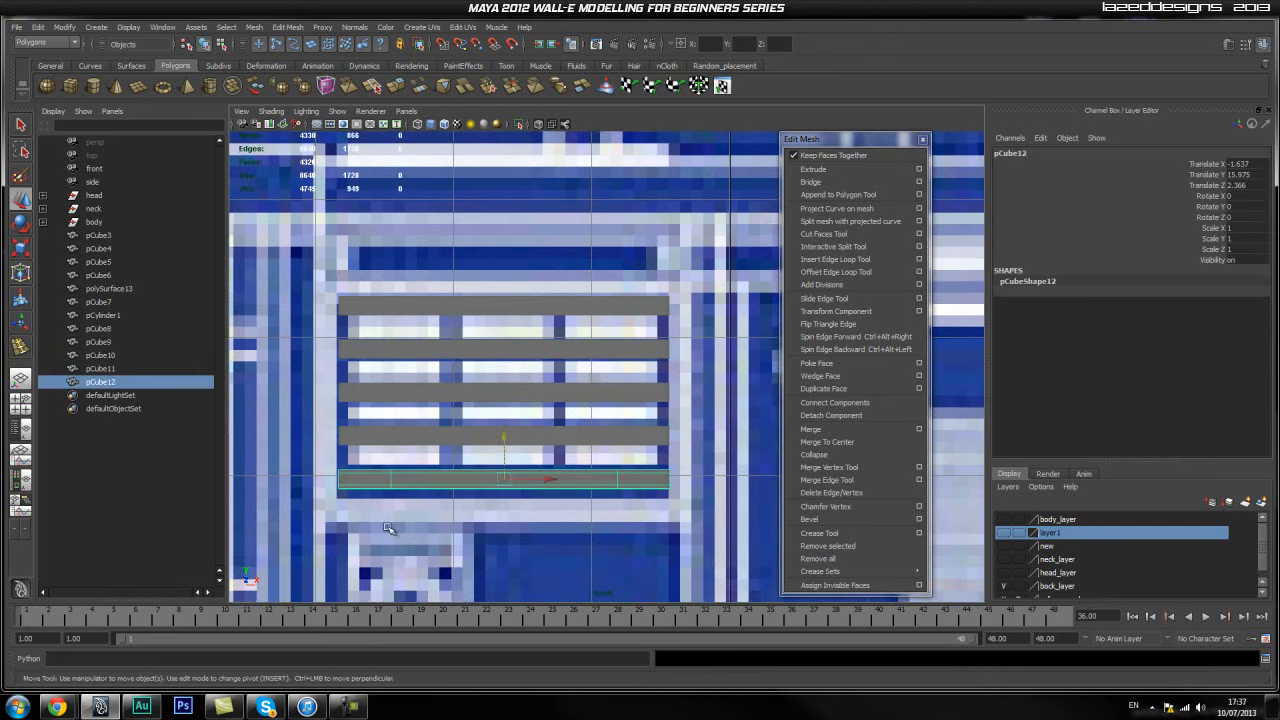
{"action": "key", "text": "ctrl+d"}
{"action": "left_click_drag", "start_coordinate": [505, 440], "coordinate": [578, 420]}
{"action": "key", "text": "e"}
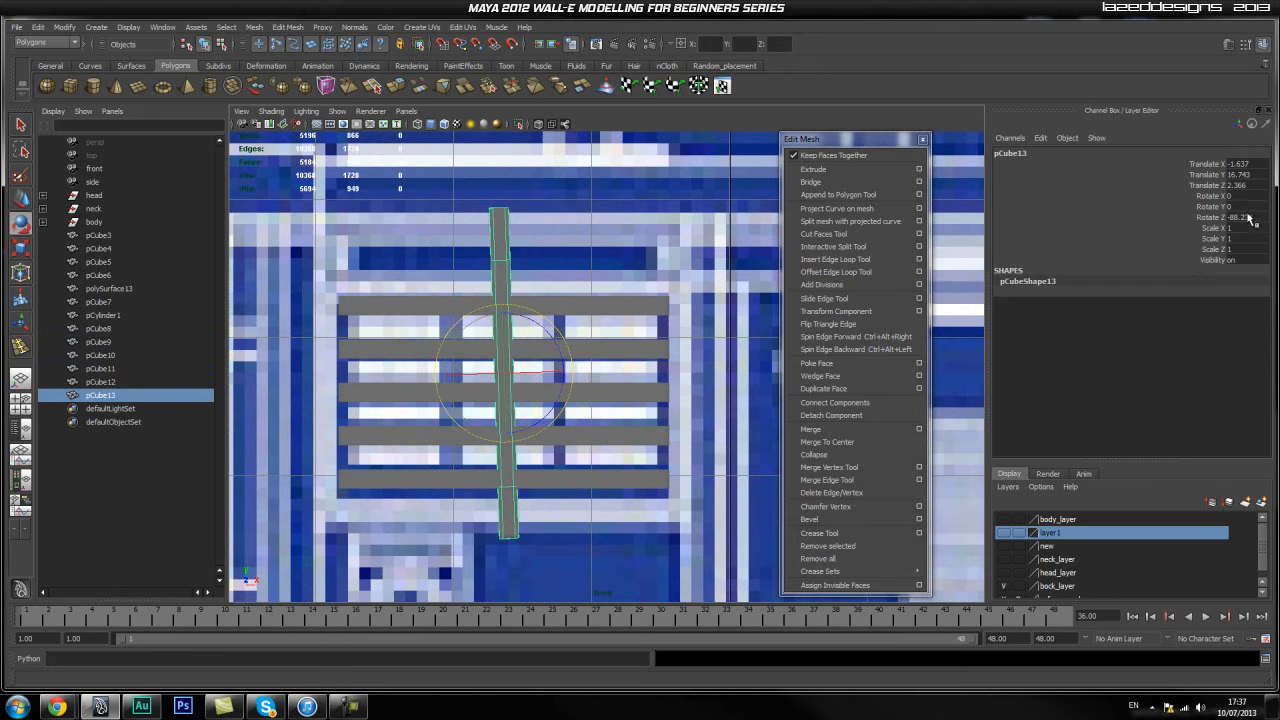
{"action": "type", "text": "-90"}
{"action": "key", "text": "Return"}
{"action": "left_click", "coordinate": [617, 172]}
Turn off the upright bar's smooth preview and move it onto the blueprint's left divider at about Translate X -2.019.
{"action": "left_click", "coordinate": [511, 308]}
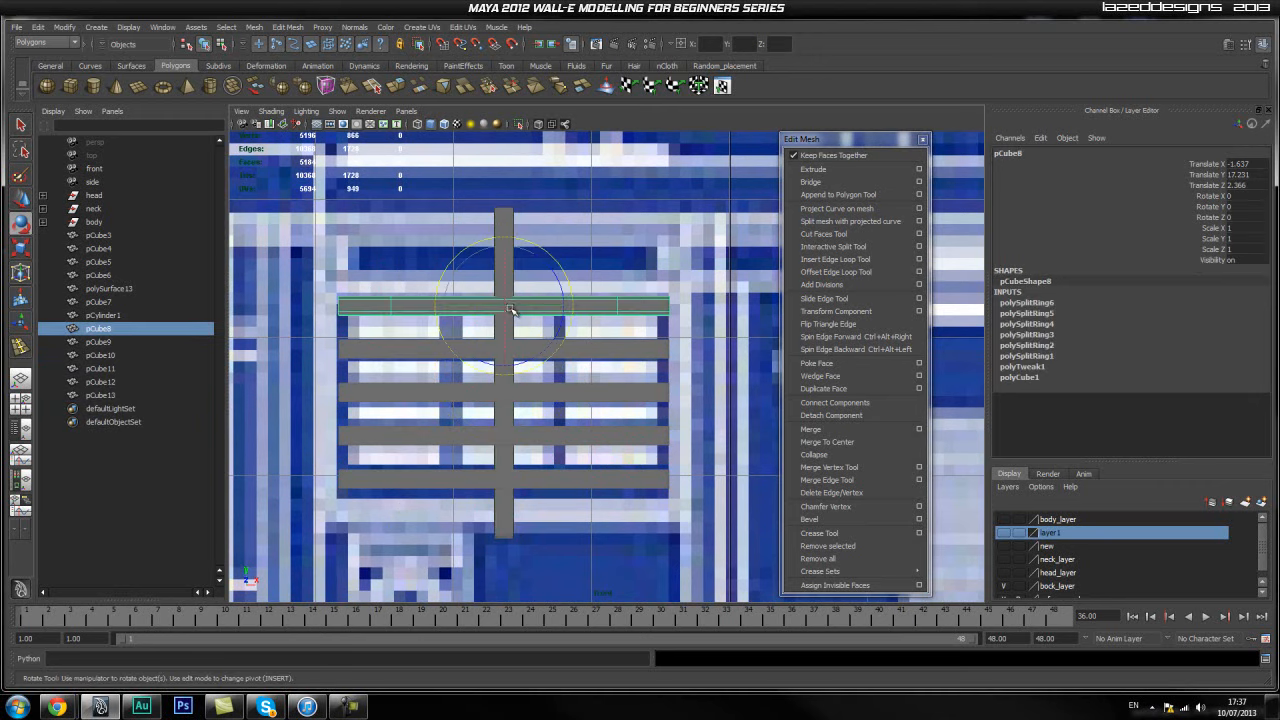
{"action": "left_click", "coordinate": [503, 212]}
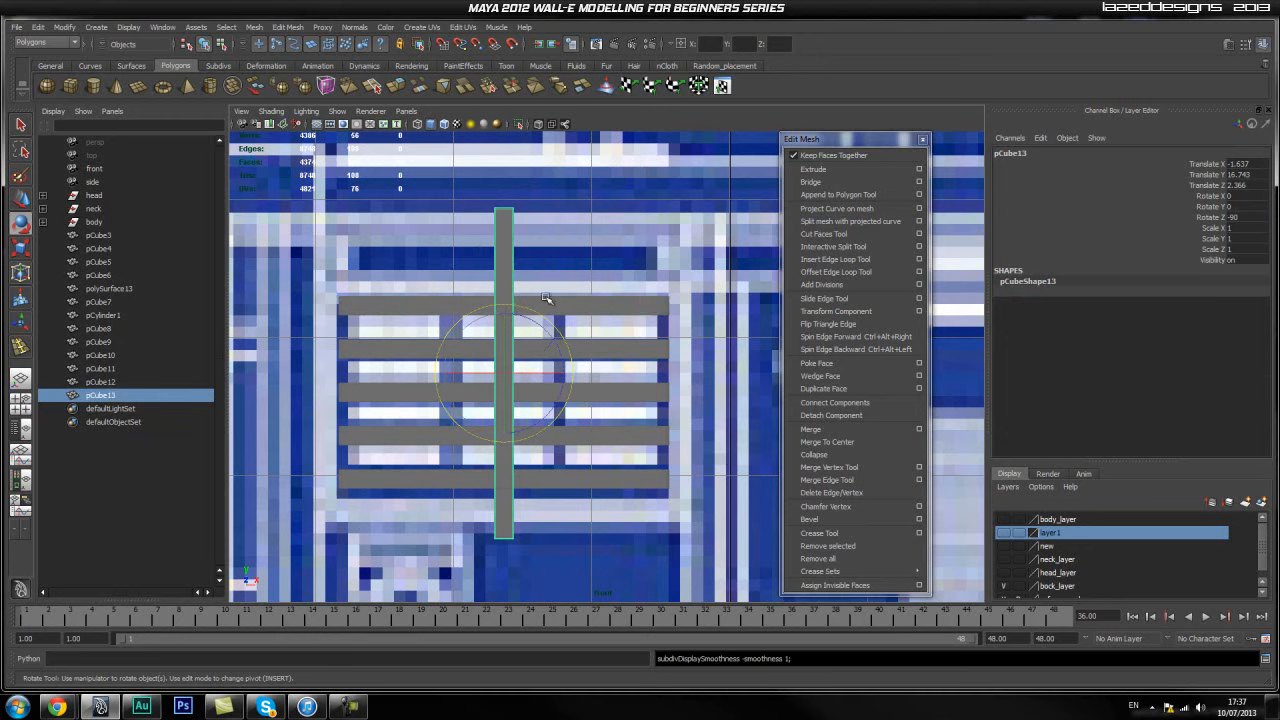
{"action": "key", "text": "w"}
{"action": "left_click_drag", "start_coordinate": [553, 373], "coordinate": [494, 378]}
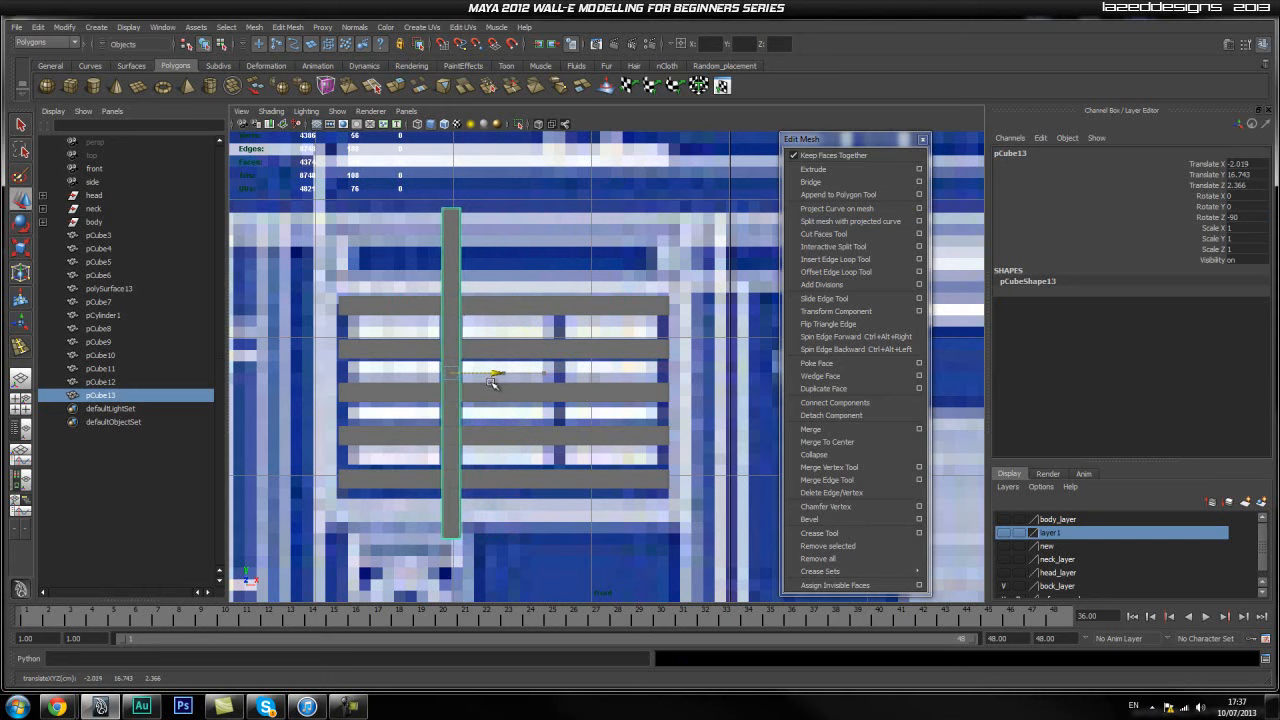
Move the upright bar's upper end vertices down to the level of the topmost slat.
{"action": "right_click_drag", "start_coordinate": [452, 247], "coordinate": [394, 248]}
{"action": "left_click_drag", "start_coordinate": [396, 186], "coordinate": [473, 222]}
{"action": "middle_click_drag", "start_coordinate": [448, 254], "coordinate": [448, 352]}
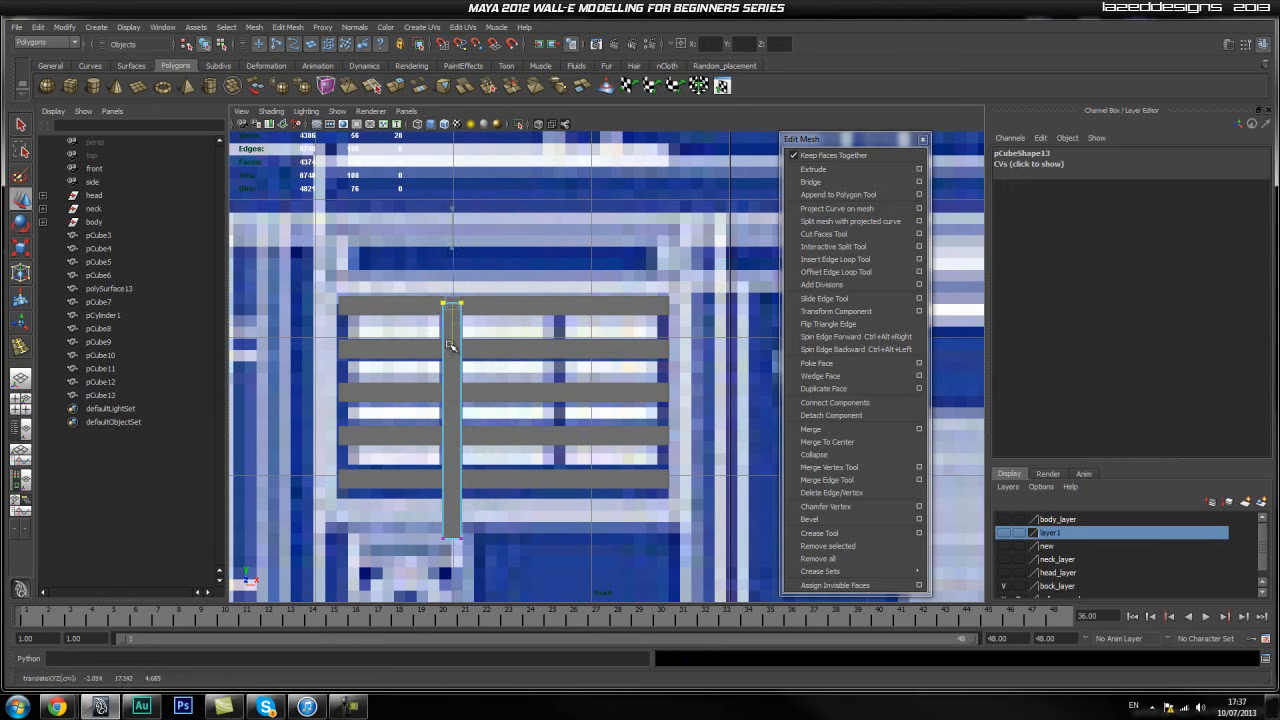
Raise the upright bar's lower end vertices to the level of the lowest slat and turn the bar's smooth preview back on.
{"action": "left_click_drag", "start_coordinate": [398, 512], "coordinate": [467, 557]}
{"action": "middle_click_drag", "start_coordinate": [452, 580], "coordinate": [455, 517]}
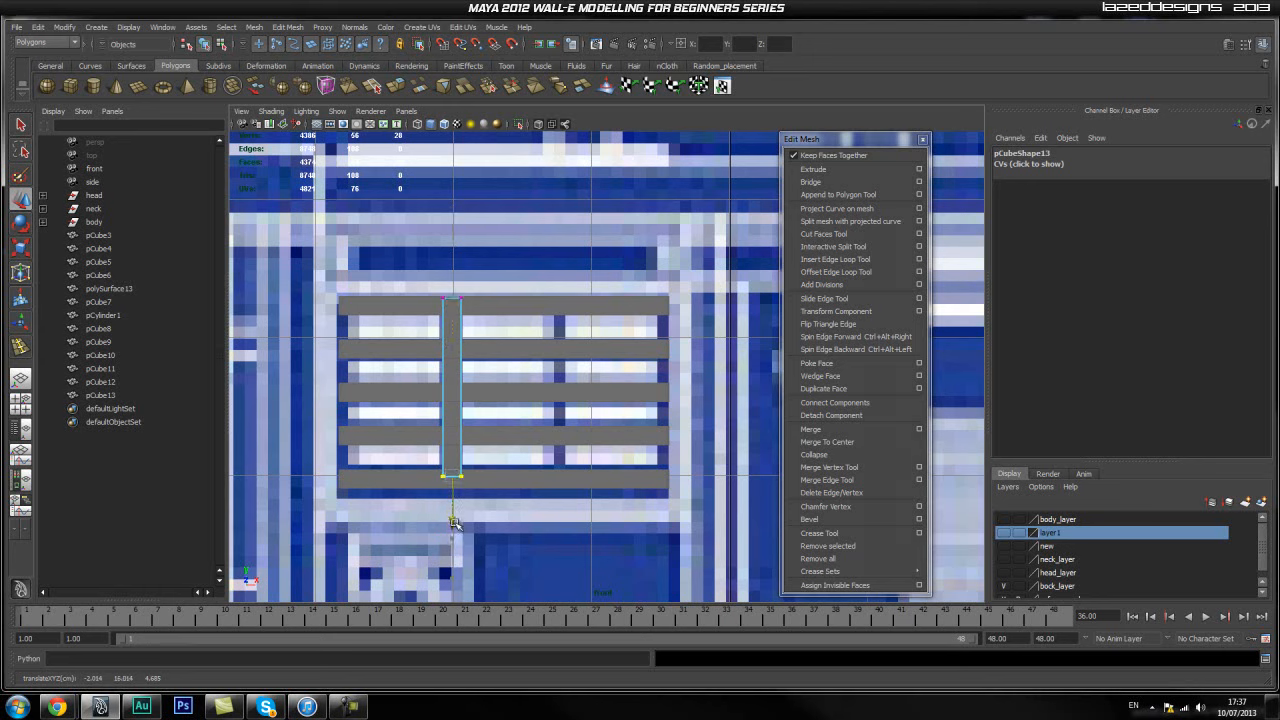
{"action": "right_click_drag", "start_coordinate": [303, 455], "coordinate": [374, 446], "text": "alt"}
{"action": "middle_click_drag", "start_coordinate": [374, 446], "coordinate": [440, 346], "text": "alt"}
{"action": "right_click_drag", "start_coordinate": [440, 346], "coordinate": [656, 432], "text": "alt"}
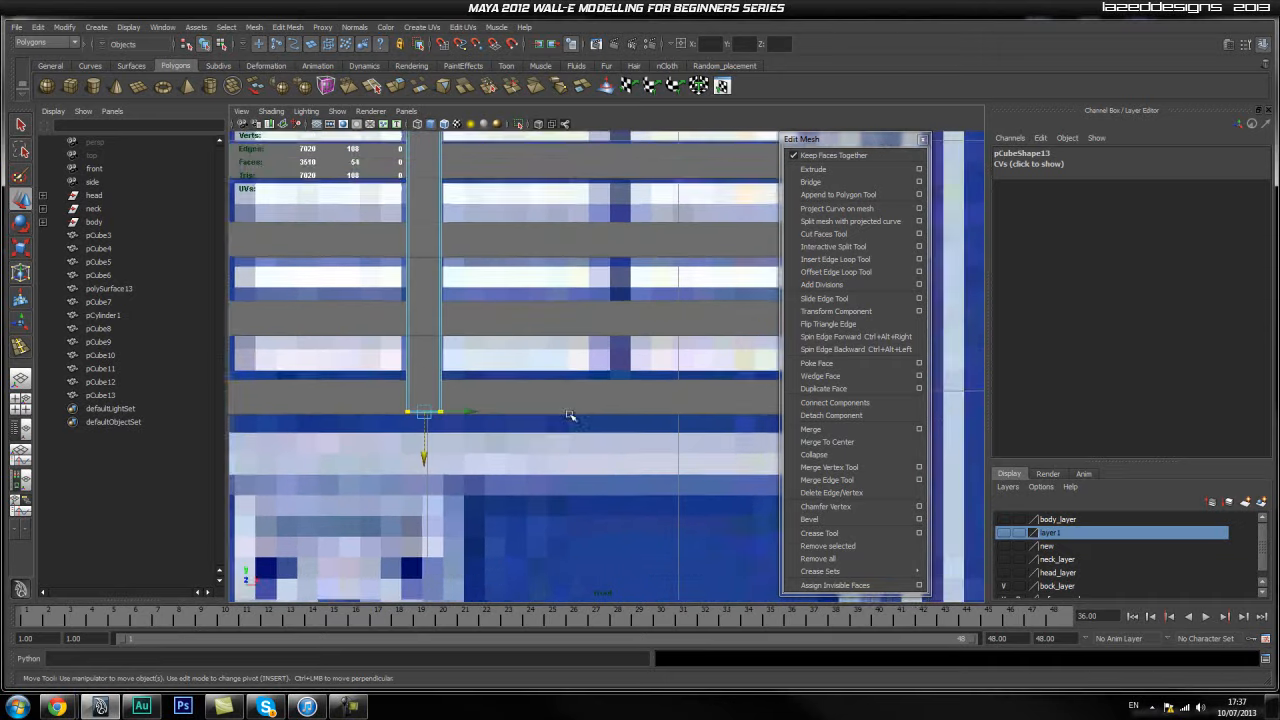
{"action": "middle_click_drag", "start_coordinate": [434, 452], "coordinate": [470, 489], "text": "alt"}
{"action": "middle_click_drag", "start_coordinate": [487, 268], "coordinate": [500, 376], "text": "alt"}
{"action": "right_click_drag", "start_coordinate": [715, 388], "coordinate": [587, 364], "text": "alt"}
{"action": "middle_click_drag", "start_coordinate": [587, 364], "coordinate": [523, 366], "text": "alt"}
{"action": "mouse_move", "coordinate": [523, 366]}
{"action": "right_mouse_down", "text": "alt"}
{"action": "mouse_move", "coordinate": [549, 386]}
{"action": "mouse_move", "coordinate": [482, 392]}
{"action": "mouse_move", "coordinate": [520, 380]}
{"action": "right_mouse_up", "text": "alt"}
{"action": "key", "text": "3"}
{"action": "left_click", "coordinate": [510, 260]}
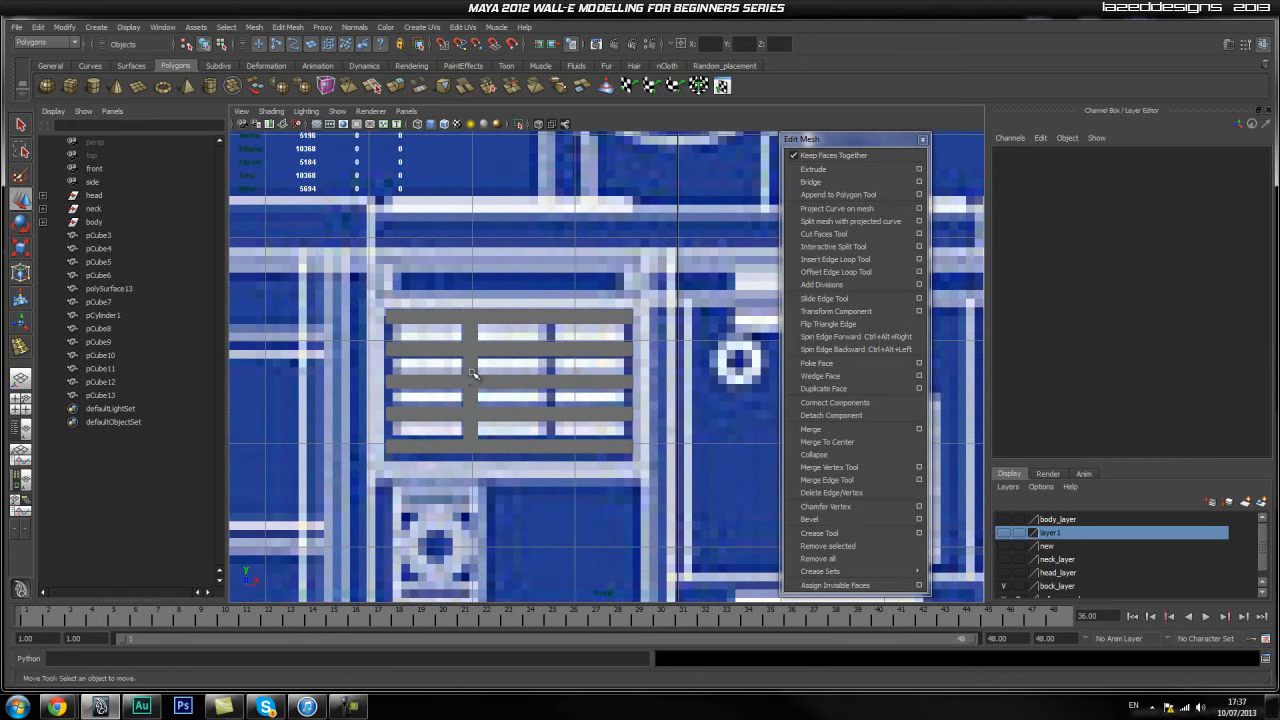
Duplicate the upright bar and move the copy sideways onto the blueprint's right divider.
{"action": "left_click", "coordinate": [470, 378]}
{"action": "left_click", "coordinate": [467, 365]}
{"action": "key", "text": "ctrl+d"}
{"action": "left_click_drag", "start_coordinate": [515, 370], "coordinate": [495, 415]}
{"action": "left_click", "coordinate": [573, 236]}
Duplicate the left divider bar twice, placing copies at the grille's two ends, at about Translate X -2.791 and -0.483.
{"action": "left_click", "coordinate": [490, 350]}
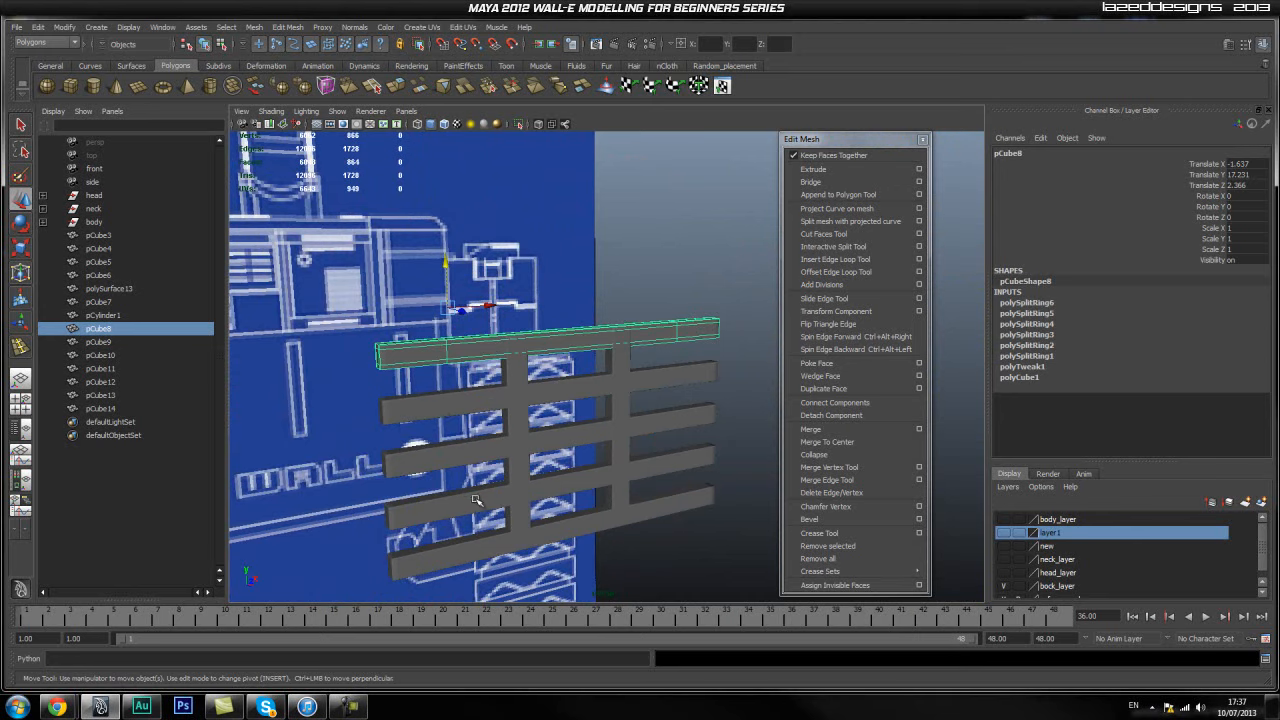
{"action": "left_click", "coordinate": [519, 376]}
{"action": "left_click_drag", "start_coordinate": [519, 376], "coordinate": [548, 423], "text": "alt"}
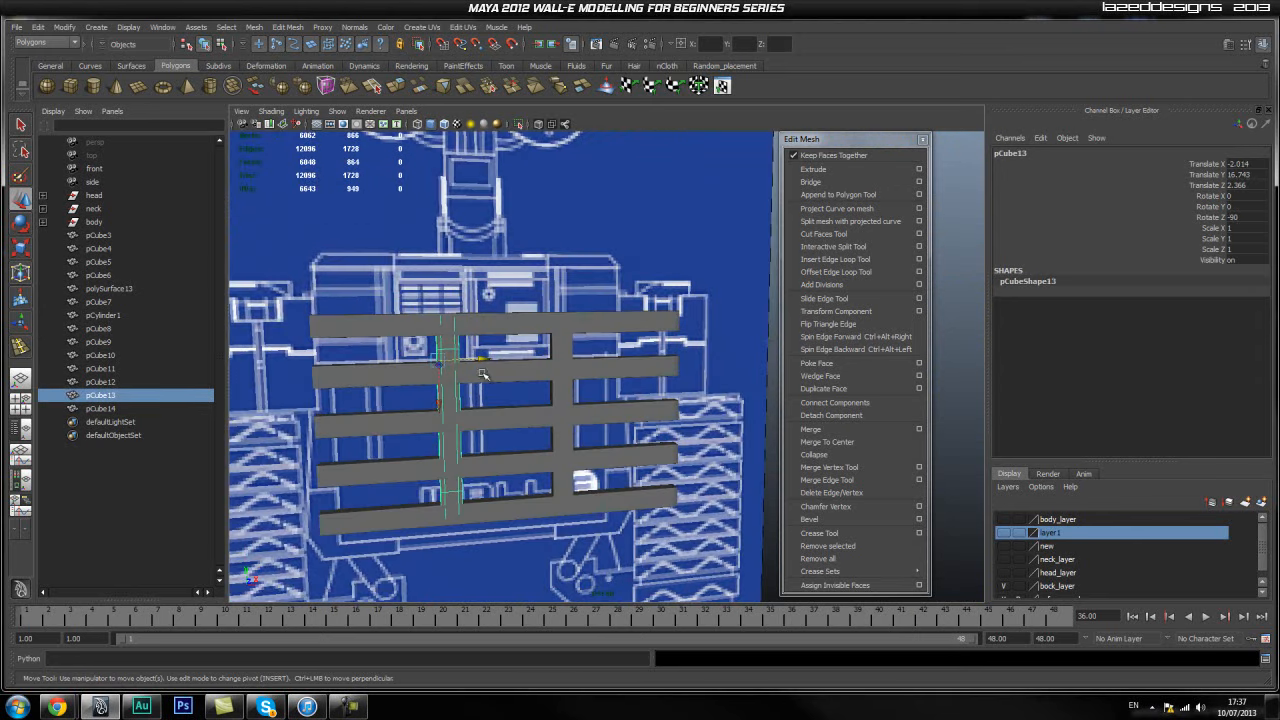
{"action": "key", "text": "ctrl+d"}
{"action": "left_click_drag", "start_coordinate": [483, 362], "coordinate": [612, 380]}
{"action": "key", "text": "ctrl+d"}
Turn off the smooth preview on the two outer upright bars and the top and bottom slats.
{"action": "key", "text": "1"}
{"action": "left_click", "coordinate": [250, 364]}
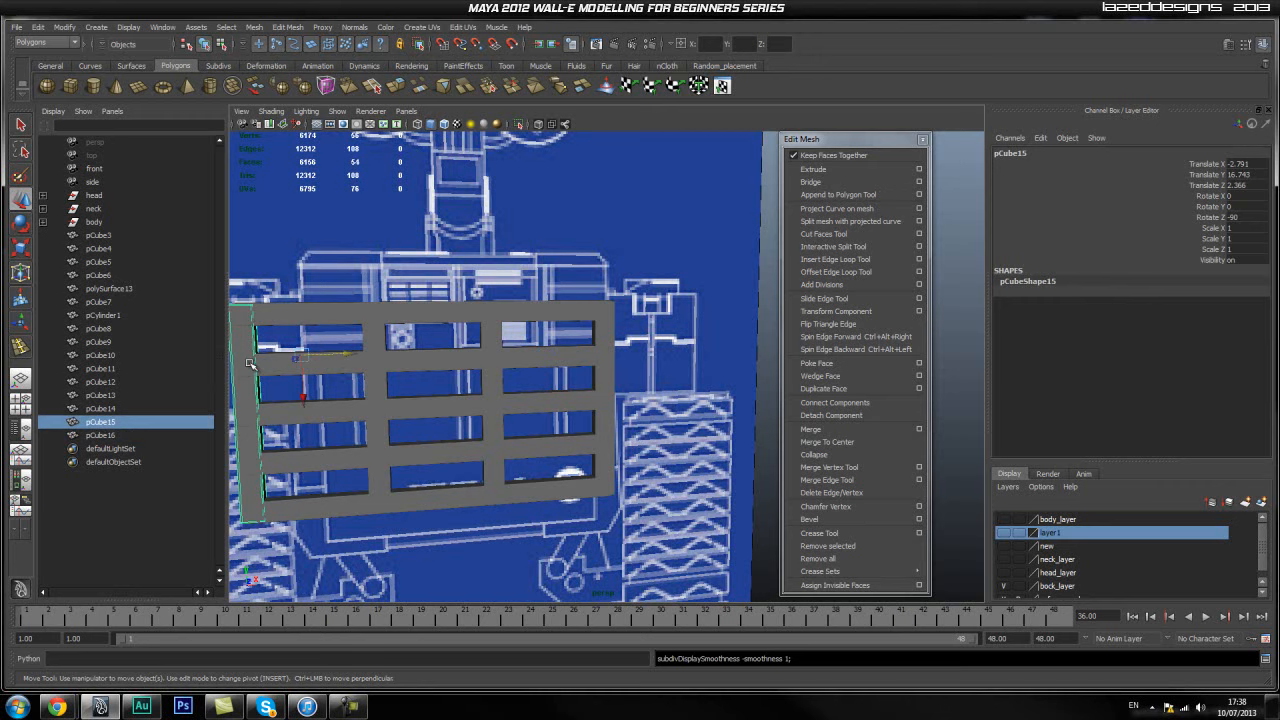
{"action": "left_click", "coordinate": [306, 312]}
{"action": "left_click", "coordinate": [368, 502]}
{"action": "key", "text": "1"}
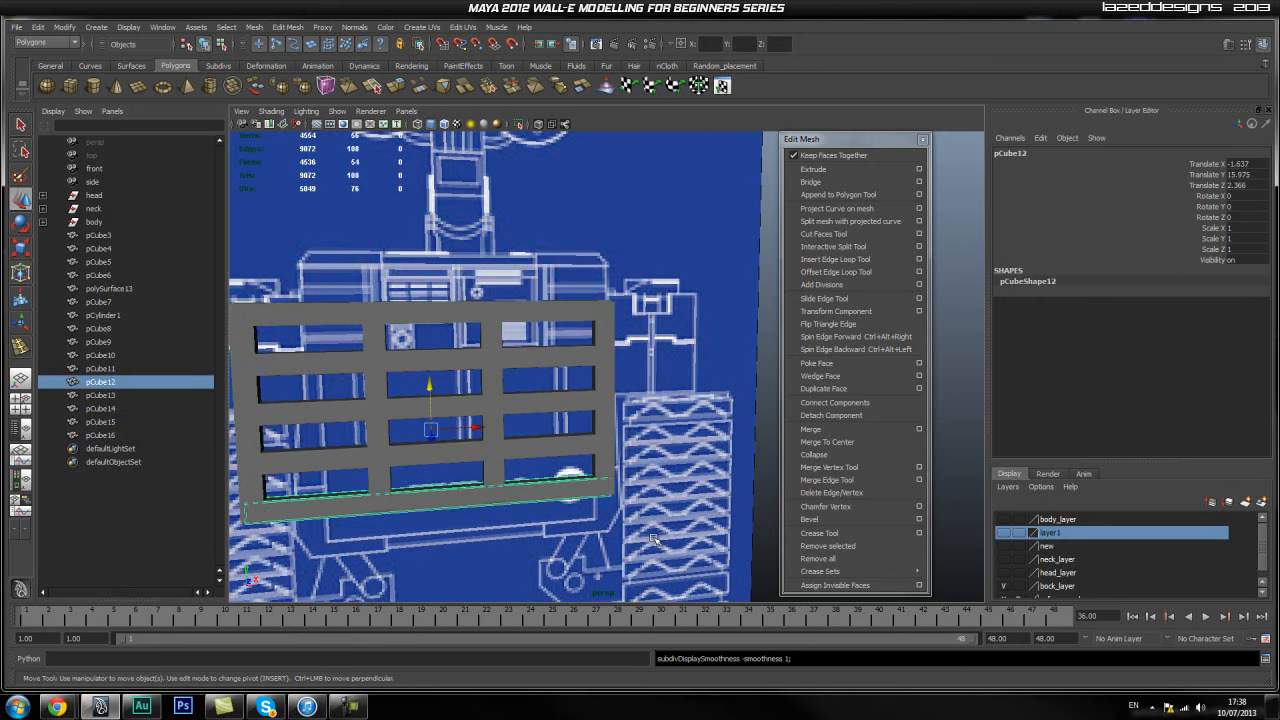
{"action": "left_click", "coordinate": [636, 537]}
Group all the grille's slats and upright bars with the body layer hidden, and centre the group's pivot.
{"action": "left_click", "coordinate": [1003, 519]}
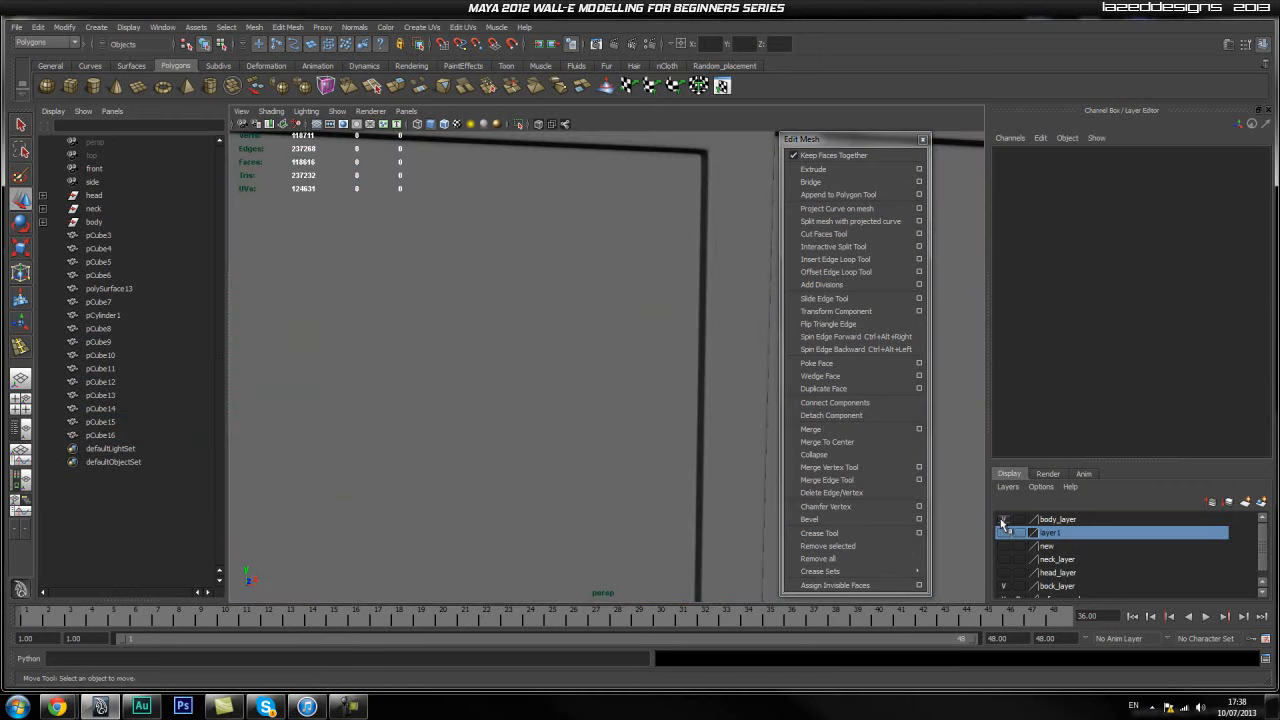
{"action": "left_click", "coordinate": [1003, 519]}
{"action": "left_click_drag", "start_coordinate": [540, 480], "coordinate": [677, 371], "text": "alt"}
{"action": "left_click_drag", "start_coordinate": [720, 316], "coordinate": [424, 583]}
{"action": "key", "text": "ctrl+g"}
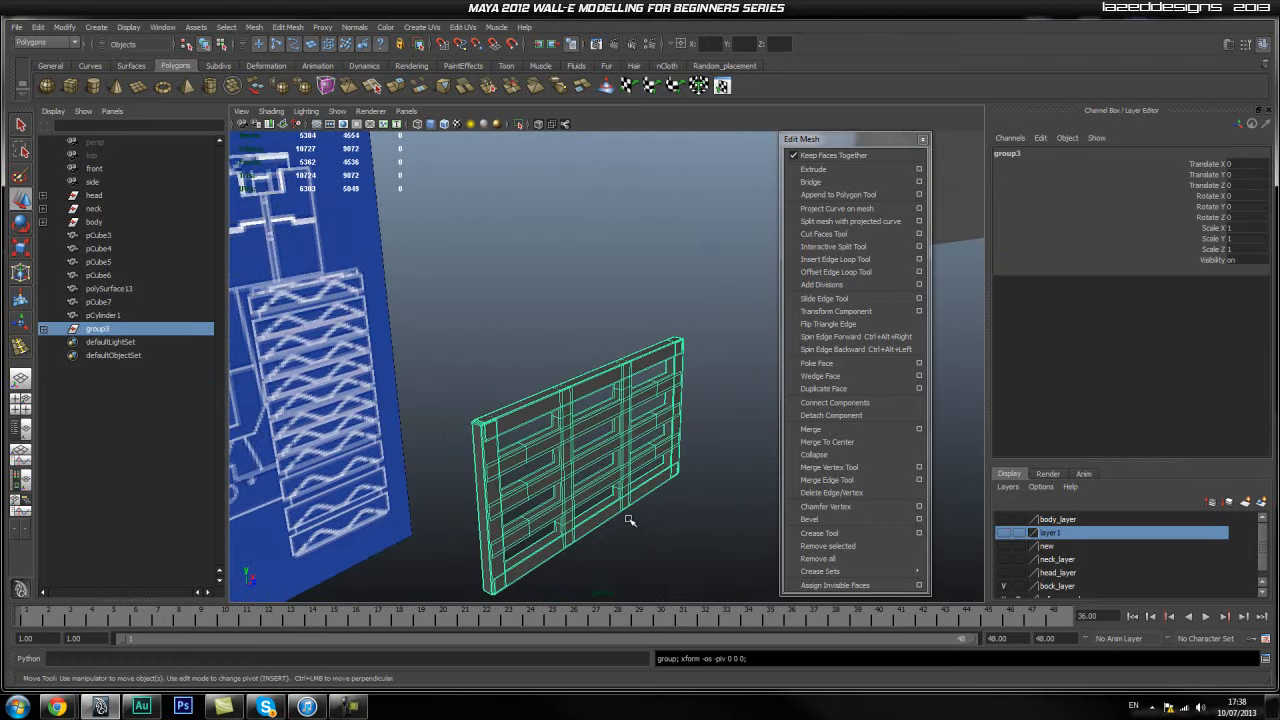
{"action": "key", "text": "space"}
{"action": "left_click_drag", "start_coordinate": [466, 379], "coordinate": [500, 512]}
Show body_layer and move the grille group forward to the body's front face, at about Translate Z 1.199.
{"action": "left_click", "coordinate": [1004, 519]}
{"action": "left_click_drag", "start_coordinate": [633, 445], "coordinate": [652, 455]}
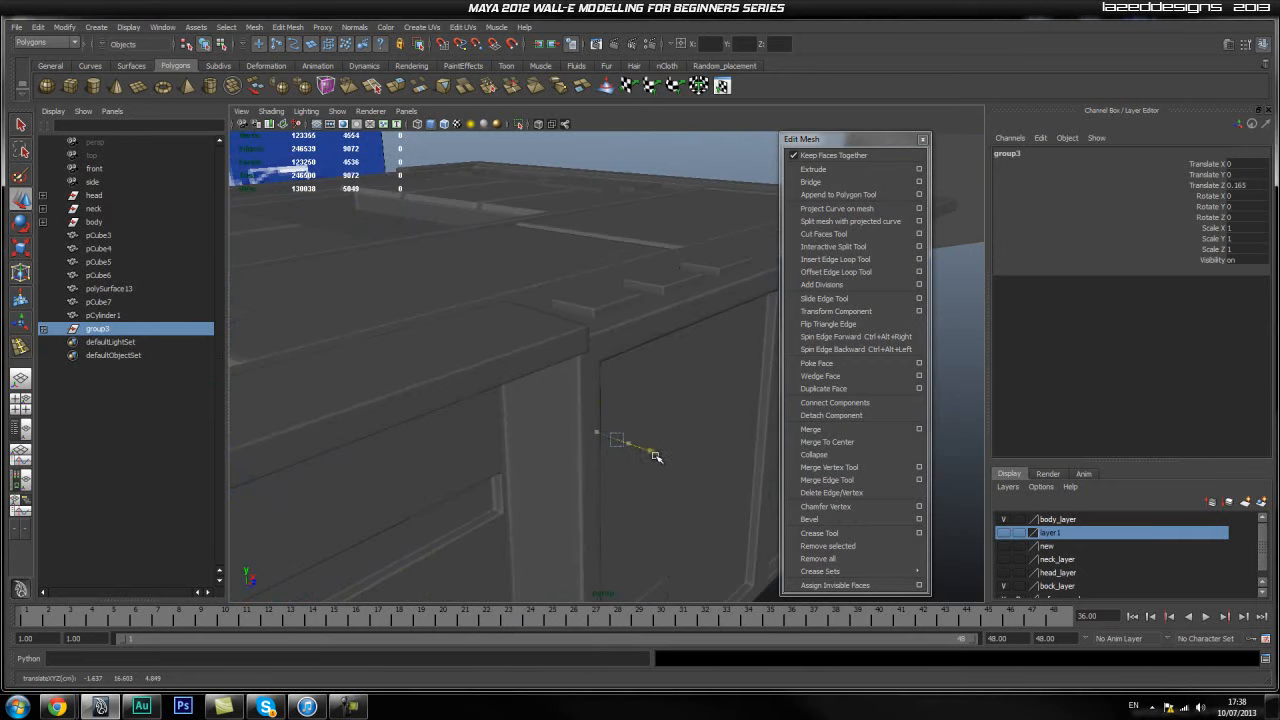
{"action": "left_click_drag", "start_coordinate": [714, 482], "coordinate": [711, 508]}
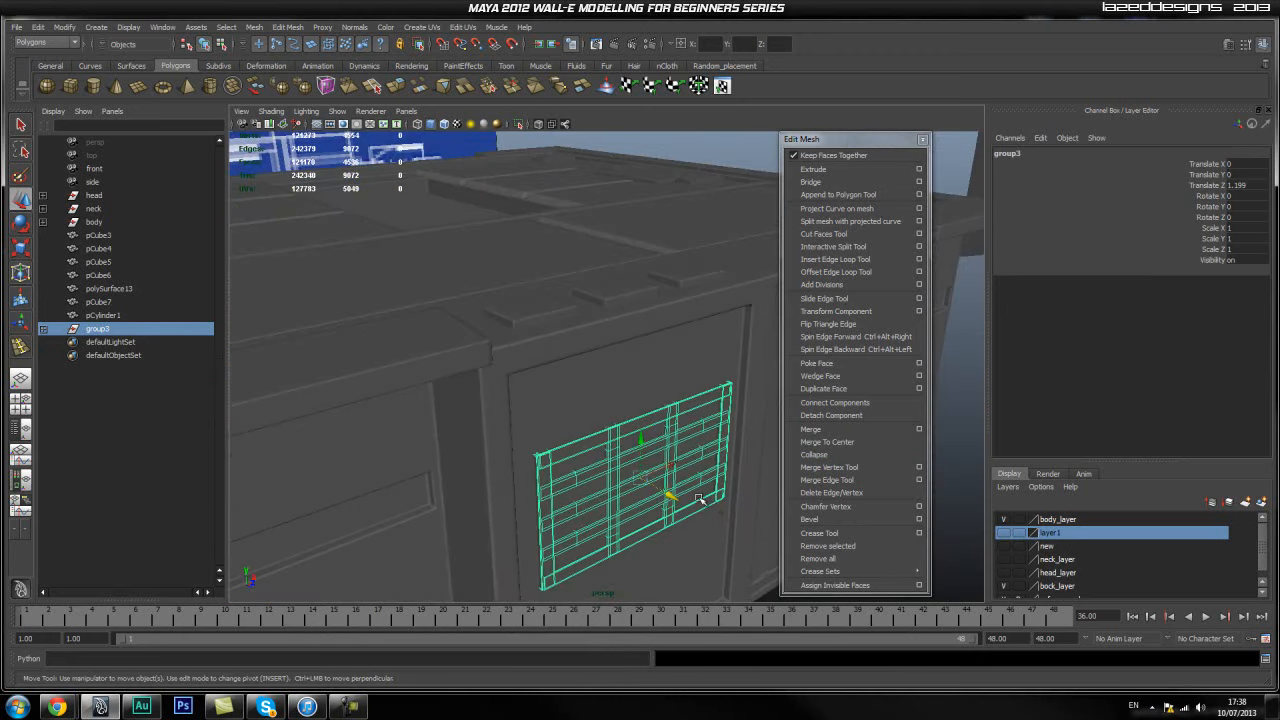
{"action": "scroll", "coordinate": [700, 500], "scroll_direction": "down", "scroll_amount": 2}
{"action": "middle_click_drag", "start_coordinate": [700, 500], "coordinate": [685, 457], "text": "alt"}
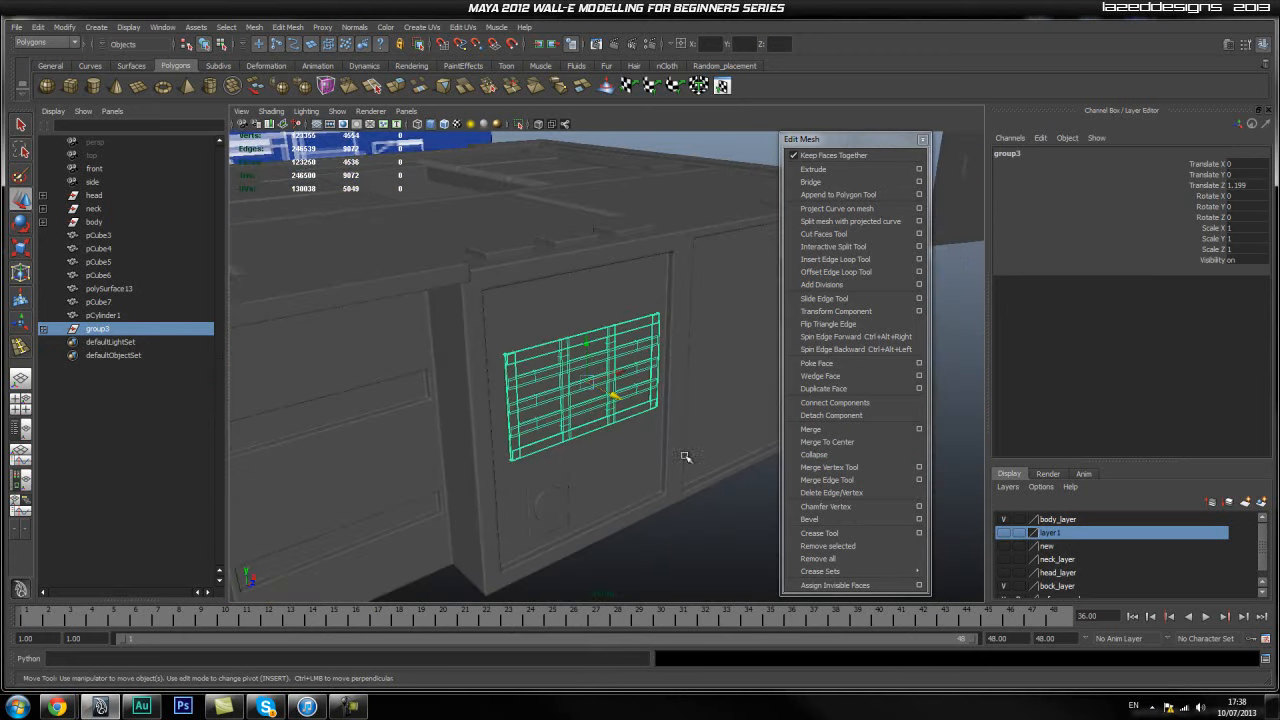
Show layer1 and new, and seat the grille group in the panel opening at about Translate X -0.019, Y 0.019, Z 1.174.
{"action": "left_click", "coordinate": [1004, 533]}
{"action": "right_click_drag", "start_coordinate": [433, 403], "coordinate": [666, 429], "text": "alt"}
{"action": "middle_click_drag", "start_coordinate": [666, 429], "coordinate": [479, 397], "text": "alt"}
{"action": "left_click_drag", "start_coordinate": [479, 397], "coordinate": [483, 274], "text": "alt"}
{"action": "middle_click_drag", "start_coordinate": [577, 419], "coordinate": [503, 431], "text": "alt"}
{"action": "left_click_drag", "start_coordinate": [565, 442], "coordinate": [483, 420]}
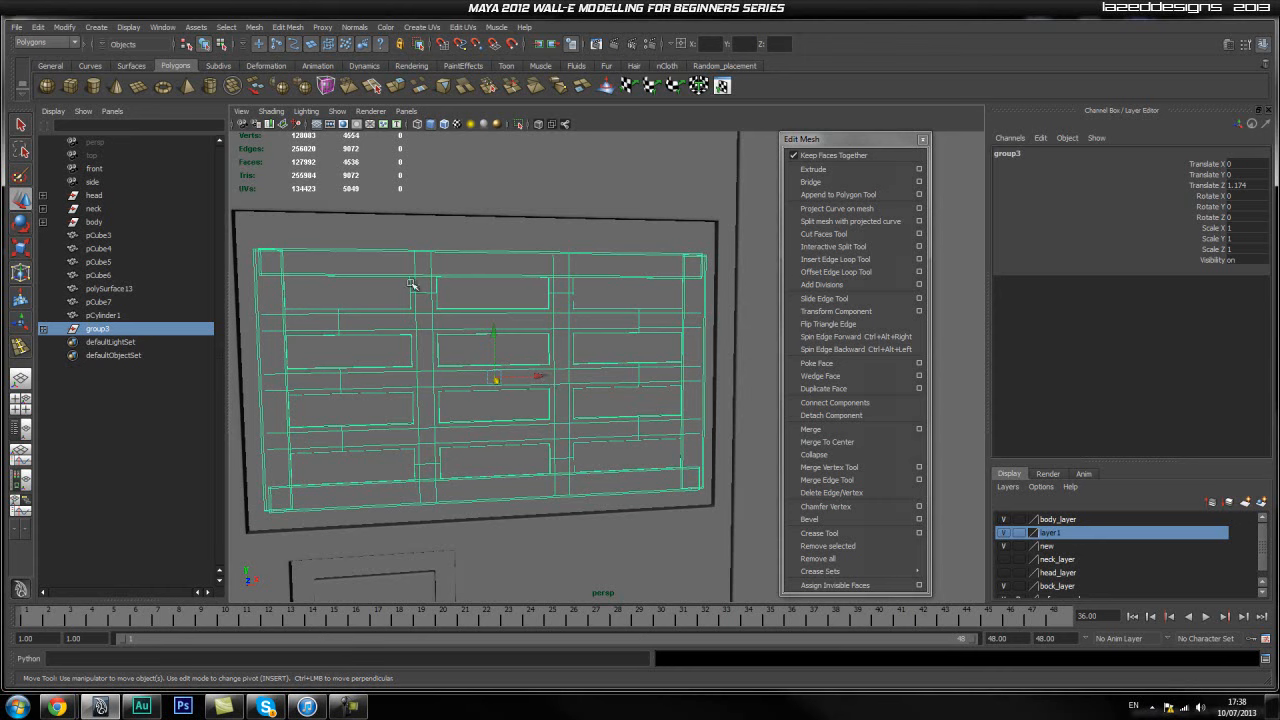
{"action": "left_click_drag", "start_coordinate": [493, 340], "coordinate": [494, 330]}
{"action": "left_click_drag", "start_coordinate": [538, 372], "coordinate": [532, 371]}
Hide body_layer so that only the front panel and the grille remain in view.
{"action": "left_click", "coordinate": [475, 274]}
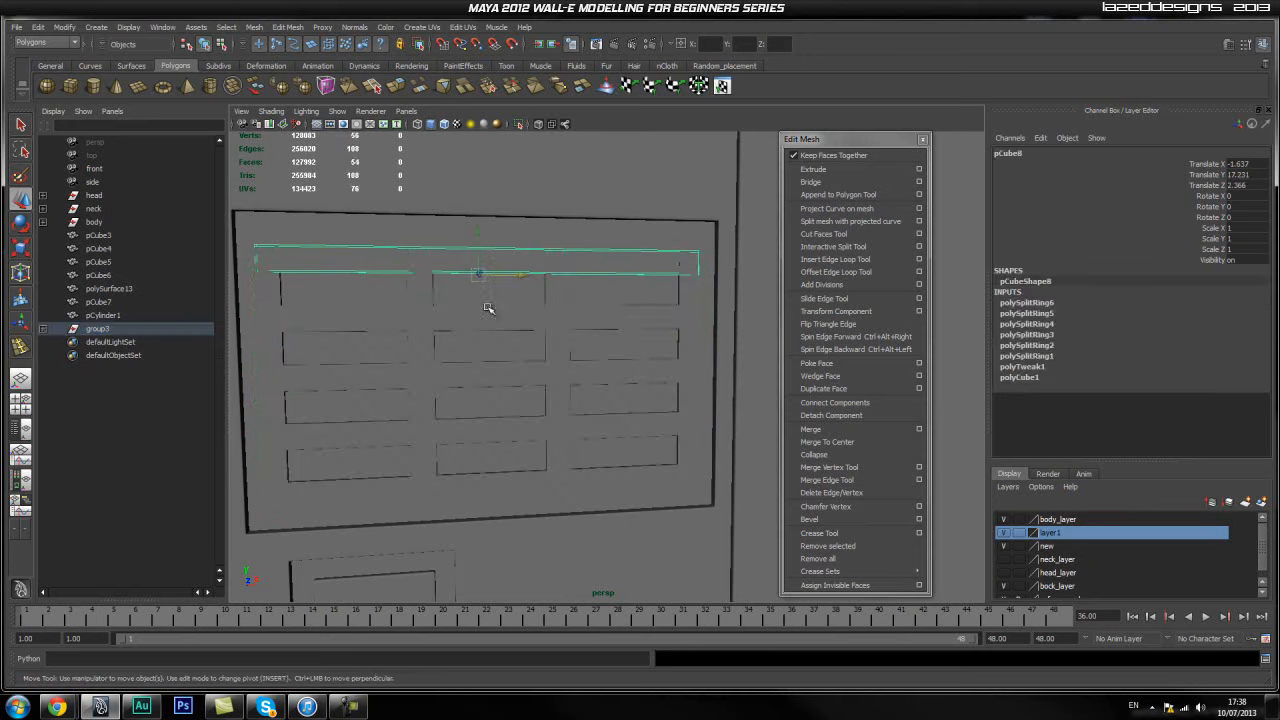
{"action": "left_click", "coordinate": [973, 533]}
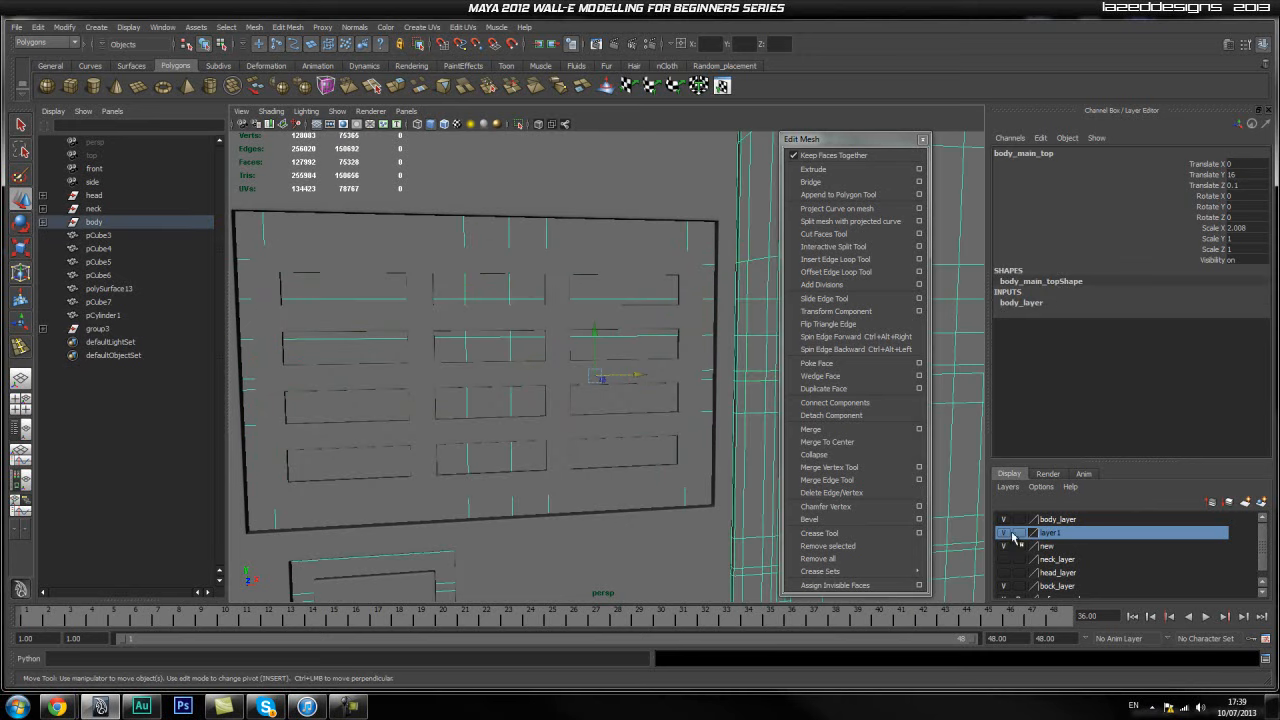
{"action": "left_click", "coordinate": [1005, 520]}
{"action": "left_click", "coordinate": [1005, 520]}
{"action": "left_click", "coordinate": [1005, 520]}
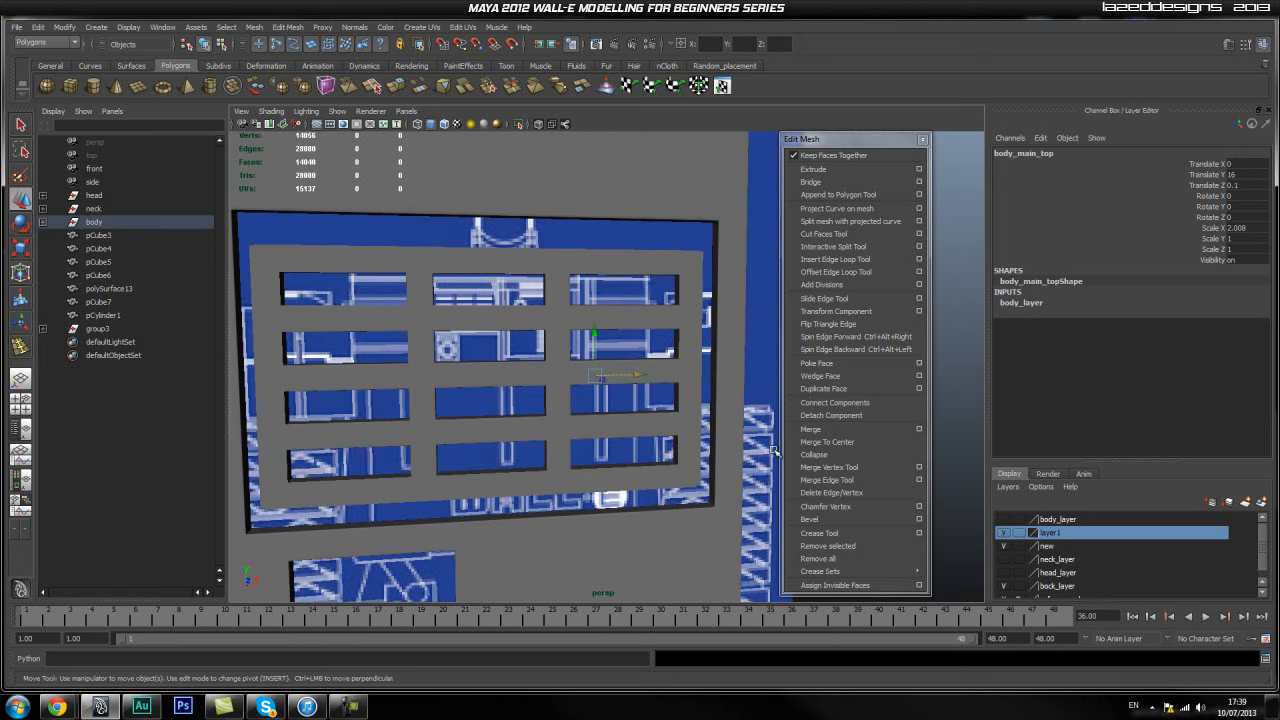
Raise the top slat's upper vertices to the opening's top edge and extend its right end vertices to the opening's right side.
{"action": "left_click", "coordinate": [373, 263]}
{"action": "right_click_drag", "start_coordinate": [590, 273], "coordinate": [517, 275]}
{"action": "left_click_drag", "start_coordinate": [236, 212], "coordinate": [737, 256]}
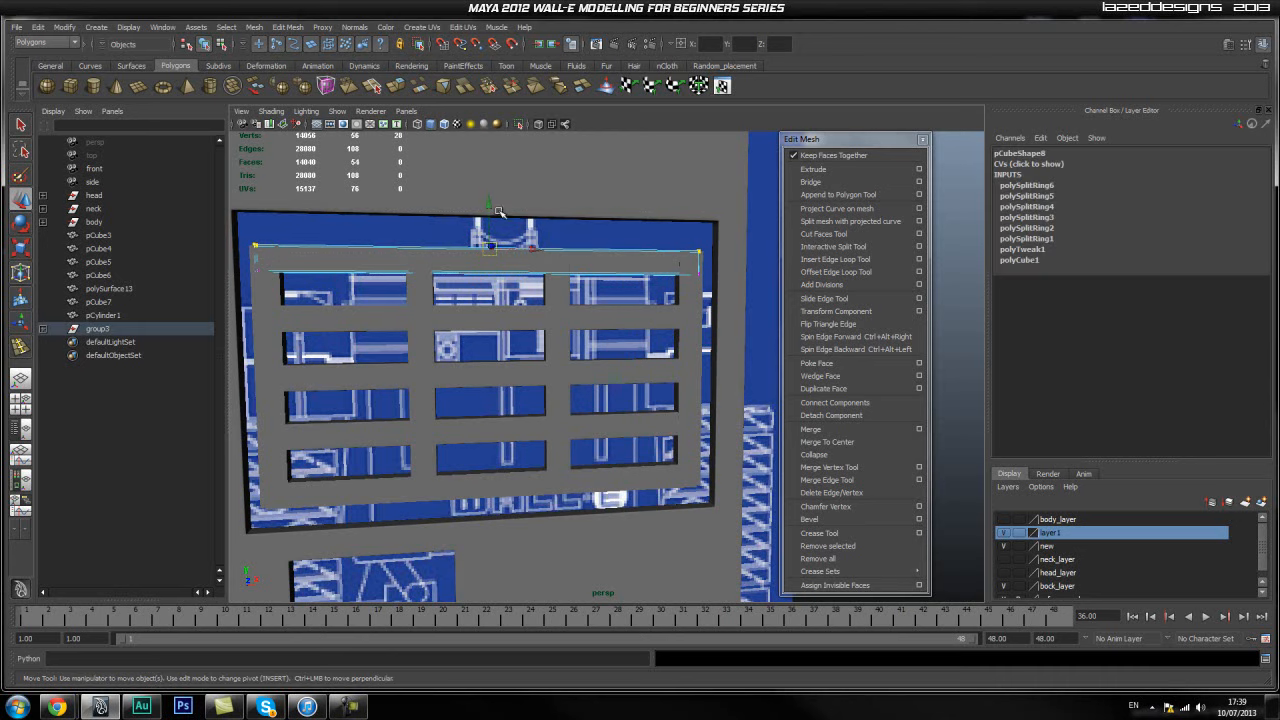
{"action": "left_click_drag", "start_coordinate": [485, 201], "coordinate": [497, 168]}
{"action": "left_click", "coordinate": [822, 155]}
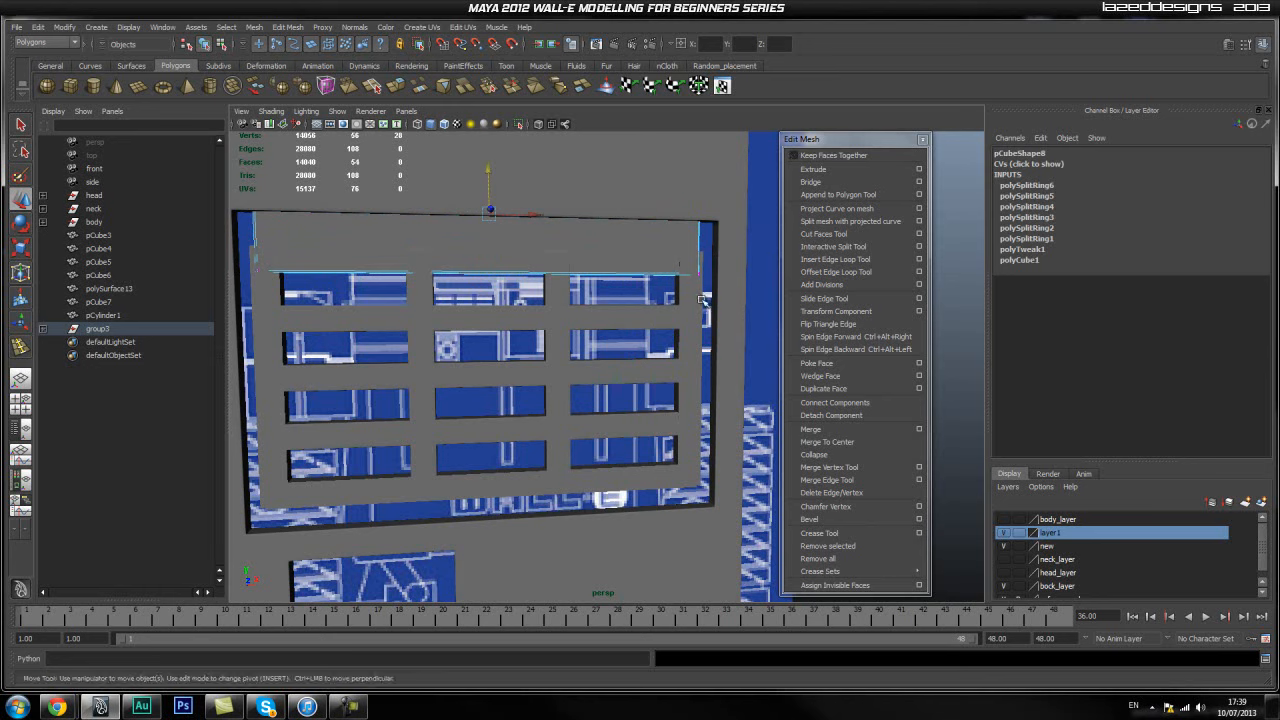
{"action": "left_click", "coordinate": [712, 240]}
{"action": "left_click_drag", "start_coordinate": [737, 242], "coordinate": [753, 250]}
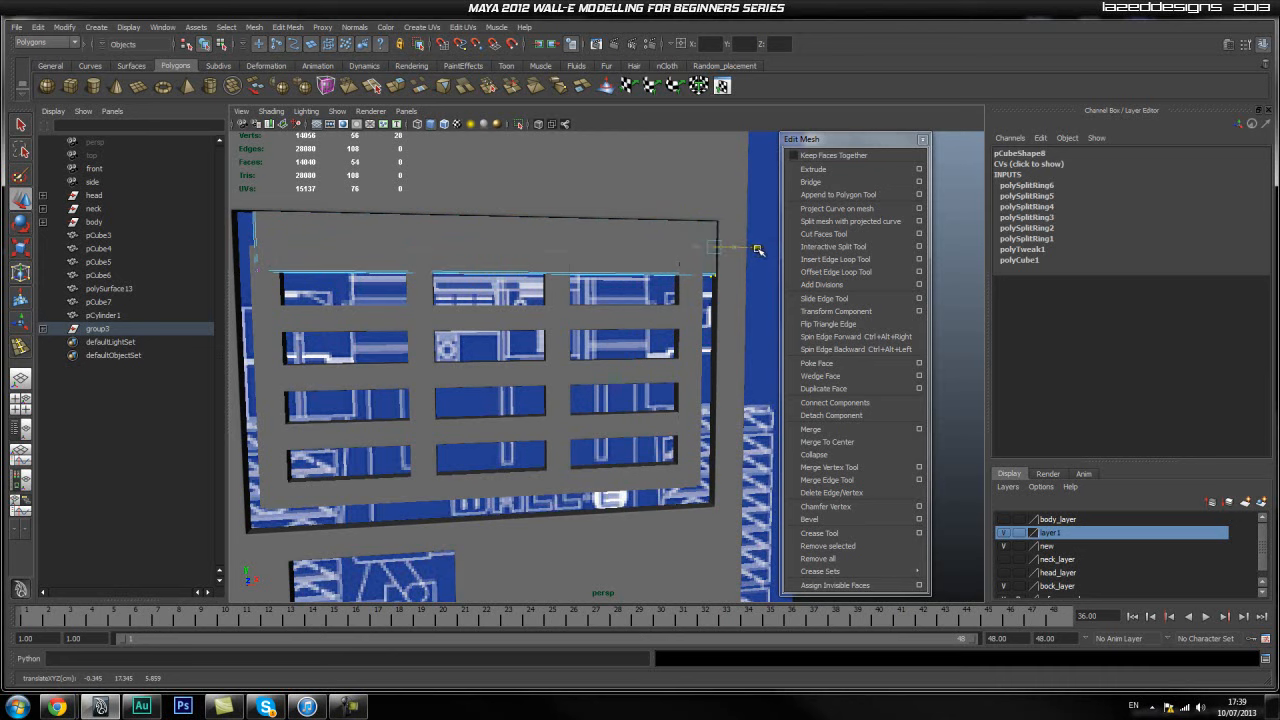
Widen the right outer bar to the opening's right side and extend its lower end vertices to the opening's bottom edge.
{"action": "left_click", "coordinate": [690, 310]}
{"action": "right_click_drag", "start_coordinate": [697, 287], "coordinate": [665, 281]}
{"action": "left_click_drag", "start_coordinate": [772, 201], "coordinate": [698, 505]}
{"action": "left_click_drag", "start_coordinate": [737, 370], "coordinate": [752, 369]}
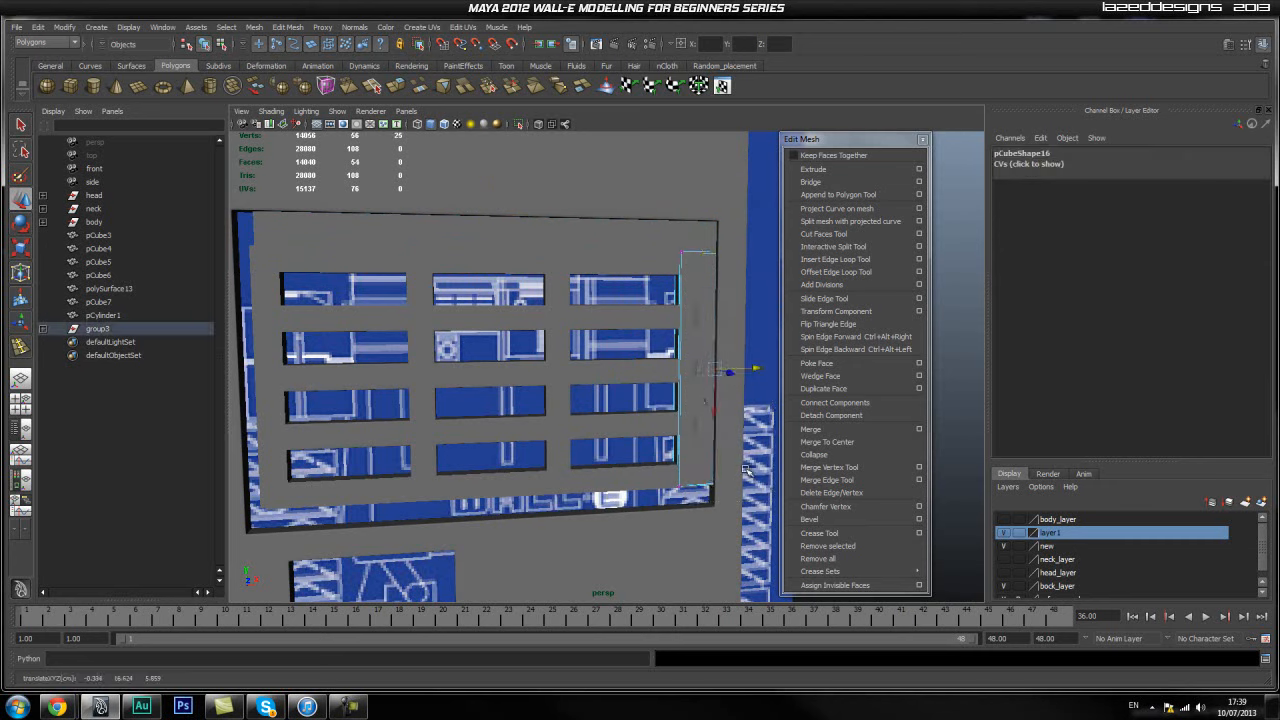
{"action": "left_click_drag", "start_coordinate": [677, 510], "coordinate": [690, 512]}
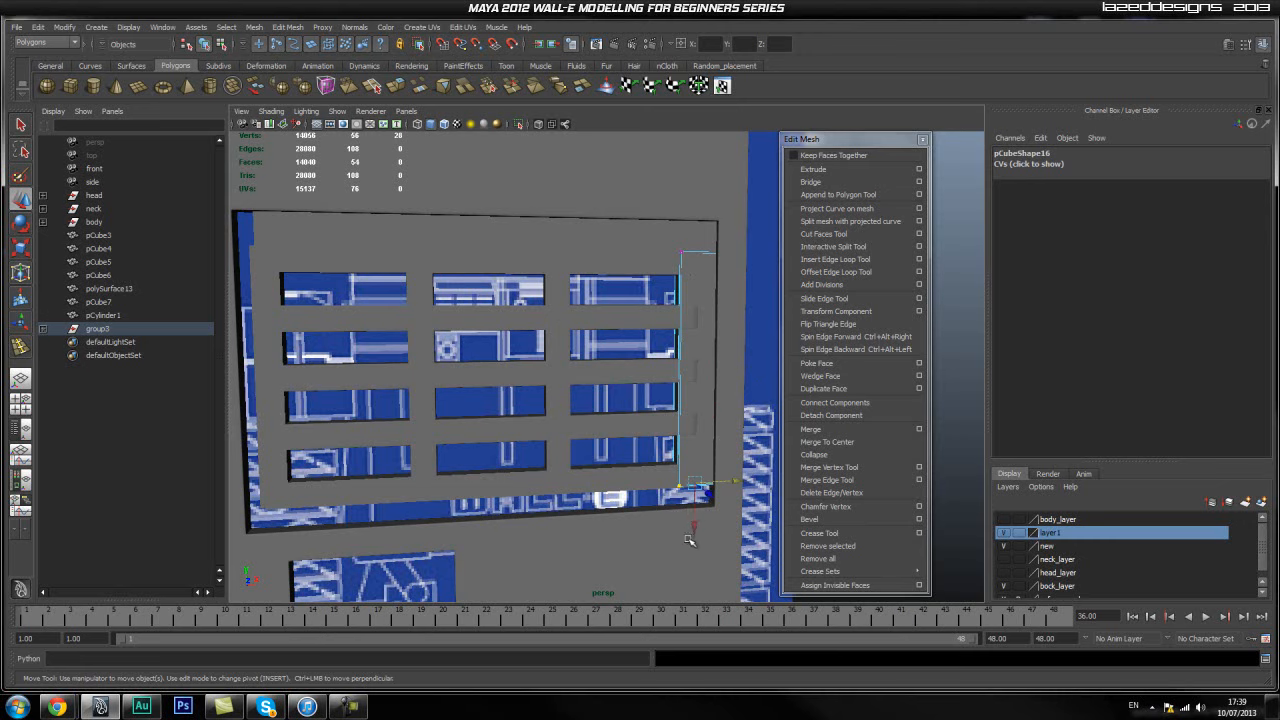
{"action": "left_click", "coordinate": [697, 547]}
{"action": "left_click", "coordinate": [702, 467]}
{"action": "right_click_drag", "start_coordinate": [706, 457], "coordinate": [774, 452]}
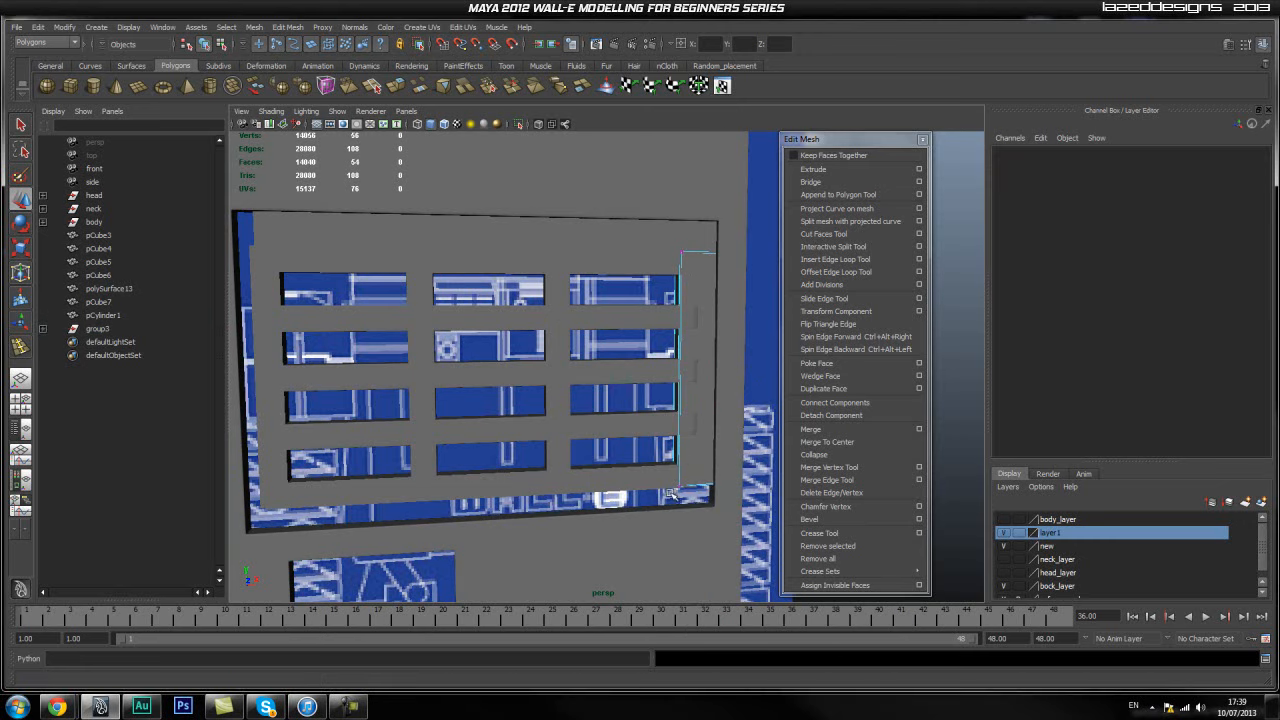
{"action": "left_click_drag", "start_coordinate": [752, 450], "coordinate": [694, 553]}
In the front view, lower the bottom slat's lower vertices to the bottom edge of the panel opening.
{"action": "left_click", "coordinate": [556, 483]}
{"action": "right_click_drag", "start_coordinate": [556, 483], "coordinate": [478, 486]}
{"action": "key", "text": "space"}
{"action": "left_click_drag", "start_coordinate": [446, 484], "coordinate": [441, 511]}
{"action": "scroll", "coordinate": [449, 448], "scroll_direction": "up", "scroll_amount": 4}
{"action": "middle_click_drag", "start_coordinate": [445, 426], "coordinate": [462, 357], "text": "alt"}
{"action": "key", "text": "F8"}
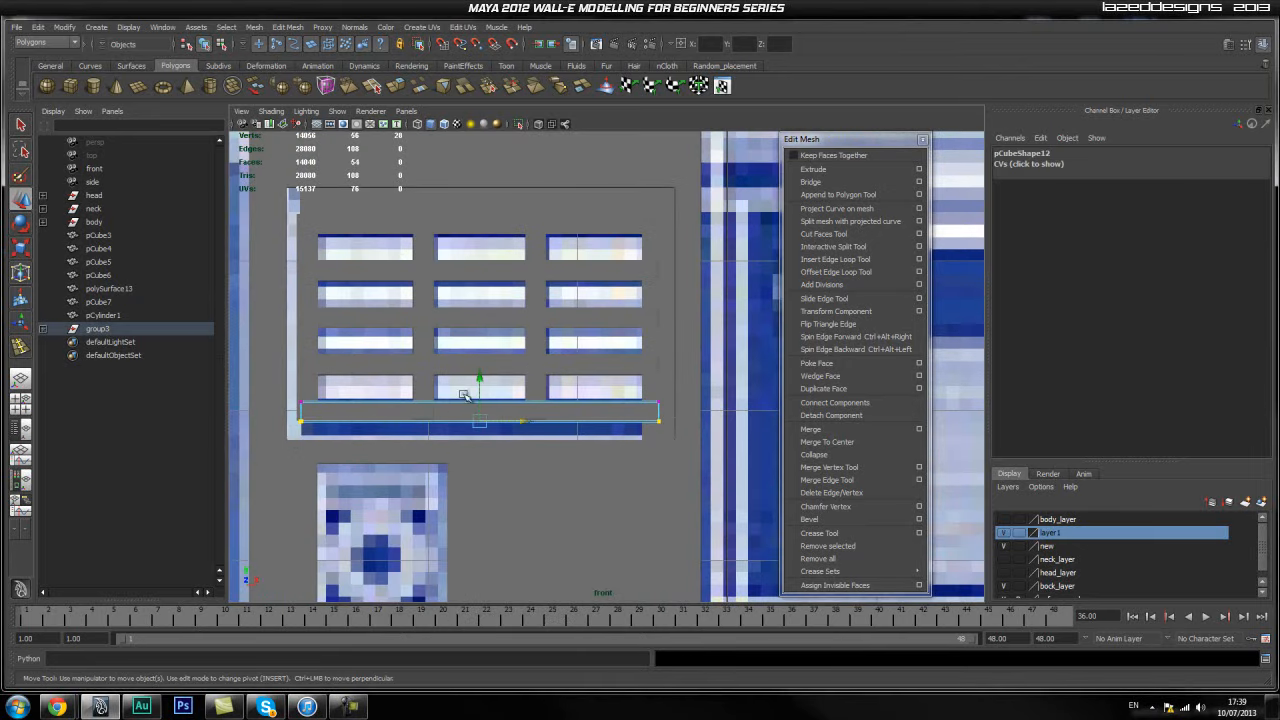
{"action": "left_click_drag", "start_coordinate": [481, 378], "coordinate": [479, 402]}
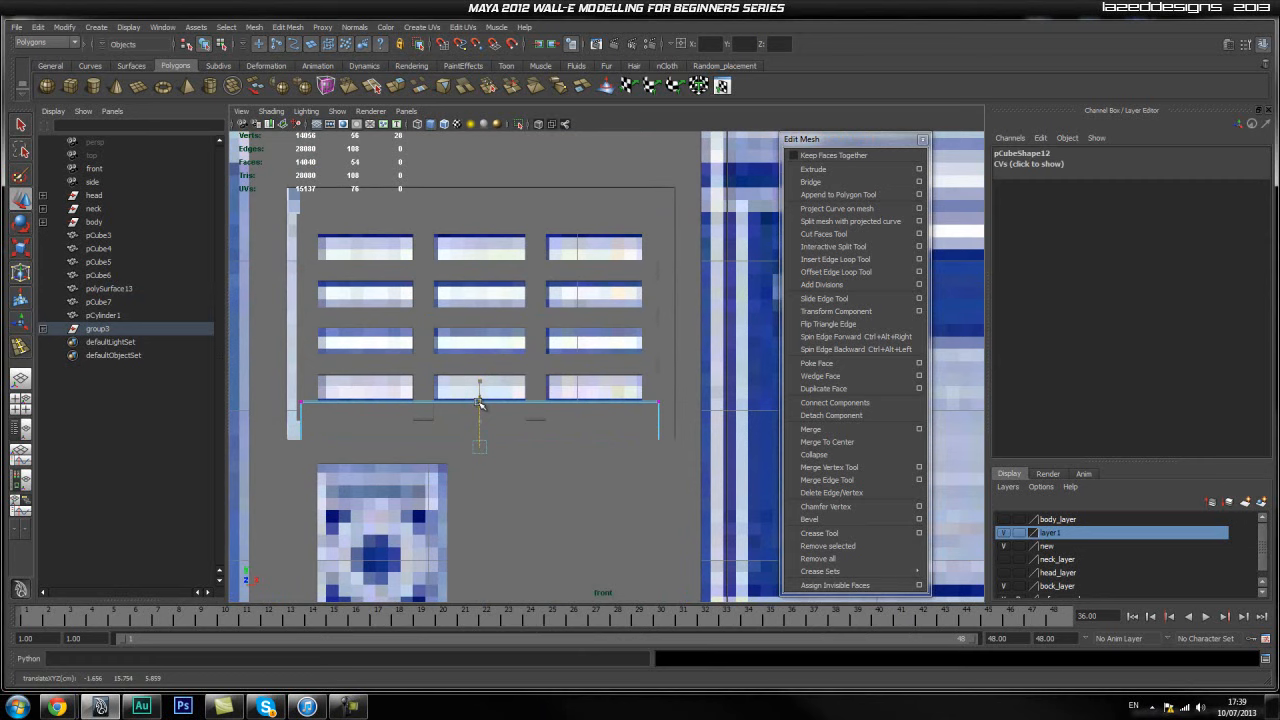
Extend the bottom slat's left end vertices to the left side of the panel opening.
{"action": "left_click", "coordinate": [303, 315]}
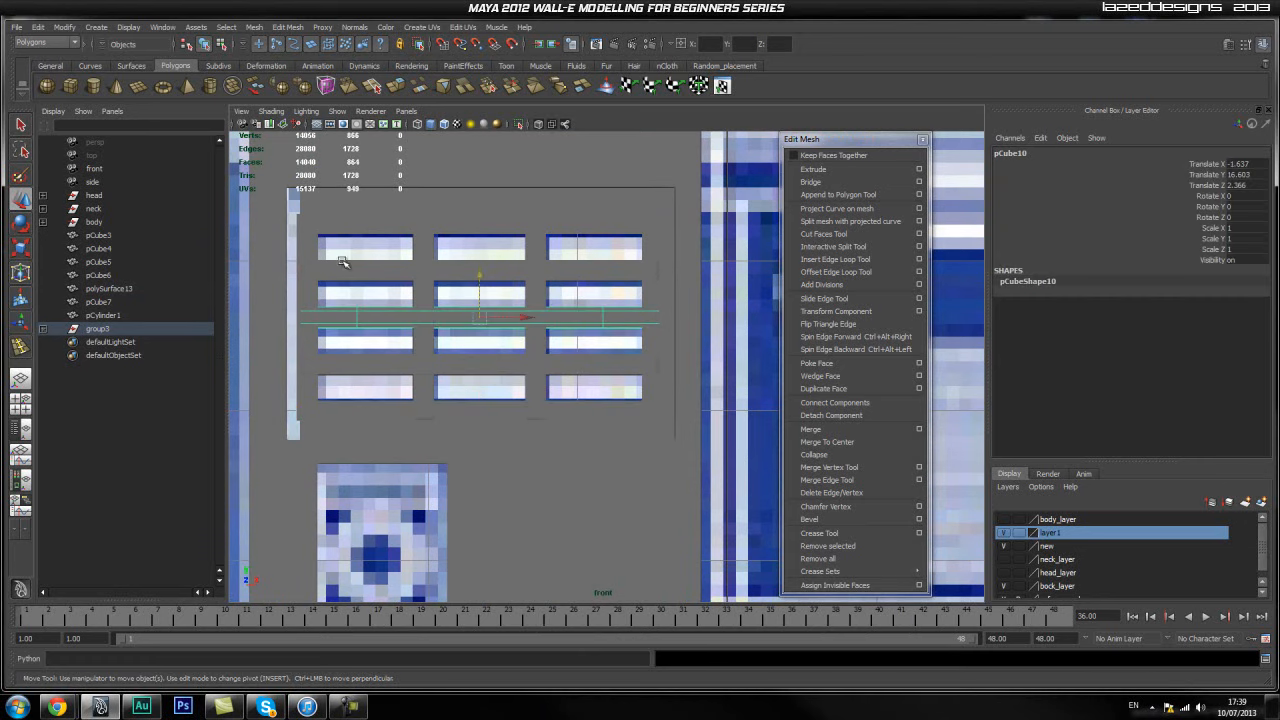
{"action": "left_click", "coordinate": [324, 427]}
{"action": "right_click_drag", "start_coordinate": [317, 428], "coordinate": [262, 427]}
{"action": "left_click_drag", "start_coordinate": [284, 391], "coordinate": [317, 426]}
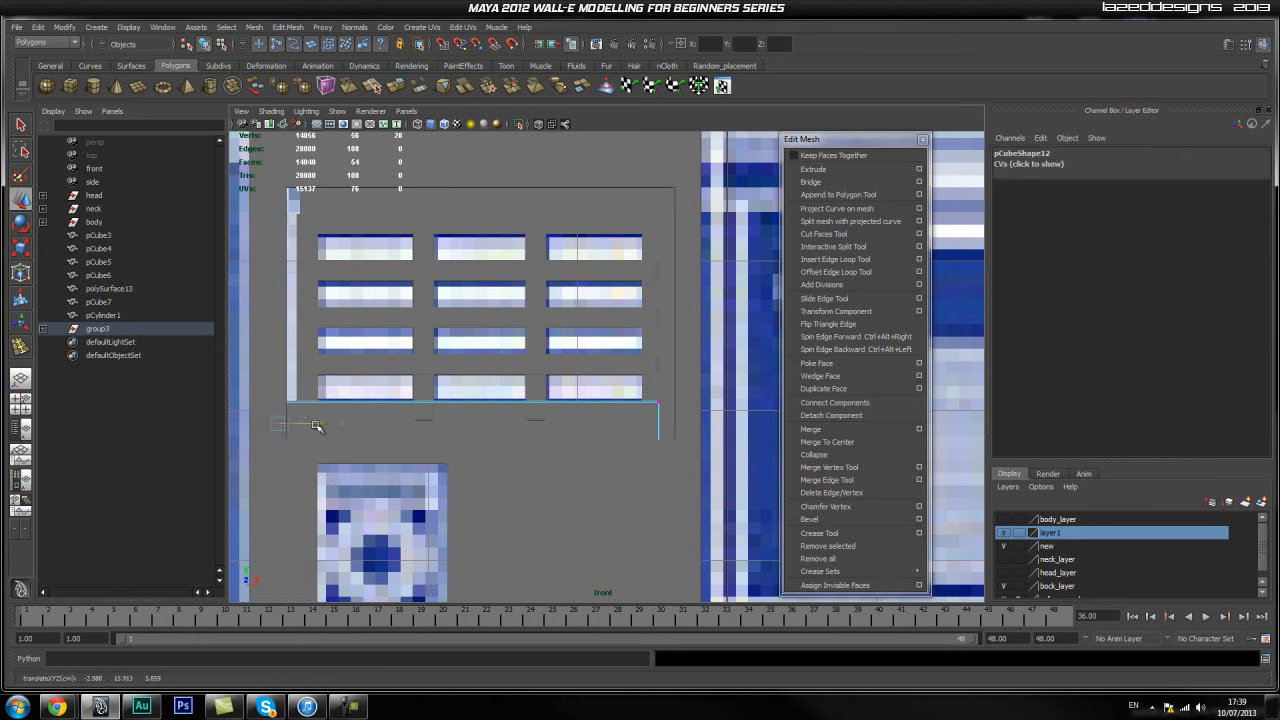
Move the left outer bar's outer vertices out to the left side of the panel opening.
{"action": "left_click", "coordinate": [297, 371]}
{"action": "right_click_drag", "start_coordinate": [302, 337], "coordinate": [272, 335]}
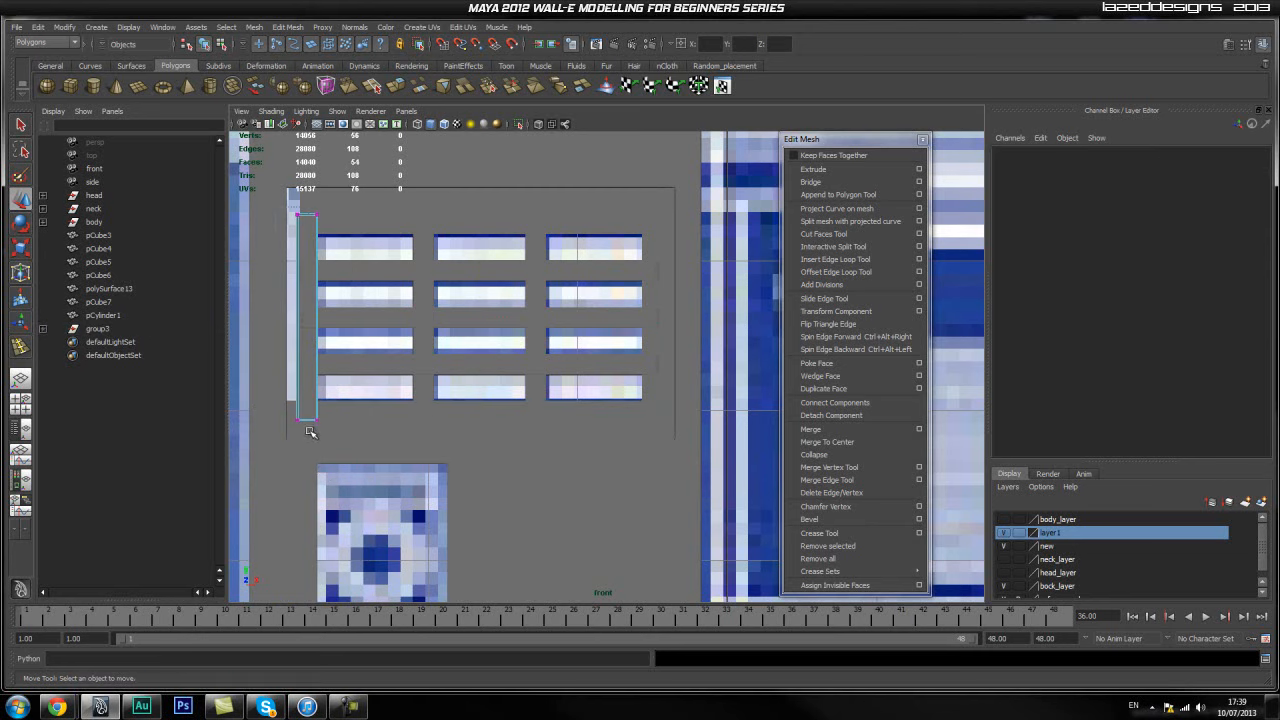
{"action": "left_click_drag", "start_coordinate": [308, 427], "coordinate": [308, 433]}
{"action": "left_click_drag", "start_coordinate": [337, 318], "coordinate": [325, 319]}
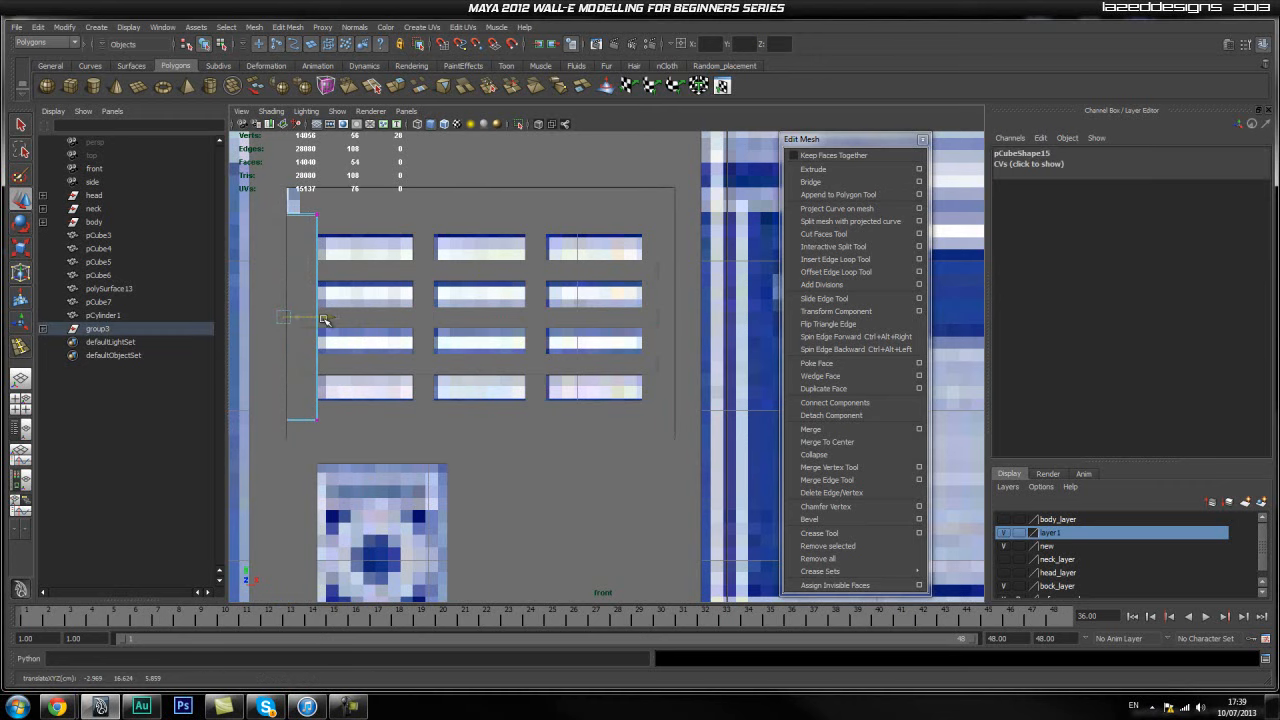
Extend the top slat's left end vertices to the left side of the panel opening.
{"action": "middle_click_drag", "start_coordinate": [346, 229], "coordinate": [400, 332], "text": "alt"}
{"action": "left_click", "coordinate": [390, 306]}
{"action": "right_click_drag", "start_coordinate": [390, 306], "coordinate": [334, 292]}
{"action": "left_click_drag", "start_coordinate": [338, 263], "coordinate": [367, 359]}
{"action": "left_click_drag", "start_coordinate": [403, 315], "coordinate": [383, 316]}
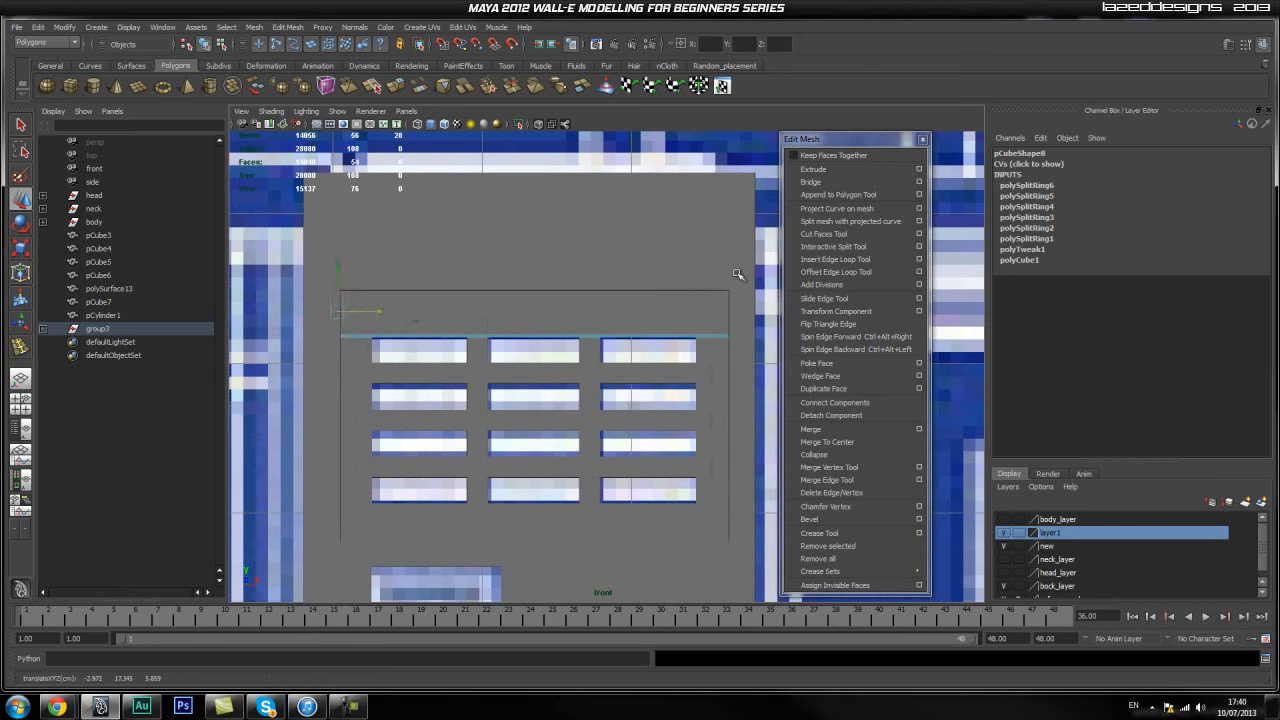
Return to object mode and turn on the smooth preview for the top and bottom slats and both outer bars.
{"action": "left_click", "coordinate": [772, 268]}
{"action": "right_click_drag", "start_coordinate": [651, 303], "coordinate": [716, 281]}
{"action": "left_click", "coordinate": [653, 335]}
{"action": "key", "text": "3"}
{"action": "left_click", "coordinate": [711, 412]}
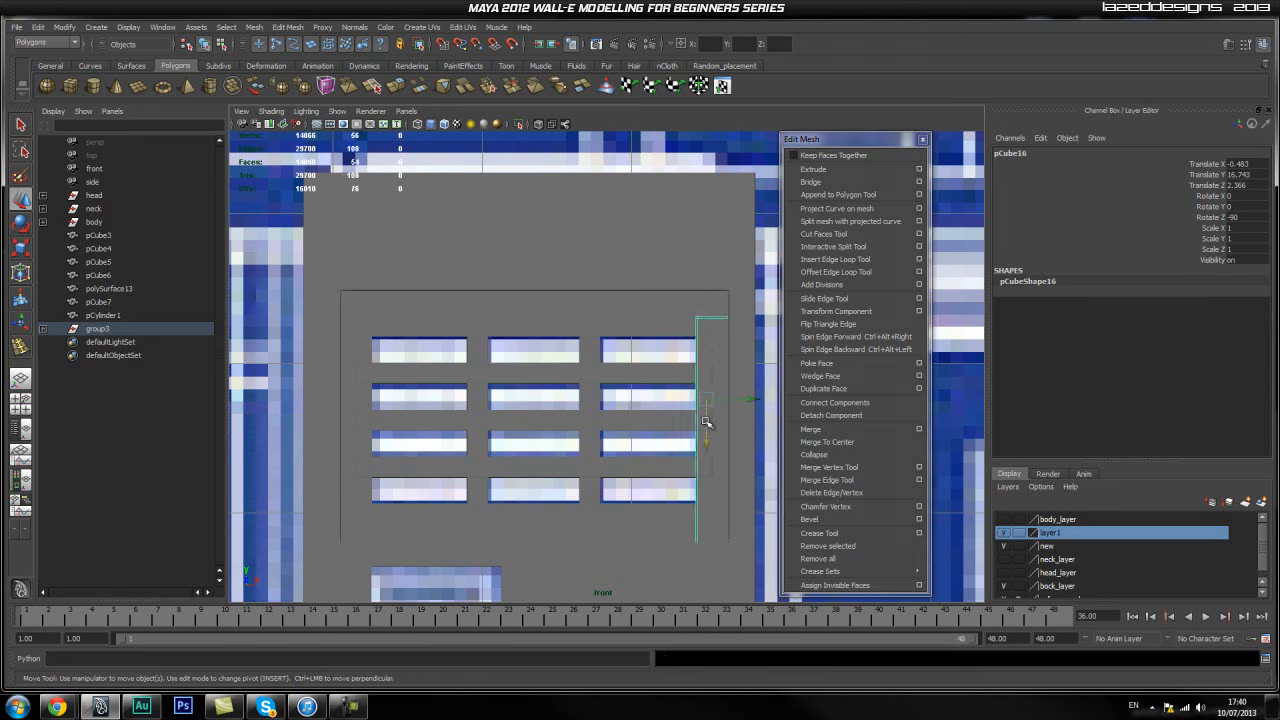
{"action": "left_click", "coordinate": [423, 508]}
{"action": "left_click", "coordinate": [350, 438]}
{"action": "key", "text": "3"}
Switch to the perspective view and examine the smoothed grille in the panel opening from several angles.
{"action": "key", "text": "space"}
{"action": "left_click_drag", "start_coordinate": [466, 415], "coordinate": [464, 390]}
{"action": "left_click_drag", "start_coordinate": [510, 485], "coordinate": [550, 488], "text": "alt"}
{"action": "right_click_drag", "start_coordinate": [550, 488], "coordinate": [545, 440], "text": "alt"}
{"action": "left_click_drag", "start_coordinate": [545, 440], "coordinate": [604, 410], "text": "alt"}
{"action": "left_click", "coordinate": [623, 374]}
{"action": "right_click_drag", "start_coordinate": [604, 410], "coordinate": [648, 408], "text": "alt"}
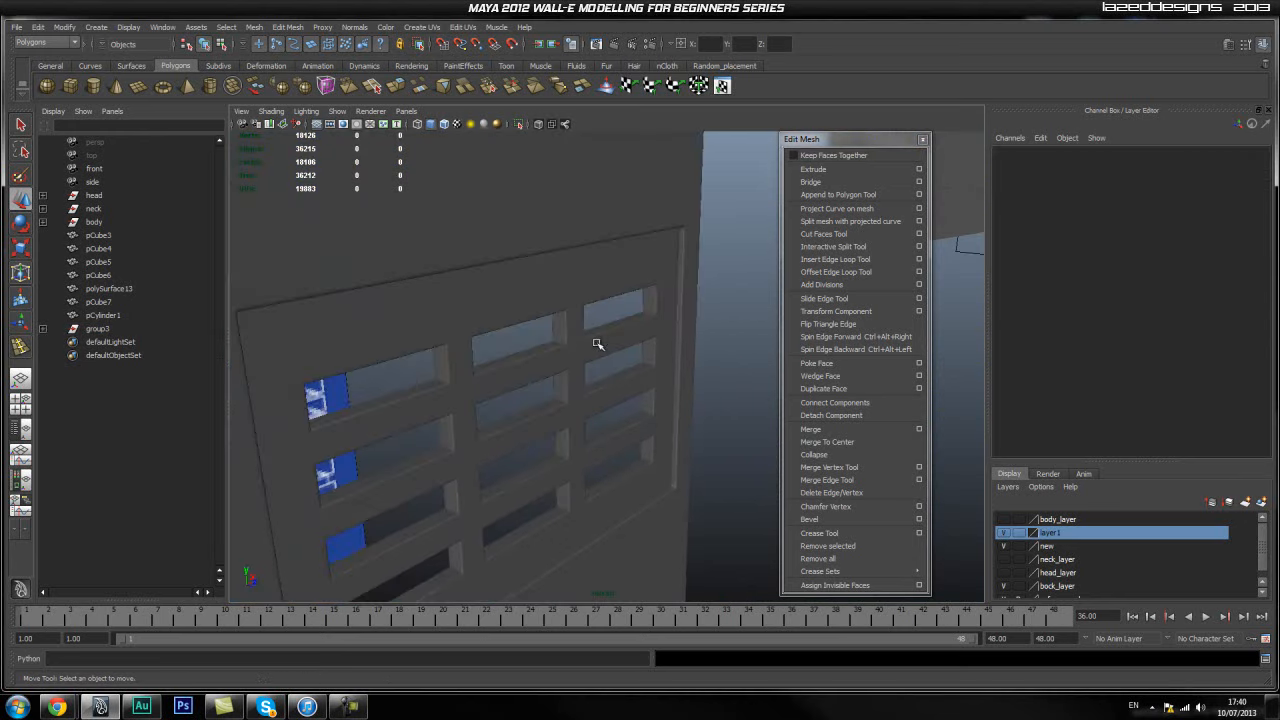
{"action": "right_click_drag", "start_coordinate": [571, 403], "coordinate": [546, 440], "text": "alt"}
{"action": "left_click_drag", "start_coordinate": [546, 440], "coordinate": [608, 398], "text": "alt"}
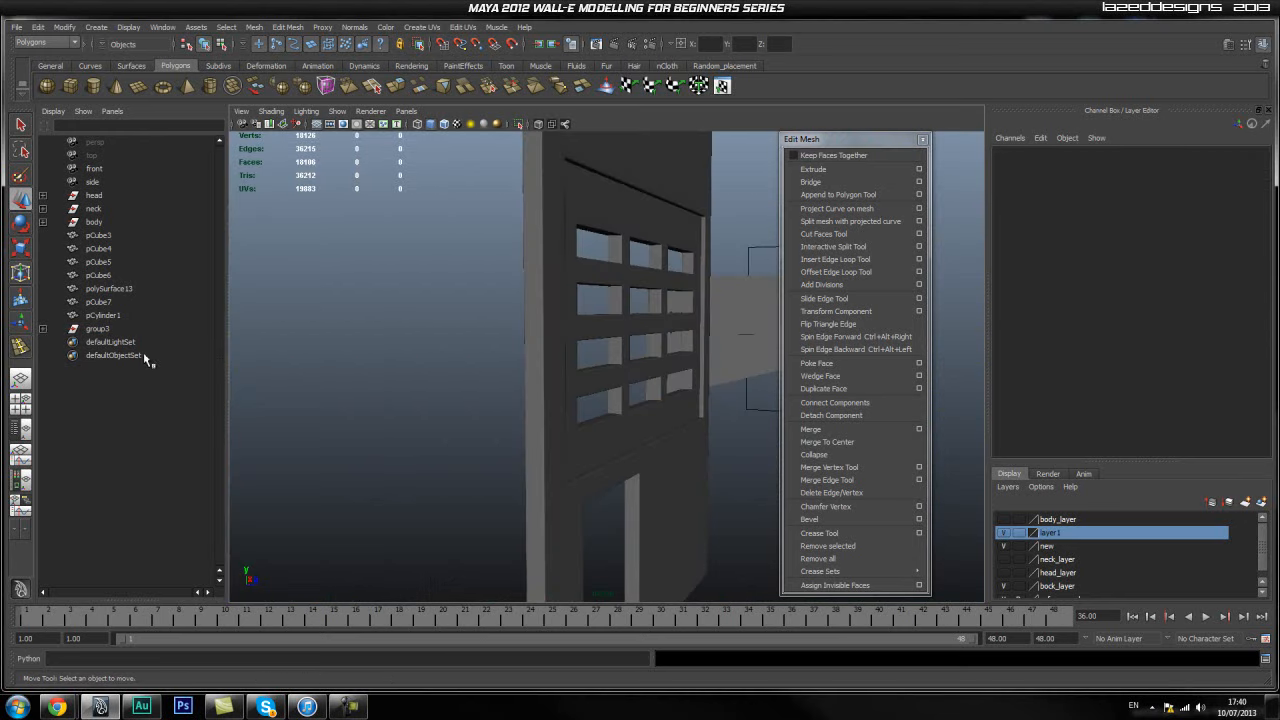
Select the grille group and examine how its bars overlap and fit the panel opening.
{"action": "left_click", "coordinate": [110, 342]}
{"action": "left_click_drag", "start_coordinate": [500, 370], "coordinate": [527, 393], "text": "alt"}
{"action": "left_click", "coordinate": [122, 329]}
{"action": "key", "text": "w"}
{"action": "left_click_drag", "start_coordinate": [414, 371], "coordinate": [512, 405], "text": "alt"}
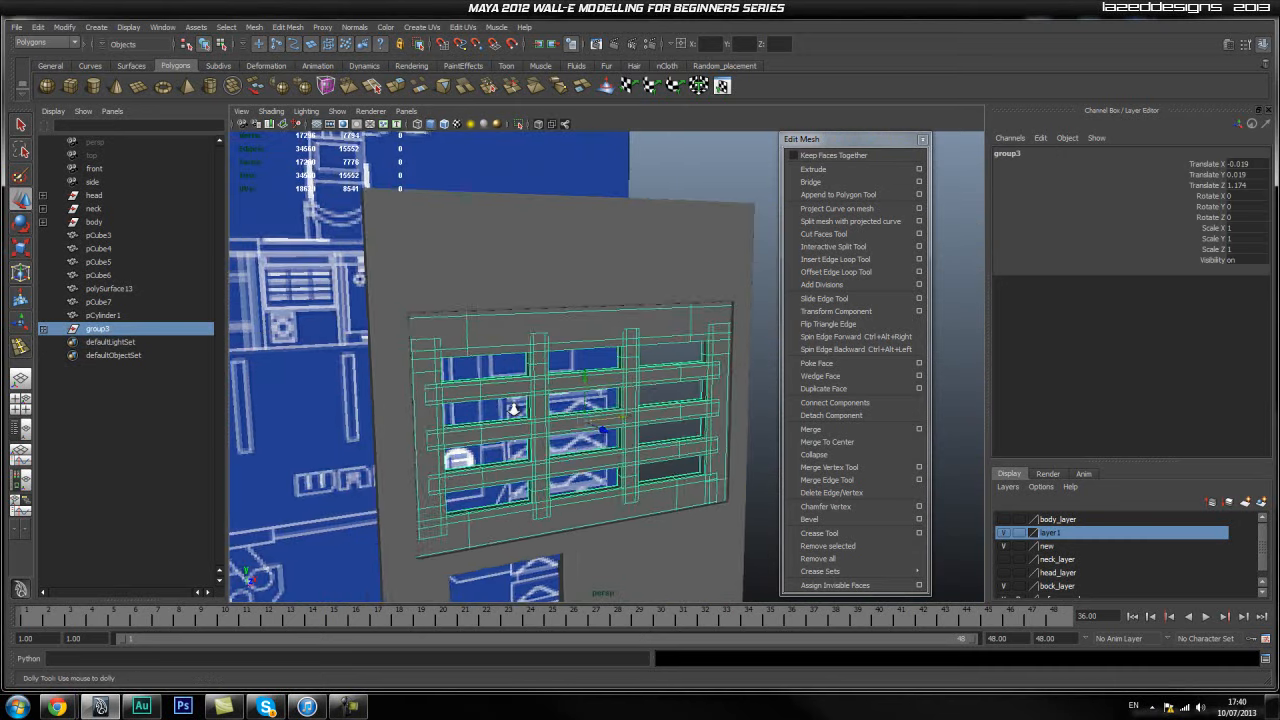
{"action": "scroll", "coordinate": [500, 405], "scroll_direction": "up", "scroll_amount": 3}
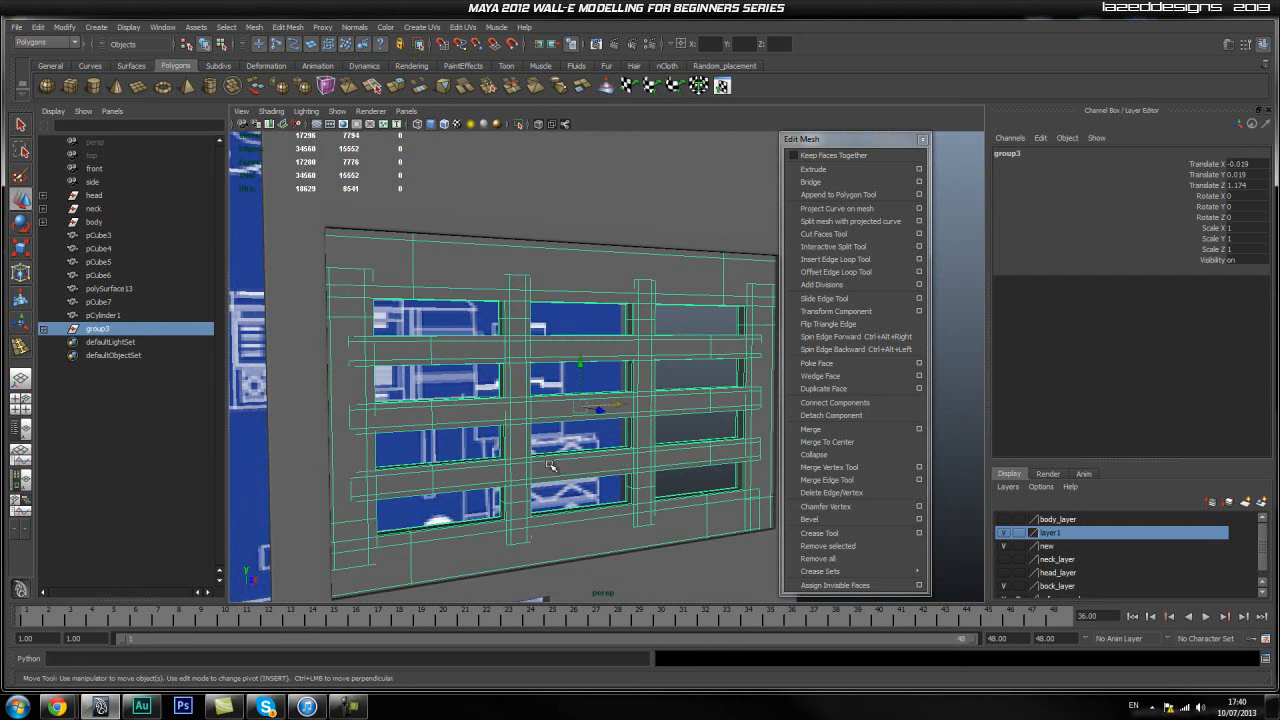
{"action": "scroll", "coordinate": [562, 468], "scroll_direction": "down", "scroll_amount": 3}
{"action": "left_click_drag", "start_coordinate": [562, 468], "coordinate": [645, 410], "text": "alt"}
{"action": "left_click", "coordinate": [703, 434]}
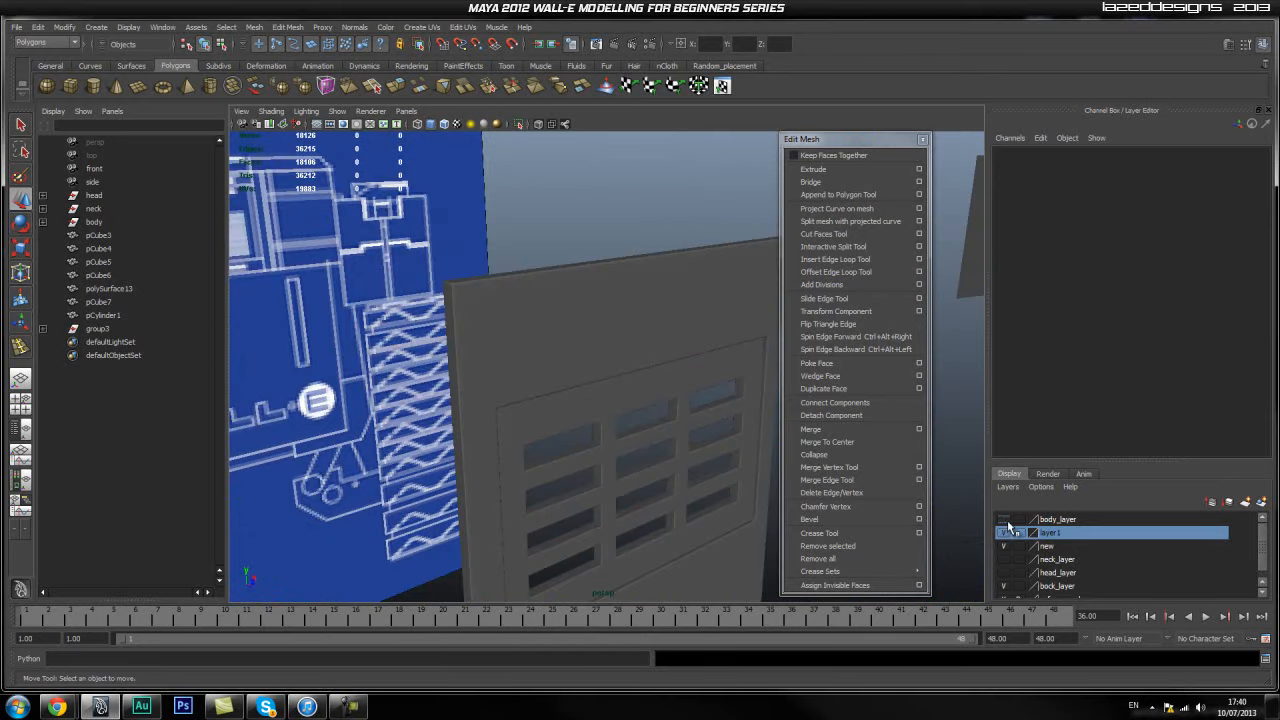
Show the body layer and move the grille group slightly forward in the panel opening, to about 1.197 in Z.
{"action": "left_click", "coordinate": [1004, 519]}
{"action": "left_click_drag", "start_coordinate": [483, 426], "coordinate": [530, 451], "text": "alt"}
{"action": "left_click", "coordinate": [98, 329]}
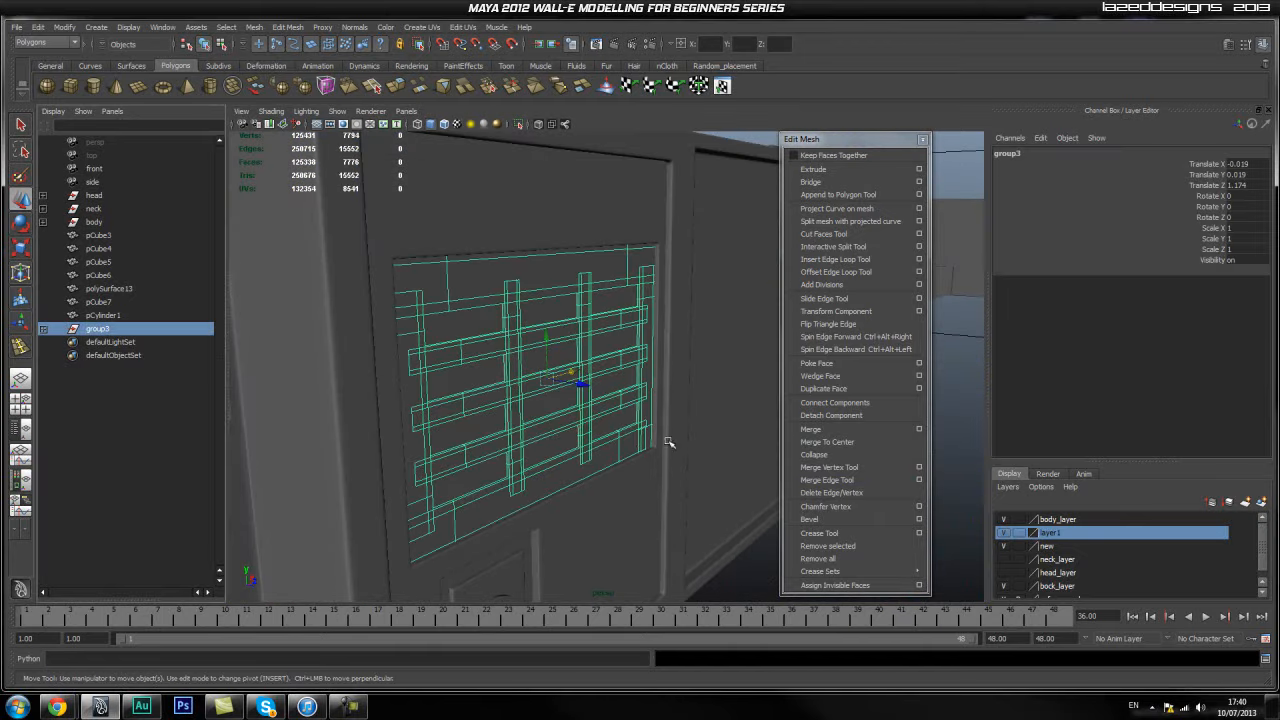
{"action": "left_click_drag", "start_coordinate": [581, 384], "coordinate": [574, 387]}
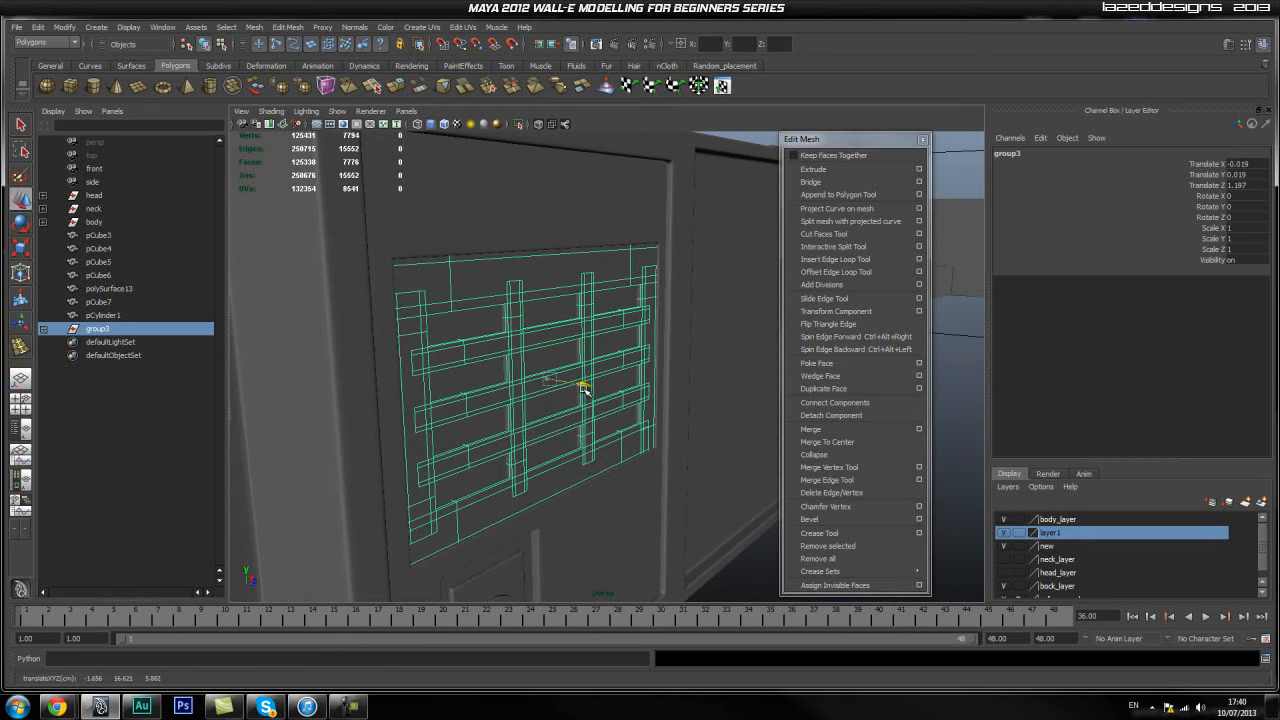
{"action": "left_click_drag", "start_coordinate": [607, 387], "coordinate": [700, 326], "text": "alt"}
{"action": "left_click", "coordinate": [678, 161]}
Examine the grille and the front panel from several angles to check how they sit in the body.
{"action": "scroll", "coordinate": [609, 383], "scroll_direction": "up", "scroll_amount": 2}
{"action": "left_click_drag", "start_coordinate": [609, 383], "coordinate": [440, 365], "text": "alt"}
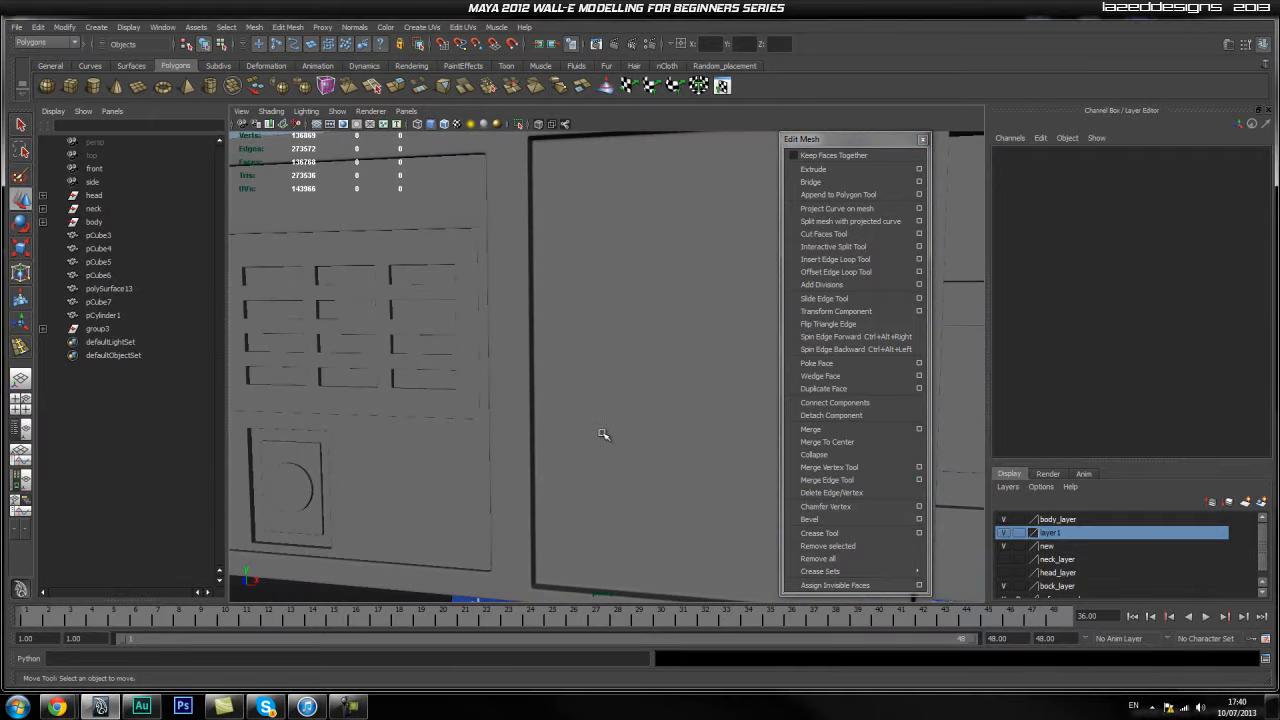
{"action": "left_click_drag", "start_coordinate": [420, 420], "coordinate": [512, 423], "text": "alt"}
{"action": "right_click_drag", "start_coordinate": [512, 423], "coordinate": [489, 389], "text": "alt"}
{"action": "left_click_drag", "start_coordinate": [489, 389], "coordinate": [400, 417], "text": "alt"}
{"action": "middle_click_drag", "start_coordinate": [400, 417], "coordinate": [489, 449], "text": "alt"}
{"action": "left_click_drag", "start_coordinate": [489, 449], "coordinate": [586, 463], "text": "alt"}
{"action": "right_click_drag", "start_coordinate": [586, 463], "coordinate": [623, 449], "text": "alt"}
{"action": "left_click_drag", "start_coordinate": [623, 449], "coordinate": [568, 428], "text": "alt"}
{"action": "right_click_drag", "start_coordinate": [568, 428], "coordinate": [601, 422], "text": "alt"}
{"action": "left_click_drag", "start_coordinate": [601, 422], "coordinate": [511, 417], "text": "alt"}
{"action": "right_click_drag", "start_coordinate": [511, 417], "coordinate": [541, 442], "text": "alt"}
{"action": "left_click_drag", "start_coordinate": [541, 442], "coordinate": [540, 428], "text": "alt"}
{"action": "middle_click_drag", "start_coordinate": [534, 340], "coordinate": [530, 420], "text": "alt"}
{"action": "right_click_drag", "start_coordinate": [545, 400], "coordinate": [517, 346], "text": "alt"}
Move the front panel around the grille slightly forward, to a Z translation of about 0.08, and deselect it.
{"action": "left_click", "coordinate": [555, 380]}
{"action": "left_click_drag", "start_coordinate": [623, 434], "coordinate": [660, 415], "text": "alt"}
{"action": "right_click_drag", "start_coordinate": [650, 410], "coordinate": [600, 385], "text": "alt"}
{"action": "middle_click_drag", "start_coordinate": [600, 385], "coordinate": [593, 381], "text": "alt"}
{"action": "left_click_drag", "start_coordinate": [632, 424], "coordinate": [608, 406], "text": "alt"}
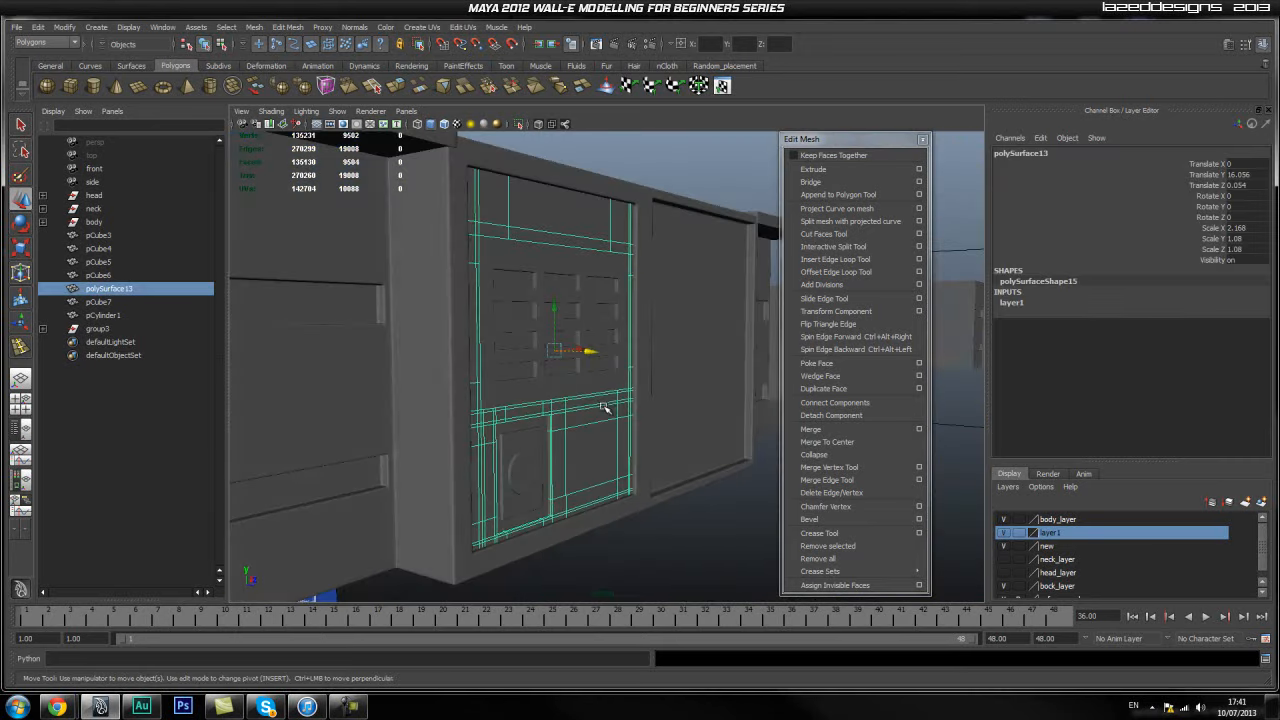
{"action": "right_click_drag", "start_coordinate": [608, 406], "coordinate": [640, 394], "text": "alt"}
{"action": "left_click_drag", "start_coordinate": [640, 394], "coordinate": [600, 374], "text": "alt"}
{"action": "middle_click_drag", "start_coordinate": [600, 374], "coordinate": [618, 372], "text": "alt"}
{"action": "left_click_drag", "start_coordinate": [576, 375], "coordinate": [573, 377]}
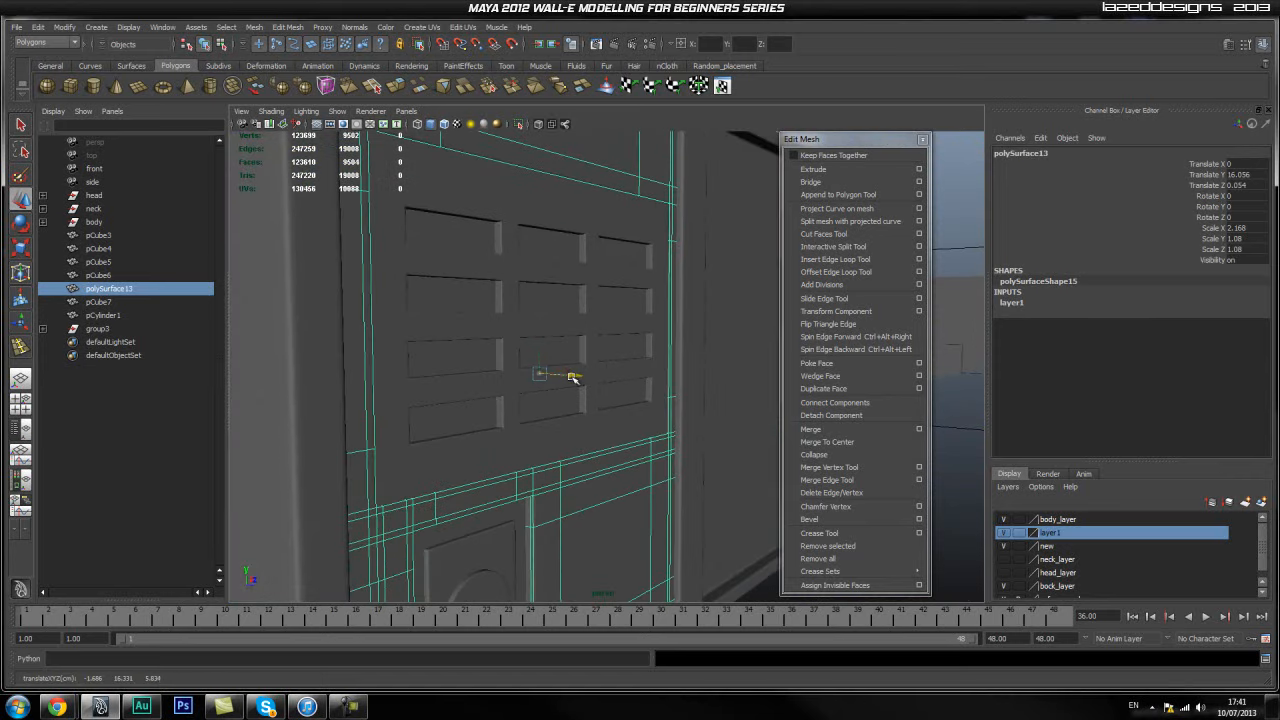
{"action": "scroll", "coordinate": [602, 388], "scroll_direction": "down", "scroll_amount": 5}
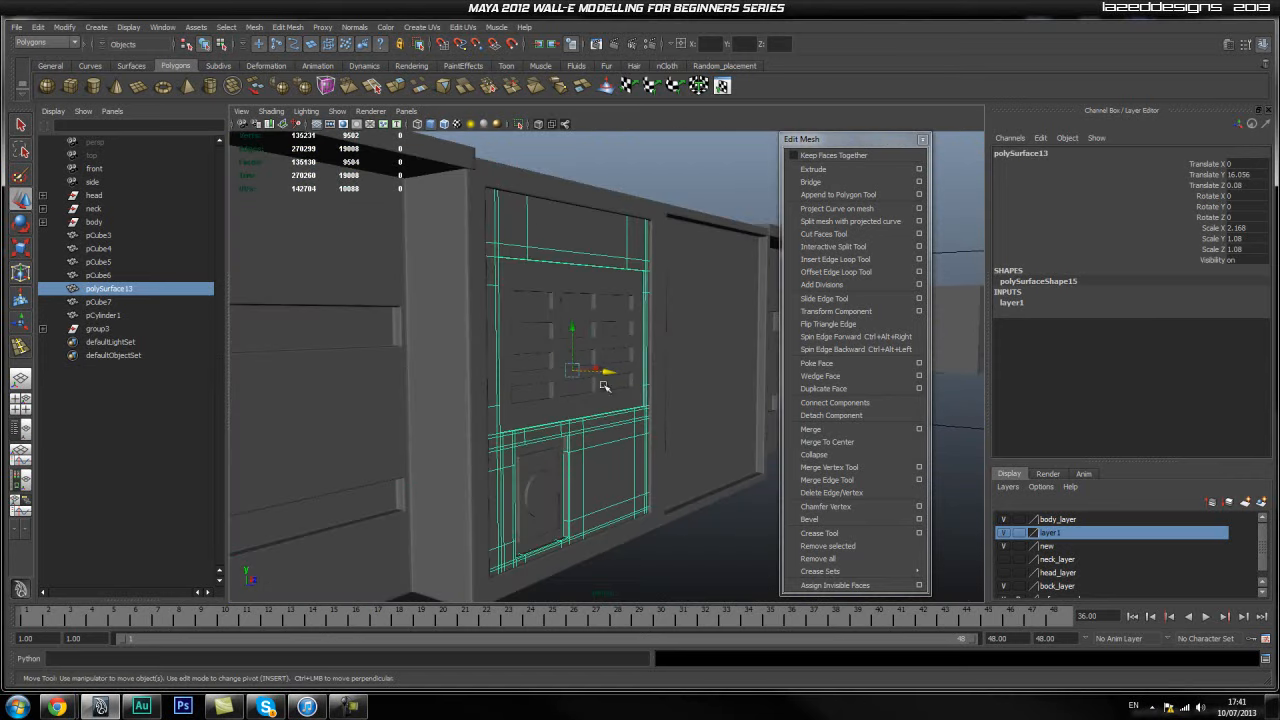
{"action": "left_click", "coordinate": [662, 178]}
Examine the whole body from the front, sides and top against the reference blueprints.
{"action": "left_click_drag", "start_coordinate": [664, 300], "coordinate": [568, 372], "text": "alt"}
{"action": "right_click_drag", "start_coordinate": [700, 418], "coordinate": [610, 440], "text": "alt"}
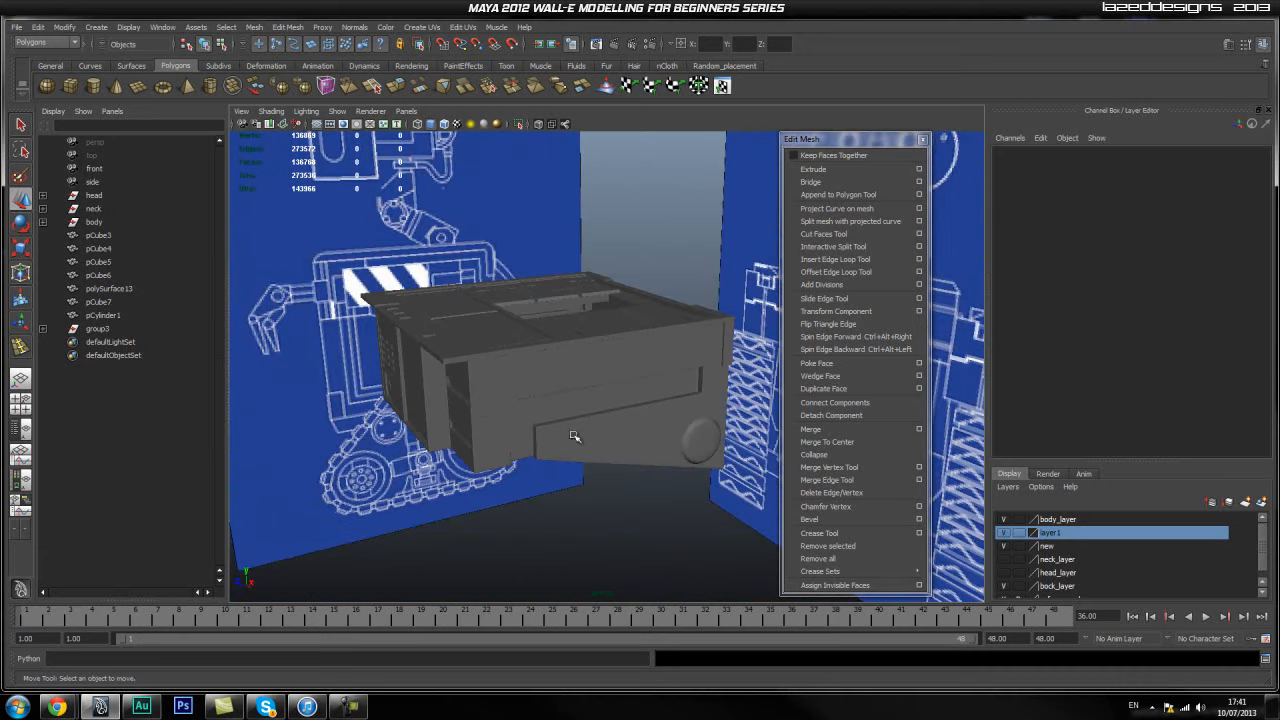
{"action": "left_click_drag", "start_coordinate": [564, 414], "coordinate": [617, 444], "text": "alt"}
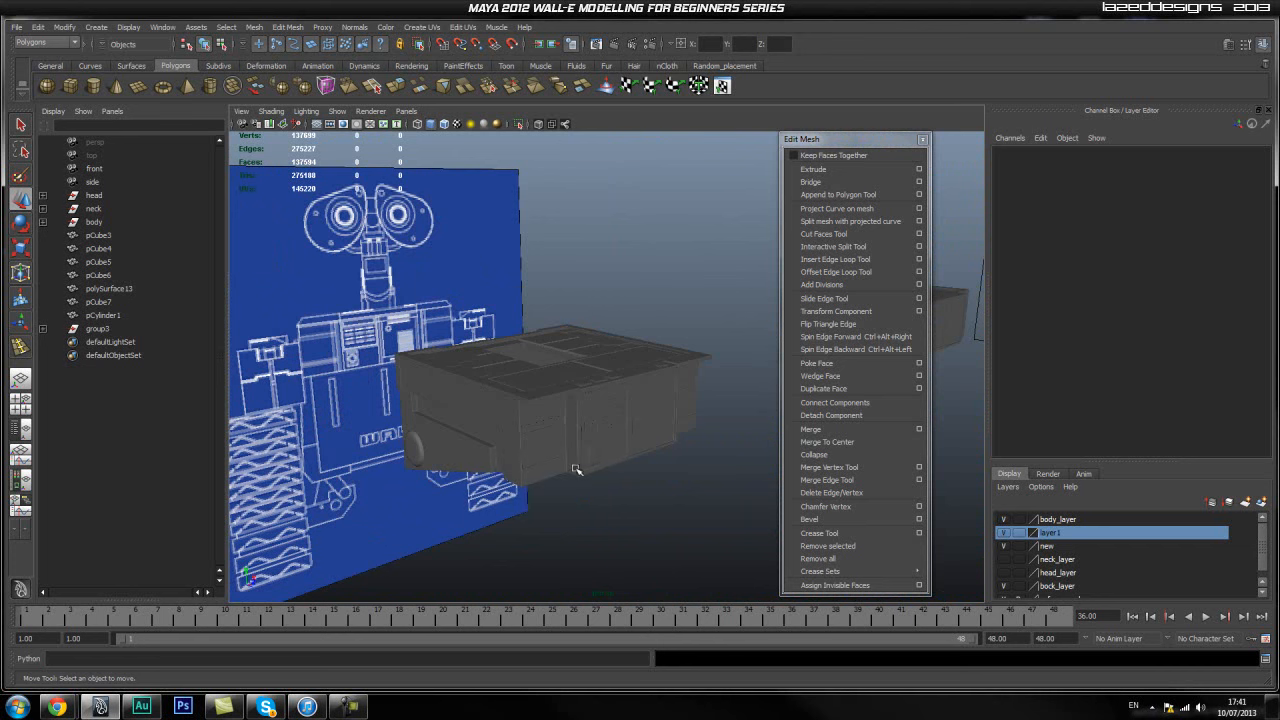
{"action": "left_click_drag", "start_coordinate": [576, 470], "coordinate": [409, 432], "text": "alt"}
{"action": "left_click_drag", "start_coordinate": [541, 417], "coordinate": [672, 388], "text": "alt"}
{"action": "scroll", "coordinate": [672, 388], "scroll_direction": "up", "scroll_amount": 3}
{"action": "left_click_drag", "start_coordinate": [463, 406], "coordinate": [643, 356], "text": "alt"}
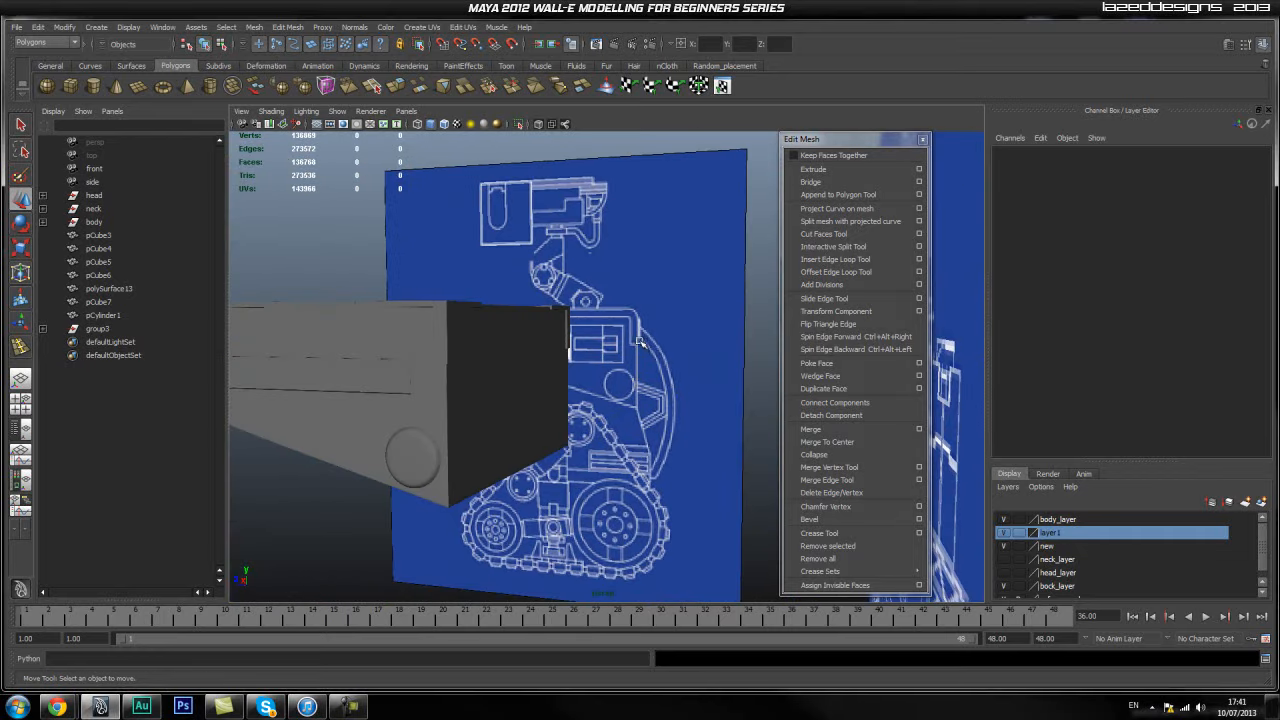
{"action": "left_click_drag", "start_coordinate": [459, 437], "coordinate": [697, 440], "text": "alt"}
{"action": "scroll", "coordinate": [520, 337], "scroll_direction": "down", "scroll_amount": 1}
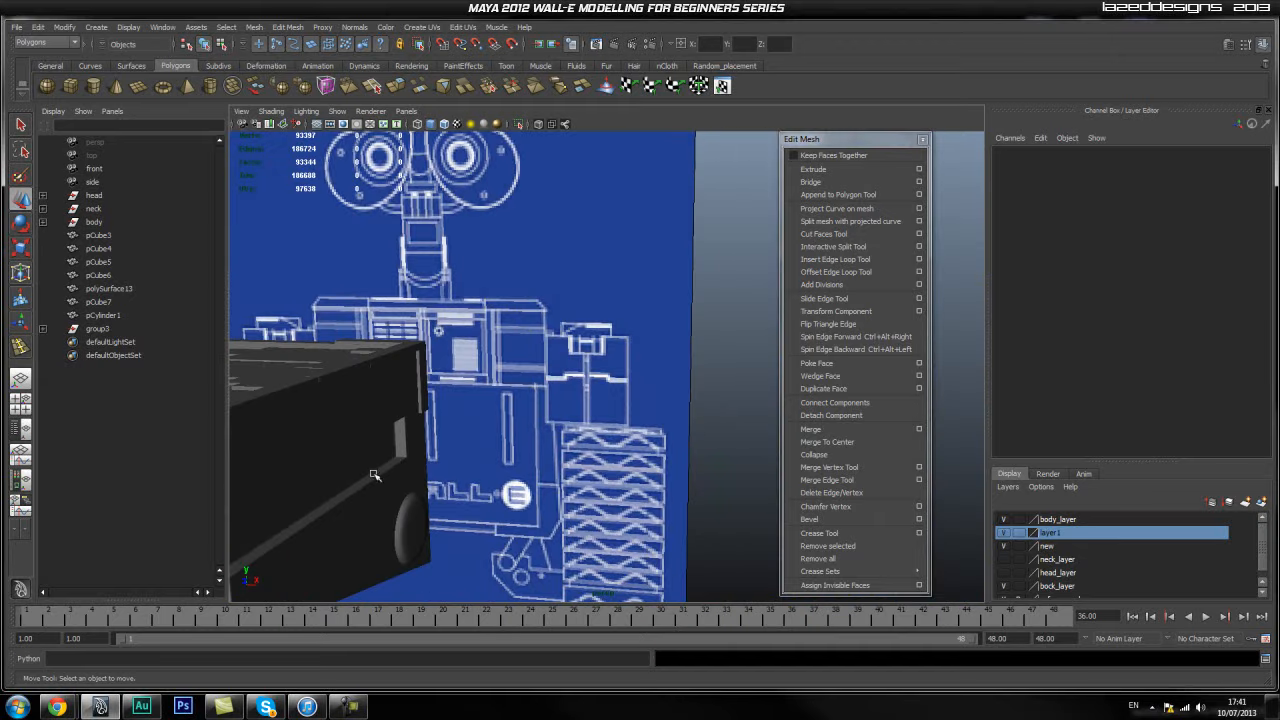
{"action": "scroll", "coordinate": [527, 458], "scroll_direction": "down", "scroll_amount": 3}
{"action": "left_click_drag", "start_coordinate": [531, 438], "coordinate": [466, 423], "text": "alt"}
{"action": "middle_click_drag", "start_coordinate": [466, 423], "coordinate": [608, 397], "text": "alt"}
{"action": "left_click_drag", "start_coordinate": [597, 427], "coordinate": [272, 443], "text": "alt"}
{"action": "left_click_drag", "start_coordinate": [452, 332], "coordinate": [450, 300], "text": "alt"}
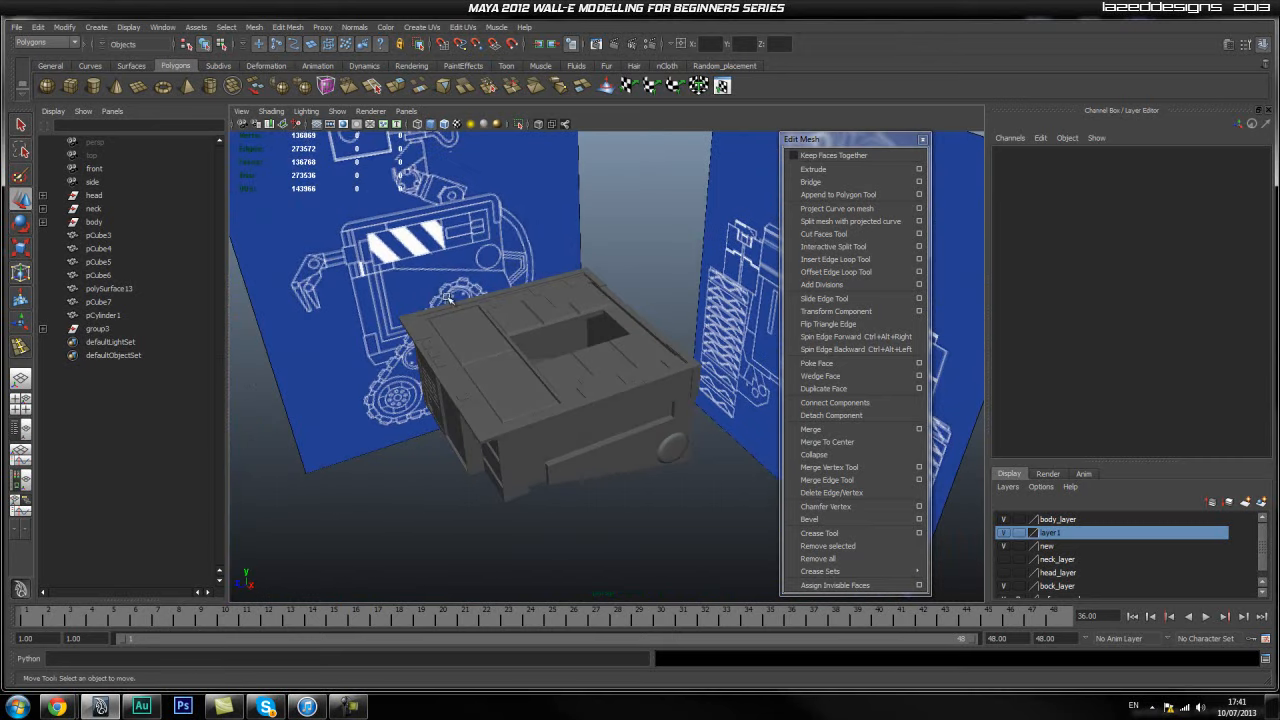
{"action": "left_click_drag", "start_coordinate": [495, 248], "coordinate": [473, 351], "text": "alt"}
{"action": "left_click_drag", "start_coordinate": [401, 419], "coordinate": [506, 408], "text": "alt"}
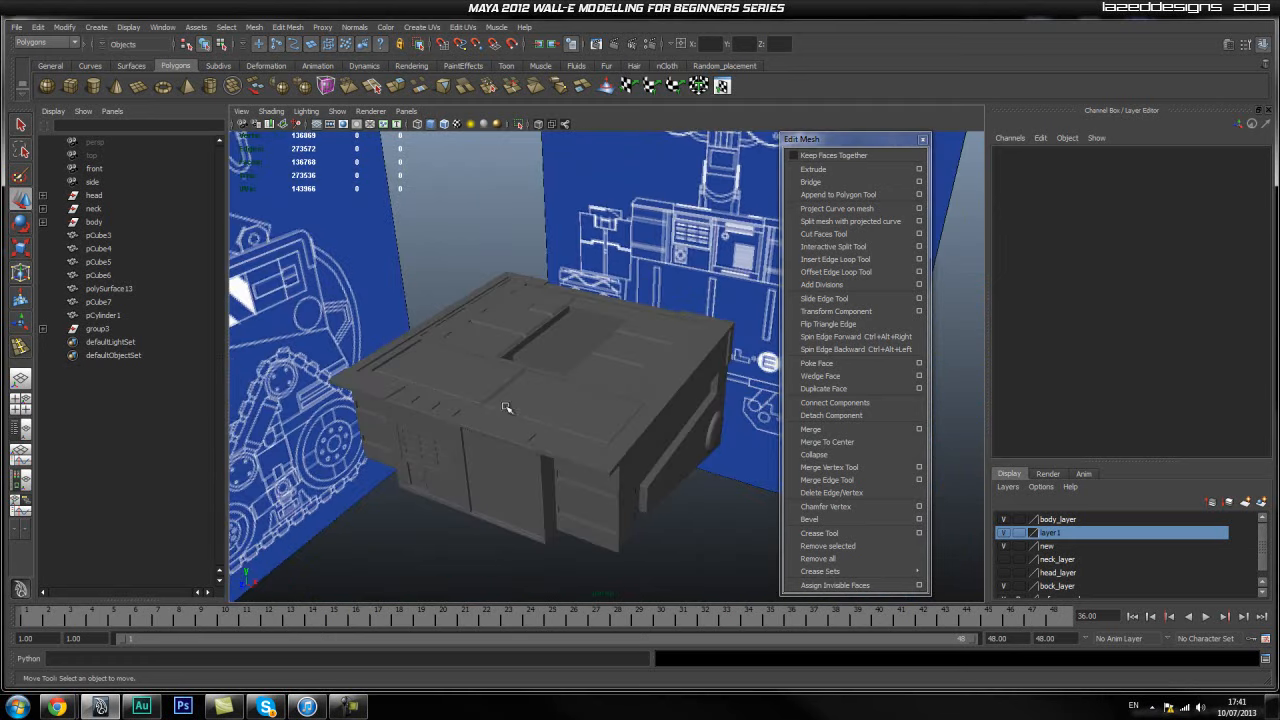
Rename the grille group as grill.
{"action": "left_click", "coordinate": [103, 330]}
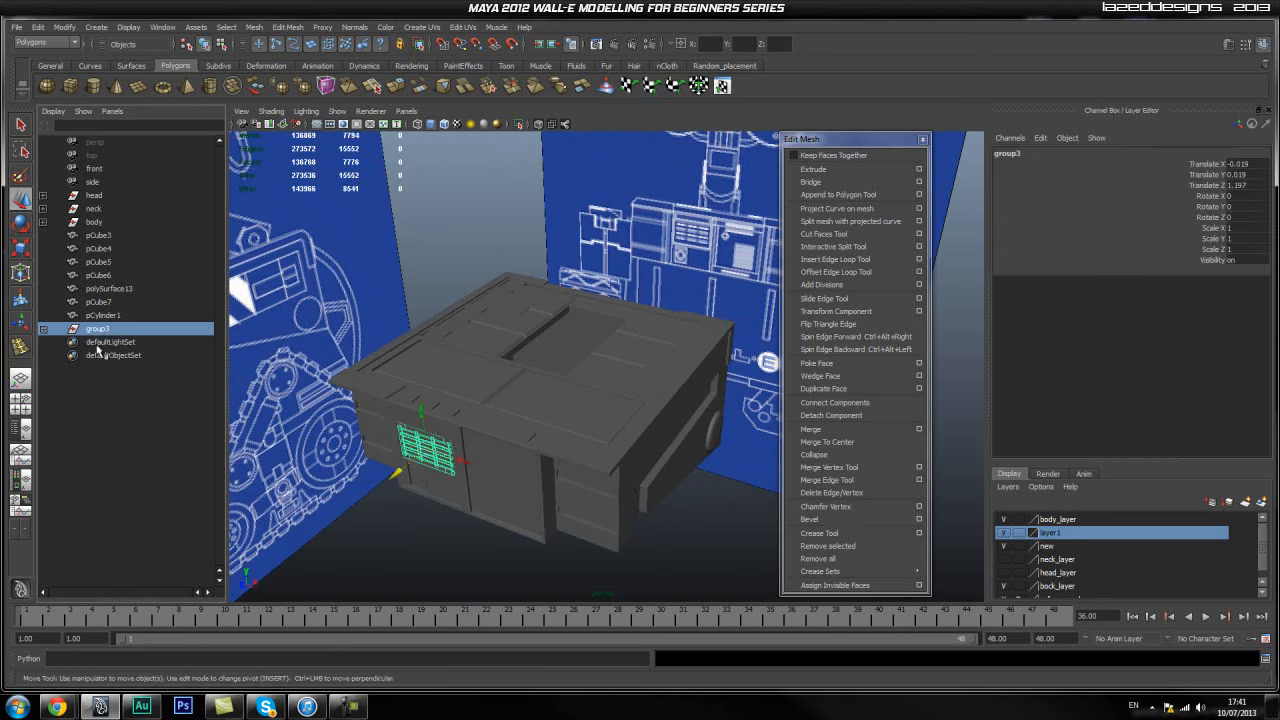
{"action": "mouse_move", "coordinate": [452, 440]}
{"action": "left_mouse_down", "text": "alt"}
{"action": "mouse_move", "coordinate": [492, 429]}
{"action": "mouse_move", "coordinate": [468, 421]}
{"action": "left_mouse_up", "text": "alt"}
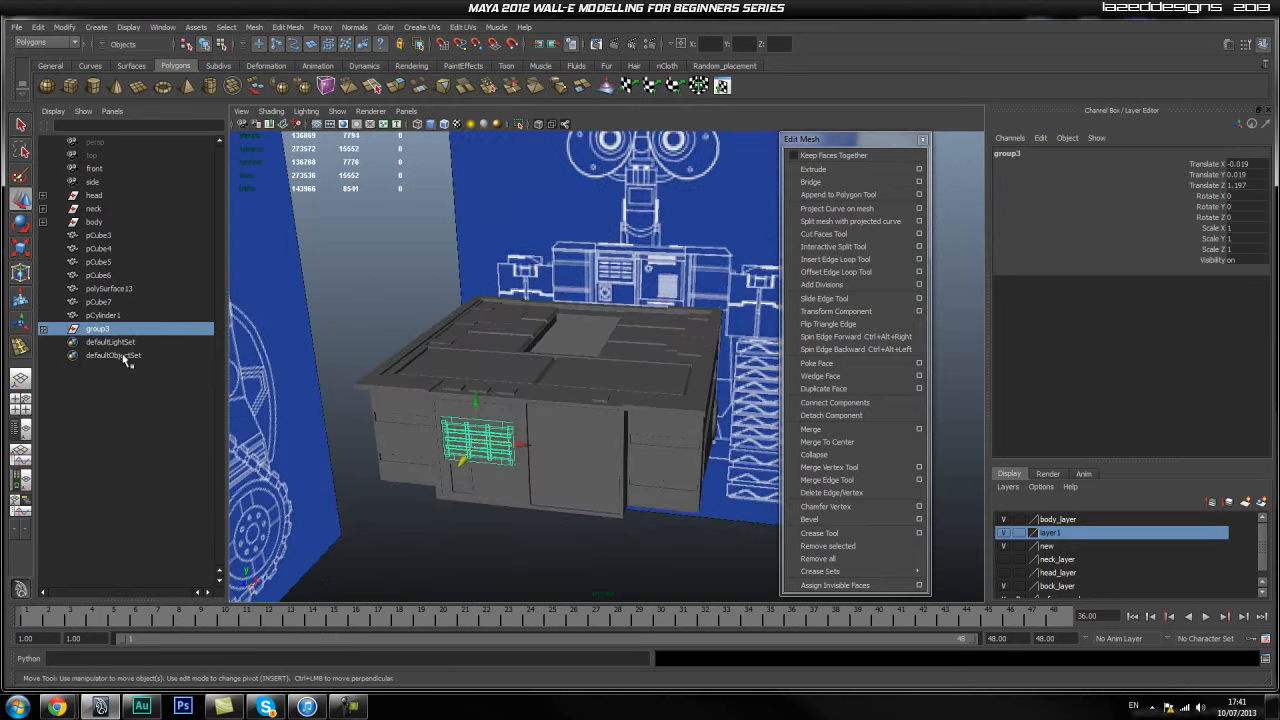
{"action": "double_click", "coordinate": [104, 331]}
{"action": "type", "text": "dr"}
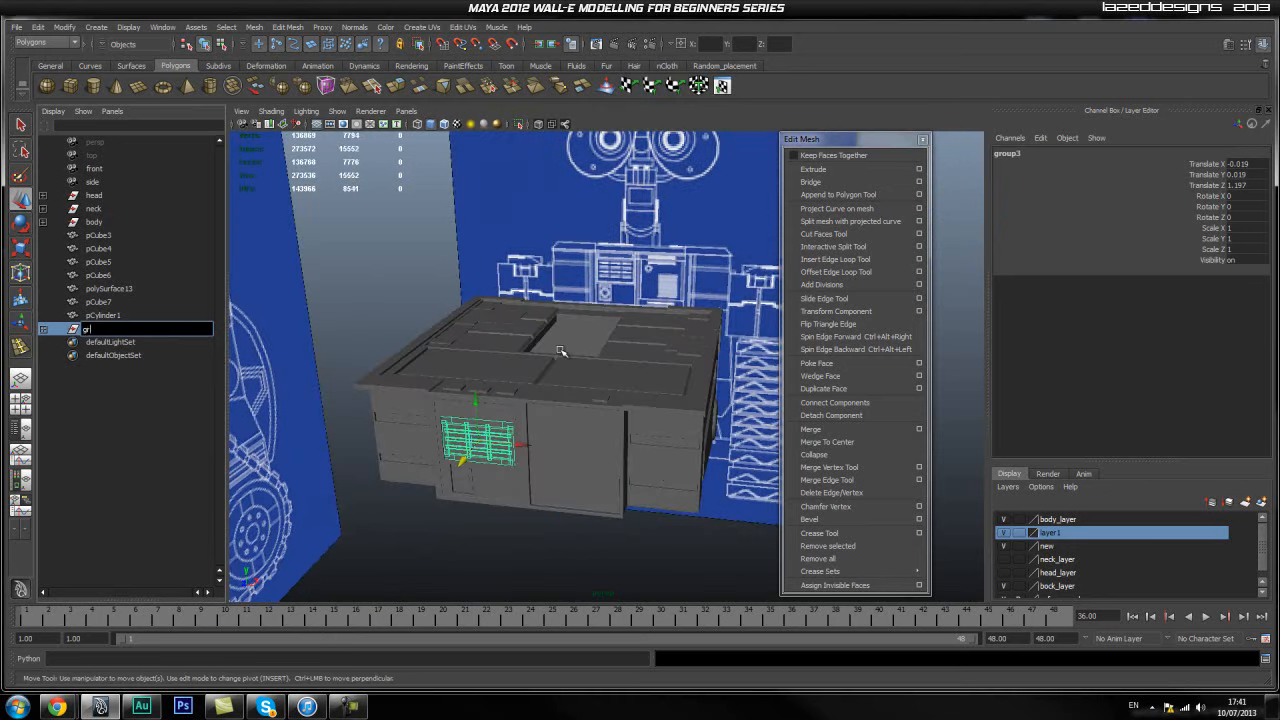
{"action": "type", "text": "ill"}
{"action": "key", "text": "Return"}
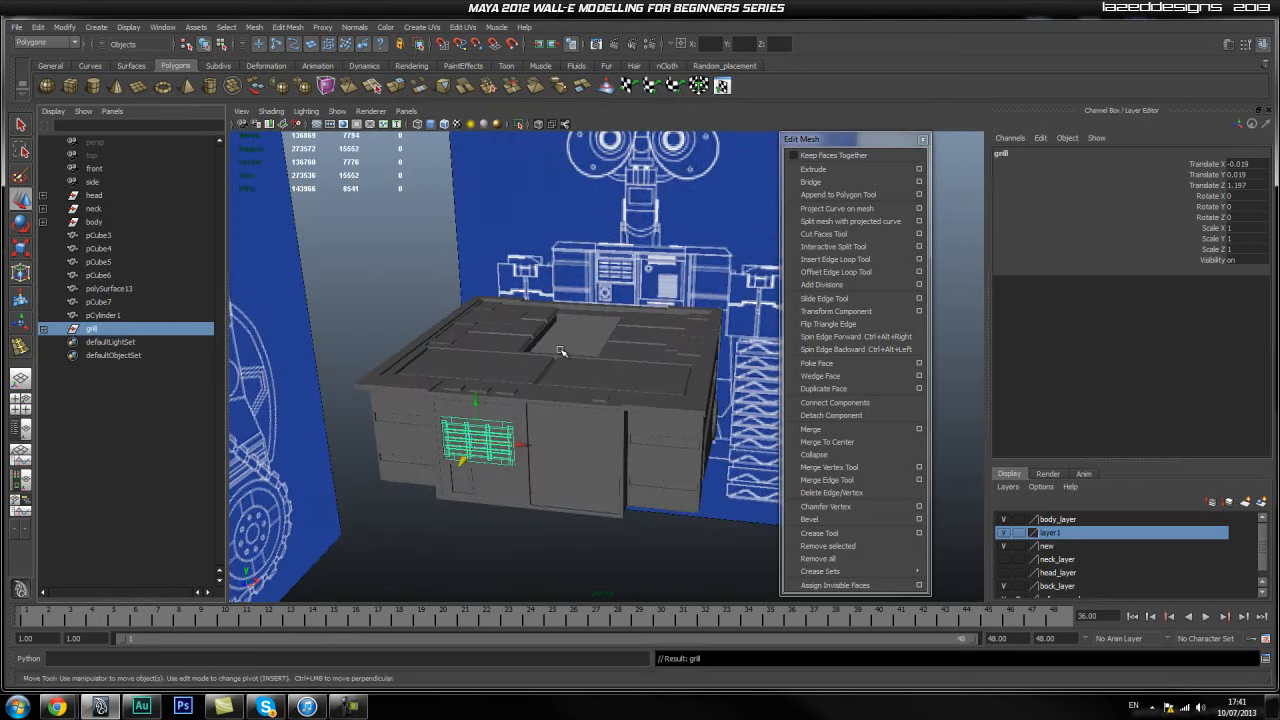
Expand the grille group and rename its first two slats as grill_piece_1 and grill_piece_2.
{"action": "left_click", "coordinate": [43, 329]}
{"action": "double_click", "coordinate": [110, 342]}
{"action": "type", "text": "grill_piece"}
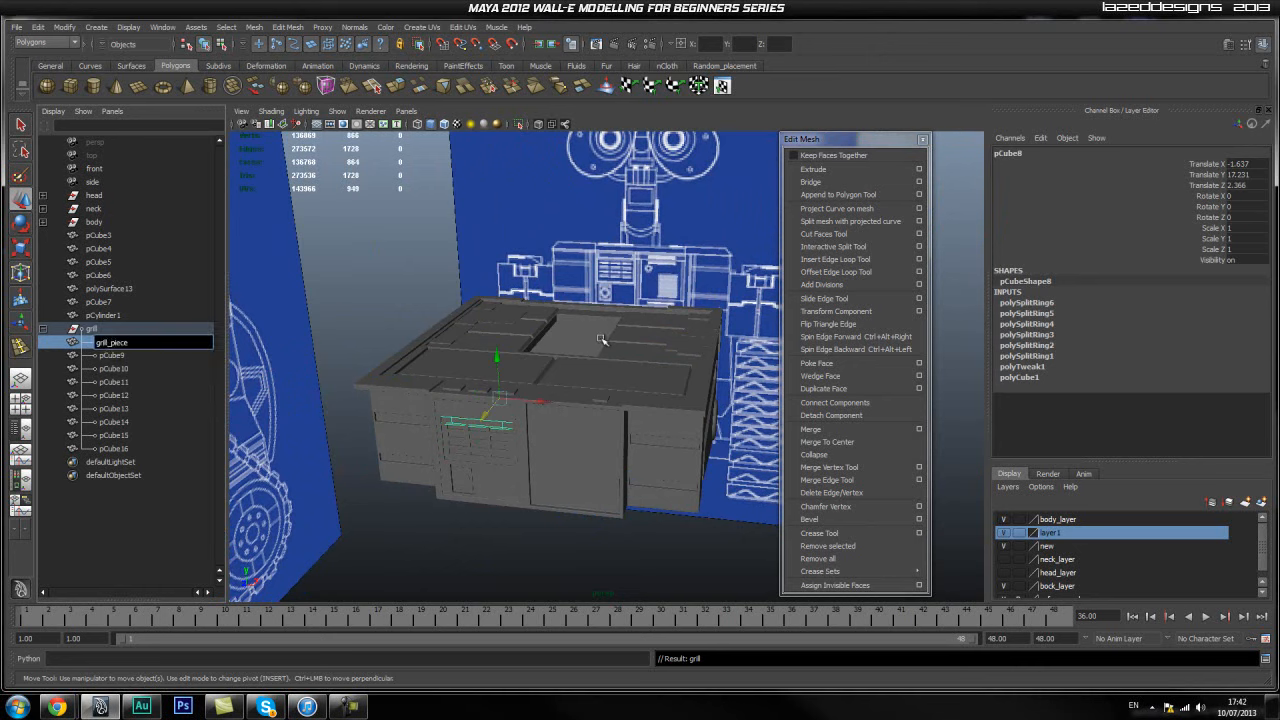
{"action": "type", "text": "_1"}
{"action": "key", "text": "Return"}
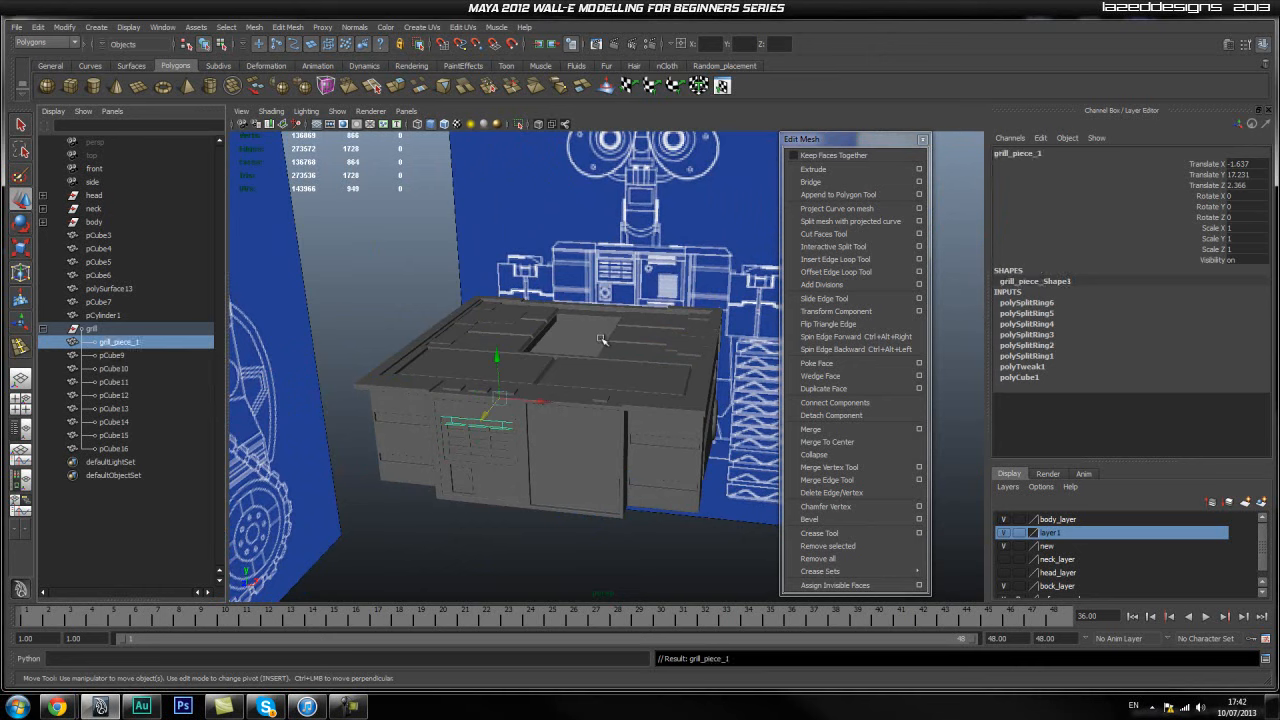
{"action": "double_click", "coordinate": [112, 355]}
{"action": "type", "text": "grill_piece_1"}
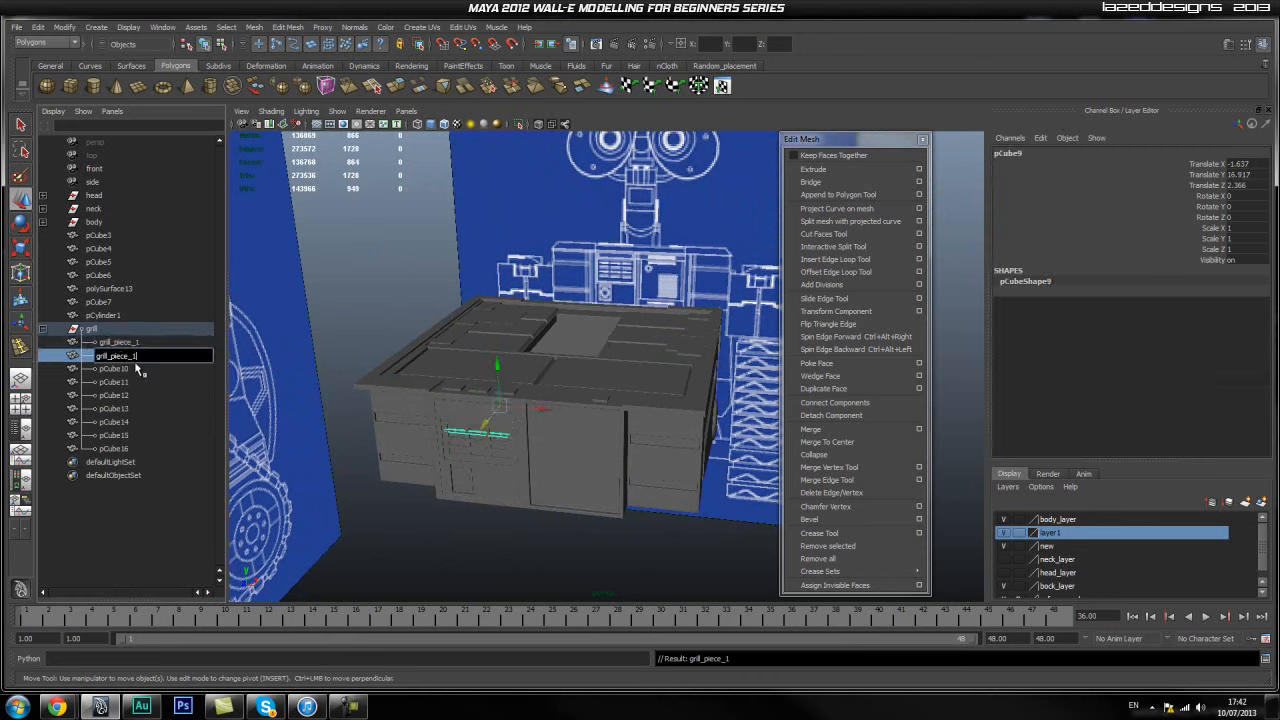
{"action": "key", "text": "BackSpace"}
{"action": "type", "text": "2"}
{"action": "key", "text": "Return"}
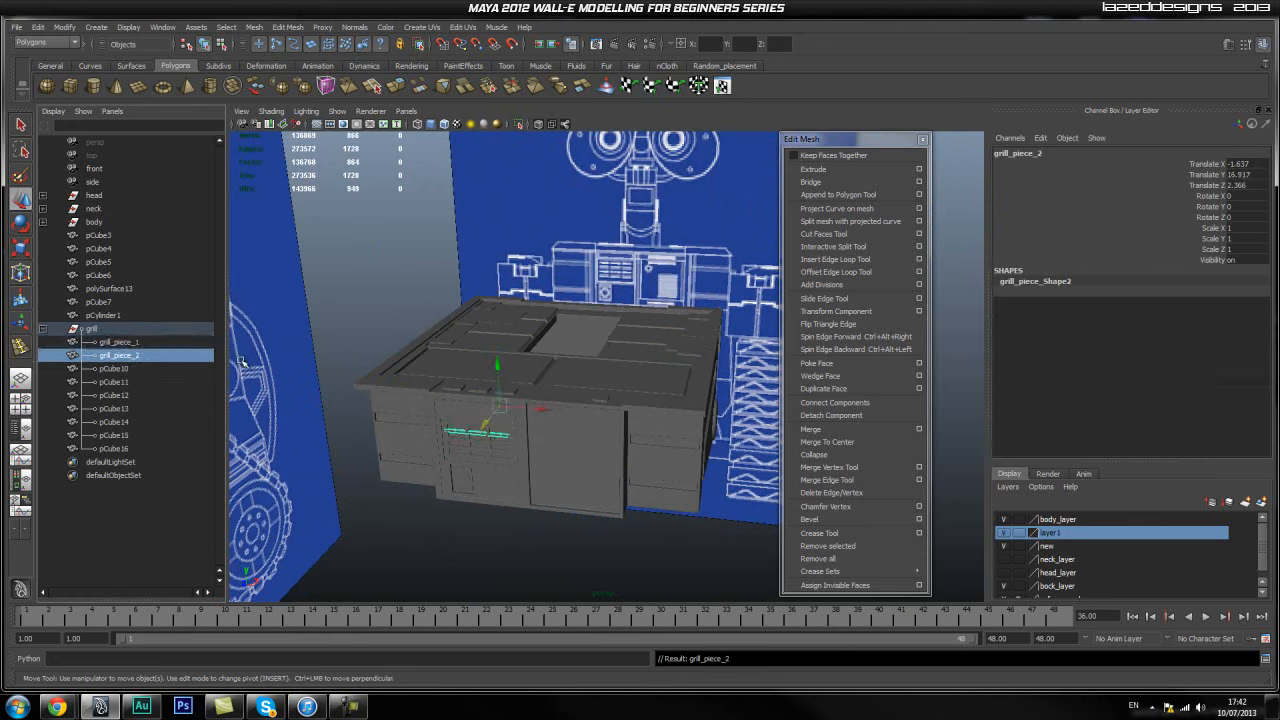
Rename the third and fourth slats of the grille as grill_piece_3 and grill_piece_4.
{"action": "double_click", "coordinate": [121, 369]}
{"action": "type", "text": "grill_piece_1"}
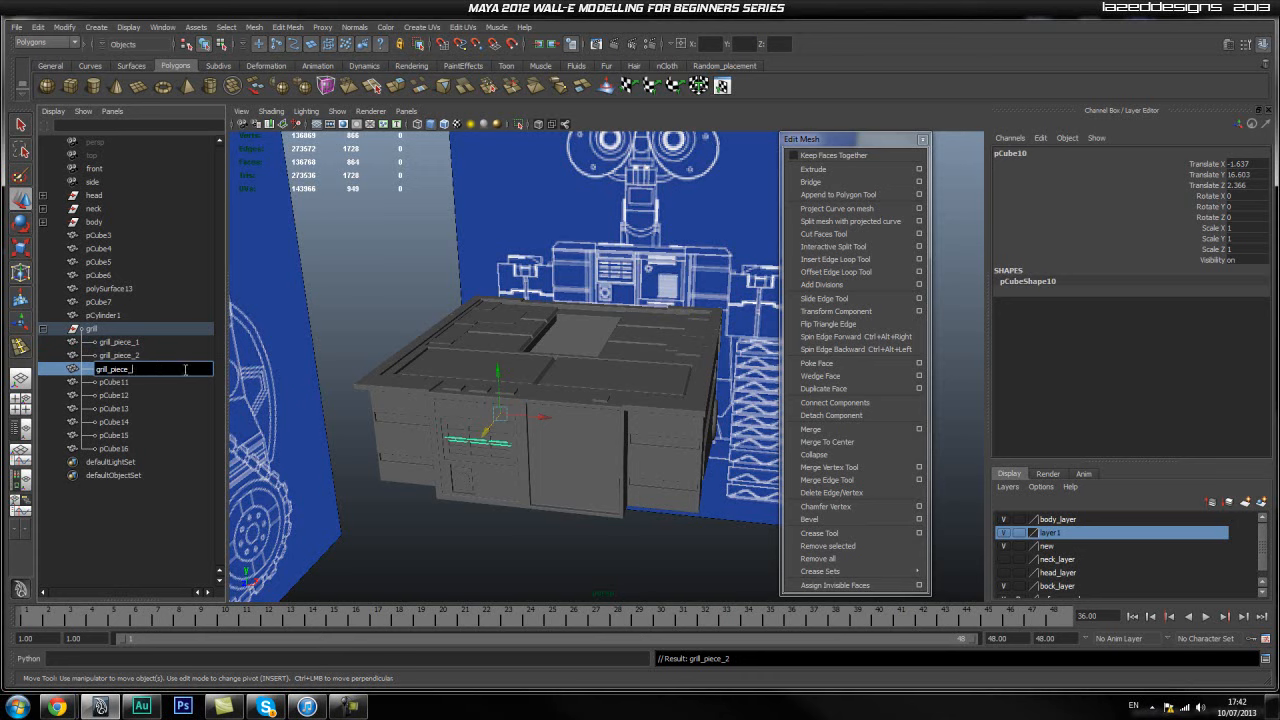
{"action": "type", "text": "3"}
{"action": "key", "text": "Return"}
{"action": "double_click", "coordinate": [122, 383]}
{"action": "type", "text": "grill_piece_1"}
{"action": "key", "text": "BackSpace"}
{"action": "type", "text": "4"}
{"action": "key", "text": "Return"}
Rename the fifth slat as grill_piece_5 and the first upright bar, pCube13, as grill_piece_6.
{"action": "left_click", "coordinate": [106, 397]}
{"action": "double_click", "coordinate": [106, 397]}
{"action": "type", "text": "grill_piece_1"}
{"action": "key", "text": "BackSpace"}
{"action": "type", "text": "5"}
{"action": "key", "text": "Return"}
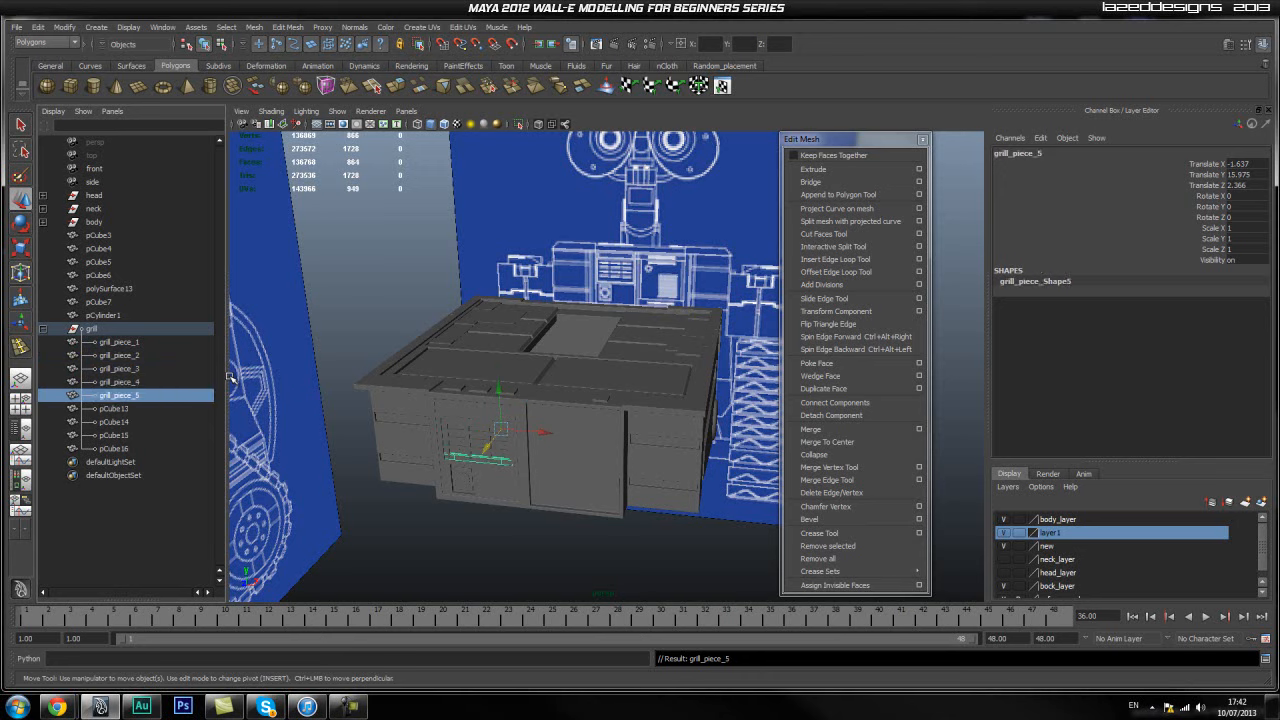
{"action": "double_click", "coordinate": [157, 409]}
{"action": "type", "text": "grill_piece_1"}
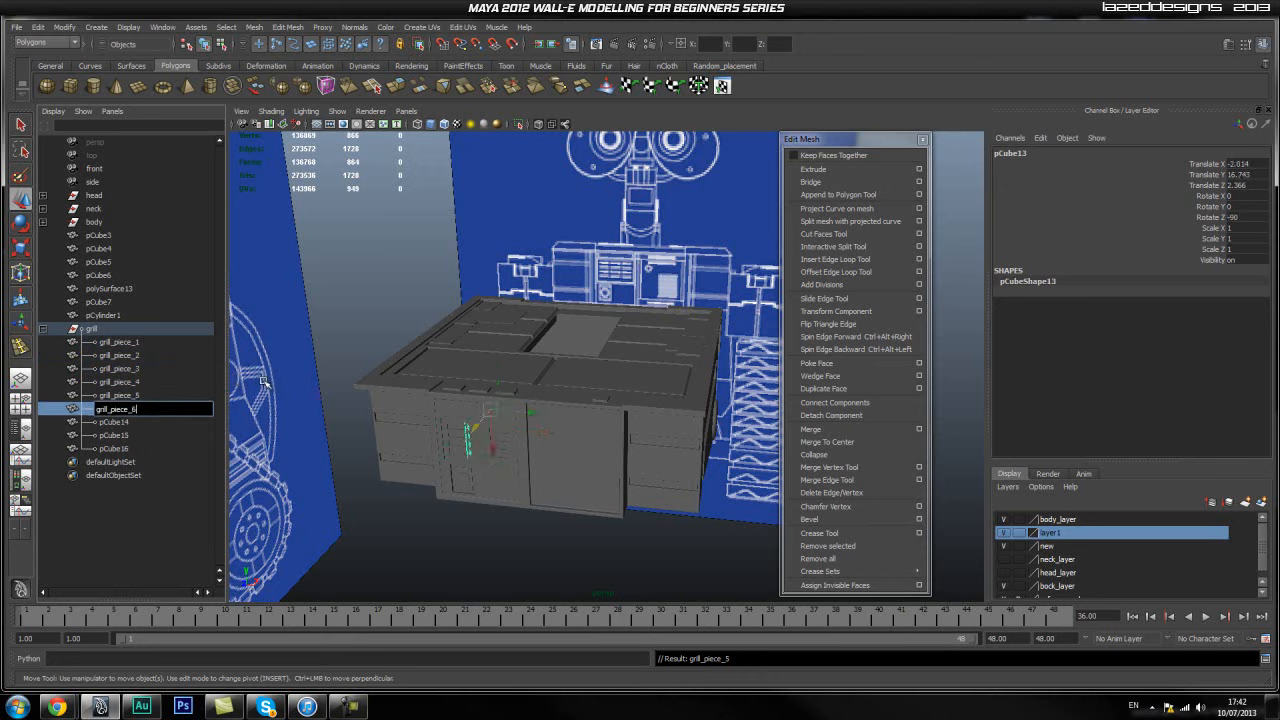
{"action": "type", "text": "6"}
{"action": "key", "text": "Return"}
Rename the upright bars pCube14 and pCube15 as grill_piece_7 and grill_piece_8.
{"action": "double_click", "coordinate": [132, 421]}
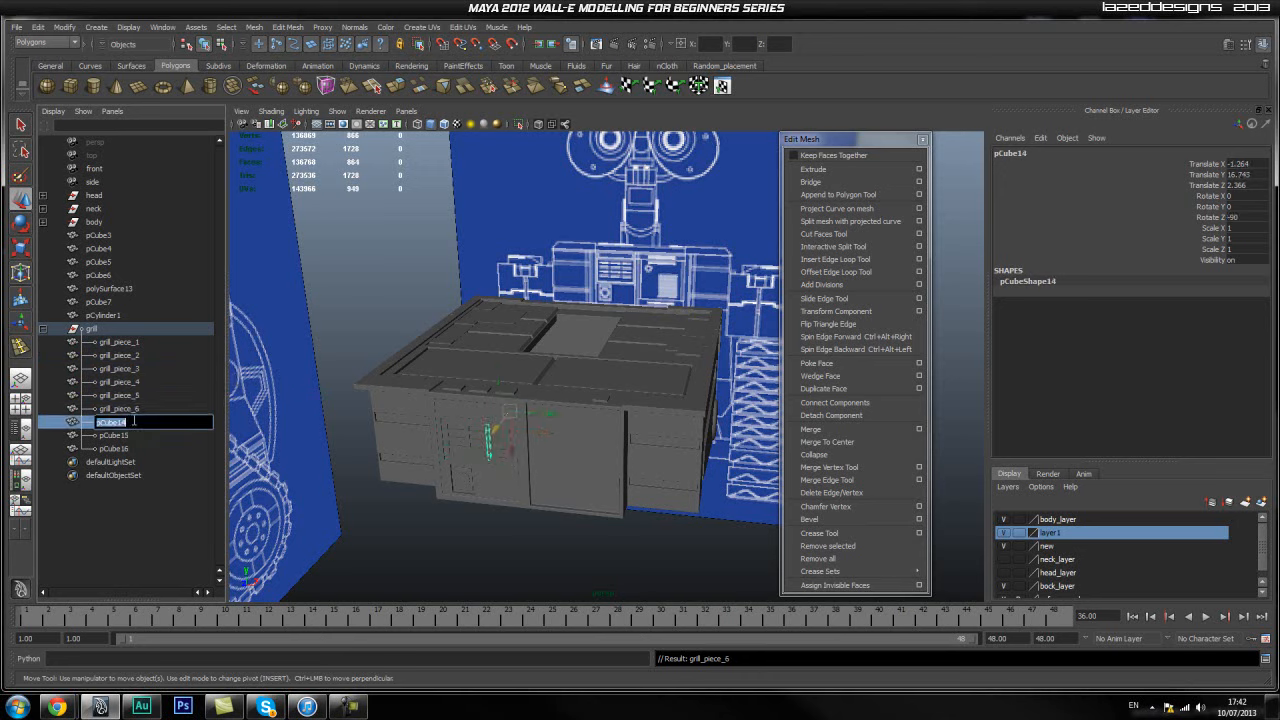
{"action": "type", "text": "grill_piece_1"}
{"action": "key", "text": "BackSpace"}
{"action": "type", "text": "7"}
{"action": "key", "text": "Return"}
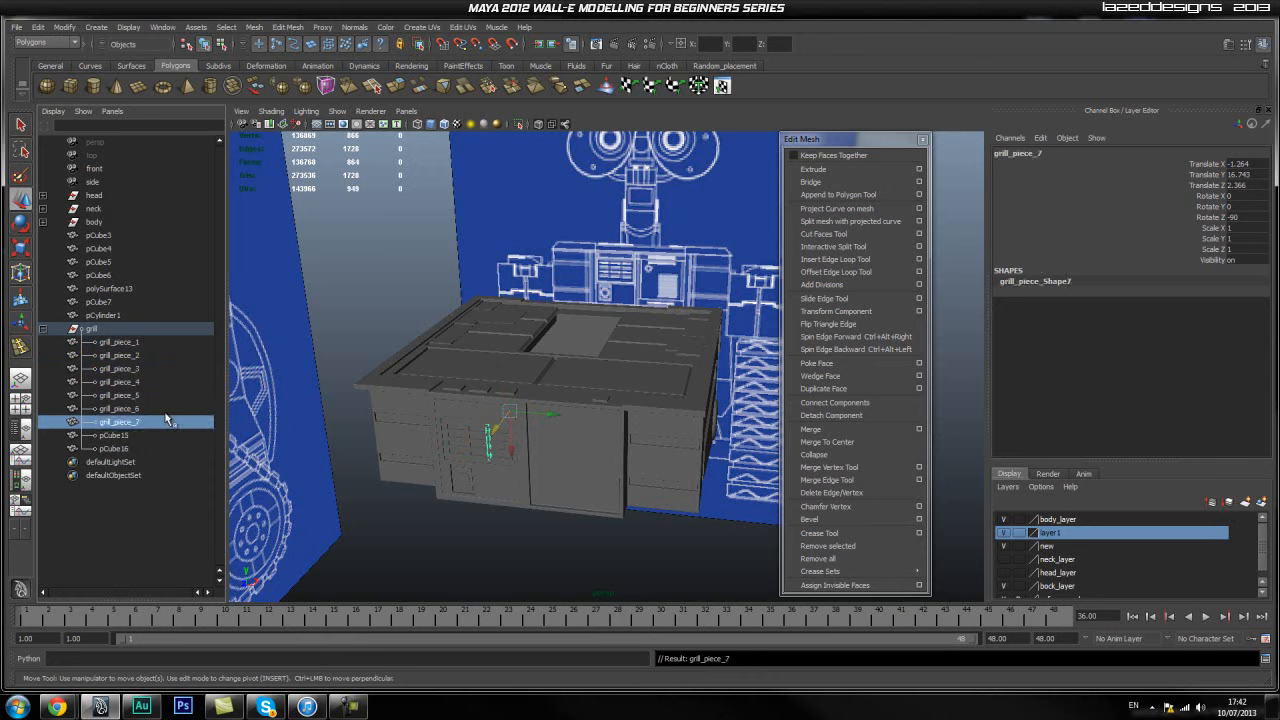
{"action": "double_click", "coordinate": [128, 437]}
{"action": "type", "text": "grill_piece_1"}
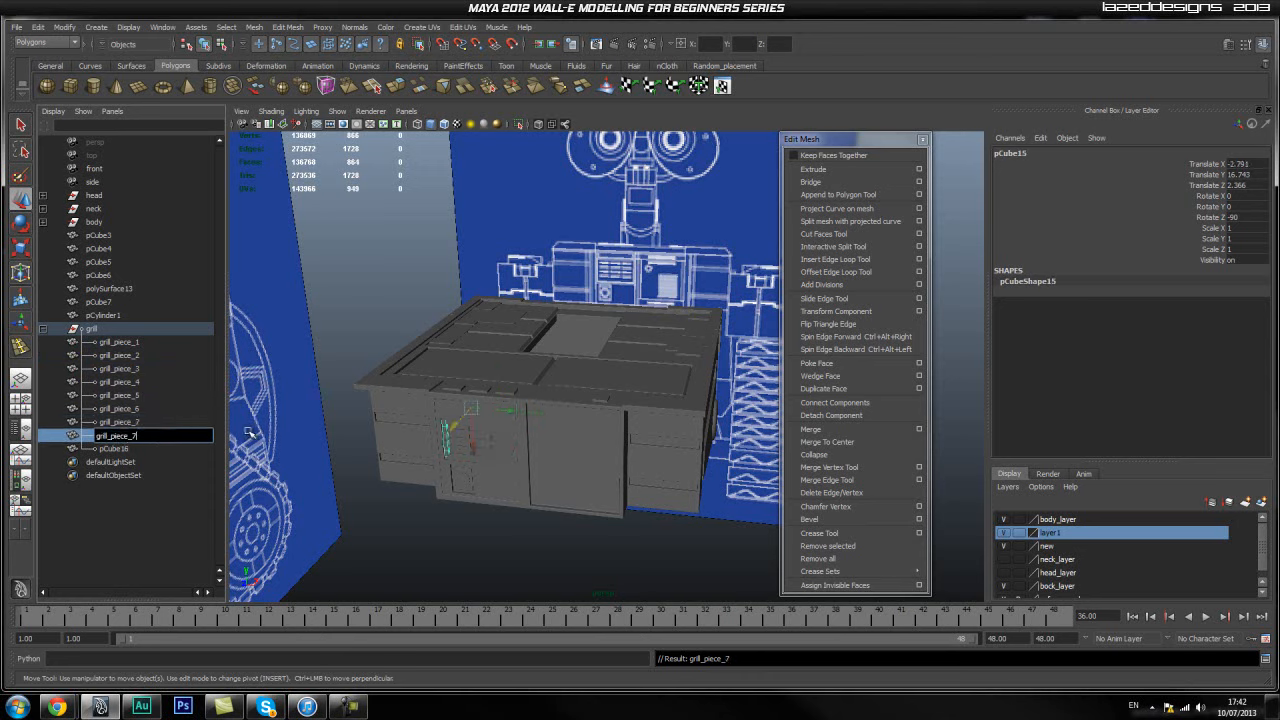
{"action": "type", "text": "8"}
{"action": "key", "text": "Return"}
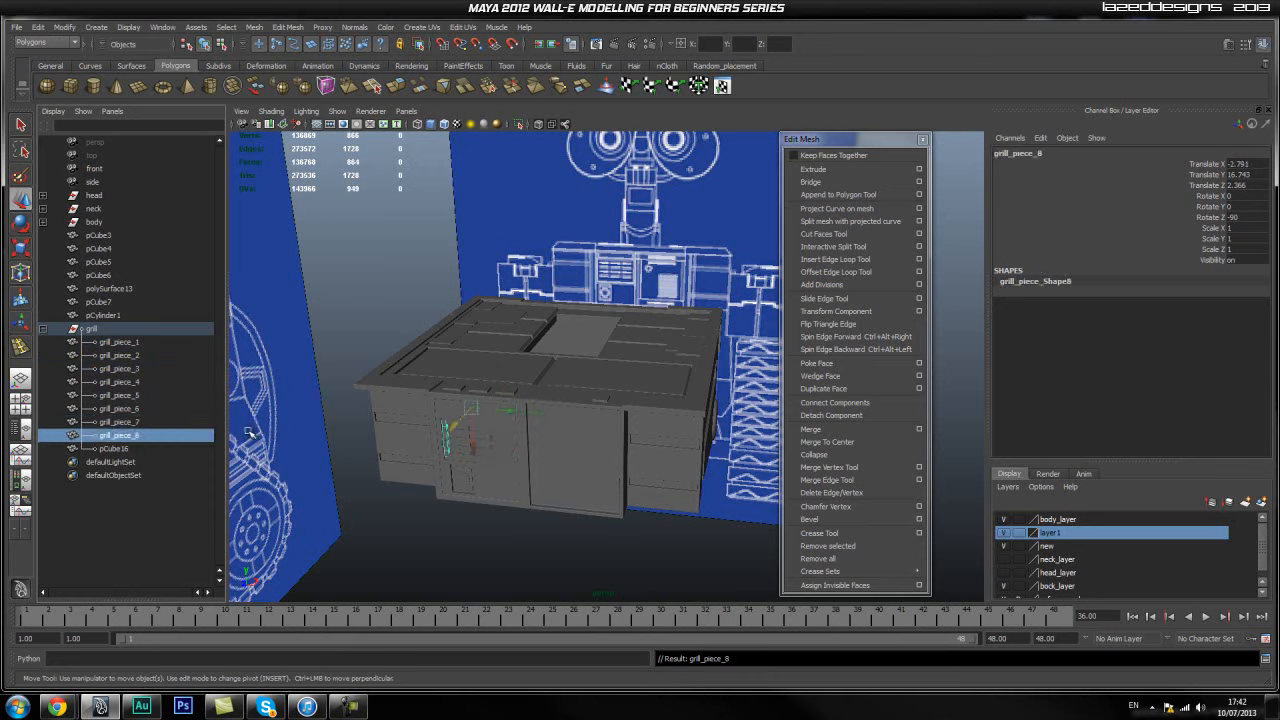
Rename the last upright bar of the grille, pCube16, as grill_piece_9.
{"action": "double_click", "coordinate": [118, 448]}
{"action": "type", "text": "grill_piece_1"}
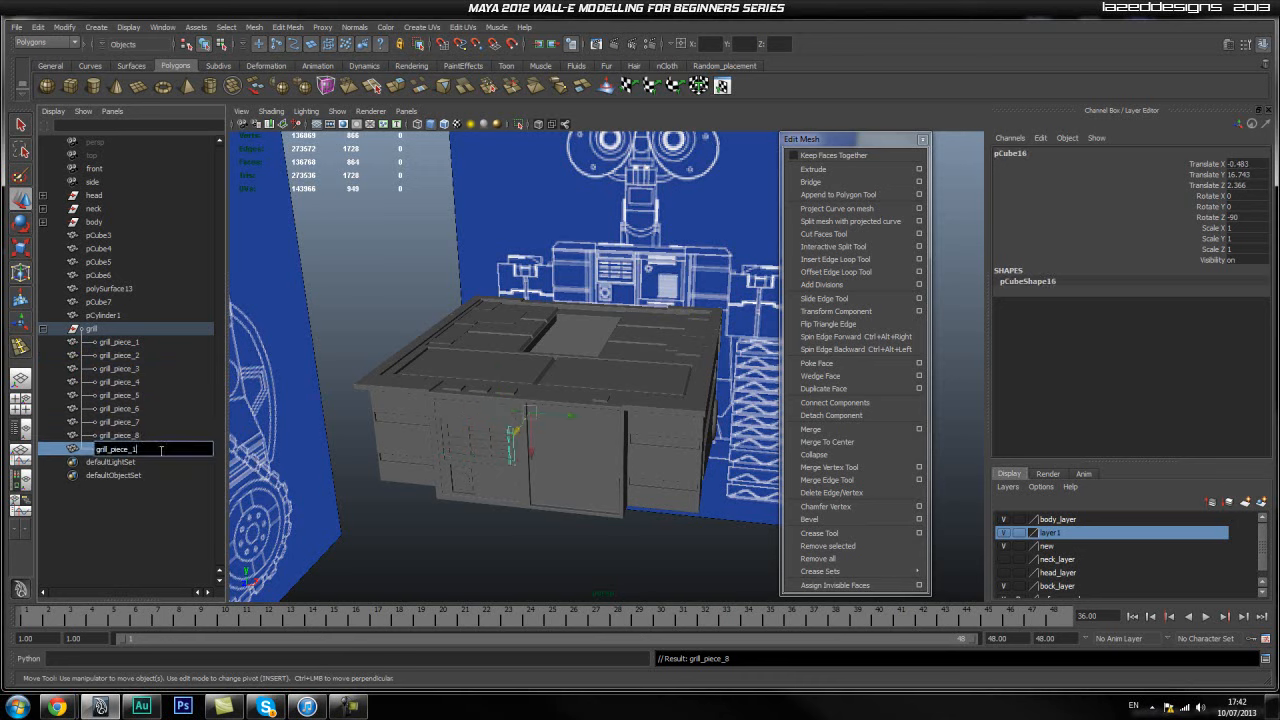
{"action": "type", "text": "9"}
{"action": "key", "text": "Return"}
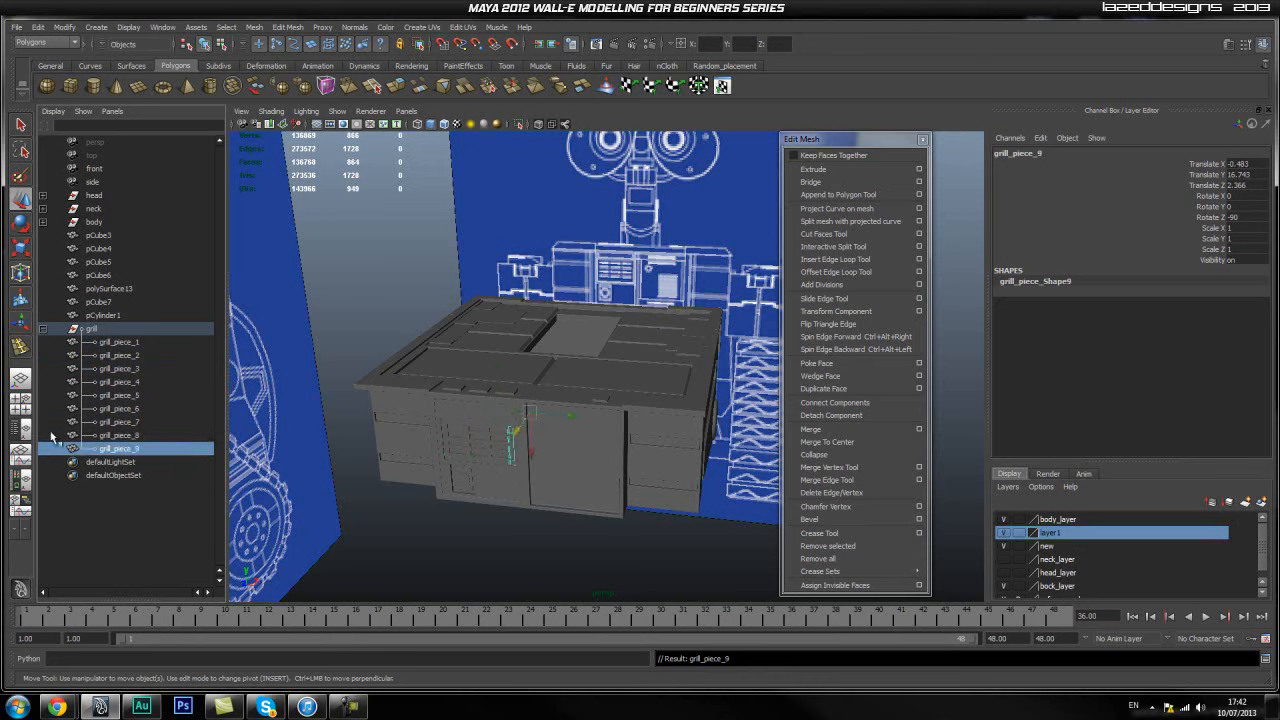
Rename the parent group of the grille pieces as grill_top__body.
{"action": "double_click", "coordinate": [100, 330]}
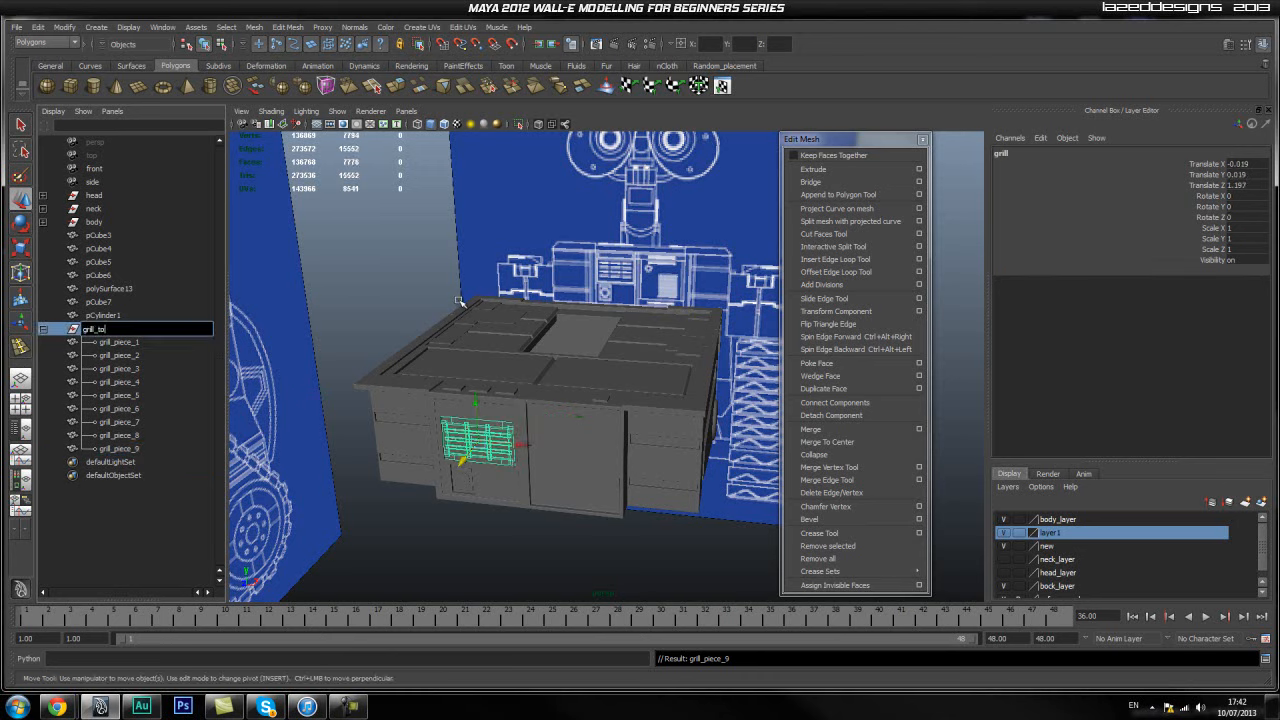
{"action": "type", "text": "grill_top__body"}
{"action": "key", "text": "Return"}
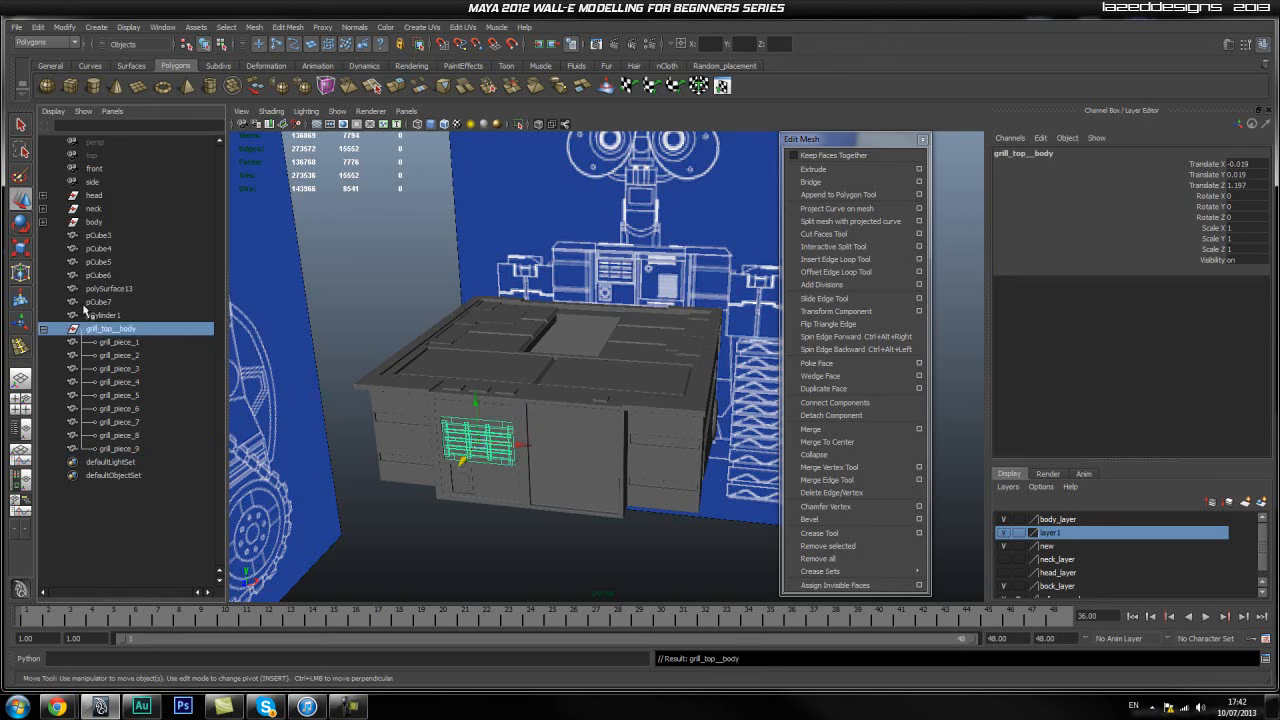
Rename the round cylinder below the grille as body_top_front_button.
{"action": "left_click", "coordinate": [122, 316]}
{"action": "key", "text": "f"}
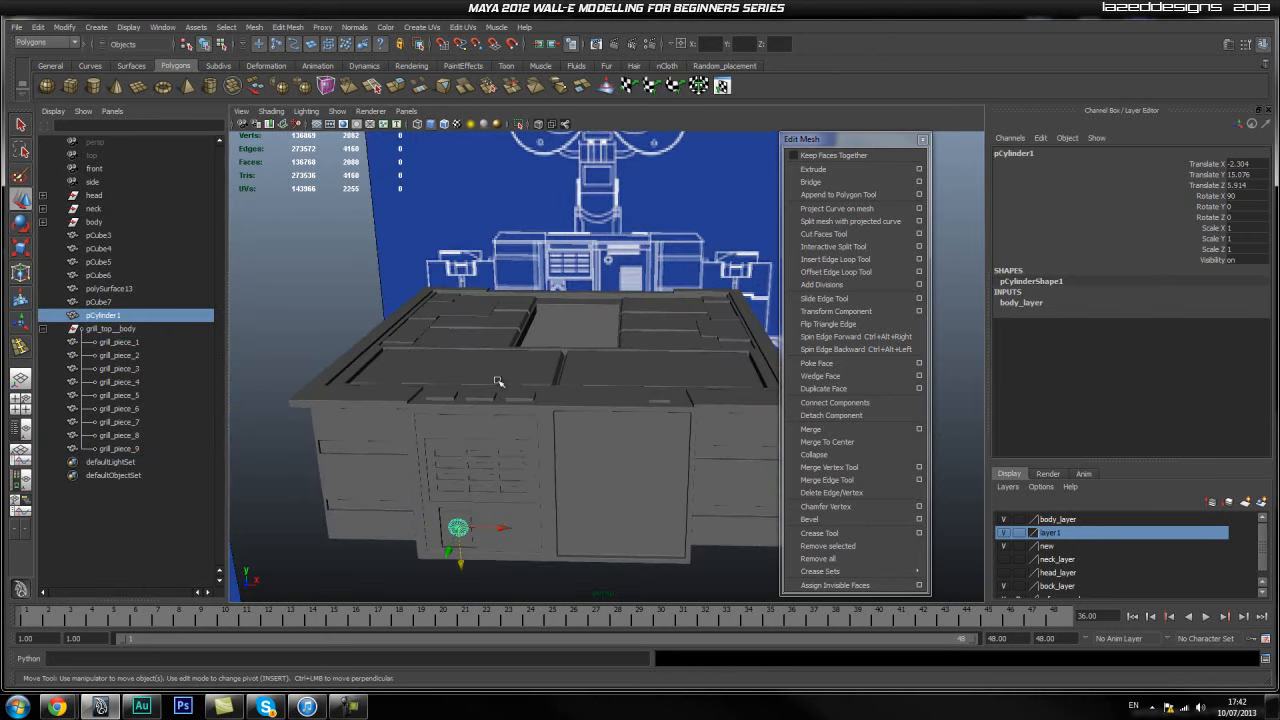
{"action": "double_click", "coordinate": [124, 316]}
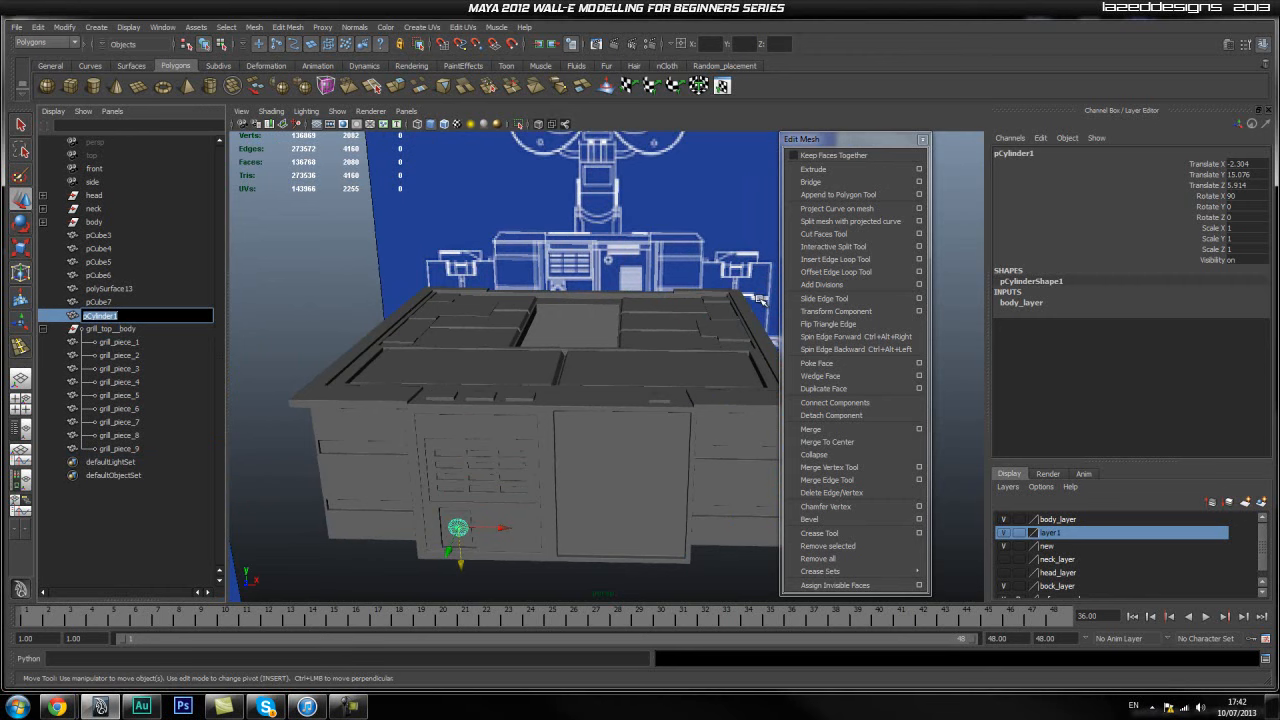
{"action": "type", "text": "bo"}
{"action": "type", "text": "dy_top_front_button"}
{"action": "key", "text": "Return"}
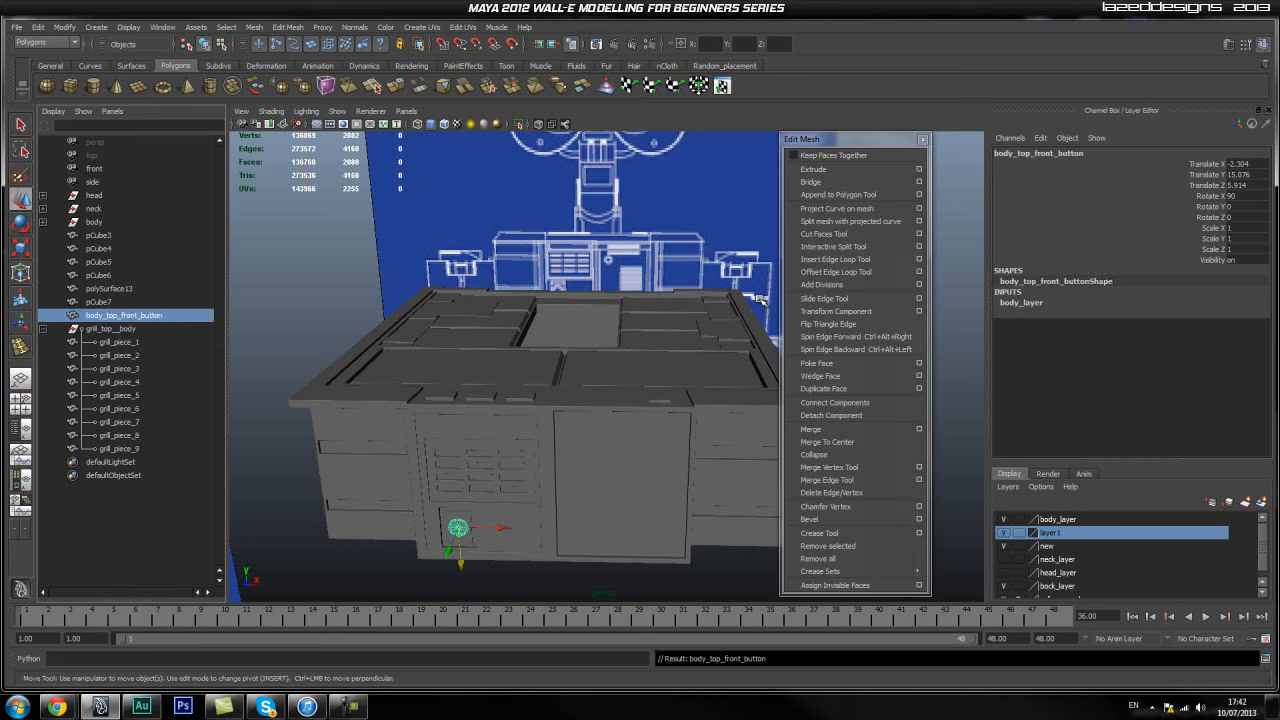
Rename pCube7, the plate behind the round front button, as body_top_fron_button_backplate.
{"action": "left_click", "coordinate": [110, 303]}
{"action": "double_click", "coordinate": [110, 303]}
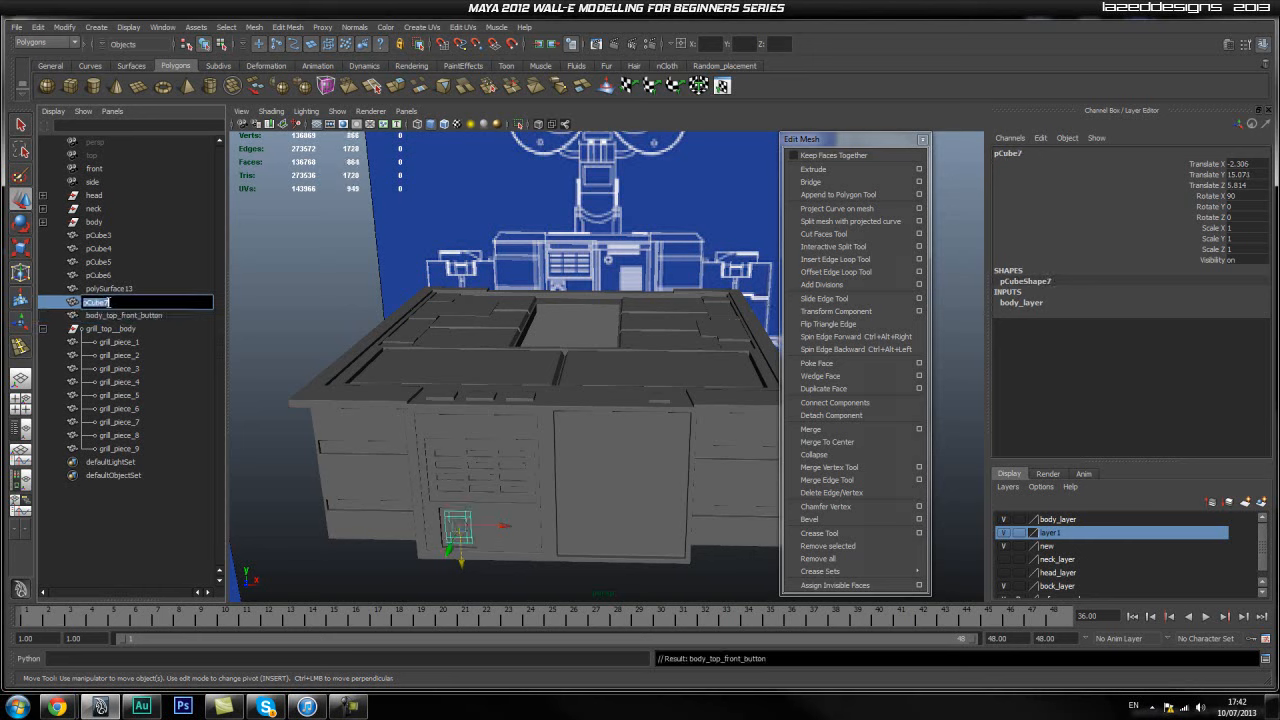
{"action": "type", "text": "body_top_fron_button_backplat"}
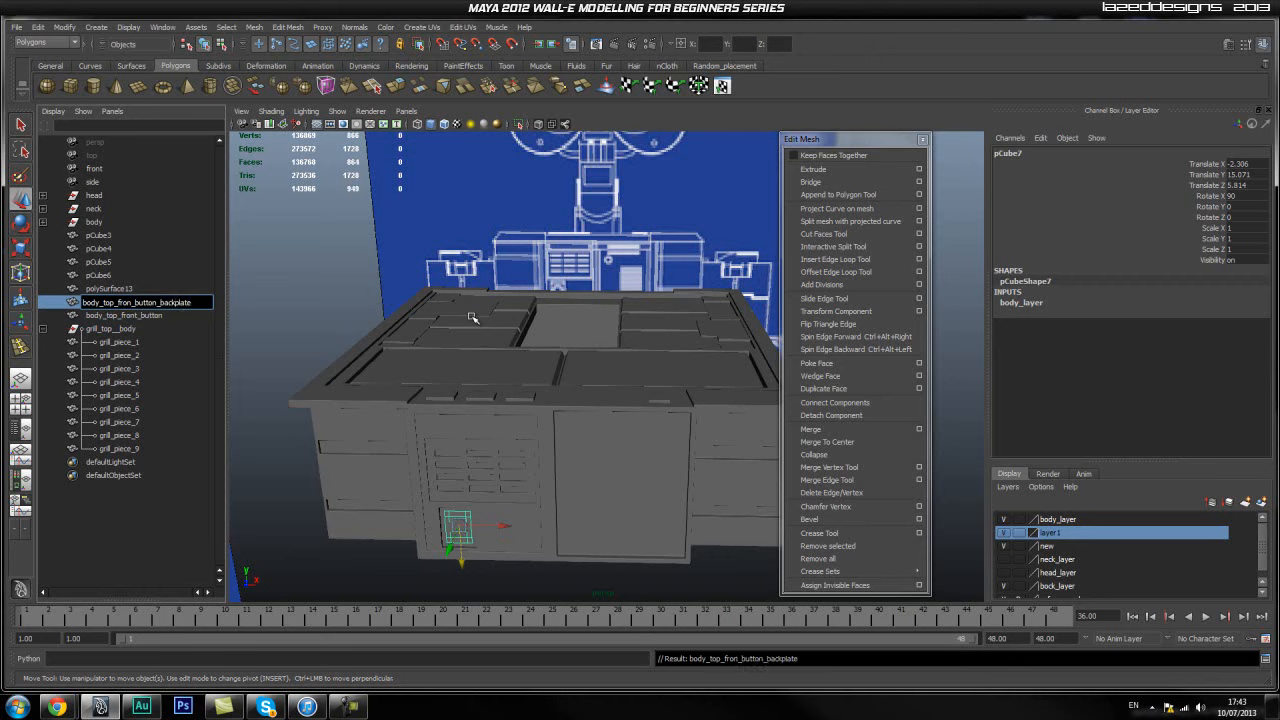
{"action": "key", "text": "Return"}
Rename polySurface13, the panel surrounding the grille, as body_front_panel.
{"action": "left_click", "coordinate": [118, 288]}
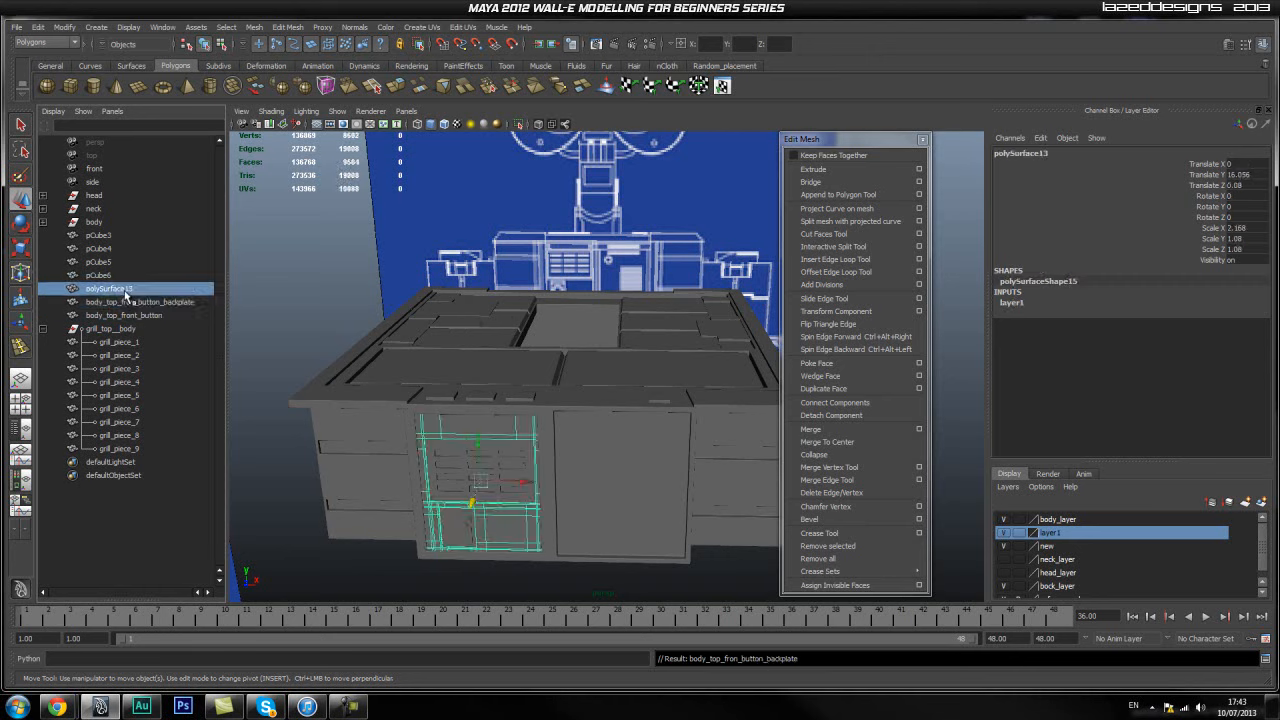
{"action": "double_click", "coordinate": [117, 292]}
{"action": "type", "text": "body_front_panel"}
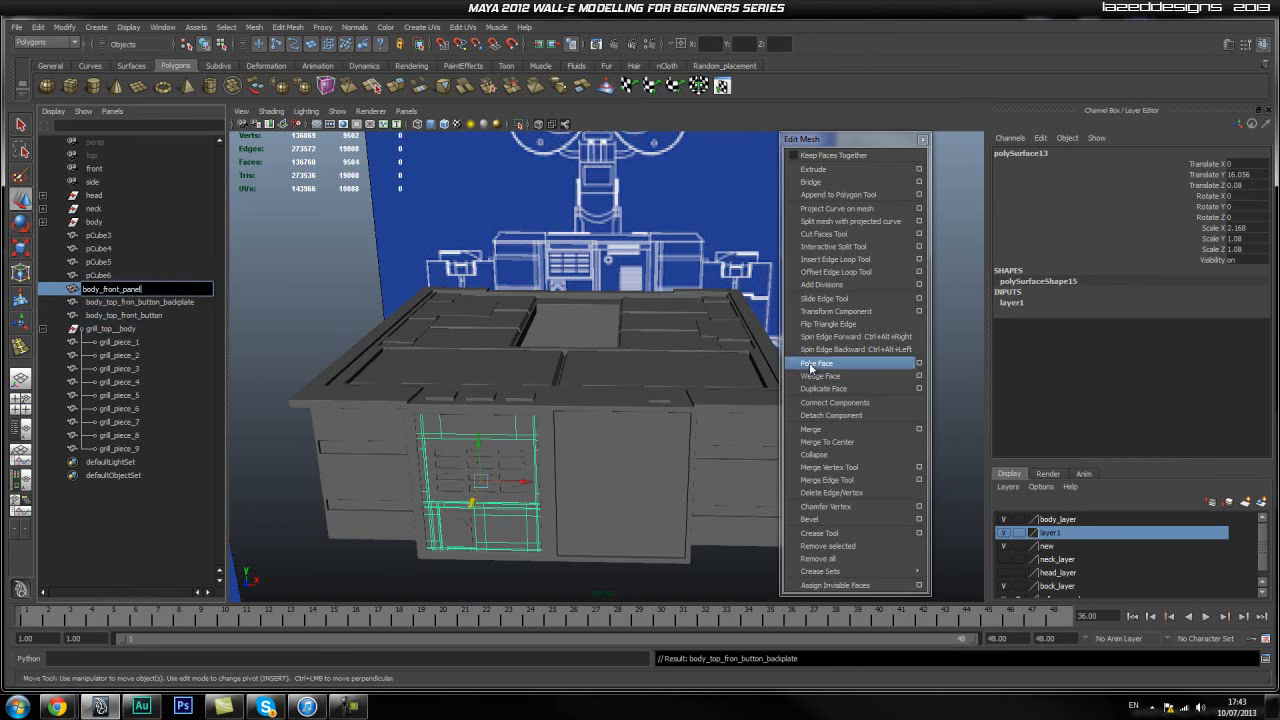
{"action": "key", "text": "Return"}
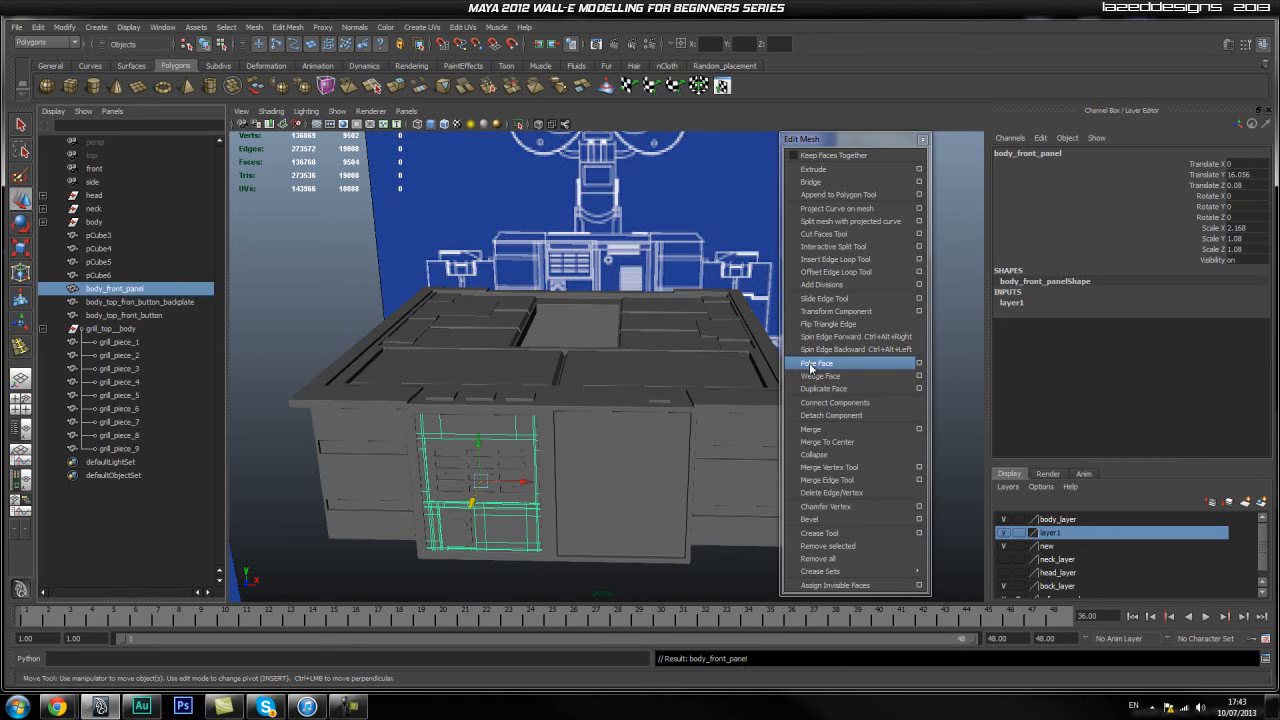
Rename pCube6, the single small button on the body's upper front rim, as body_top_left_button.
{"action": "double_click", "coordinate": [97, 275]}
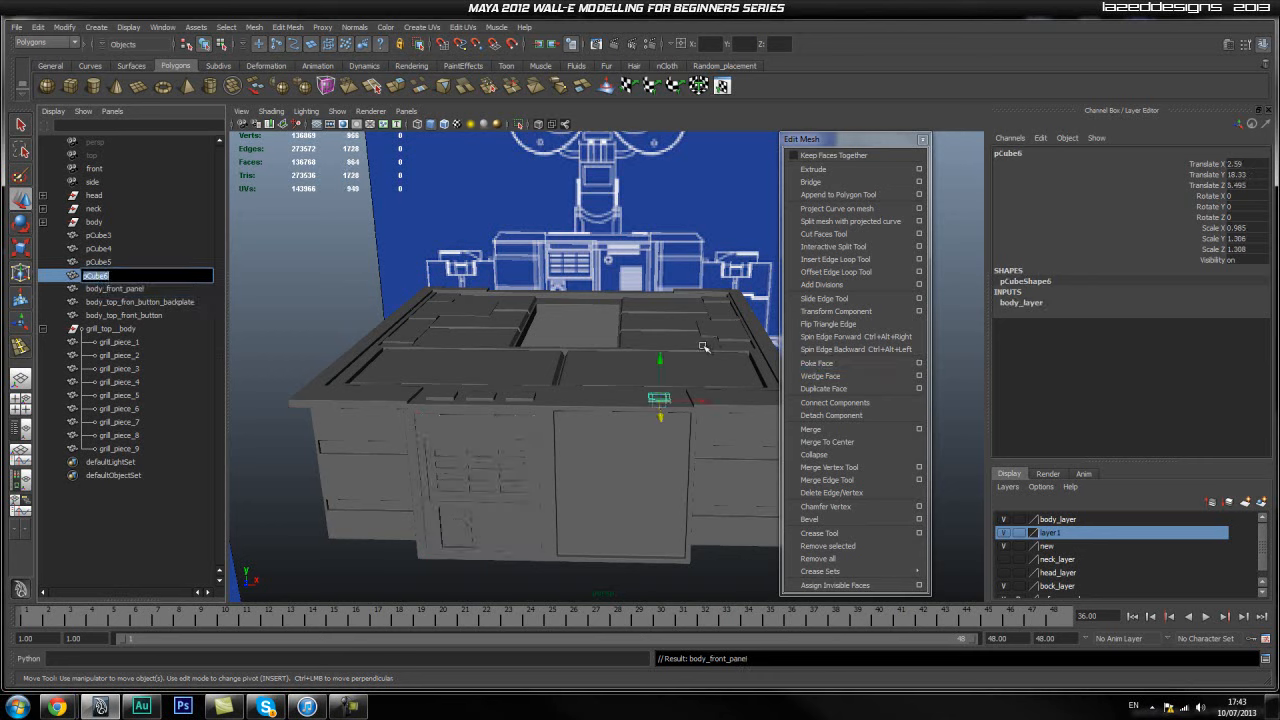
{"action": "type", "text": "b"}
{"action": "key", "text": "Return"}
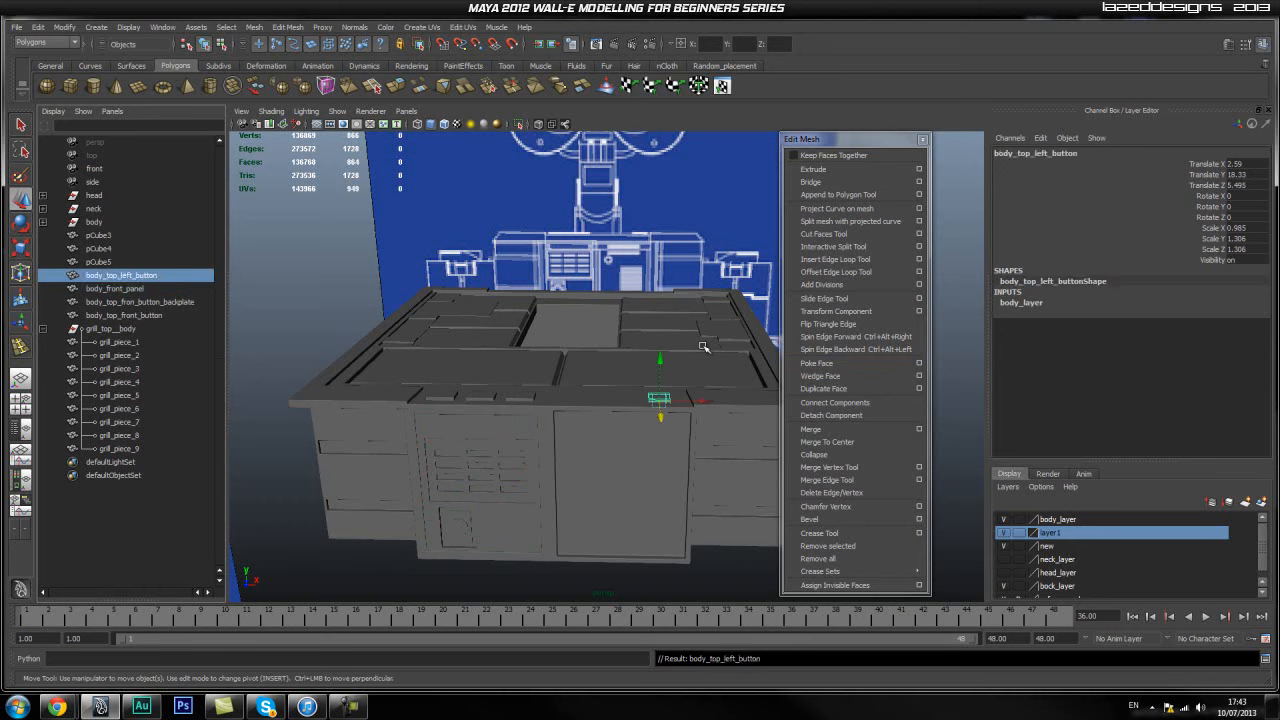
Rename the row of three rim buttons pCube5, pCube4 and pCube3 as body_top_triplebutton1, body_top_triplebutton2 and body_top_triplebutton3.
{"action": "double_click", "coordinate": [108, 263]}
{"action": "type", "text": "body_top_triple"}
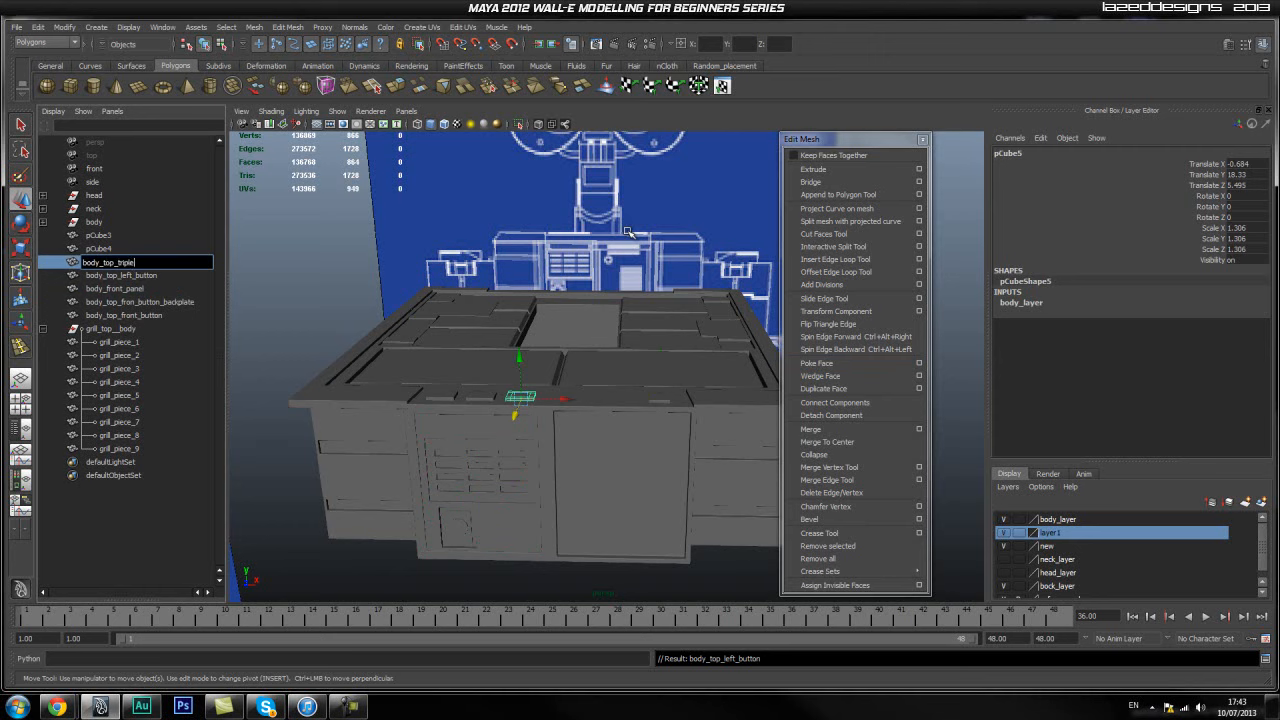
{"action": "key", "text": "Return"}
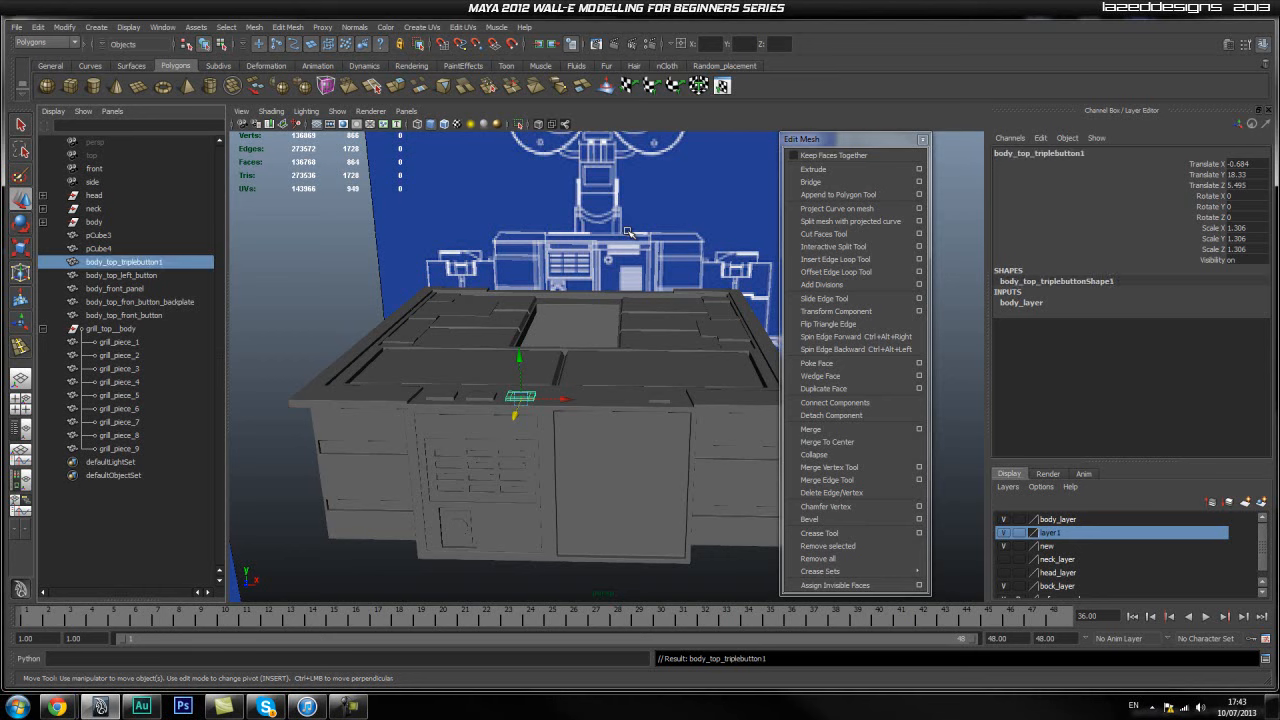
{"action": "double_click", "coordinate": [140, 249]}
{"action": "type", "text": "body_top_triplebutton"}
{"action": "type", "text": "2"}
{"action": "key", "text": "Return"}
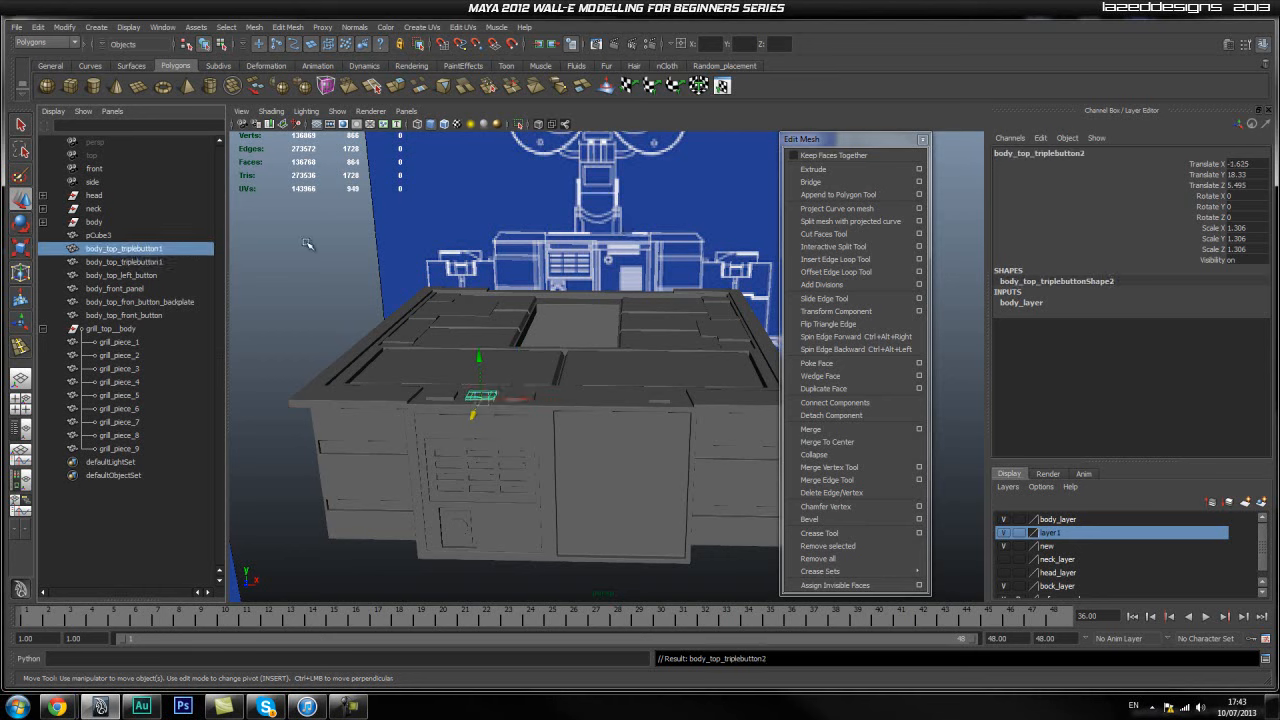
{"action": "double_click", "coordinate": [150, 237]}
{"action": "type", "text": "body_top_triplebutton"}
{"action": "type", "text": "1"}
{"action": "key", "text": "Return"}
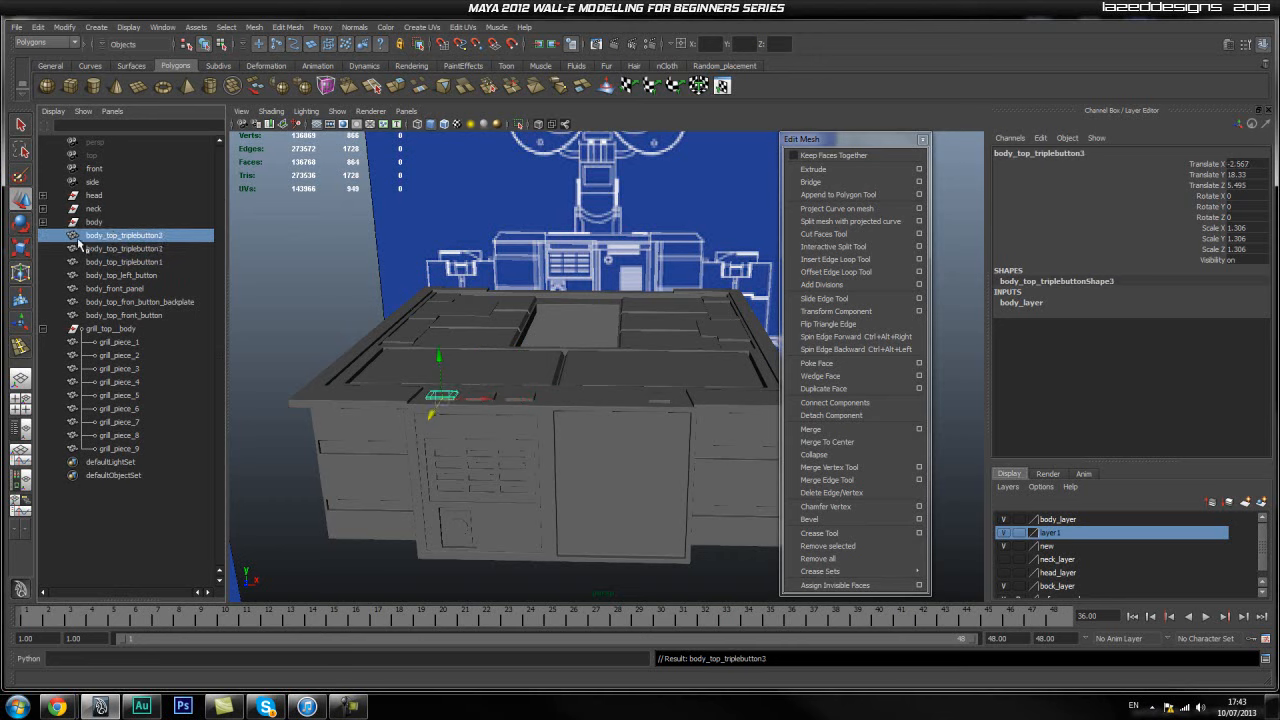
Try to move the newly named parts, from body_top_triplebutton3 through grill_top__body, into the body group.
{"action": "left_click", "coordinate": [115, 222]}
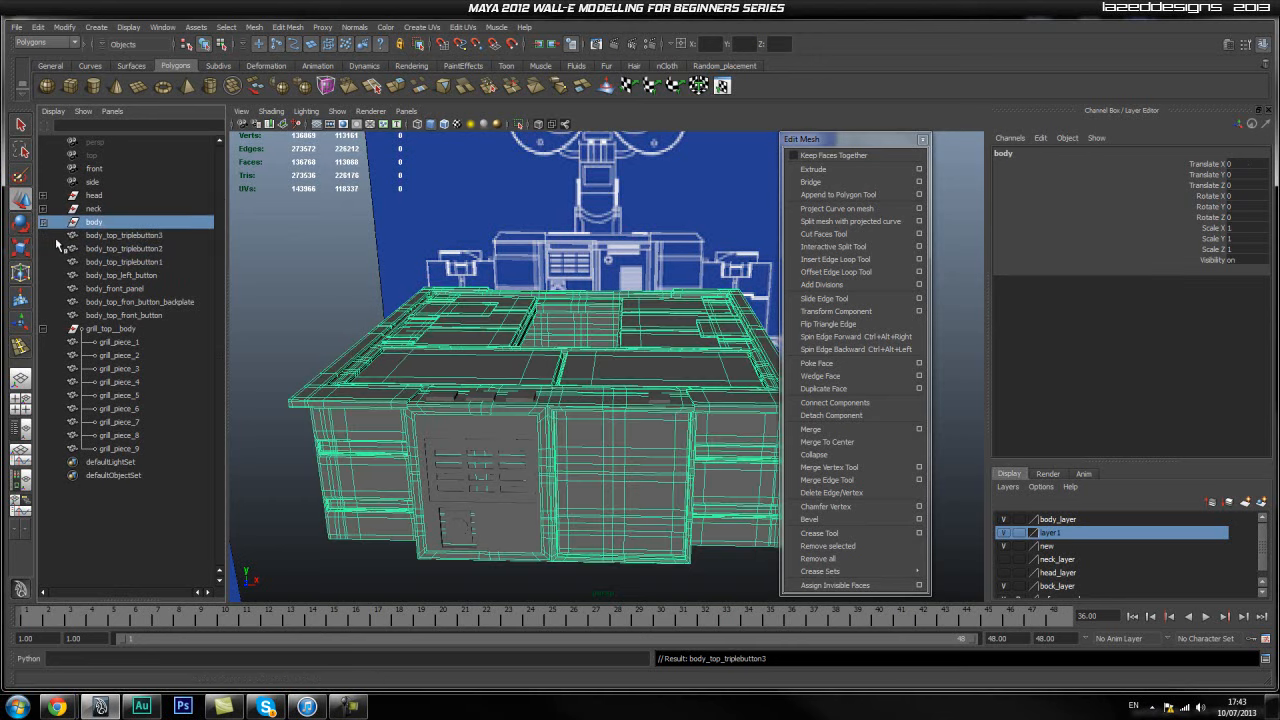
{"action": "left_click", "coordinate": [115, 237]}
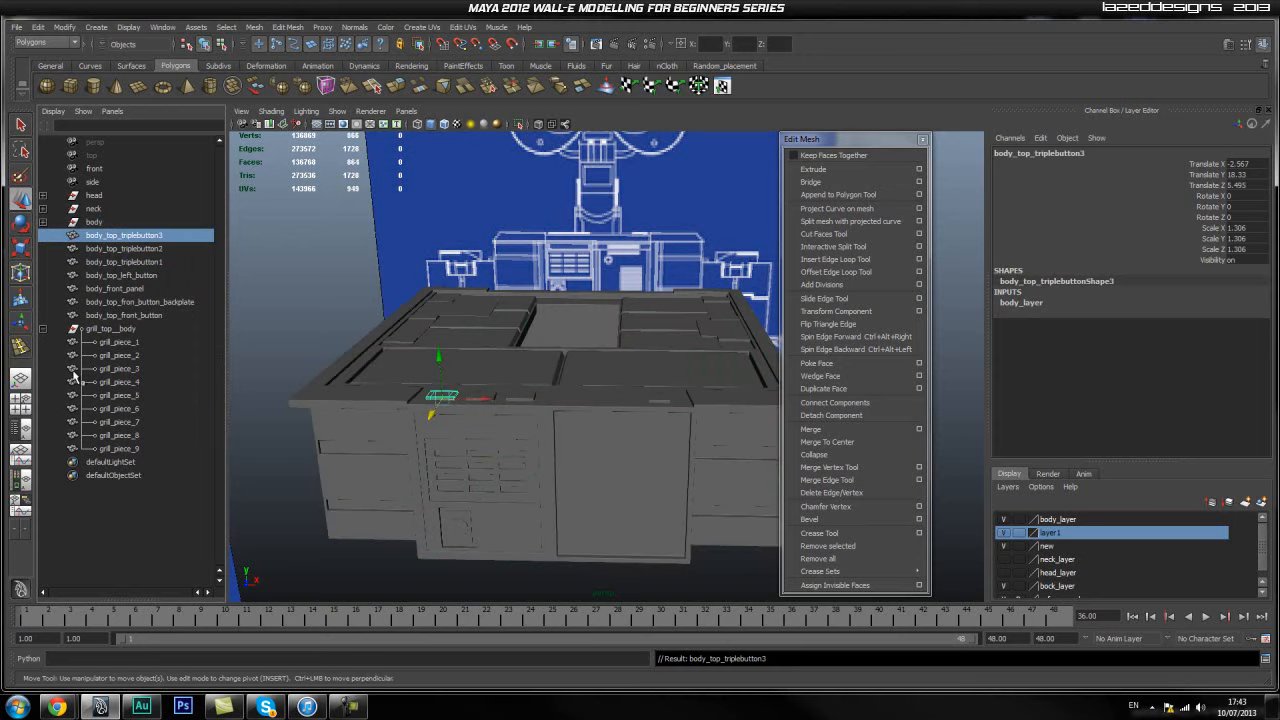
{"action": "left_click", "coordinate": [43, 330]}
{"action": "left_click", "coordinate": [124, 330], "text": "shift"}
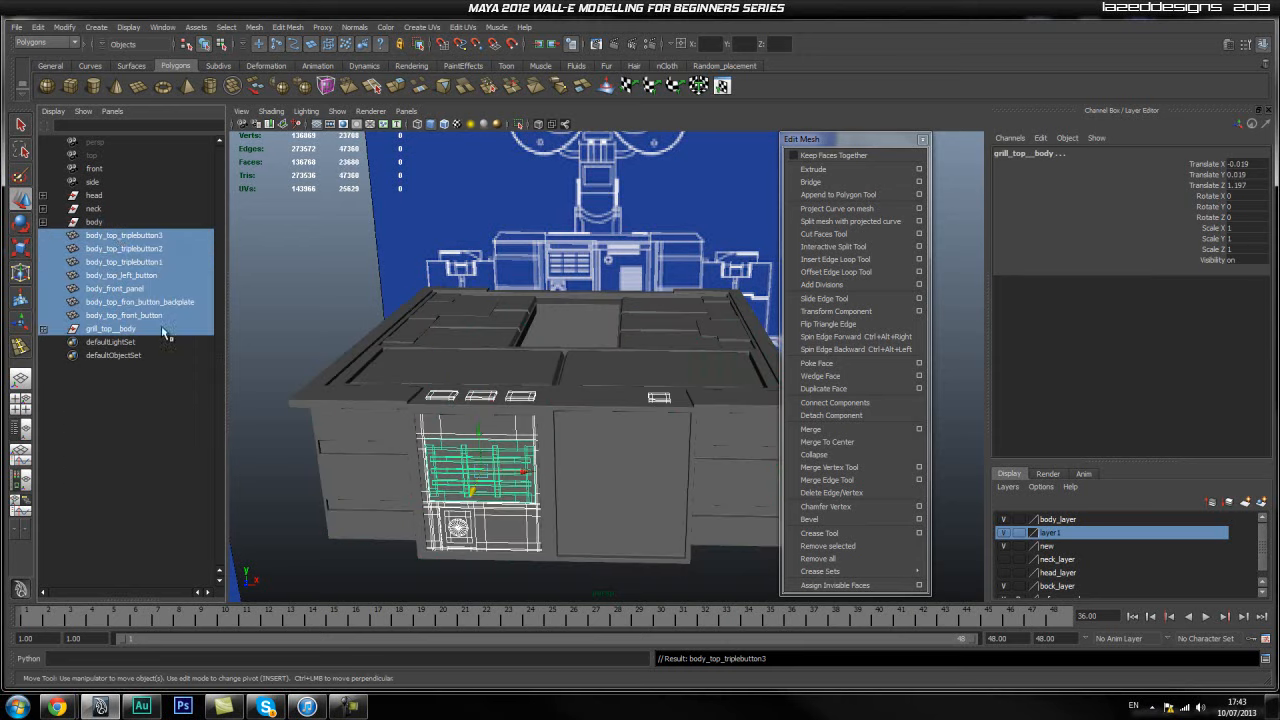
{"action": "middle_click_drag", "start_coordinate": [117, 230], "coordinate": [120, 217]}
{"action": "left_click", "coordinate": [98, 362]}
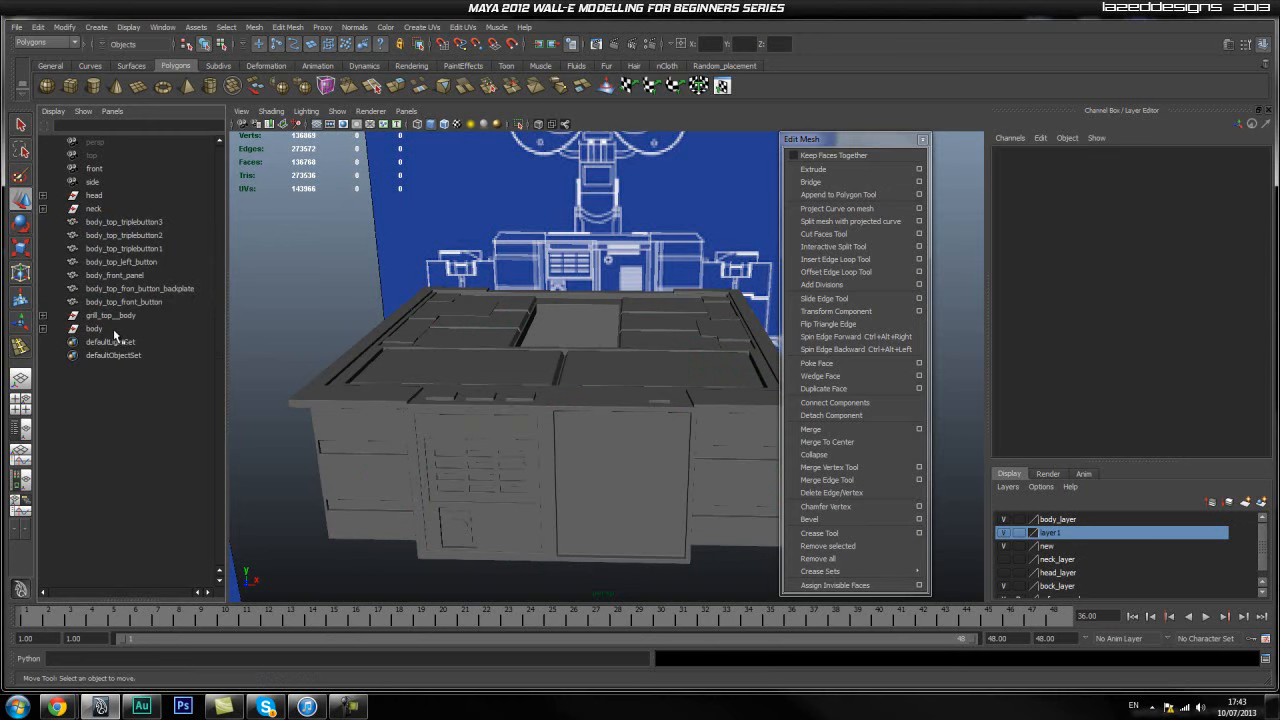
Group the button and panel parts, grill_top__body and the body group together, and name the new group body_top.
{"action": "left_click", "coordinate": [118, 330]}
{"action": "left_click", "coordinate": [124, 316]}
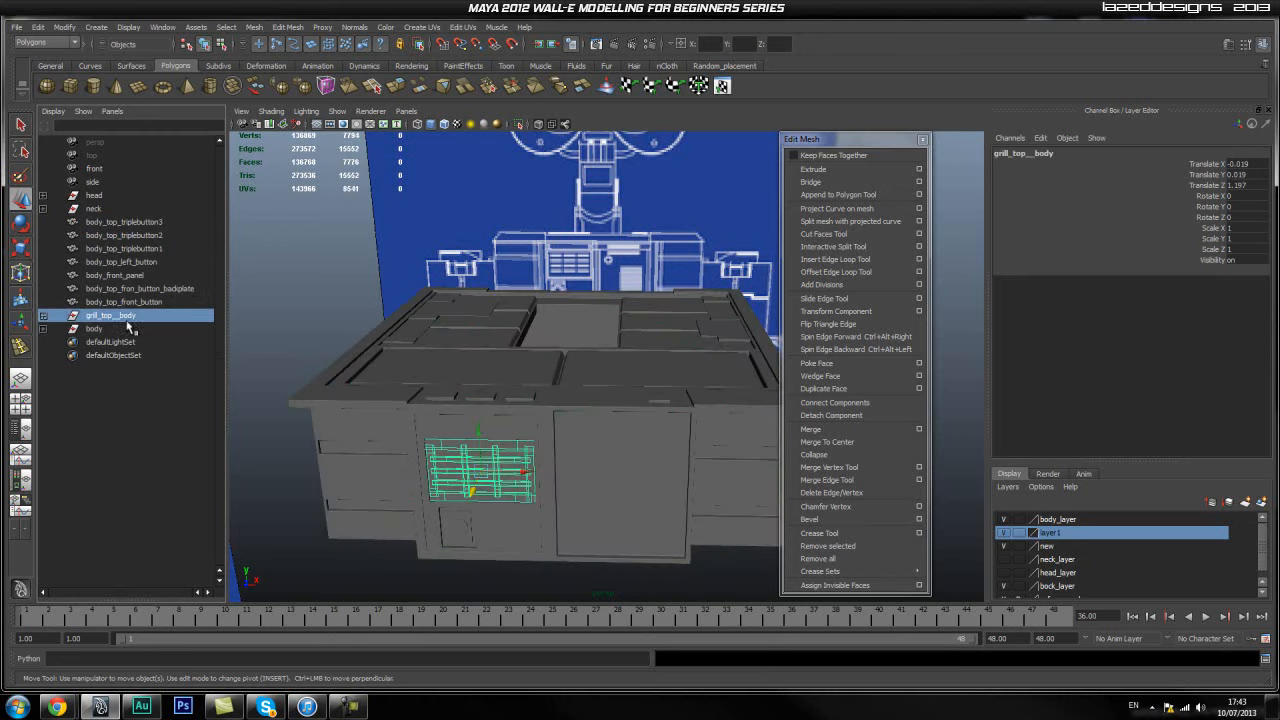
{"action": "left_click", "coordinate": [124, 222], "text": "shift"}
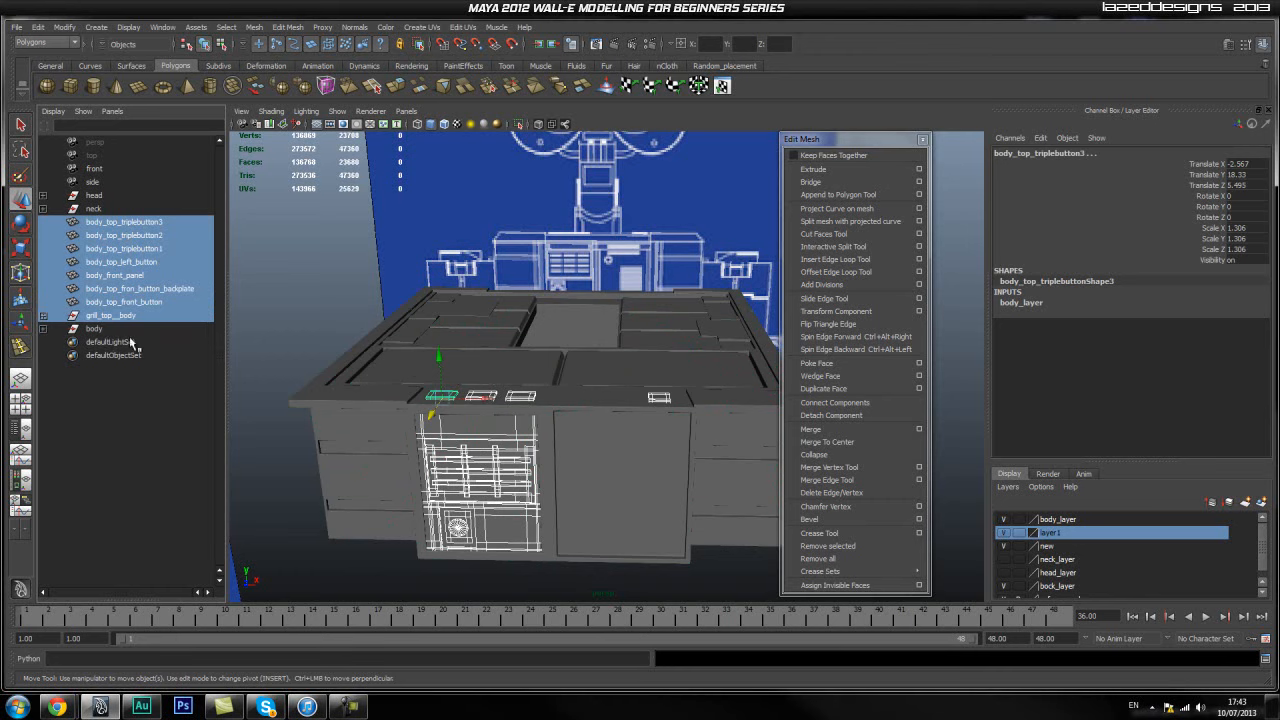
{"action": "left_click", "coordinate": [100, 330], "text": "ctrl"}
{"action": "key", "text": "ctrl+g"}
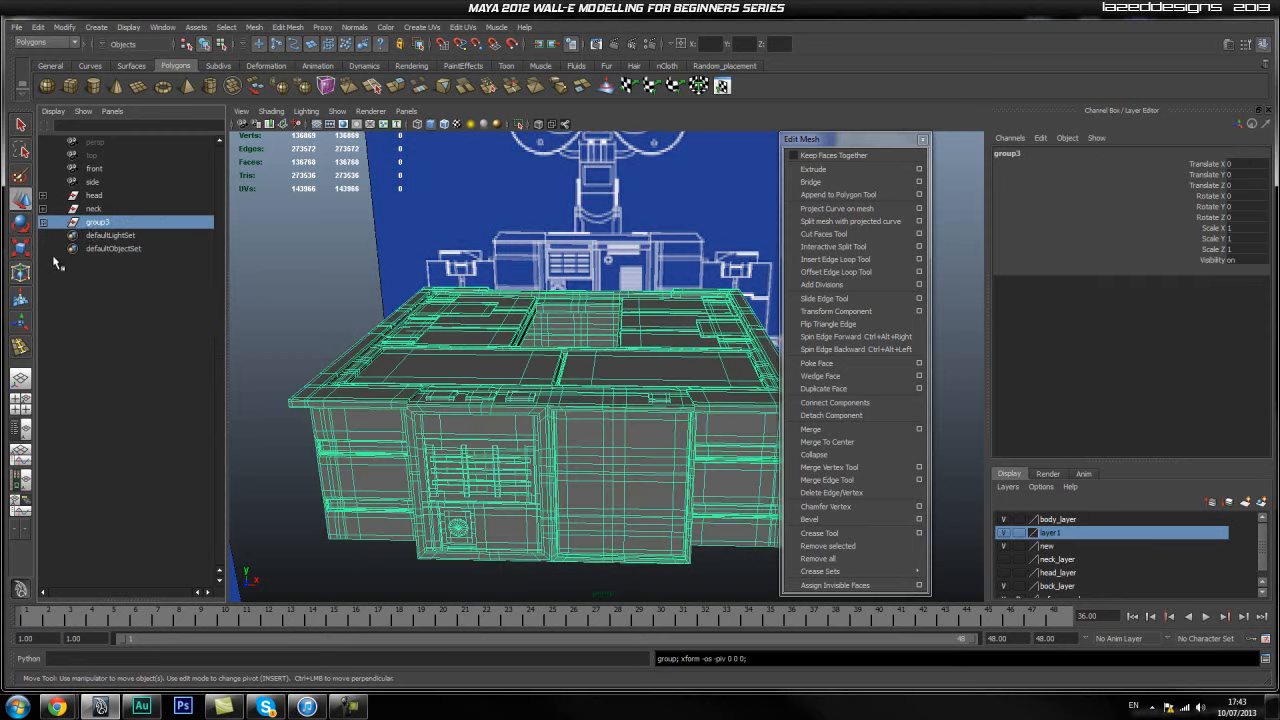
{"action": "double_click", "coordinate": [95, 222]}
{"action": "type", "text": "b"}
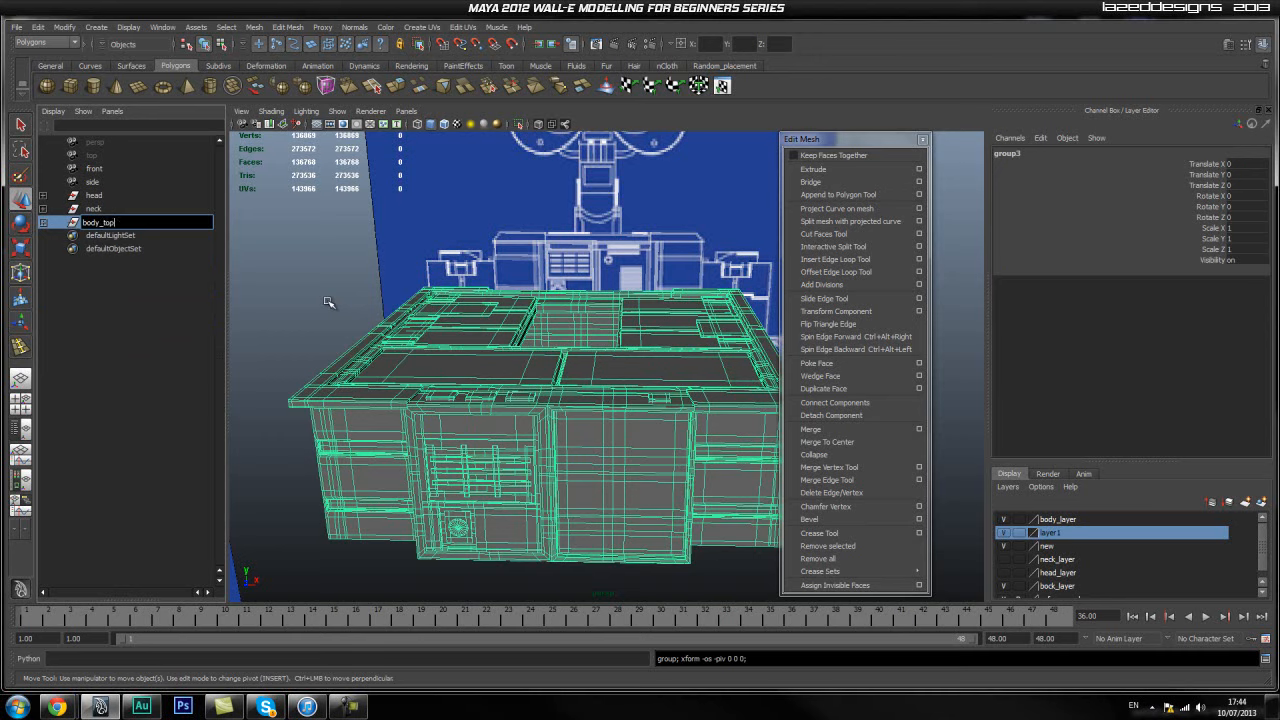
{"action": "type", "text": "ody_top"}
{"action": "key", "text": "Return"}
Try to move all parts, body_main_top through body_cylinder_right, out of the inner body group, and undo the reparenting.
{"action": "left_click", "coordinate": [43, 222]}
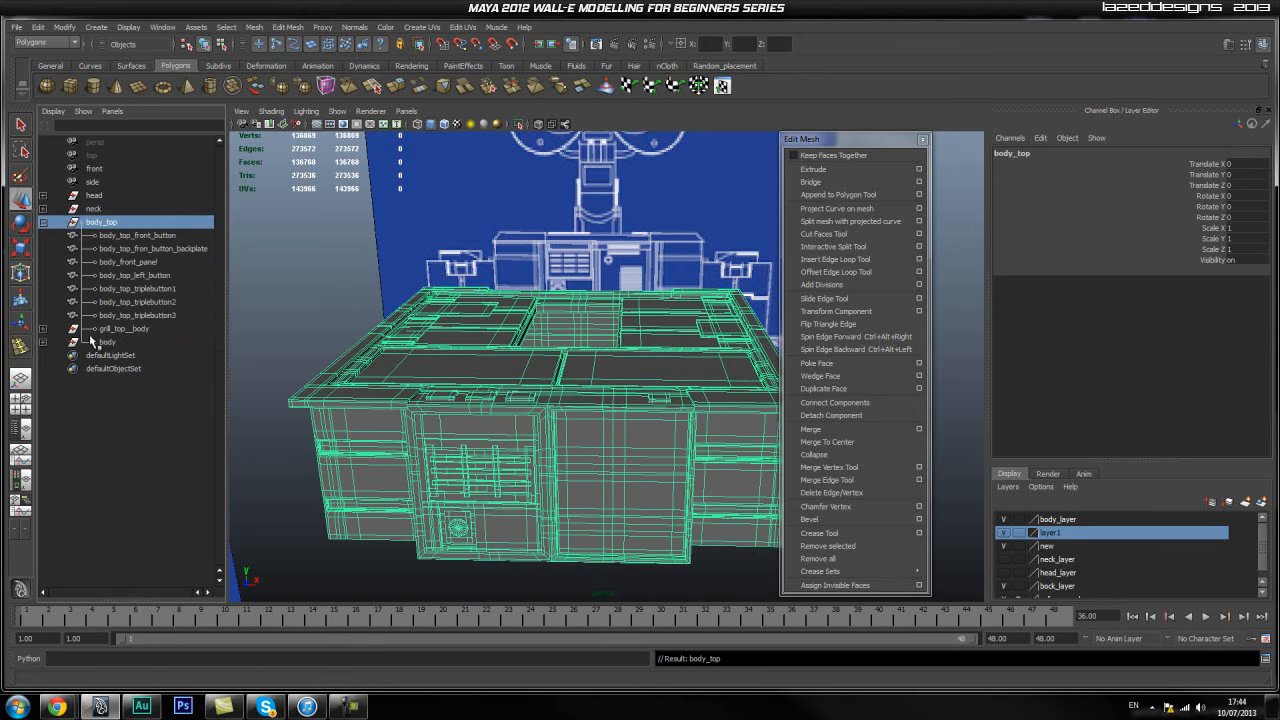
{"action": "left_click", "coordinate": [119, 344]}
{"action": "left_click", "coordinate": [43, 343]}
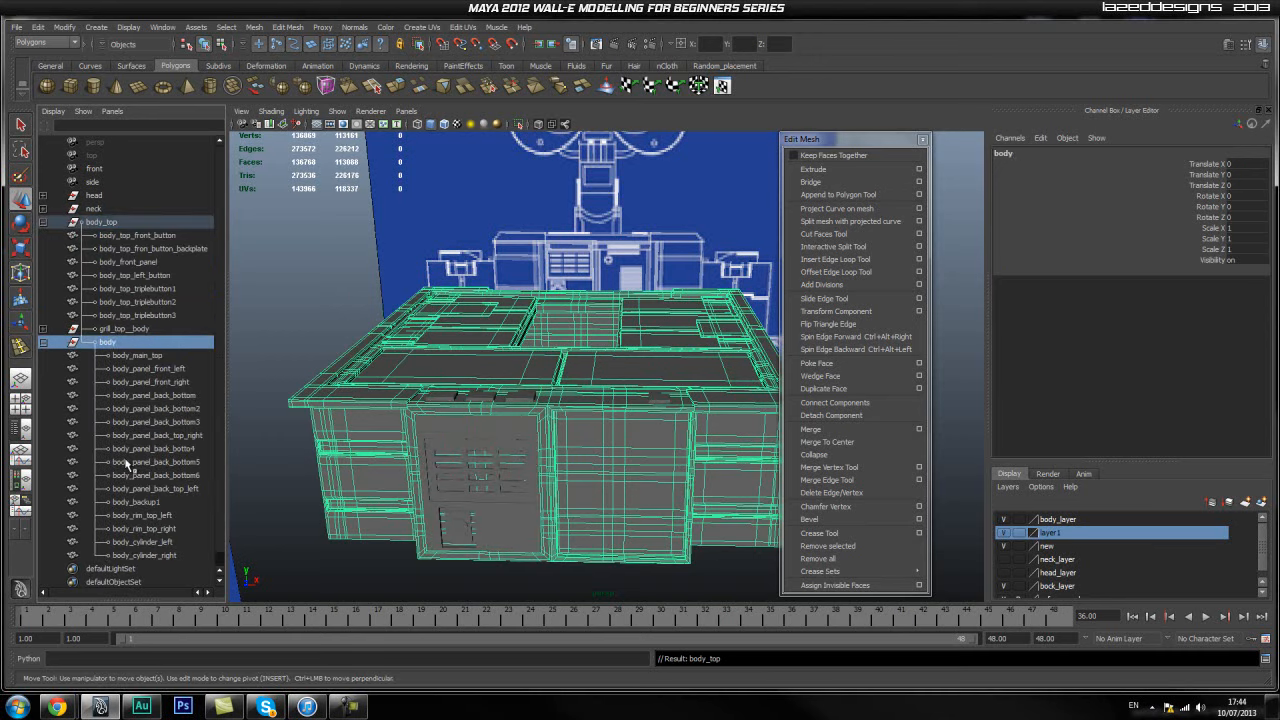
{"action": "left_click", "coordinate": [143, 357]}
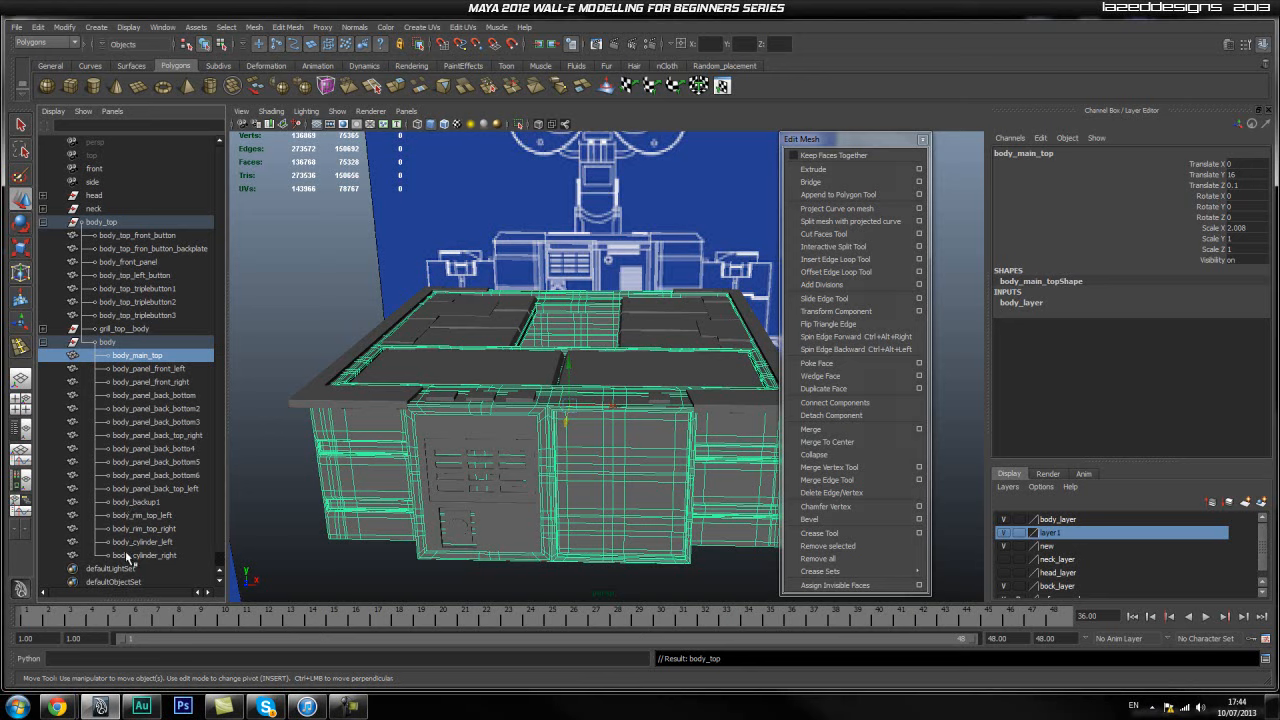
{"action": "left_click", "coordinate": [127, 556], "text": "shift"}
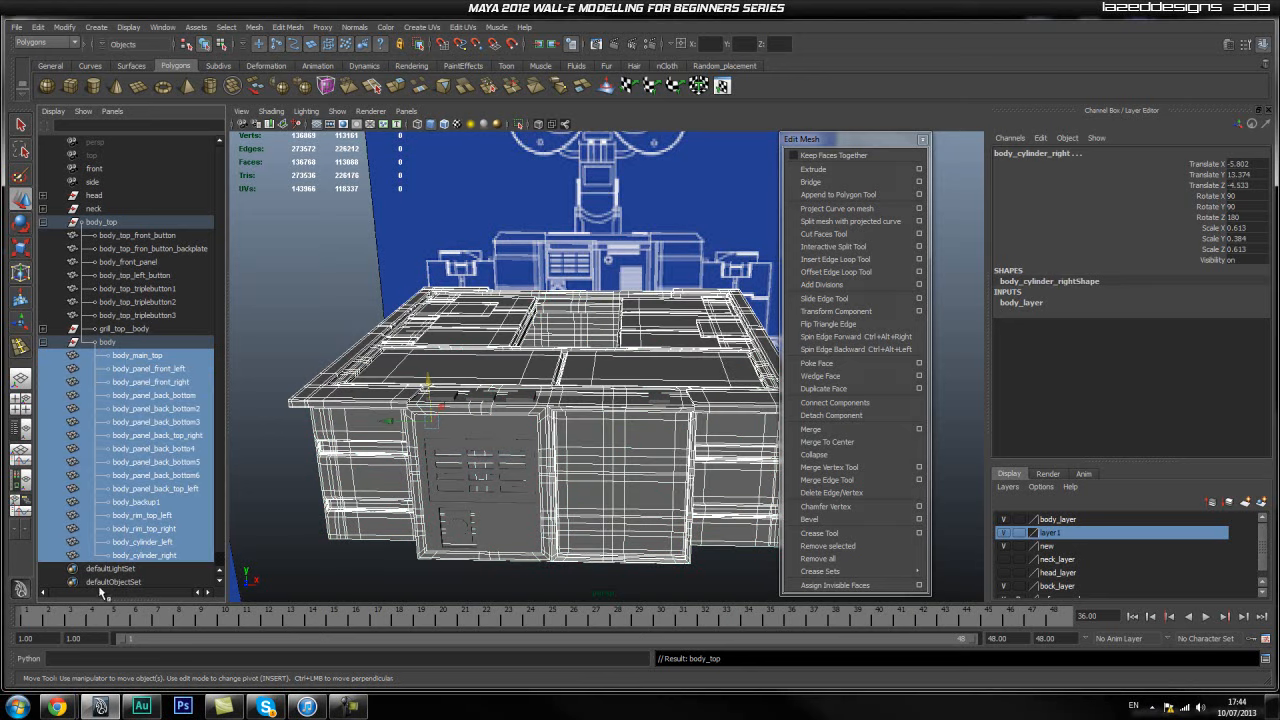
{"action": "middle_click_drag", "start_coordinate": [122, 358], "coordinate": [114, 422]}
{"action": "key", "text": "ctrl+z"}
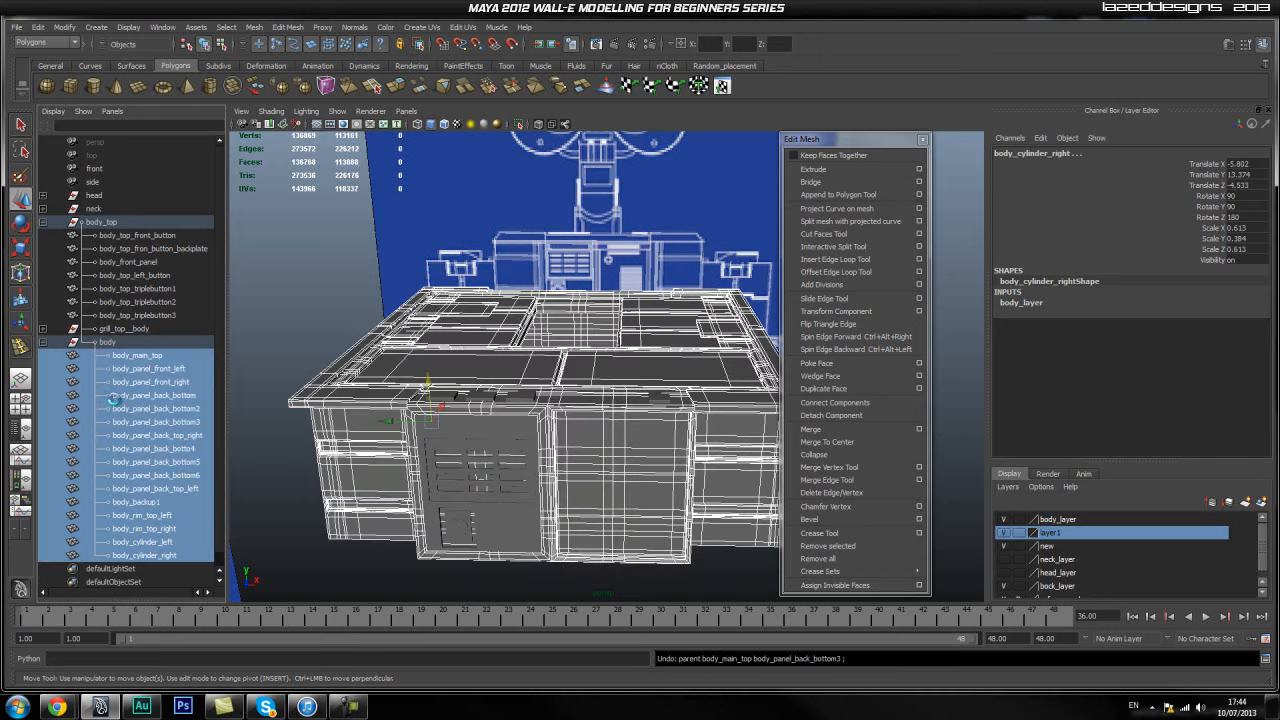
{"action": "left_click", "coordinate": [40, 342]}
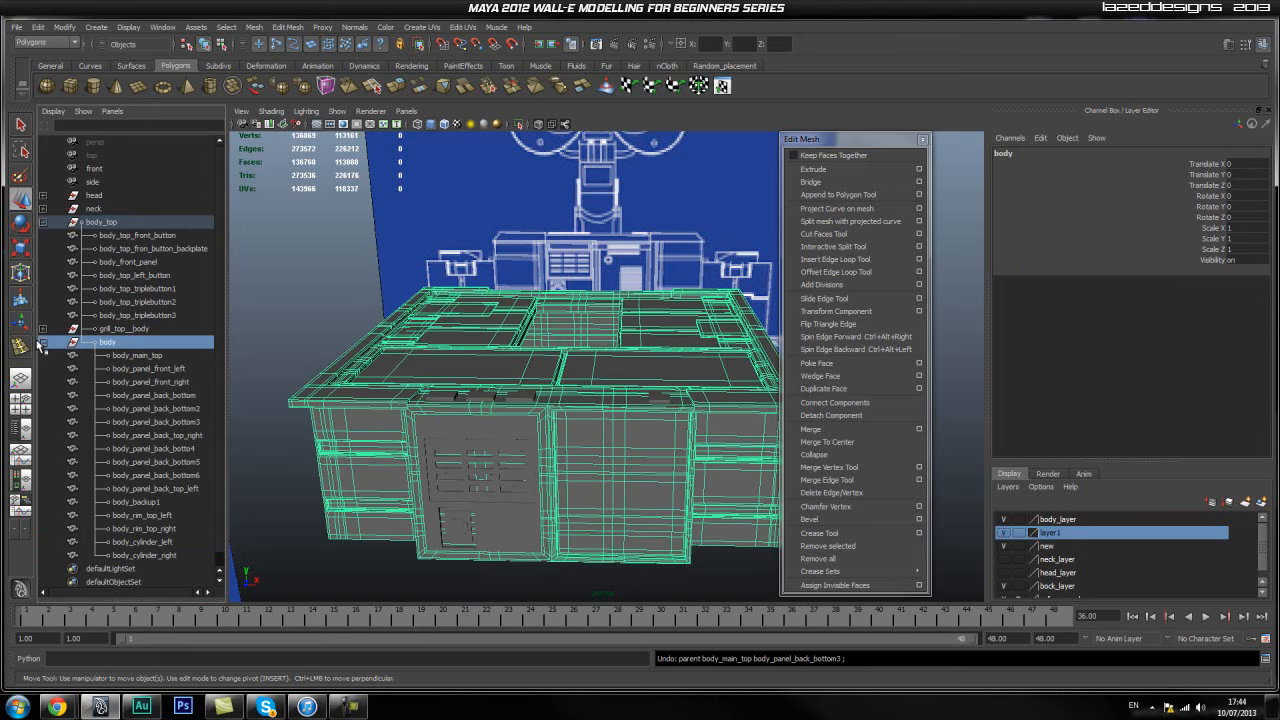
{"action": "left_click", "coordinate": [42, 342]}
{"action": "left_click", "coordinate": [42, 342]}
{"action": "left_click", "coordinate": [42, 342]}
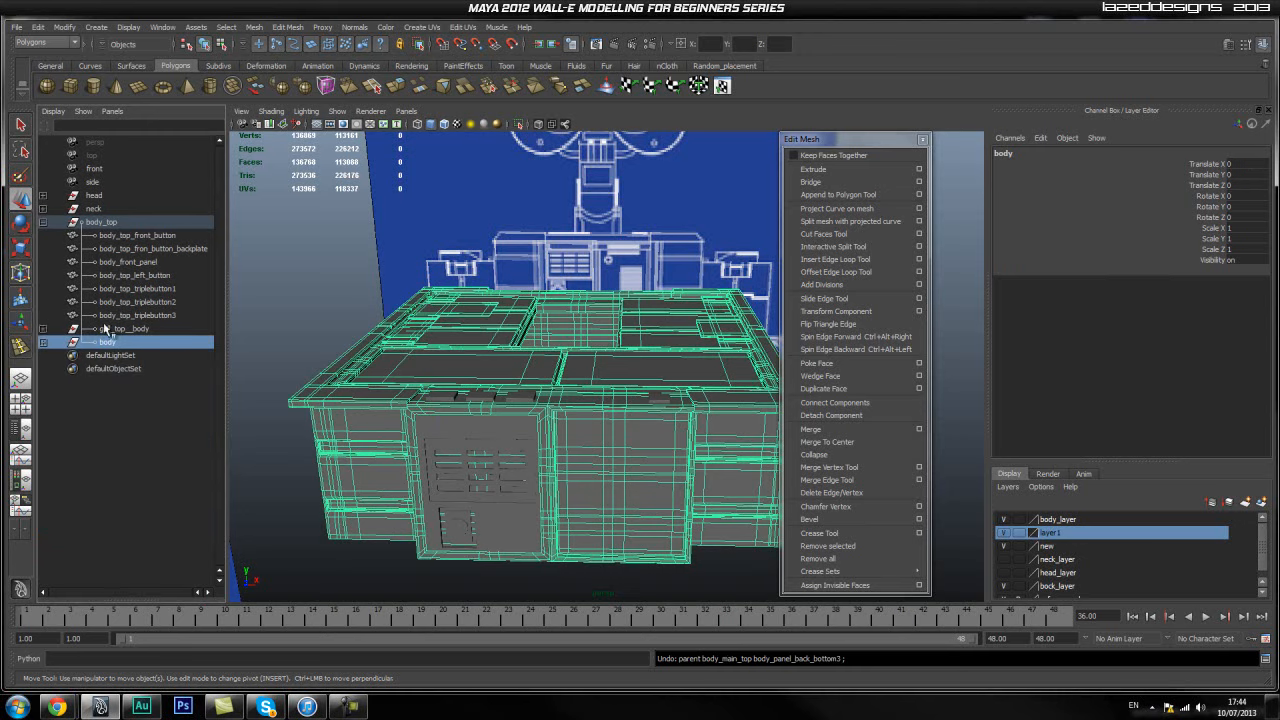
{"action": "left_click", "coordinate": [42, 221]}
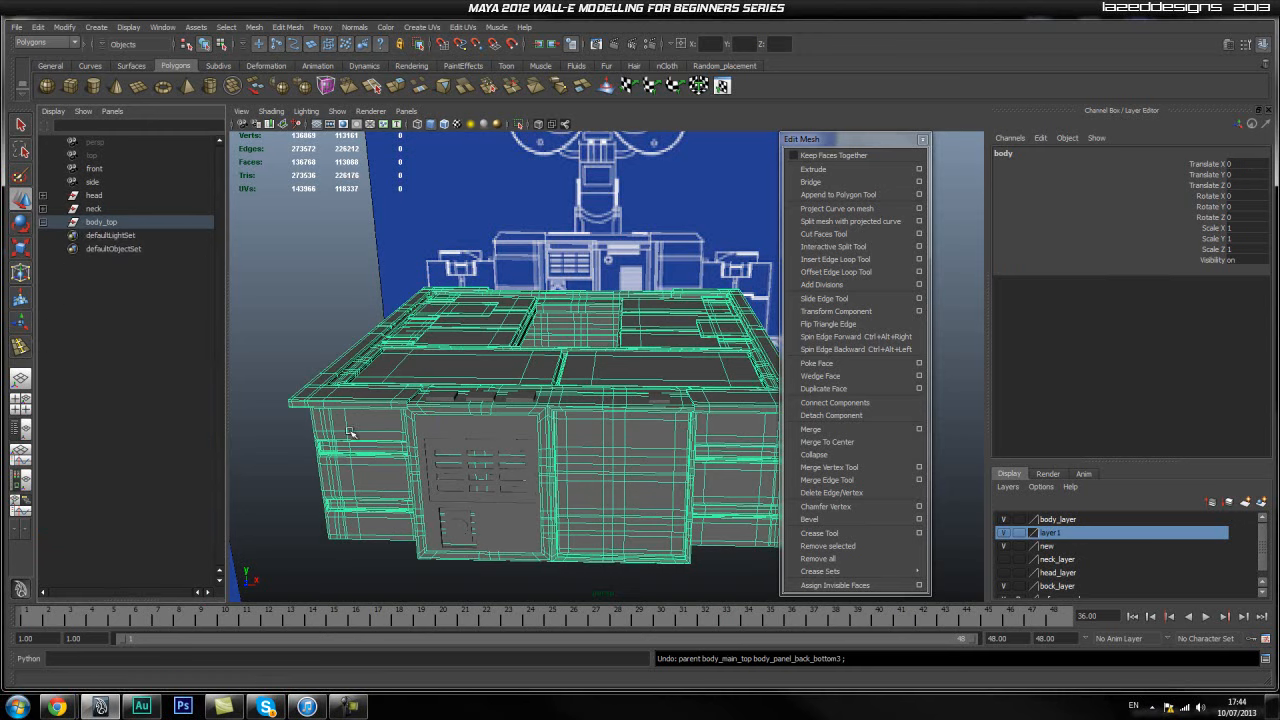
Unparent the backup mesh body_backup1, standing beside the blueprint, from the body group inside body_top.
{"action": "left_click", "coordinate": [265, 270]}
{"action": "left_click", "coordinate": [112, 222]}
{"action": "left_click_drag", "start_coordinate": [483, 400], "coordinate": [661, 369], "text": "alt"}
{"action": "middle_click_drag", "start_coordinate": [640, 381], "coordinate": [506, 406], "text": "alt"}
{"action": "left_click", "coordinate": [649, 393]}
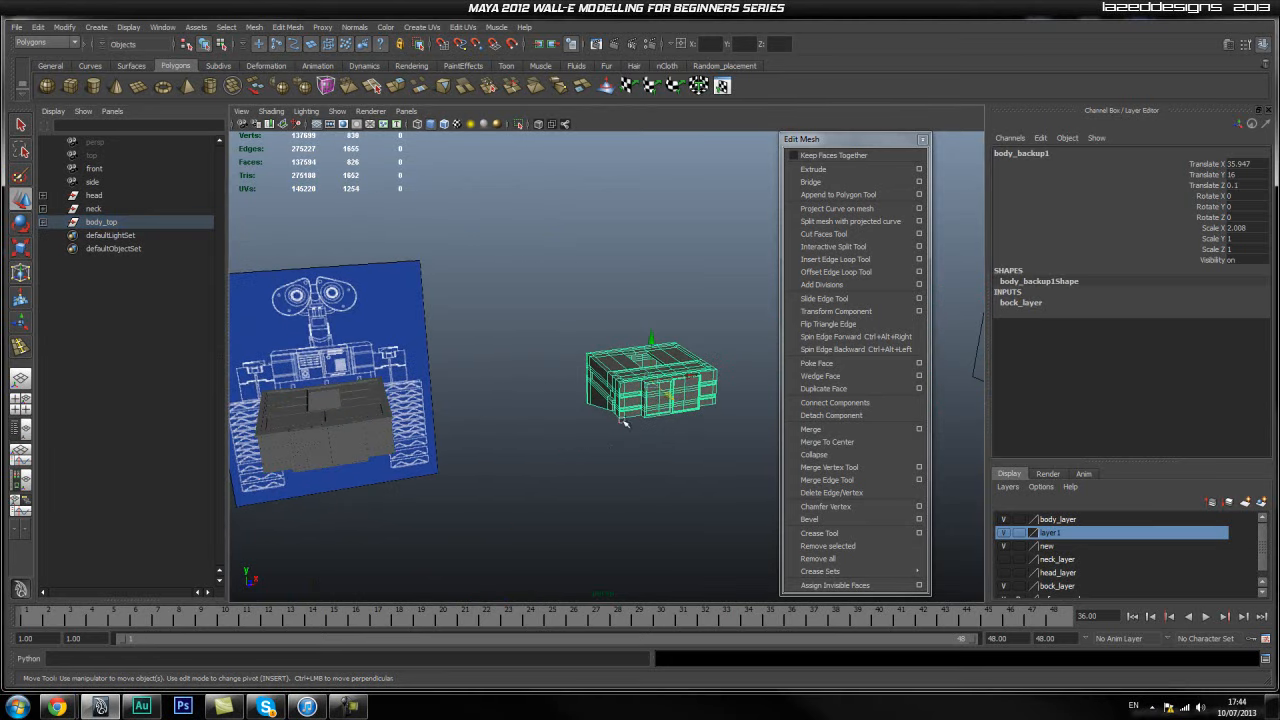
{"action": "left_click", "coordinate": [42, 222]}
{"action": "left_click", "coordinate": [42, 342]}
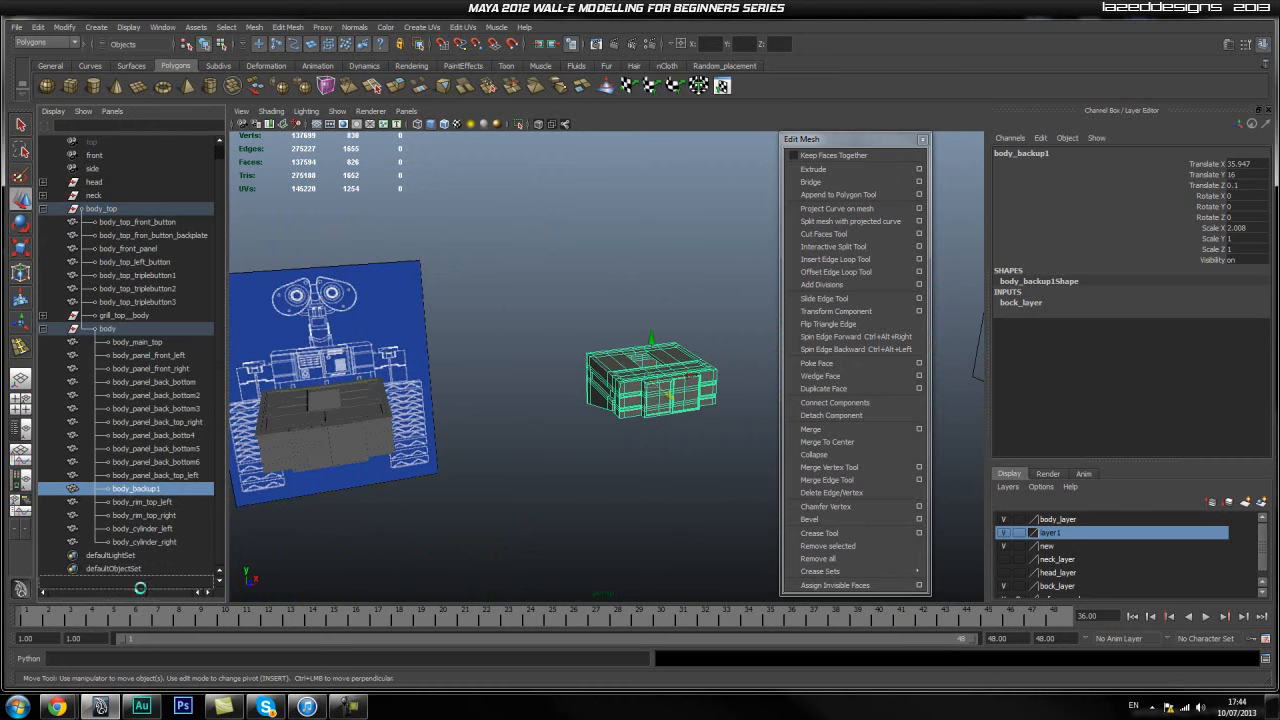
{"action": "key", "text": "shift+p"}
{"action": "left_click", "coordinate": [42, 328]}
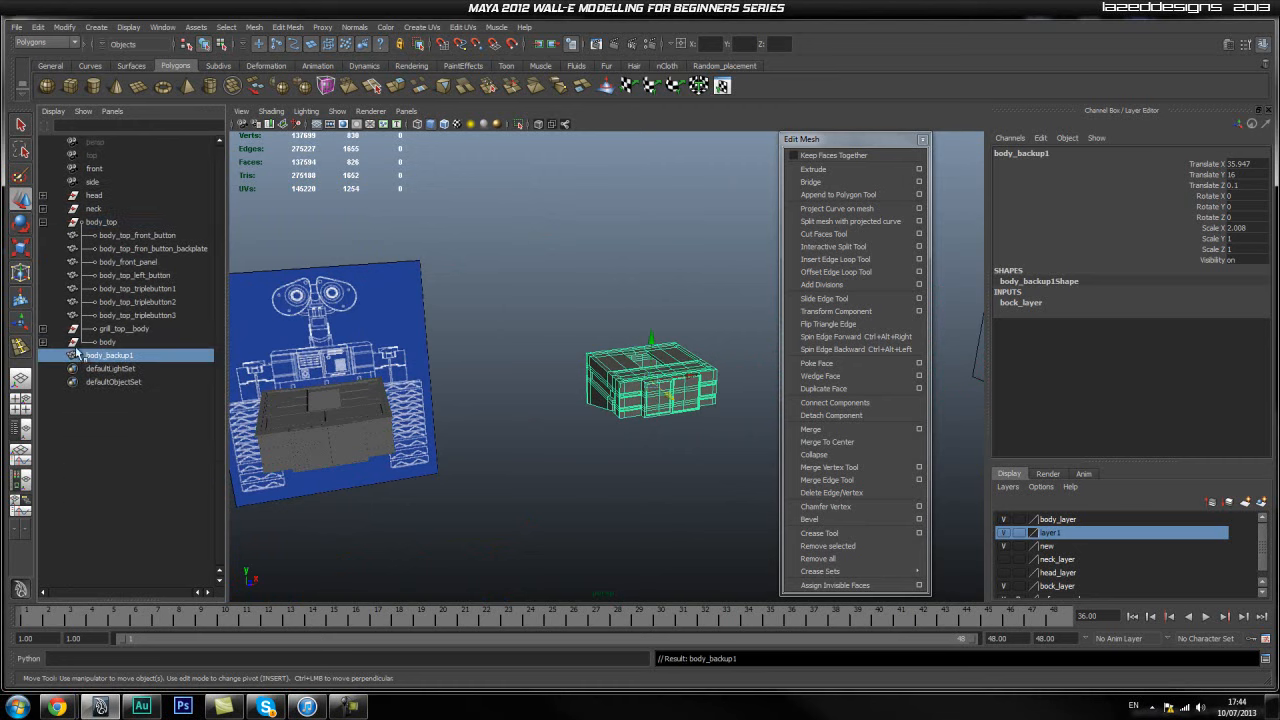
{"action": "left_click", "coordinate": [43, 222]}
{"action": "left_click", "coordinate": [117, 383]}
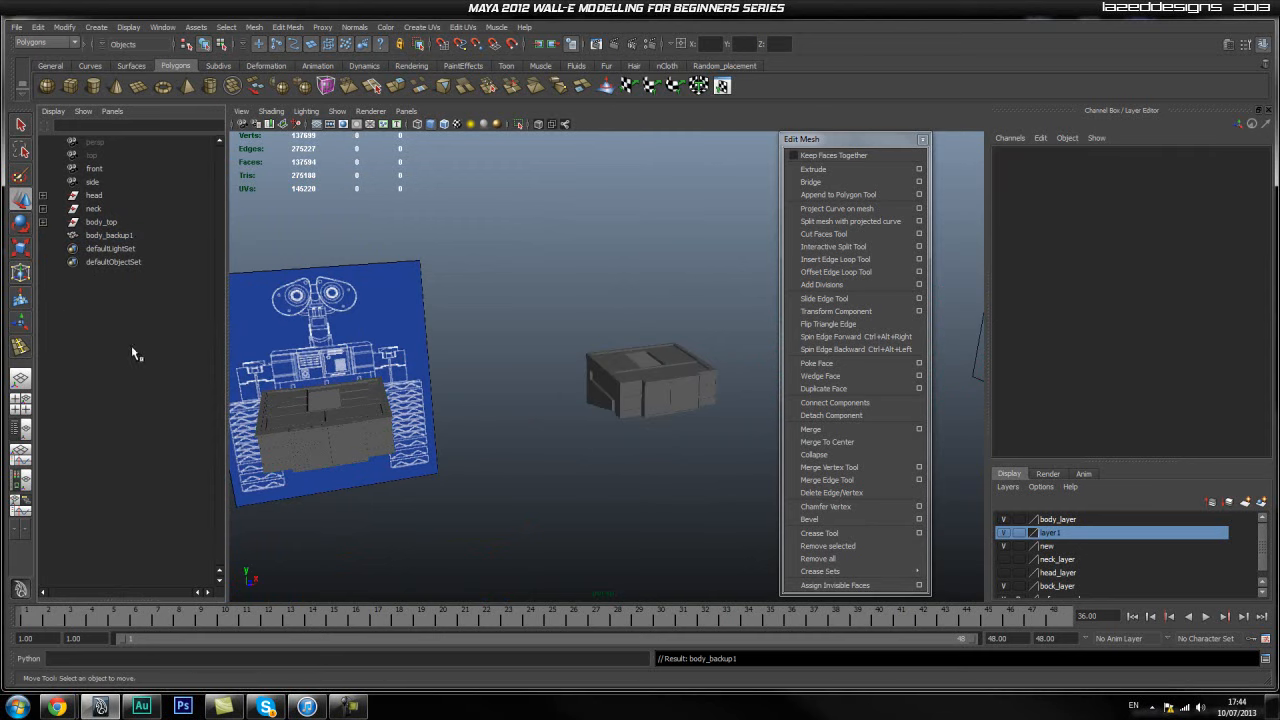
{"action": "left_click", "coordinate": [140, 234]}
{"action": "left_click", "coordinate": [529, 443]}
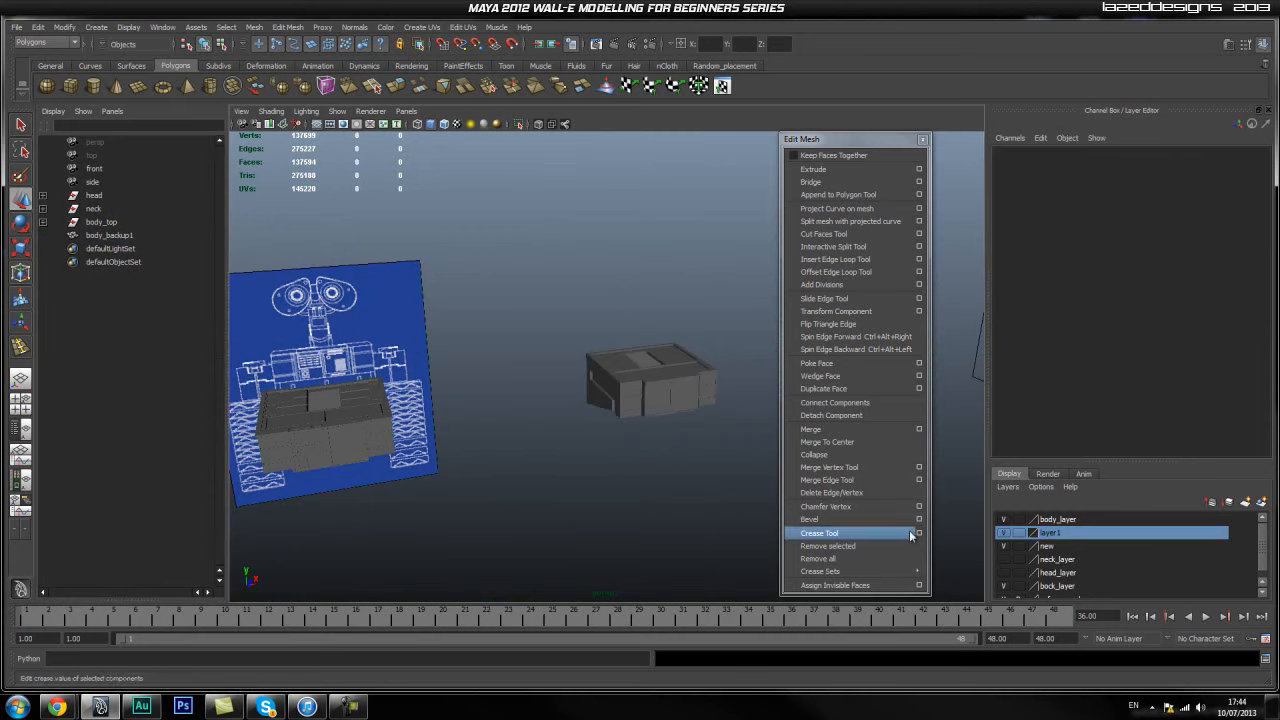
Toggle the visibility of body_layer to check which parts belong to it.
{"action": "left_click", "coordinate": [1004, 522]}
{"action": "left_click", "coordinate": [1004, 522]}
{"action": "left_click", "coordinate": [1004, 522]}
{"action": "left_click", "coordinate": [1004, 522]}
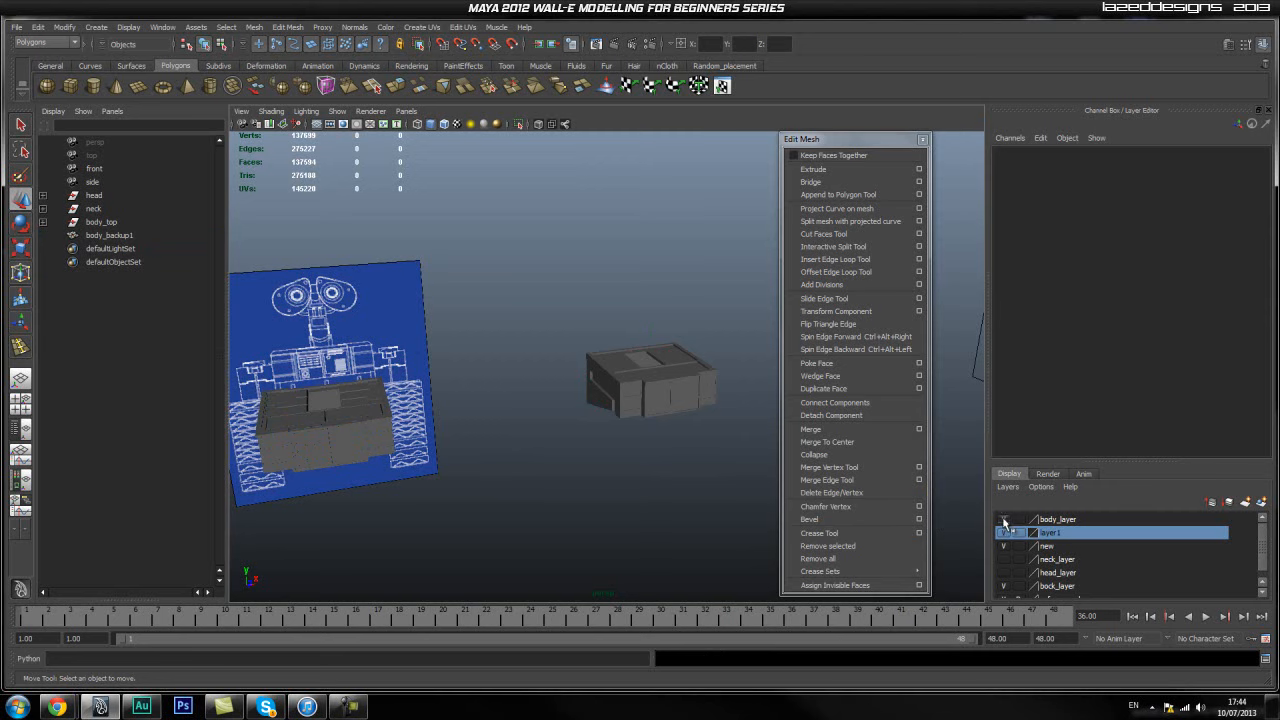
{"action": "left_click", "coordinate": [1004, 522]}
{"action": "left_click", "coordinate": [1004, 522]}
Add the body_top group to body_layer, leaving the layer's settings unchanged.
{"action": "left_click", "coordinate": [105, 223]}
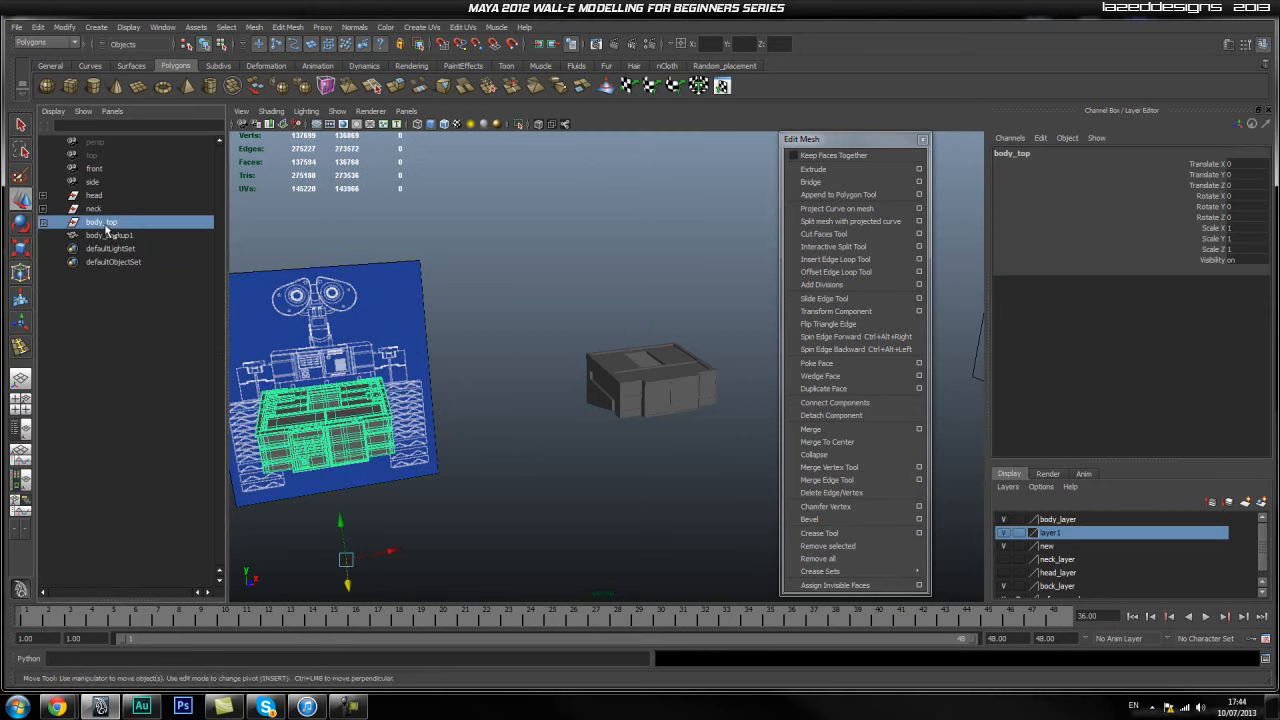
{"action": "right_click", "coordinate": [1062, 520]}
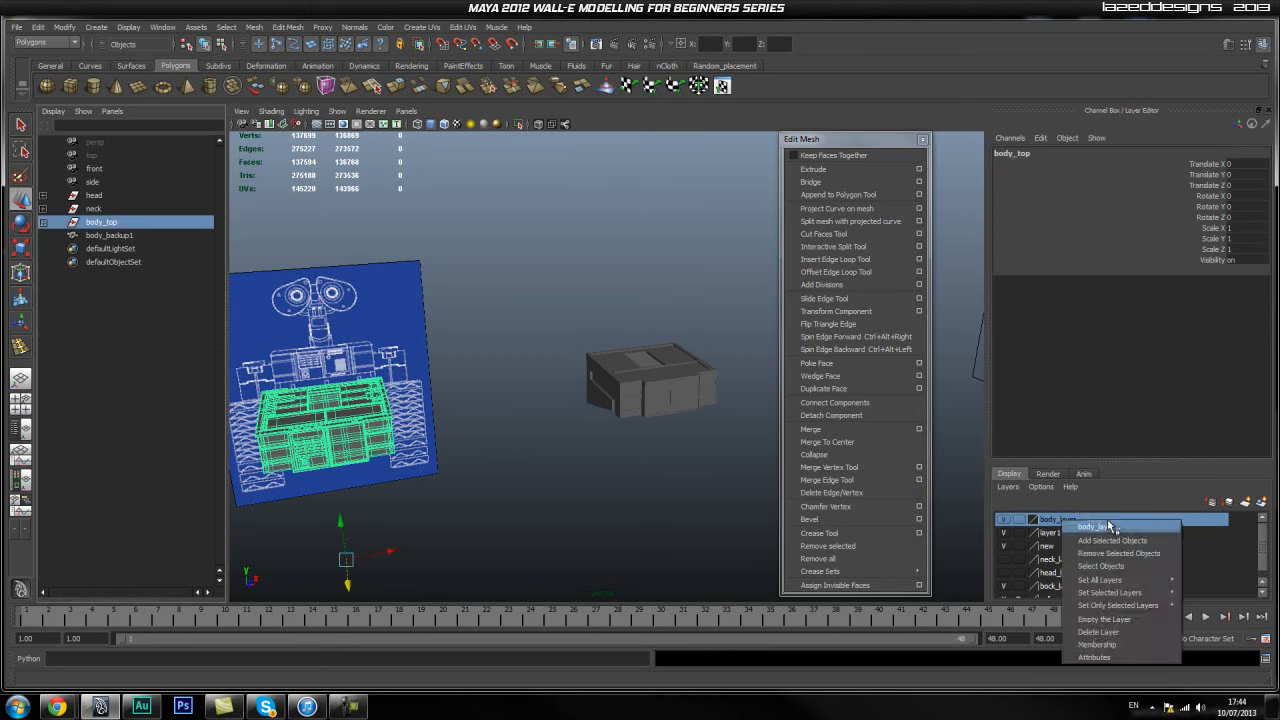
{"action": "left_click", "coordinate": [1115, 528]}
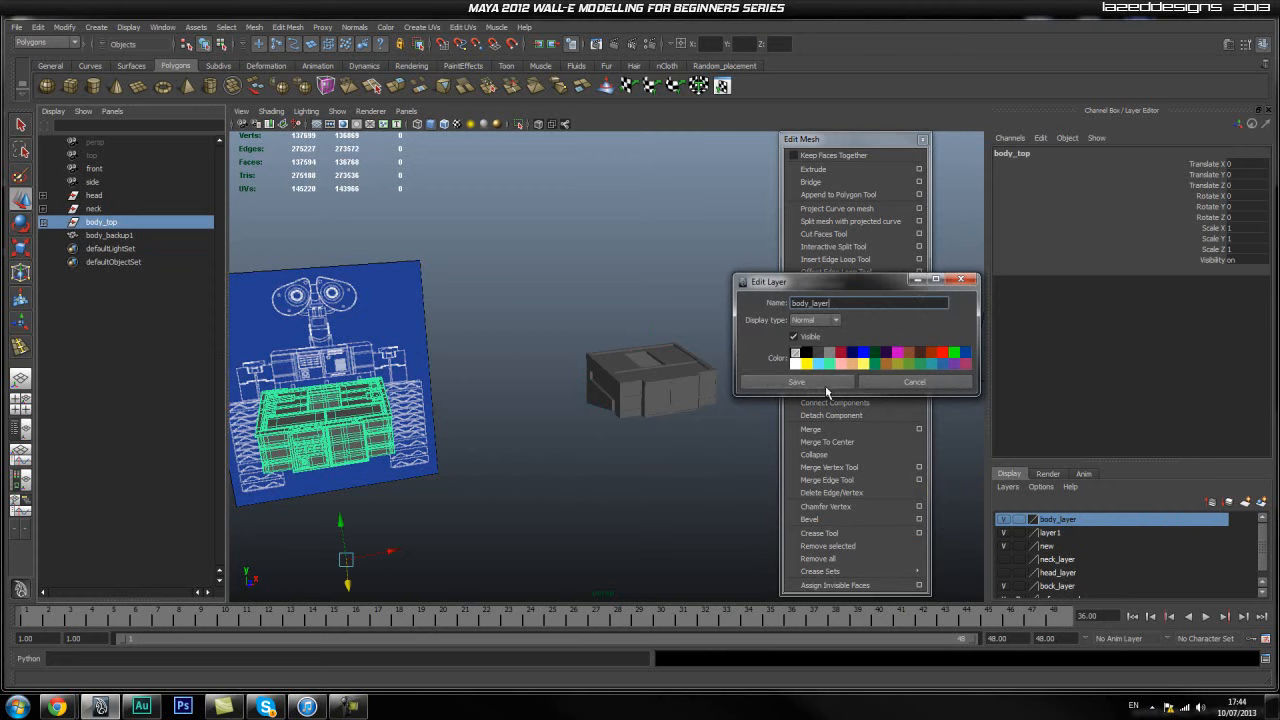
{"action": "left_click", "coordinate": [913, 382]}
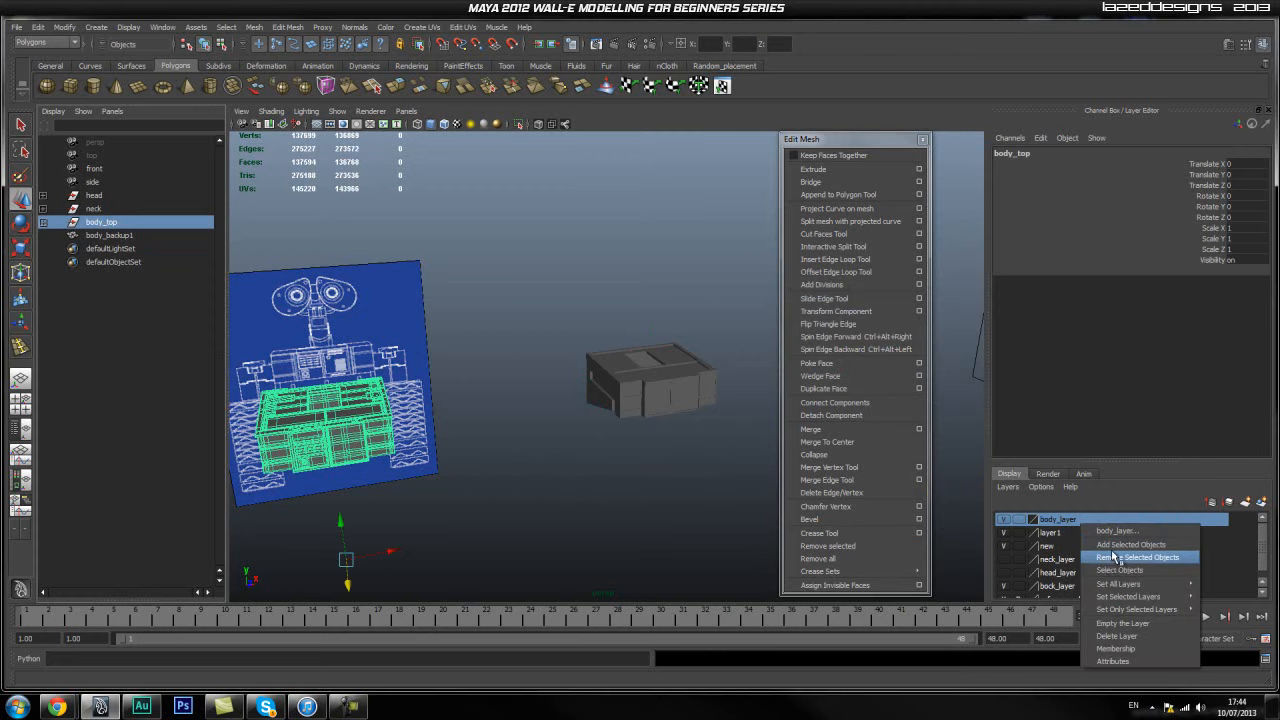
{"action": "left_click", "coordinate": [1120, 544]}
{"action": "left_click", "coordinate": [1111, 536]}
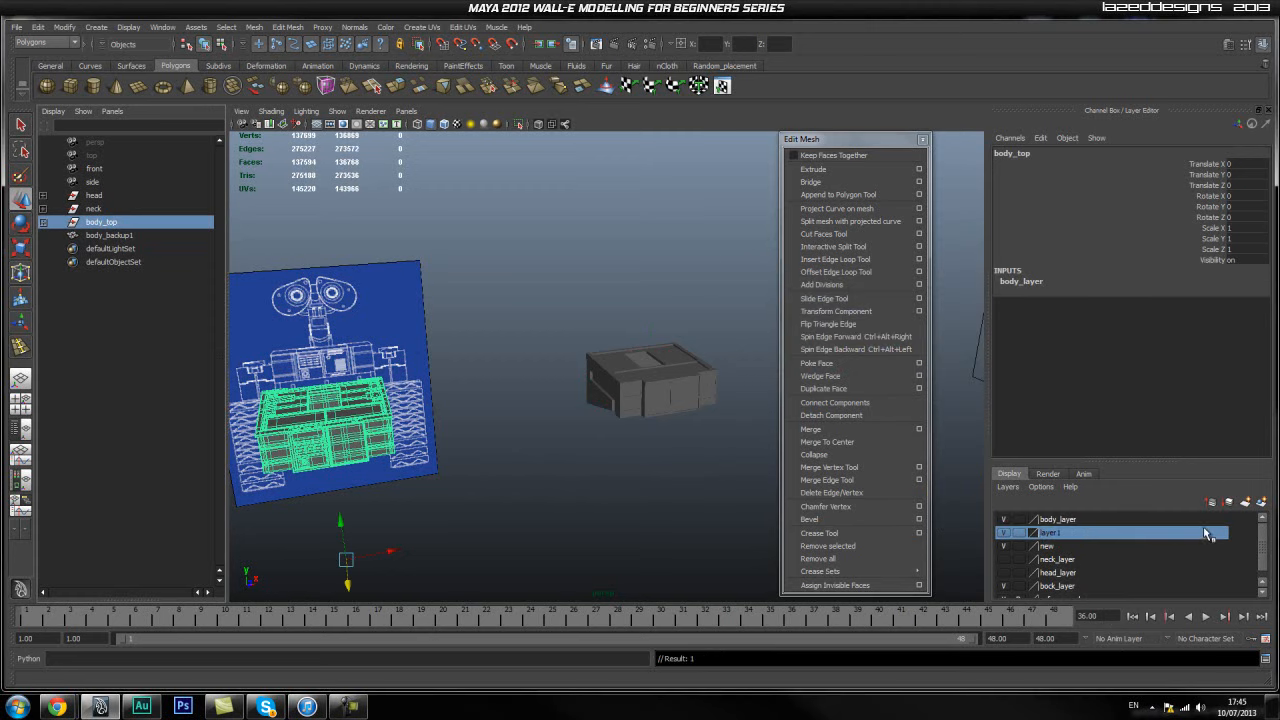
Delete the unneeded display layer layer1.
{"action": "right_click", "coordinate": [1087, 541]}
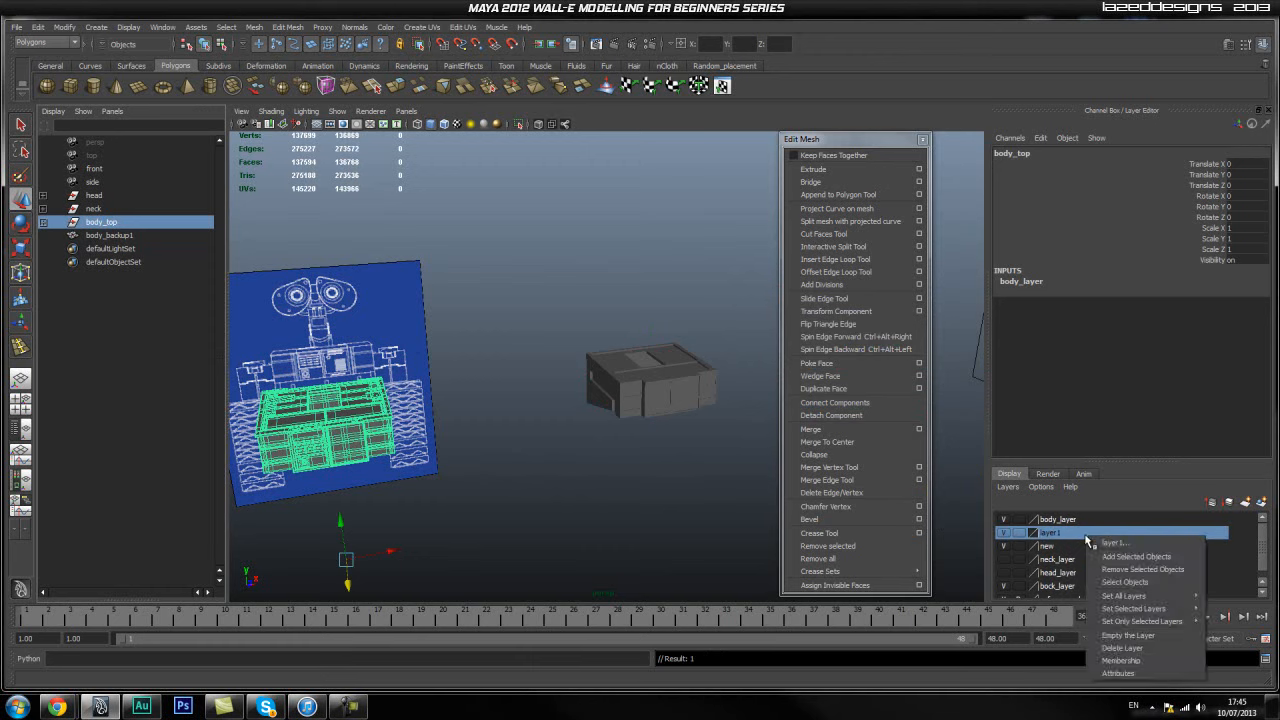
{"action": "left_click", "coordinate": [1122, 648]}
{"action": "left_click", "coordinate": [1068, 534]}
{"action": "right_click", "coordinate": [1068, 534]}
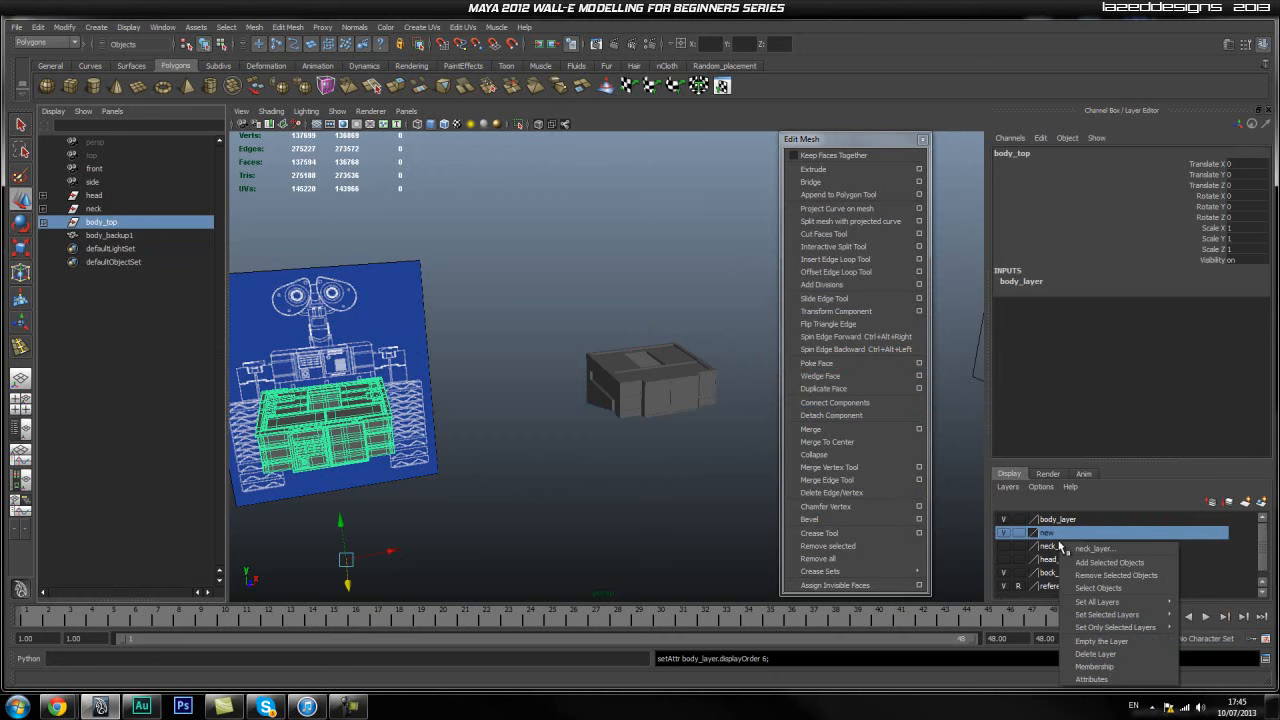
{"action": "left_click", "coordinate": [1114, 654]}
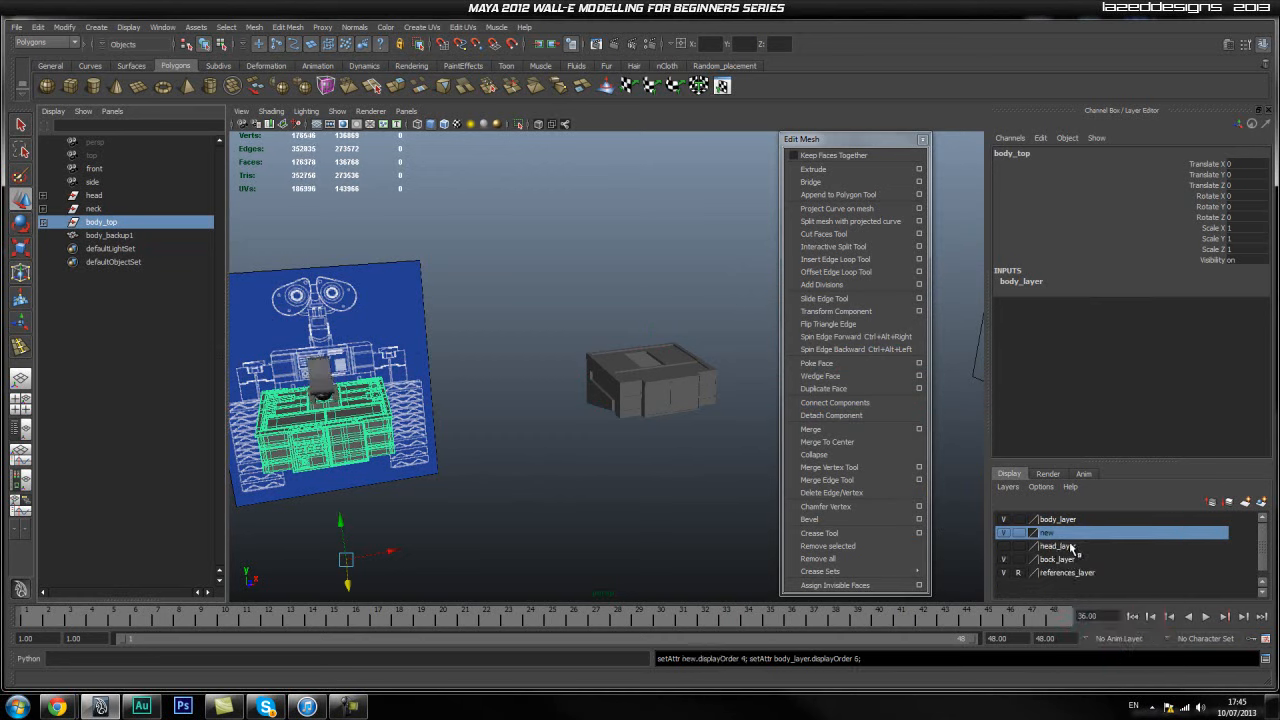
{"action": "key", "text": "ctrl+z"}
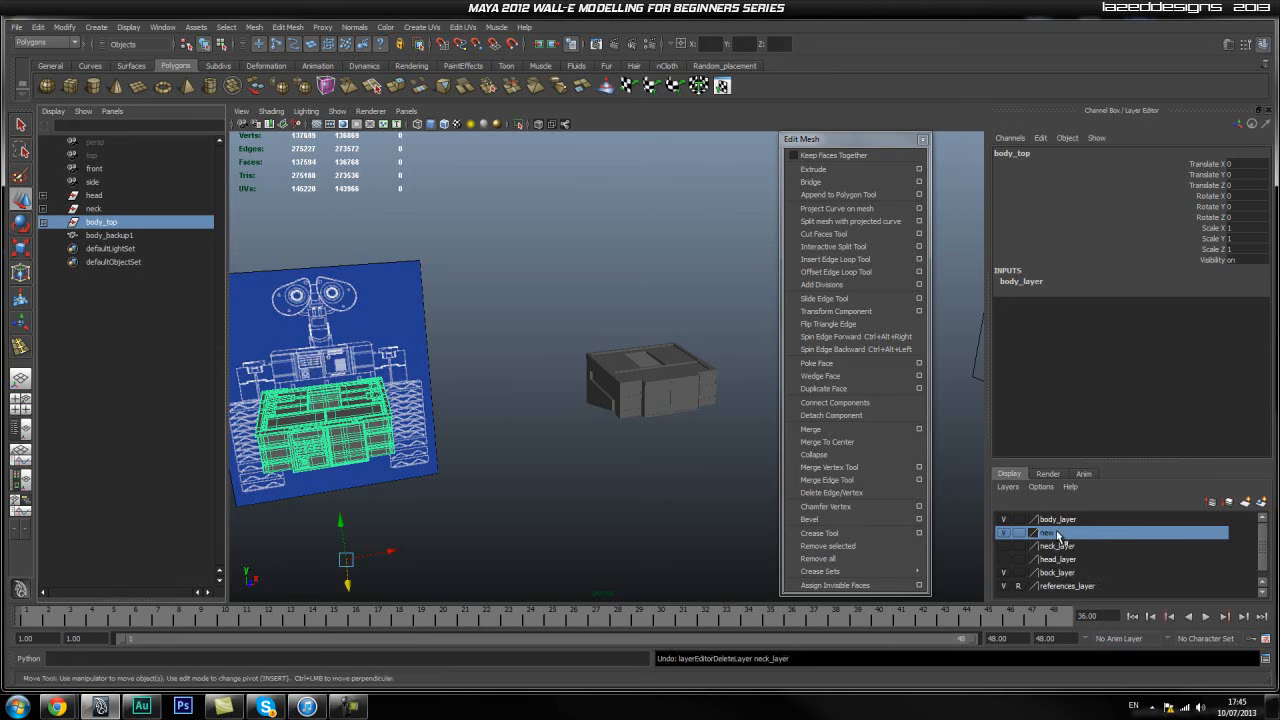
Delete the unneeded display layer named new.
{"action": "right_click", "coordinate": [1065, 536]}
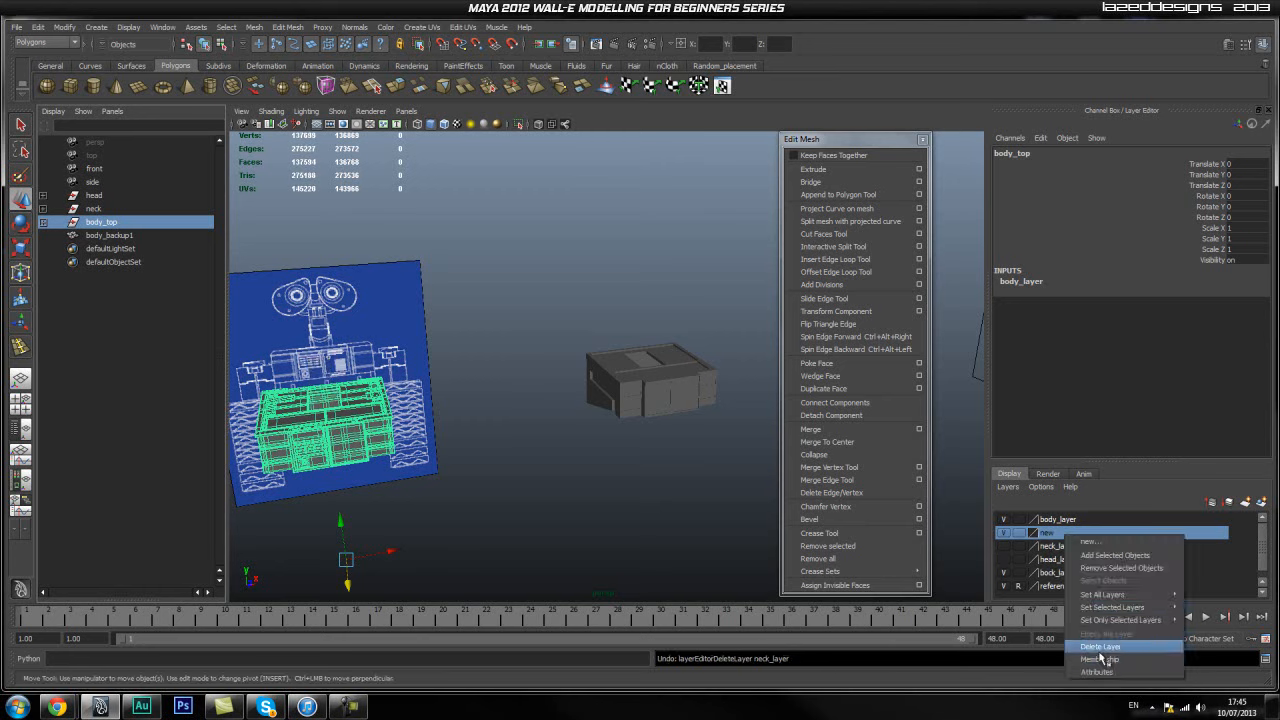
{"action": "left_click", "coordinate": [1101, 648]}
{"action": "left_click", "coordinate": [1076, 547]}
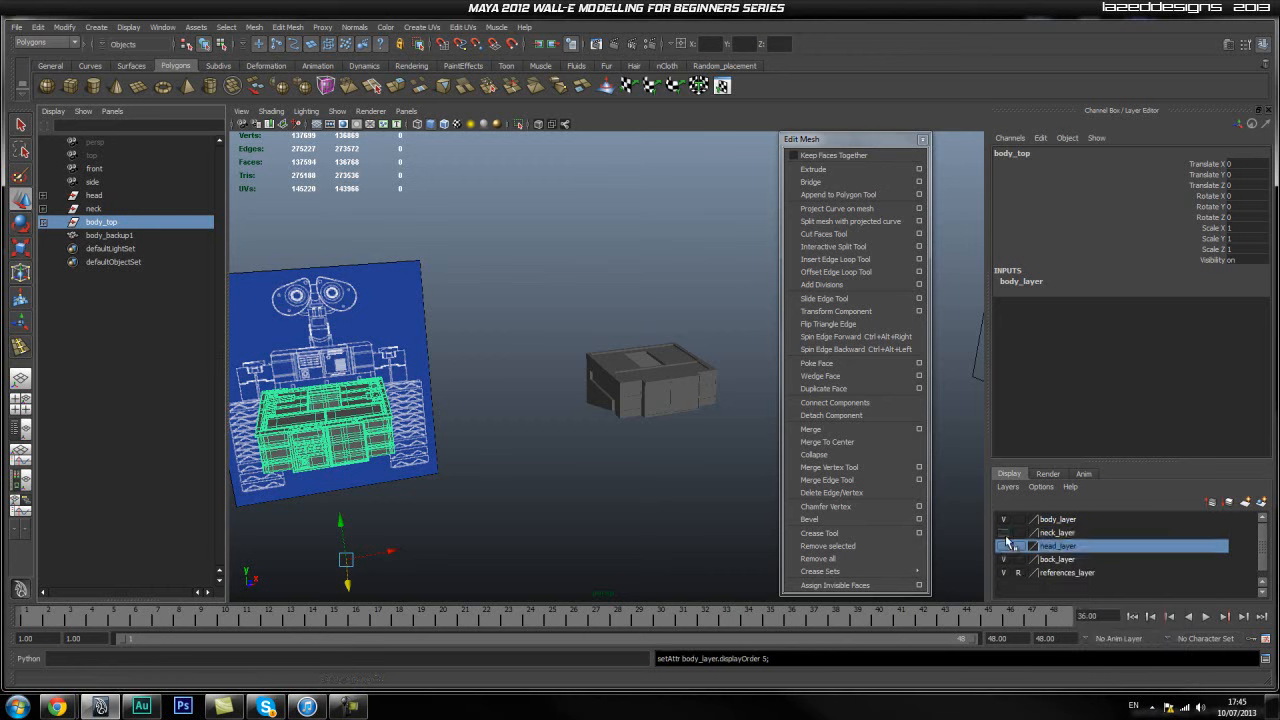
Show neck_layer and head_layer, inspect the assembled head, neck and body from several sides, and hide both layers again.
{"action": "left_click", "coordinate": [1004, 533]}
{"action": "left_click", "coordinate": [1004, 546]}
{"action": "left_click", "coordinate": [450, 500]}
{"action": "left_click_drag", "start_coordinate": [450, 500], "coordinate": [563, 457], "text": "alt"}
{"action": "right_click_drag", "start_coordinate": [563, 457], "coordinate": [613, 468], "text": "alt"}
{"action": "left_click_drag", "start_coordinate": [608, 506], "coordinate": [609, 506], "text": "alt"}
{"action": "middle_click_drag", "start_coordinate": [728, 560], "coordinate": [617, 517], "text": "alt"}
{"action": "left_click_drag", "start_coordinate": [617, 517], "coordinate": [575, 482], "text": "alt"}
{"action": "right_click_drag", "start_coordinate": [575, 482], "coordinate": [650, 500], "text": "alt"}
{"action": "left_click_drag", "start_coordinate": [584, 472], "coordinate": [651, 500], "text": "alt"}
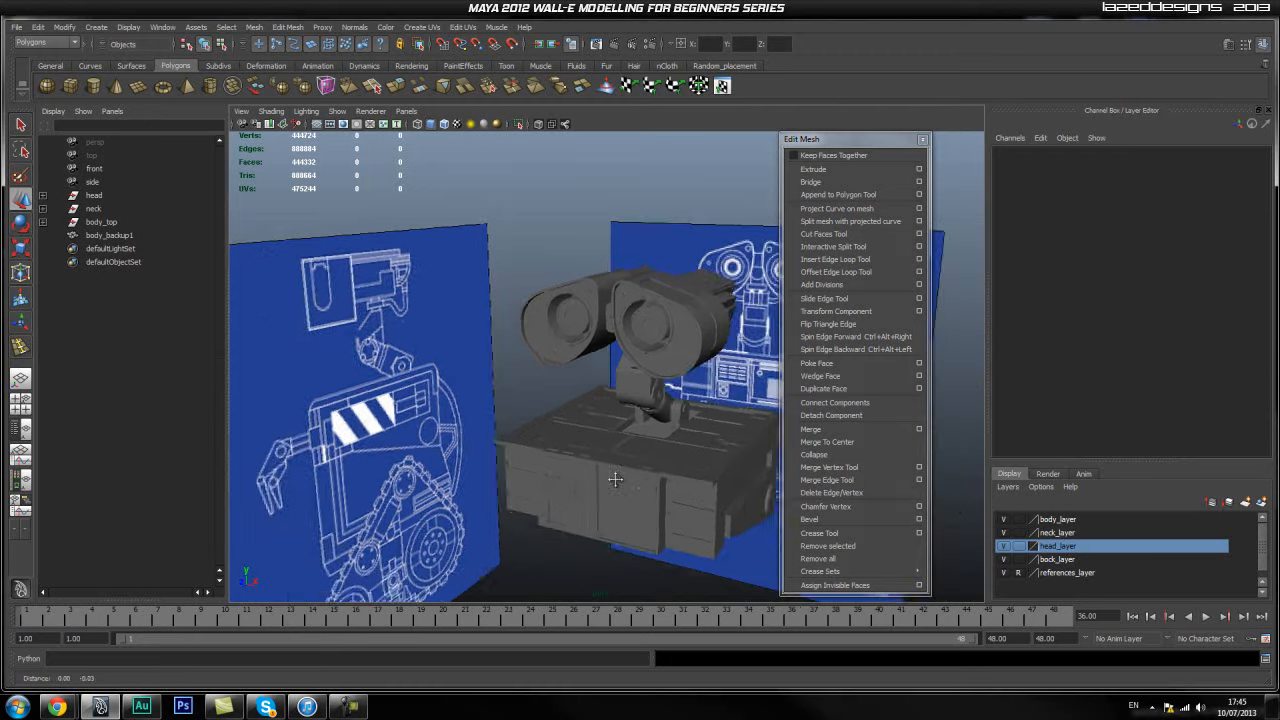
{"action": "middle_click_drag", "start_coordinate": [651, 500], "coordinate": [534, 459], "text": "alt"}
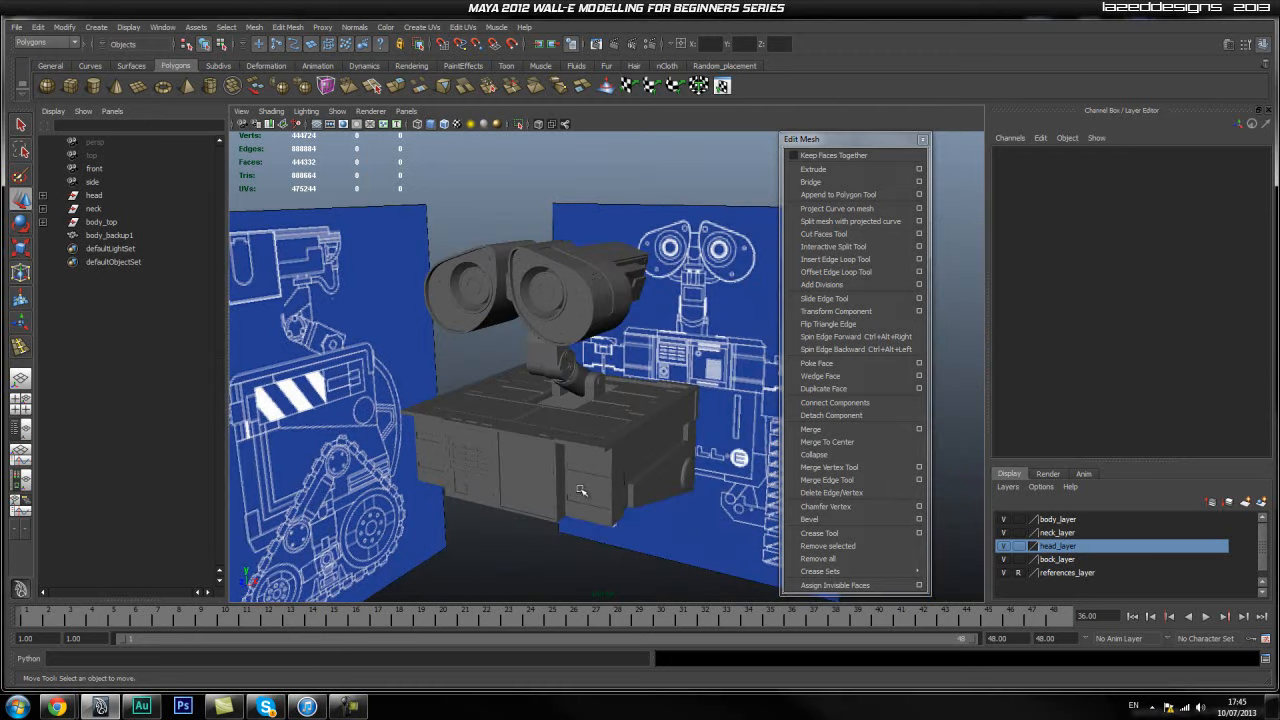
{"action": "left_click", "coordinate": [1003, 547]}
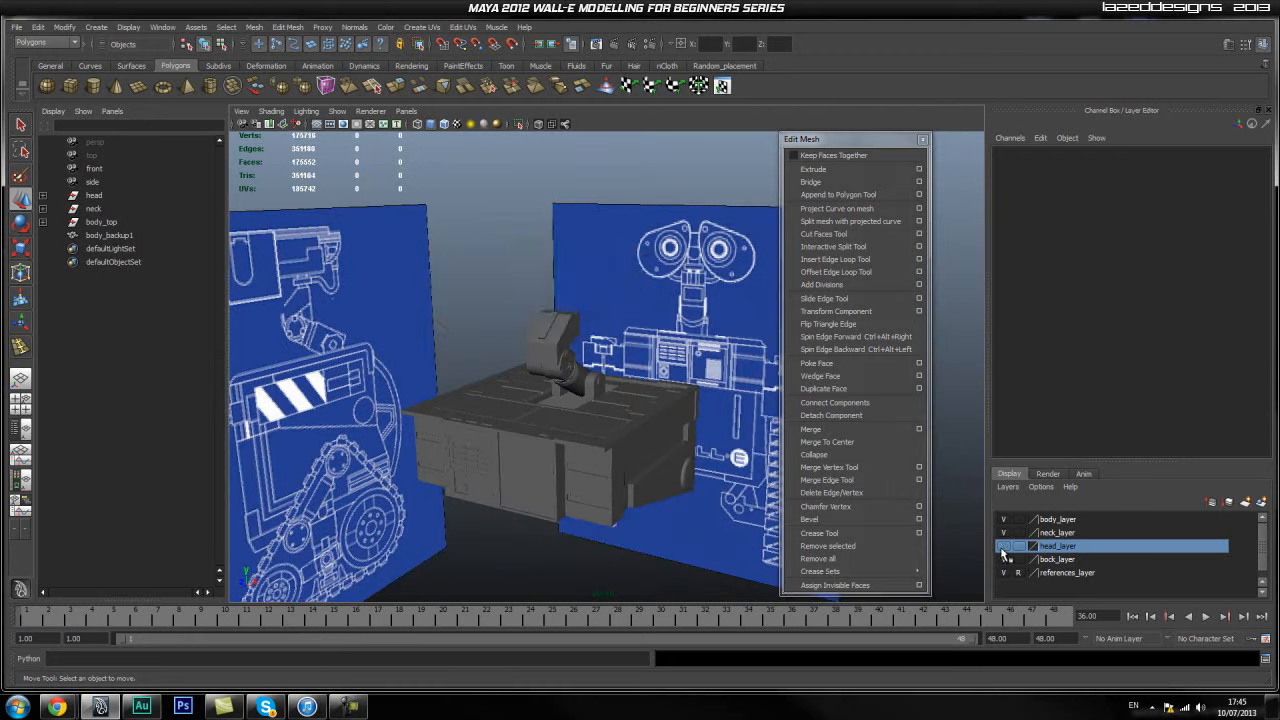
{"action": "left_click", "coordinate": [1004, 533]}
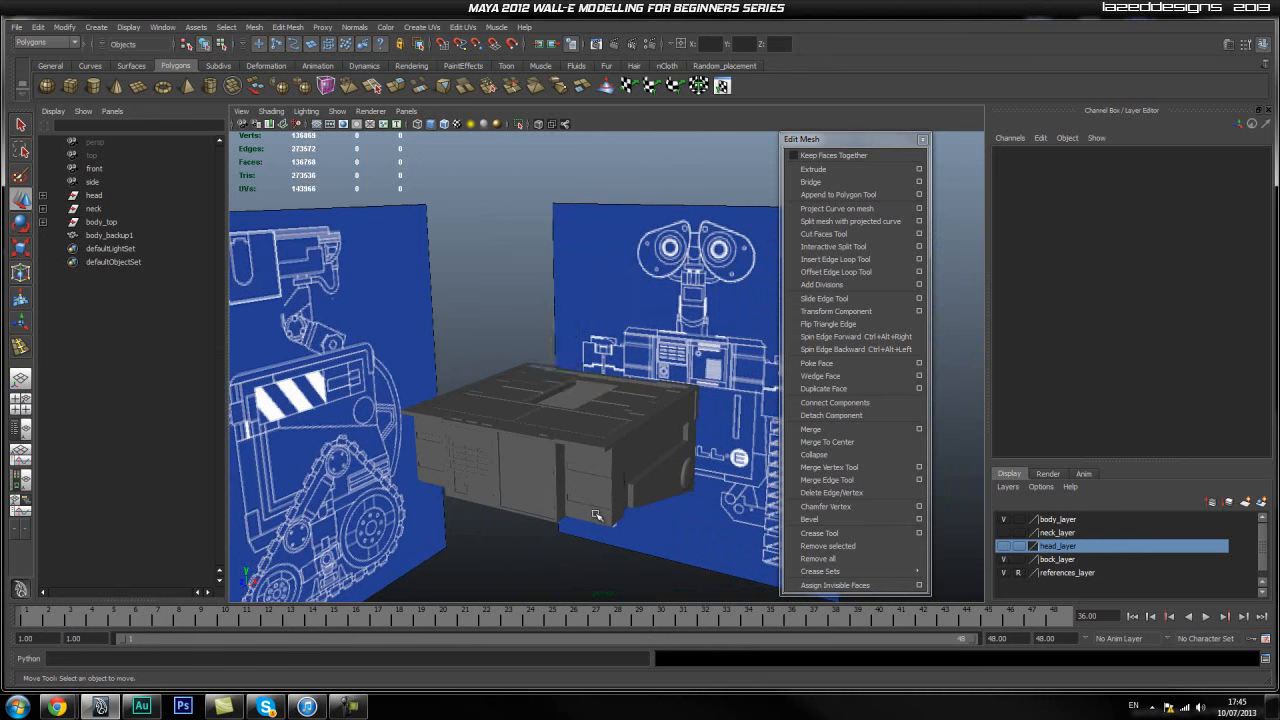
Duplicate the backup mesh body_backup1 and move the copy straight up above the original.
{"action": "left_click_drag", "start_coordinate": [567, 507], "coordinate": [560, 509], "text": "alt"}
{"action": "left_click", "coordinate": [562, 588]}
{"action": "left_click_drag", "start_coordinate": [562, 588], "coordinate": [427, 545], "text": "alt"}
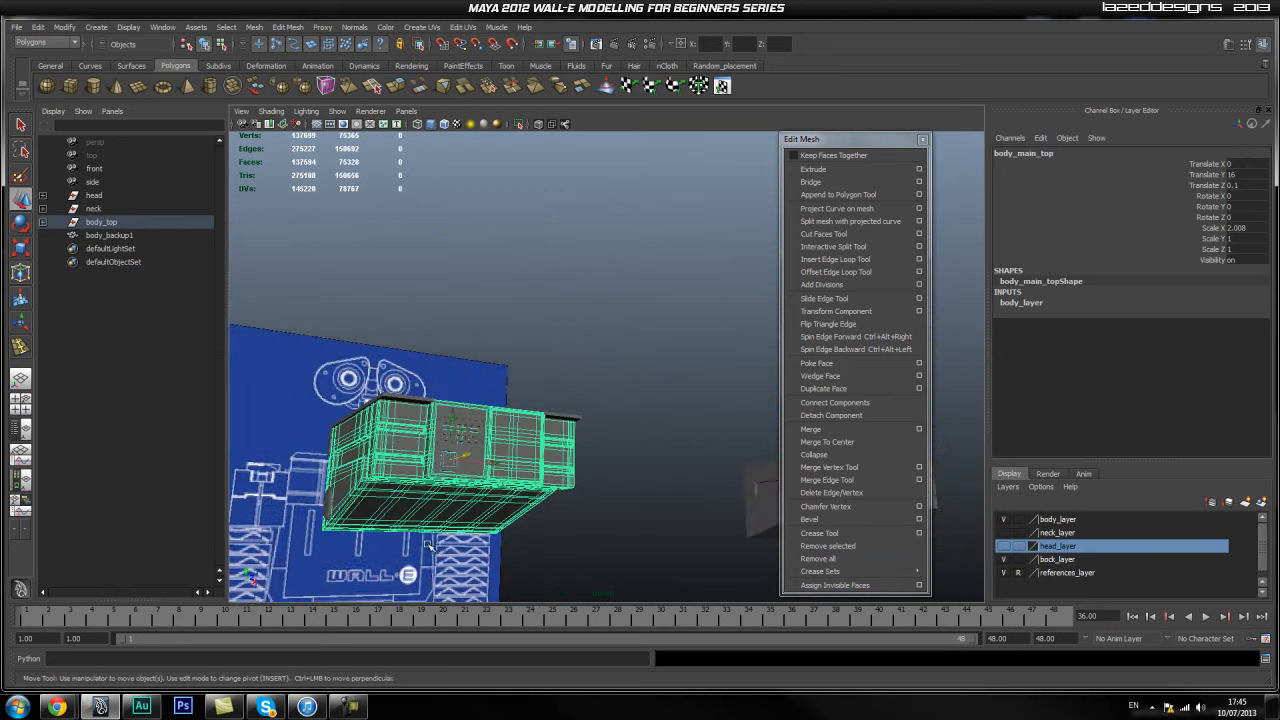
{"action": "left_click", "coordinate": [749, 507]}
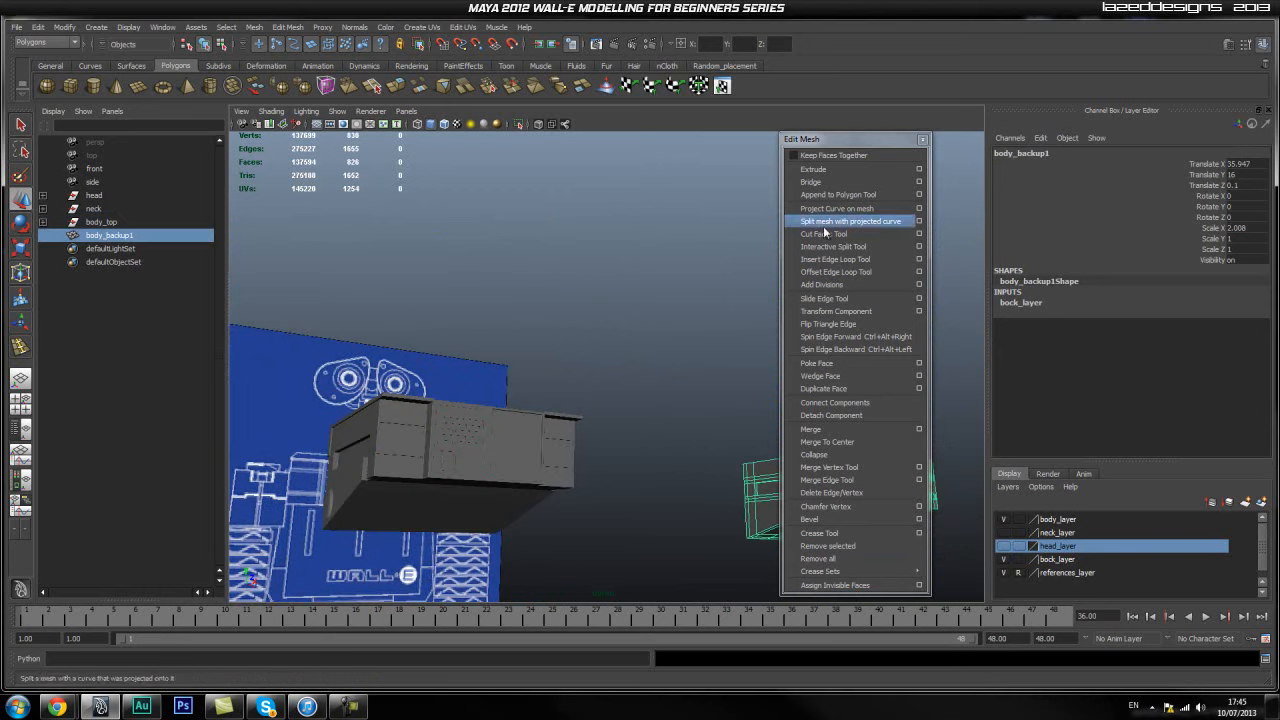
{"action": "left_click_drag", "start_coordinate": [869, 139], "coordinate": [951, 135]}
{"action": "key", "text": "f"}
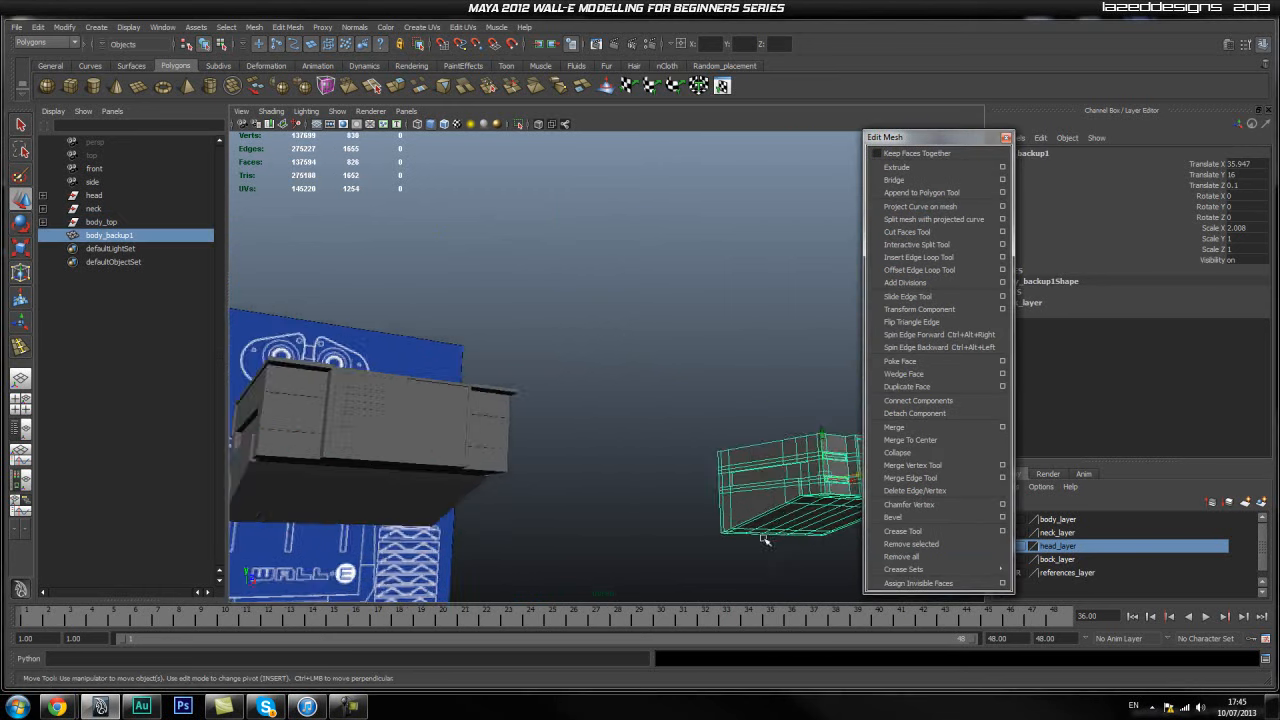
{"action": "mouse_move", "coordinate": [745, 443]}
{"action": "left_mouse_down", "text": "alt"}
{"action": "mouse_move", "coordinate": [700, 449]}
{"action": "mouse_move", "coordinate": [722, 437]}
{"action": "left_mouse_up", "text": "alt"}
{"action": "key", "text": "ctrl+d"}
{"action": "left_click_drag", "start_coordinate": [606, 307], "coordinate": [608, 143]}
Select all the faces on the underside of body_backup1, including the narrow border rows, and extract them from the mesh.
{"action": "left_click", "coordinate": [662, 461]}
{"action": "left_click", "coordinate": [622, 385]}
{"action": "left_click_drag", "start_coordinate": [607, 461], "coordinate": [566, 391], "text": "alt"}
{"action": "right_click_drag", "start_coordinate": [566, 391], "coordinate": [640, 399], "text": "alt"}
{"action": "mouse_move", "coordinate": [640, 399]}
{"action": "left_mouse_down", "text": "alt"}
{"action": "mouse_move", "coordinate": [620, 400]}
{"action": "mouse_move", "coordinate": [711, 389]}
{"action": "mouse_move", "coordinate": [641, 390]}
{"action": "left_mouse_up", "text": "alt"}
{"action": "right_click_drag", "start_coordinate": [641, 390], "coordinate": [628, 418]}
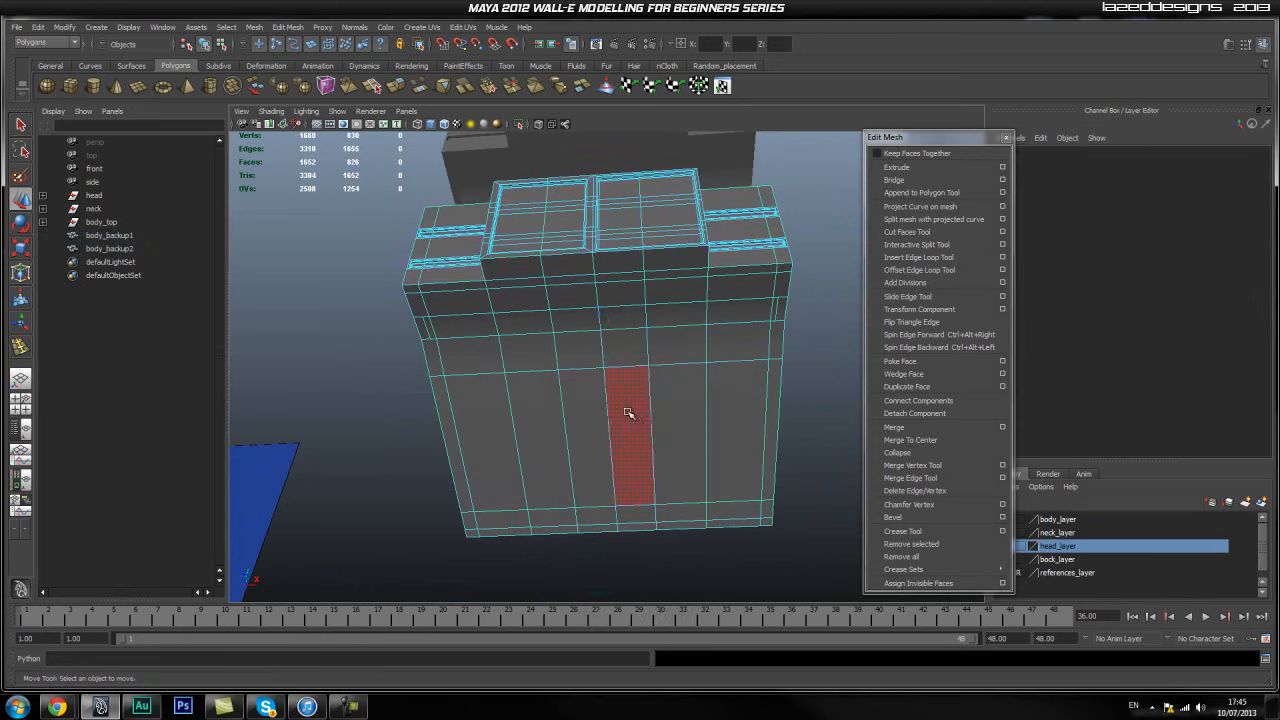
{"action": "left_click", "coordinate": [535, 274]}
{"action": "left_click", "coordinate": [581, 267], "text": "shift"}
{"action": "left_click", "coordinate": [624, 265], "text": "shift"}
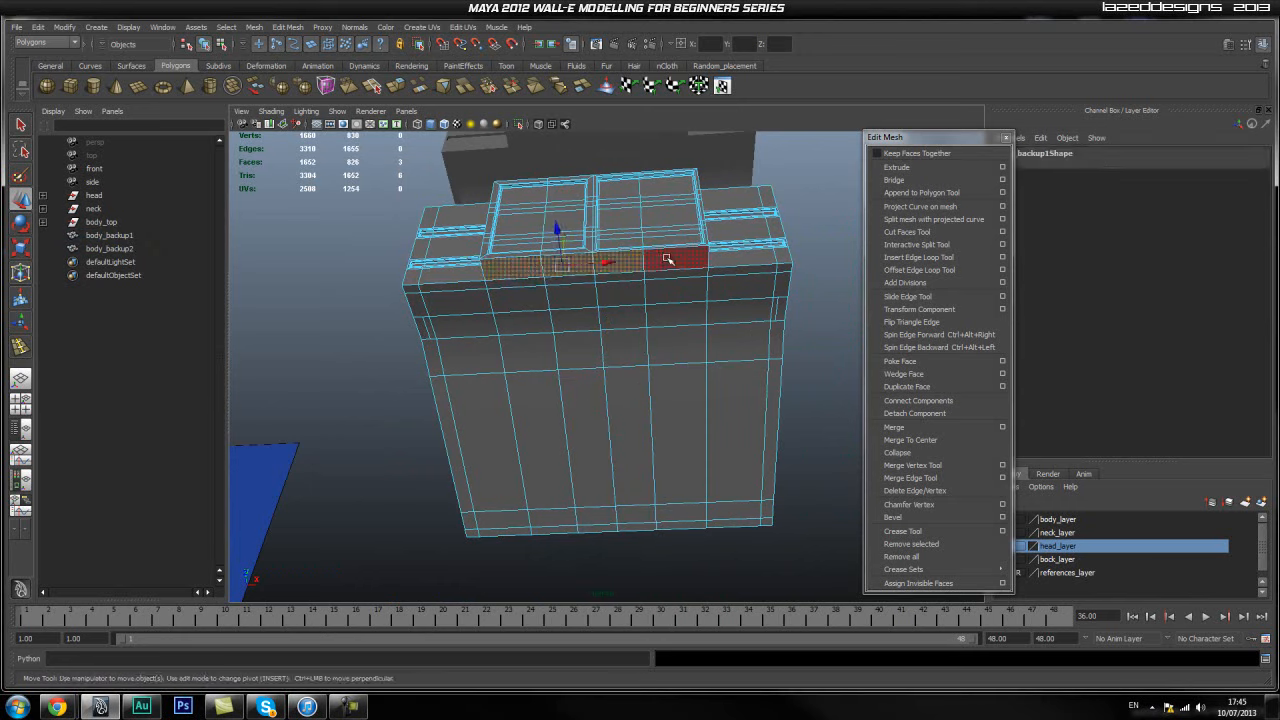
{"action": "left_click", "coordinate": [671, 261], "text": "shift"}
{"action": "key", "text": "q"}
{"action": "left_click", "coordinate": [787, 269], "text": "shift"}
{"action": "left_click", "coordinate": [785, 281], "text": "shift"}
{"action": "left_click", "coordinate": [750, 286], "text": "shift"}
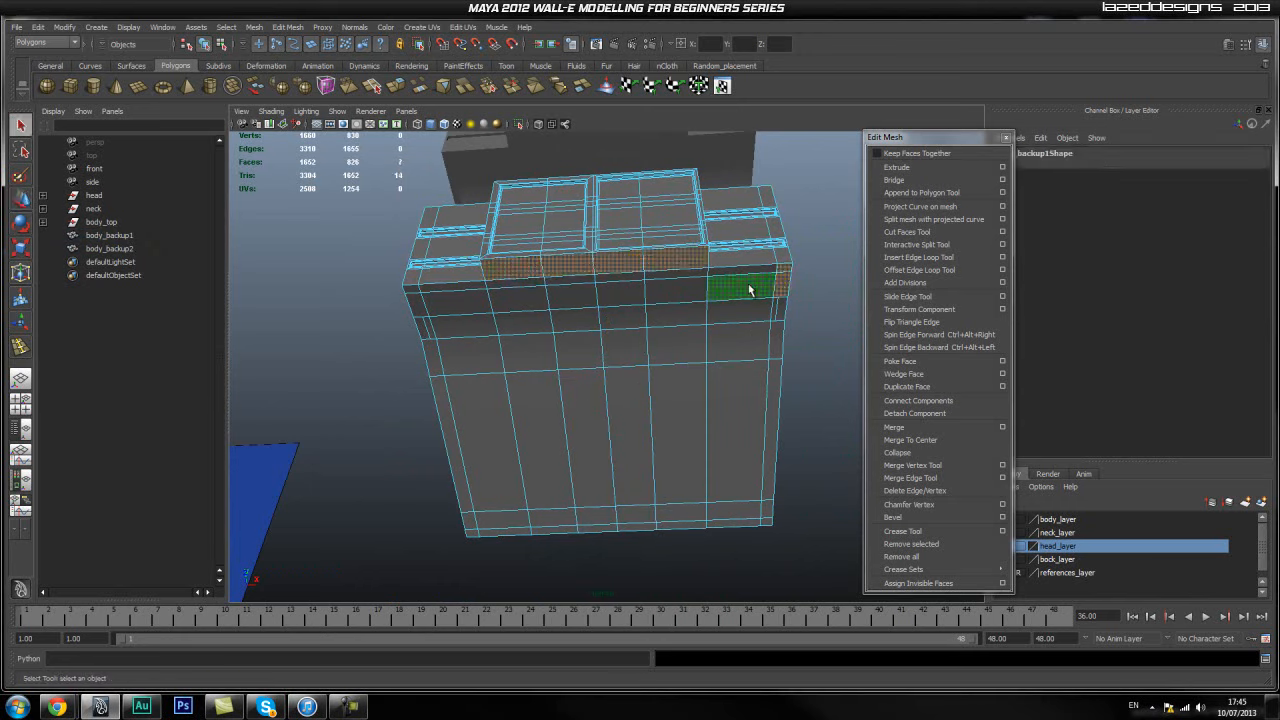
{"action": "left_click", "coordinate": [690, 283], "text": "shift"}
{"action": "left_click", "coordinate": [628, 283], "text": "shift"}
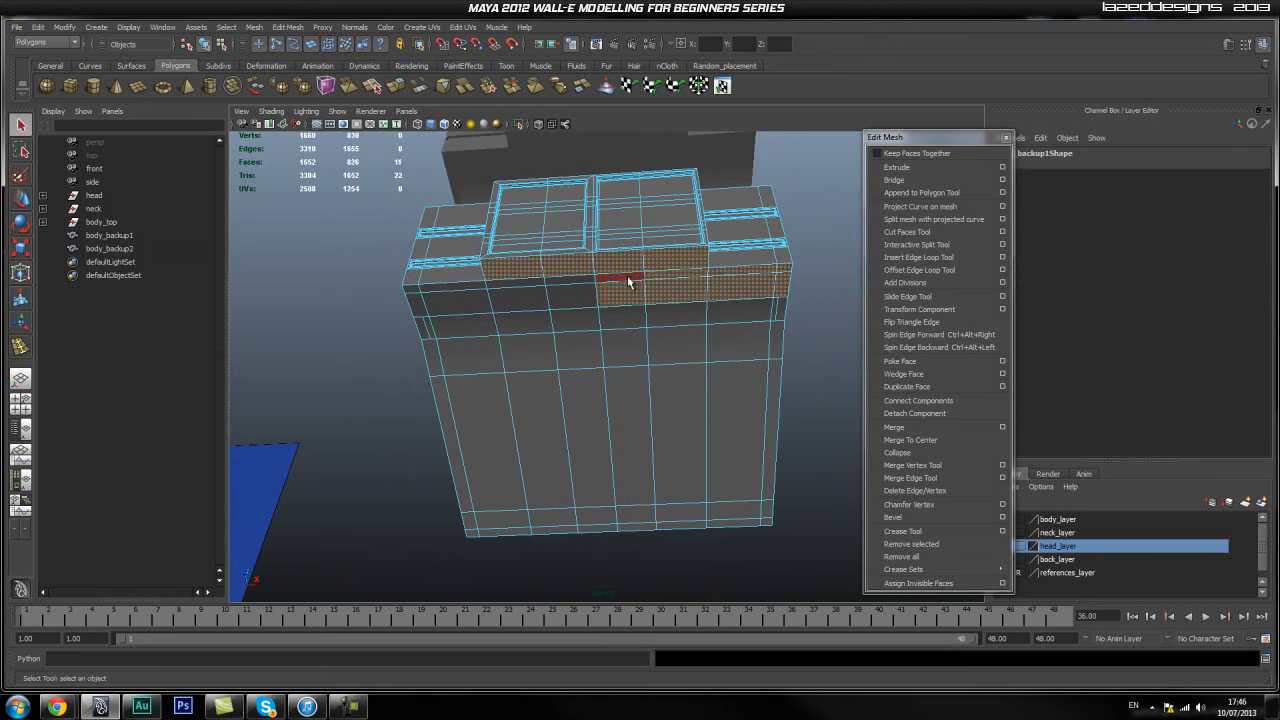
{"action": "left_click", "coordinate": [573, 280], "text": "shift"}
{"action": "left_click", "coordinate": [570, 299], "text": "shift"}
{"action": "left_click", "coordinate": [532, 301], "text": "shift"}
{"action": "left_click", "coordinate": [473, 290], "text": "shift"}
{"action": "left_click", "coordinate": [433, 303], "text": "shift"}
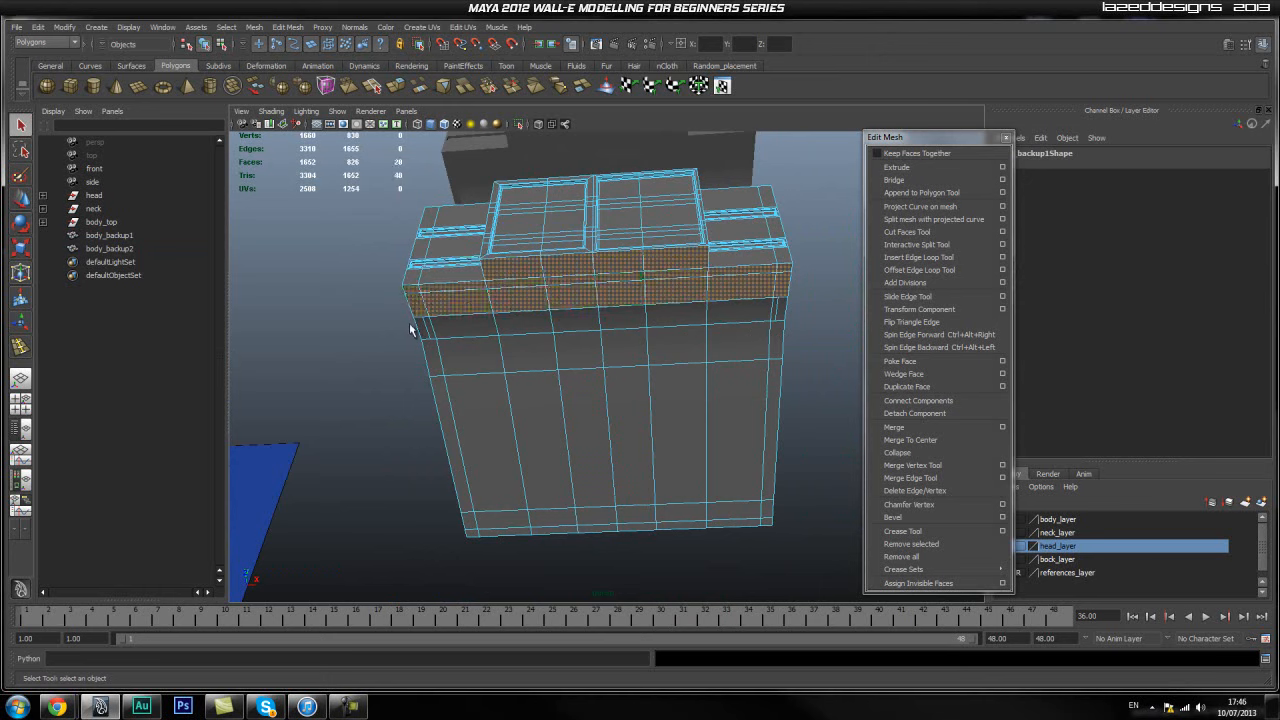
{"action": "left_click", "coordinate": [473, 330], "text": "shift"}
{"action": "left_click", "coordinate": [525, 324], "text": "shift"}
{"action": "left_click", "coordinate": [581, 319], "text": "shift"}
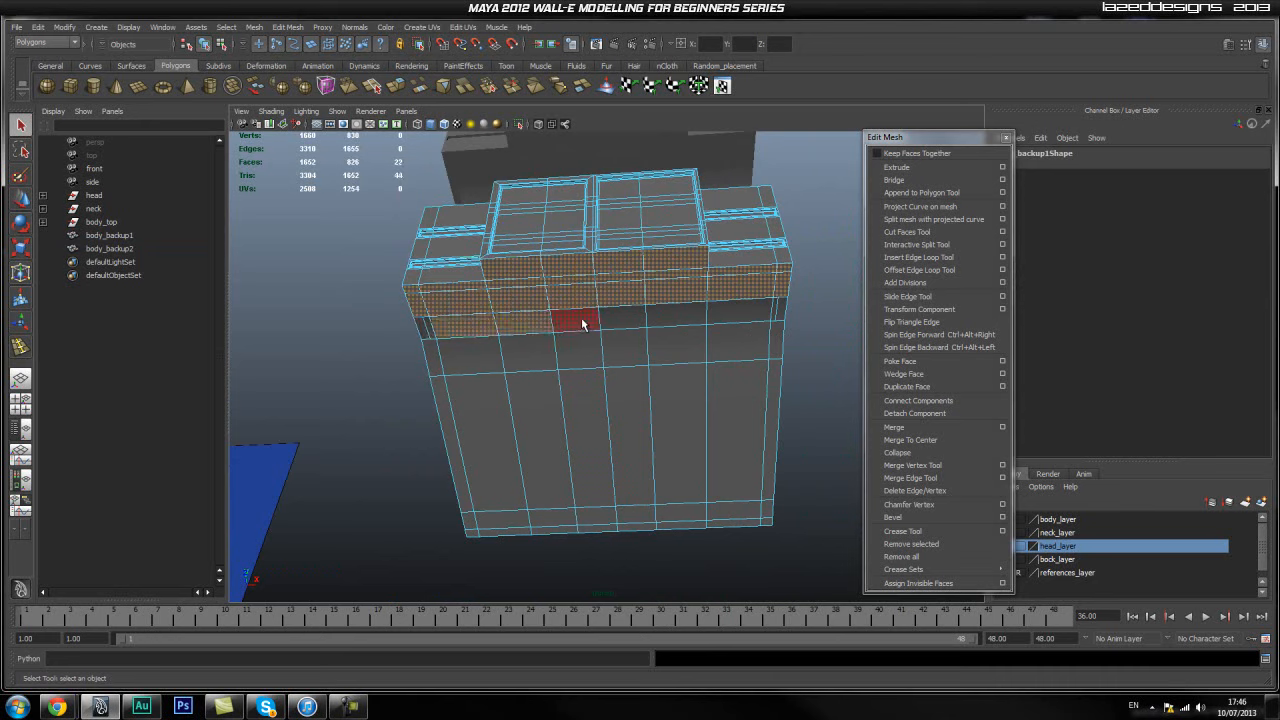
{"action": "left_click", "coordinate": [628, 321], "text": "shift"}
{"action": "left_click", "coordinate": [676, 320], "text": "shift"}
{"action": "left_click", "coordinate": [735, 323], "text": "shift"}
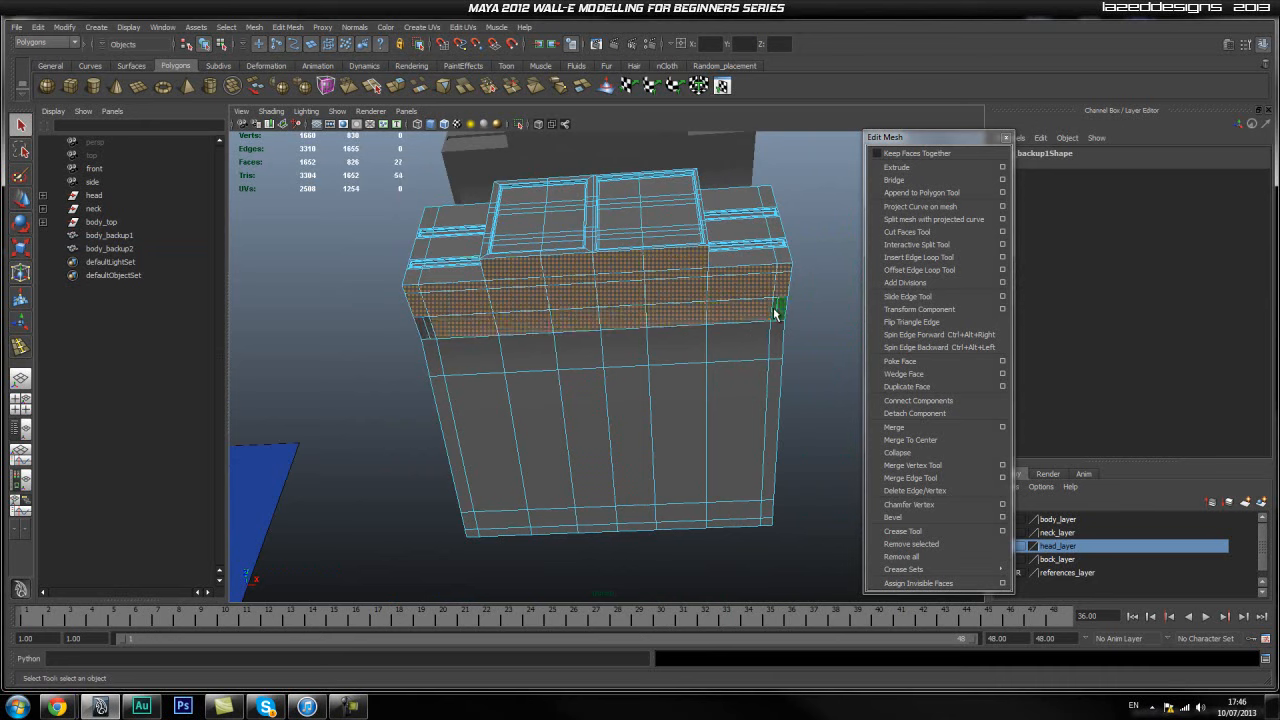
{"action": "left_click", "coordinate": [434, 358], "text": "shift"}
{"action": "left_click", "coordinate": [472, 358], "text": "shift"}
{"action": "left_click", "coordinate": [528, 355], "text": "shift"}
{"action": "left_click", "coordinate": [580, 352], "text": "shift"}
{"action": "left_click", "coordinate": [625, 350], "text": "shift"}
{"action": "left_click", "coordinate": [678, 348], "text": "shift"}
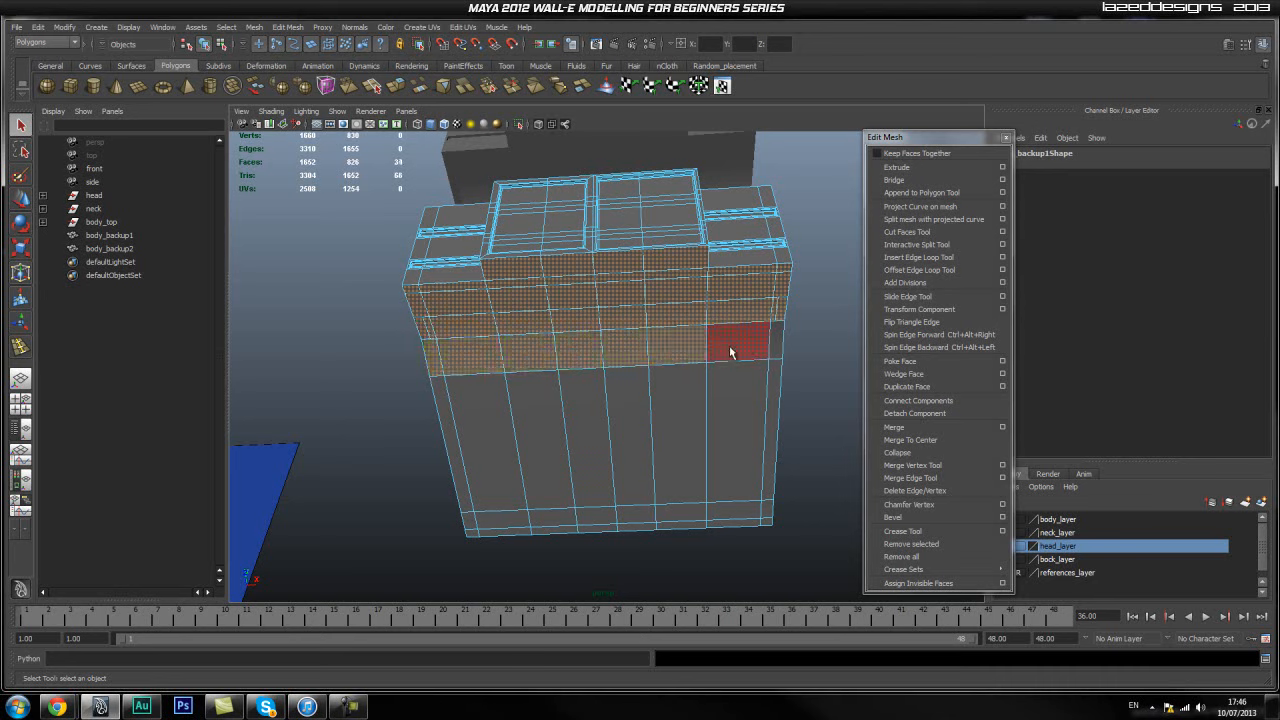
{"action": "left_click", "coordinate": [730, 352], "text": "shift"}
{"action": "left_click", "coordinate": [777, 345], "text": "shift"}
{"action": "left_click", "coordinate": [777, 420], "text": "shift"}
{"action": "left_click", "coordinate": [737, 430], "text": "shift"}
{"action": "left_click", "coordinate": [683, 427], "text": "shift"}
{"action": "left_click", "coordinate": [634, 440], "text": "shift"}
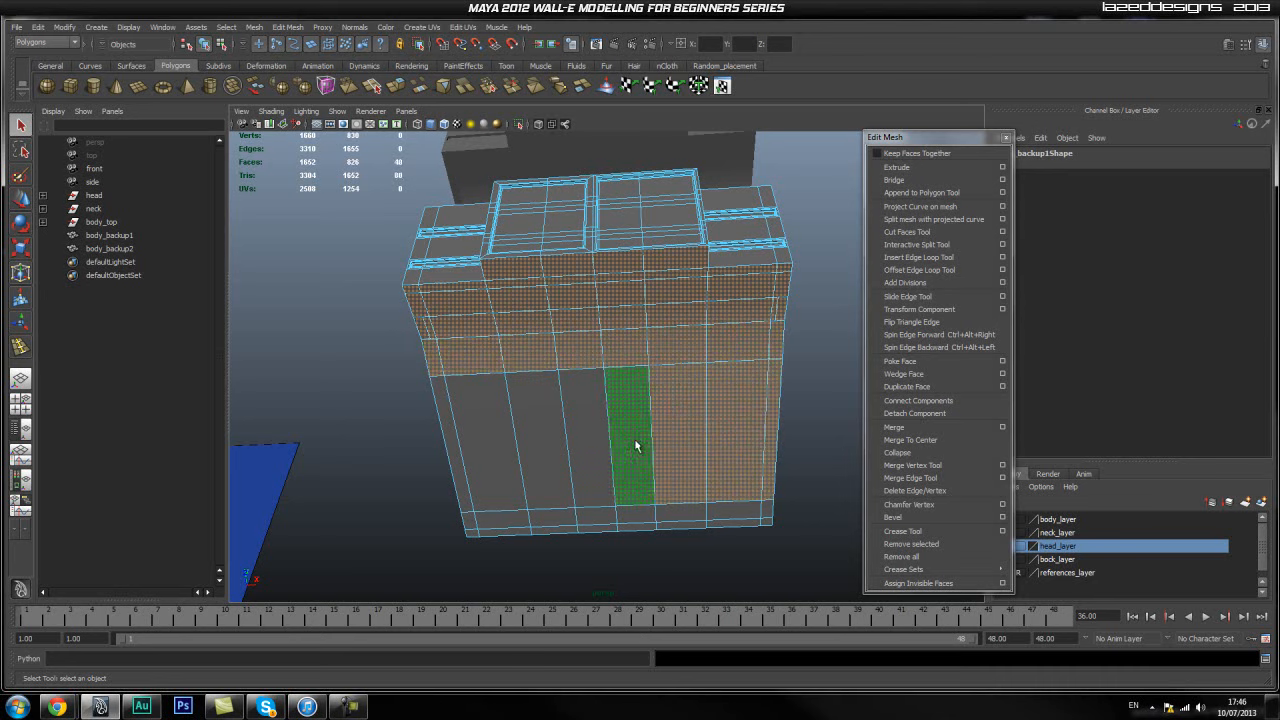
{"action": "left_click", "coordinate": [583, 440], "text": "shift"}
{"action": "left_click", "coordinate": [536, 442], "text": "shift"}
{"action": "left_click", "coordinate": [481, 445], "text": "shift"}
{"action": "left_click", "coordinate": [458, 488], "text": "shift"}
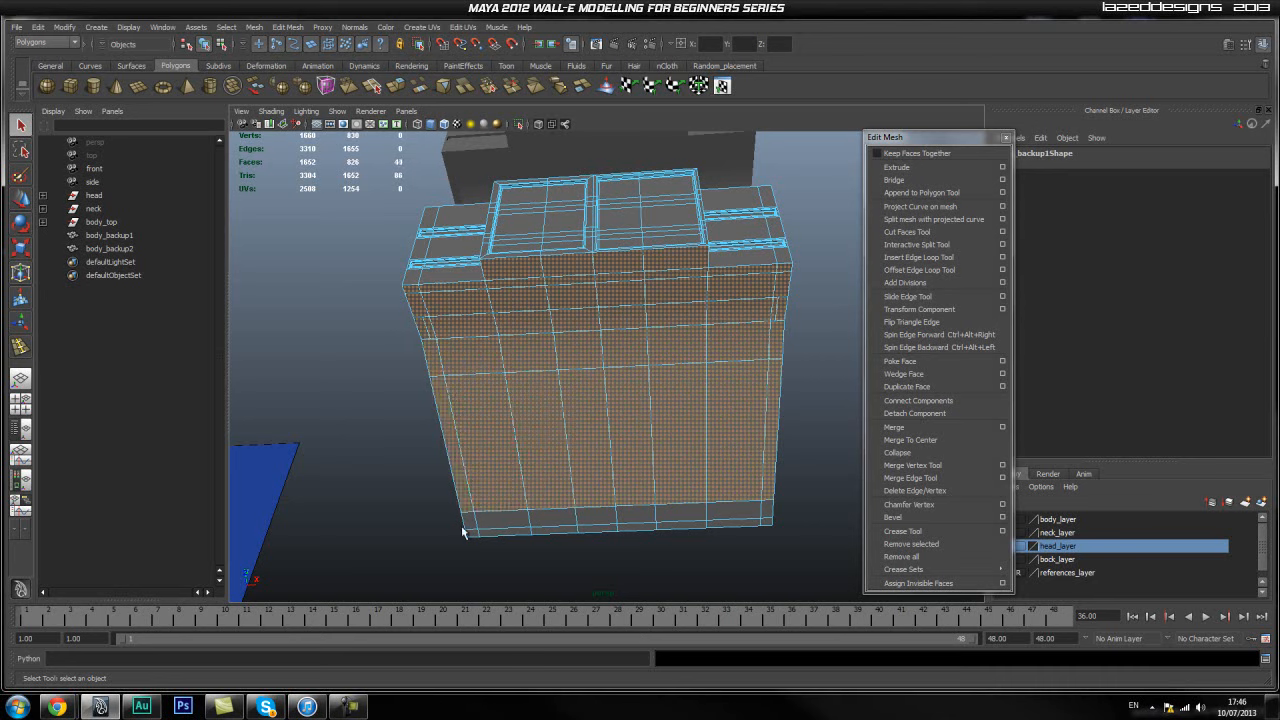
{"action": "left_click", "coordinate": [493, 522], "text": "shift"}
{"action": "left_click", "coordinate": [545, 518], "text": "shift"}
{"action": "left_click", "coordinate": [595, 518], "text": "shift"}
{"action": "left_click", "coordinate": [638, 517], "text": "shift"}
{"action": "left_click", "coordinate": [683, 516], "text": "shift"}
{"action": "left_click", "coordinate": [735, 515], "text": "shift"}
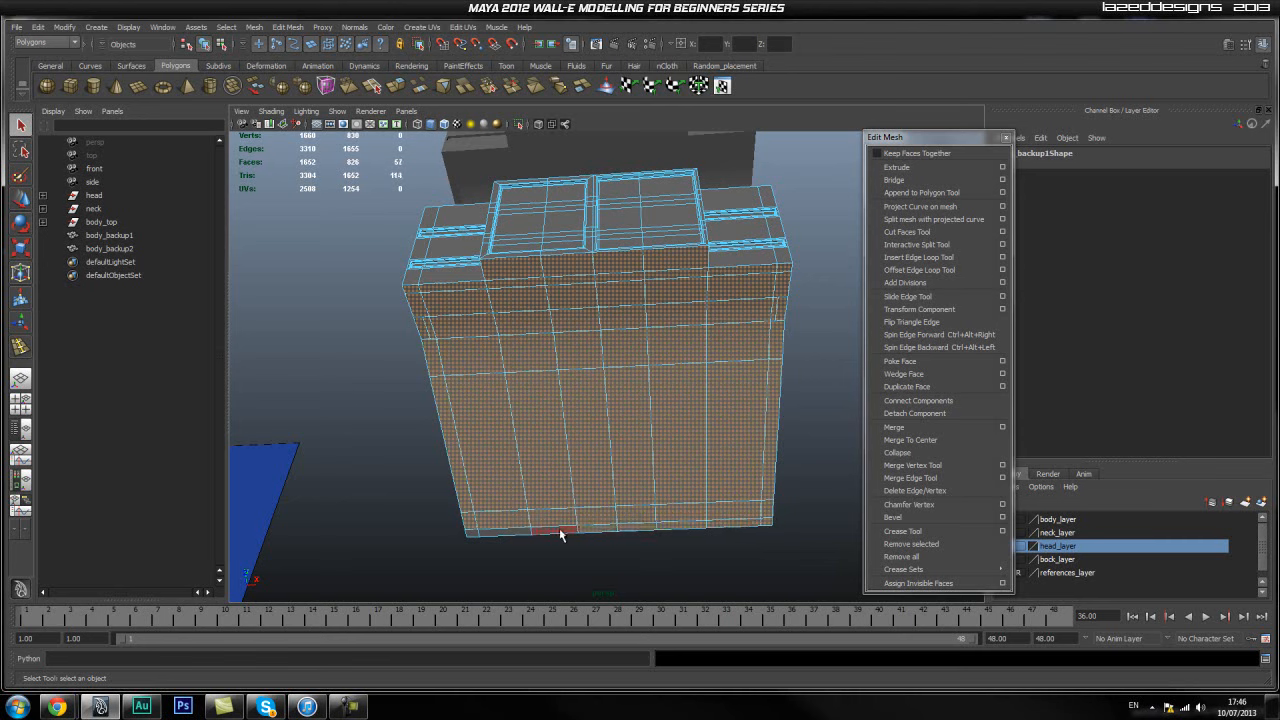
{"action": "left_click", "coordinate": [471, 535], "text": "shift"}
{"action": "left_click_drag", "start_coordinate": [748, 400], "coordinate": [697, 426], "text": "alt"}
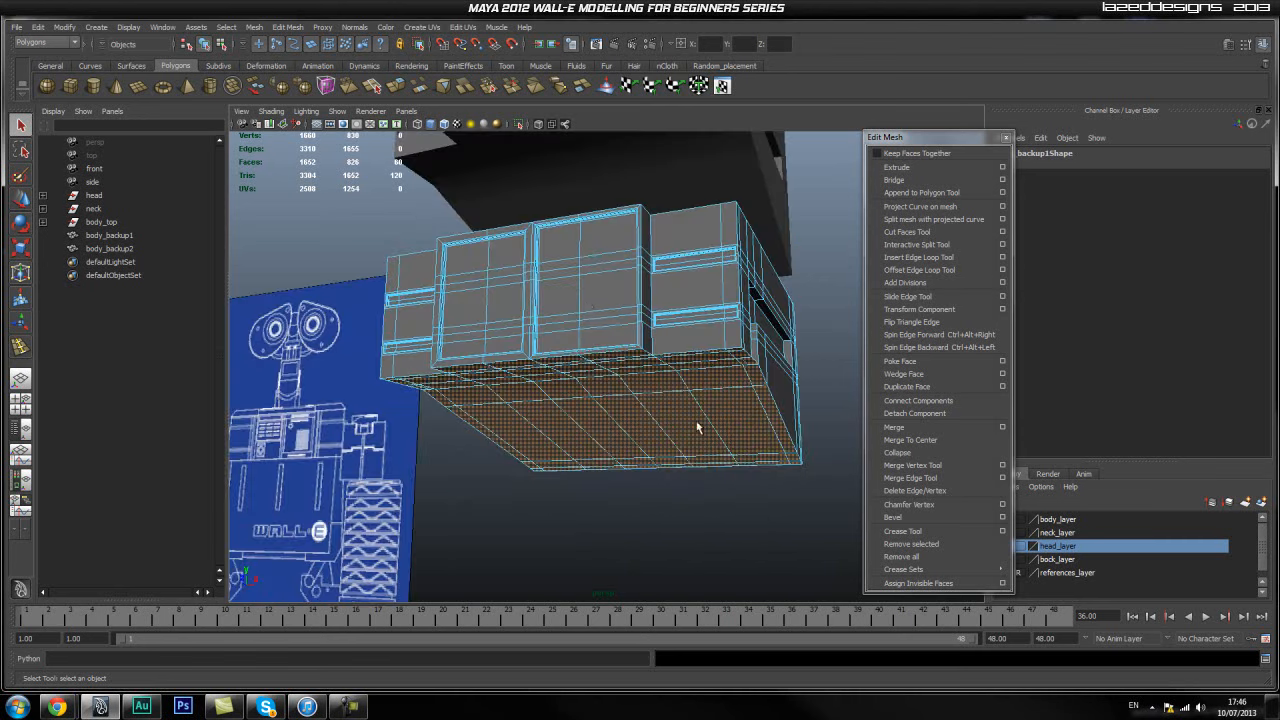
{"action": "left_click", "coordinate": [197, 28]}
{"action": "mouse_move", "coordinate": [250, 28]}
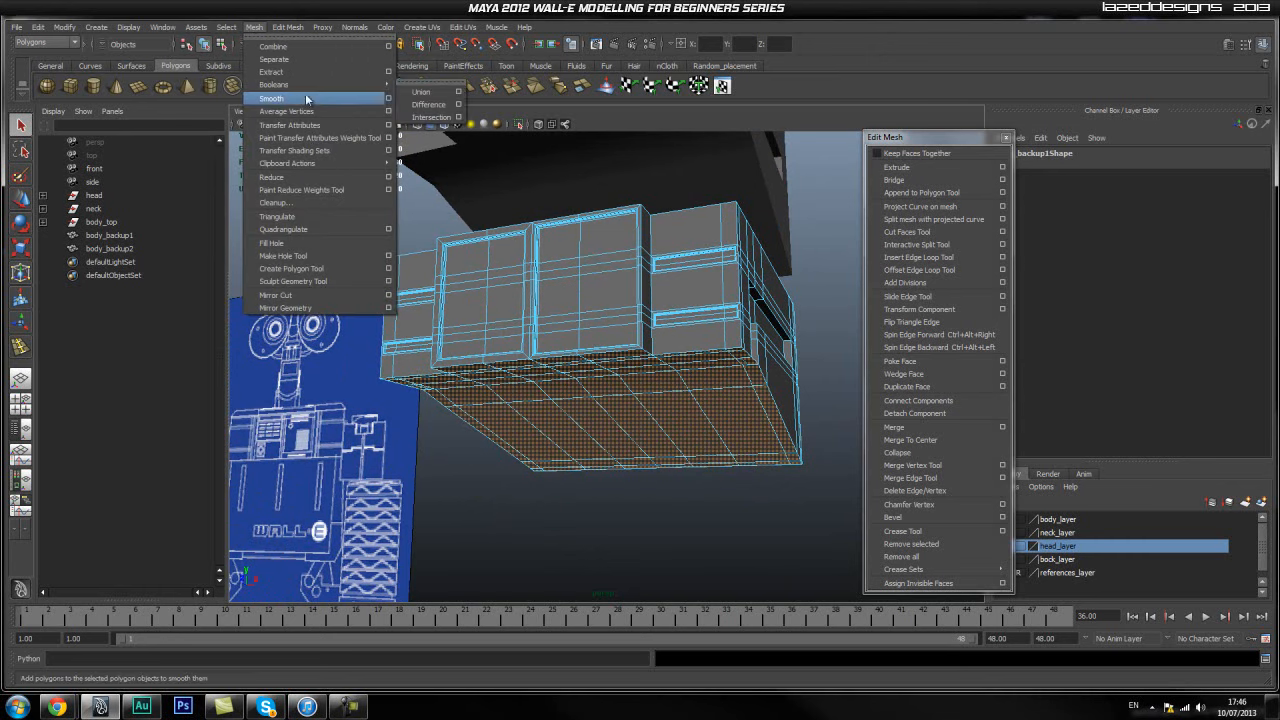
{"action": "left_click", "coordinate": [290, 60]}
Examine the extracted underside pieces by selecting individual surfaces on the model and inside the expanded body_backup1 group.
{"action": "left_click_drag", "start_coordinate": [535, 351], "coordinate": [608, 348], "text": "alt"}
{"action": "key", "text": "w"}
{"action": "right_click_drag", "start_coordinate": [580, 454], "coordinate": [636, 436]}
{"action": "left_click", "coordinate": [650, 496]}
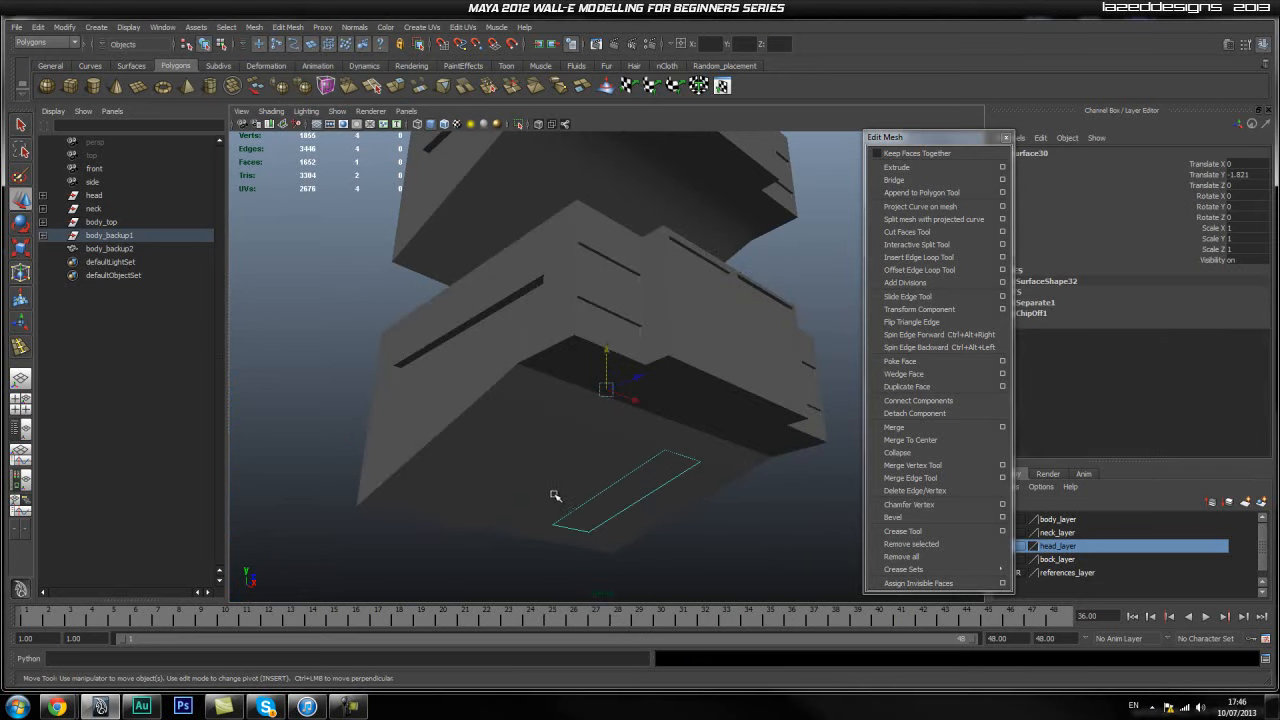
{"action": "left_click", "coordinate": [276, 413]}
{"action": "left_click", "coordinate": [98, 236]}
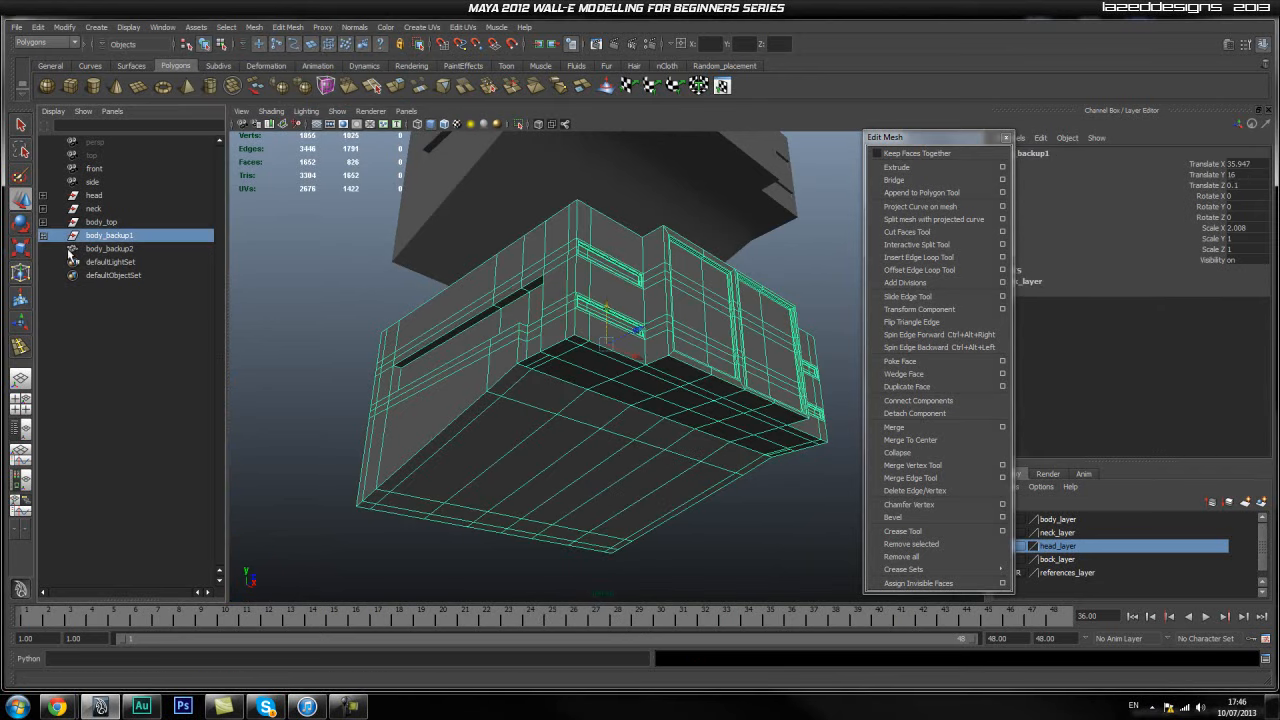
{"action": "left_click", "coordinate": [43, 236]}
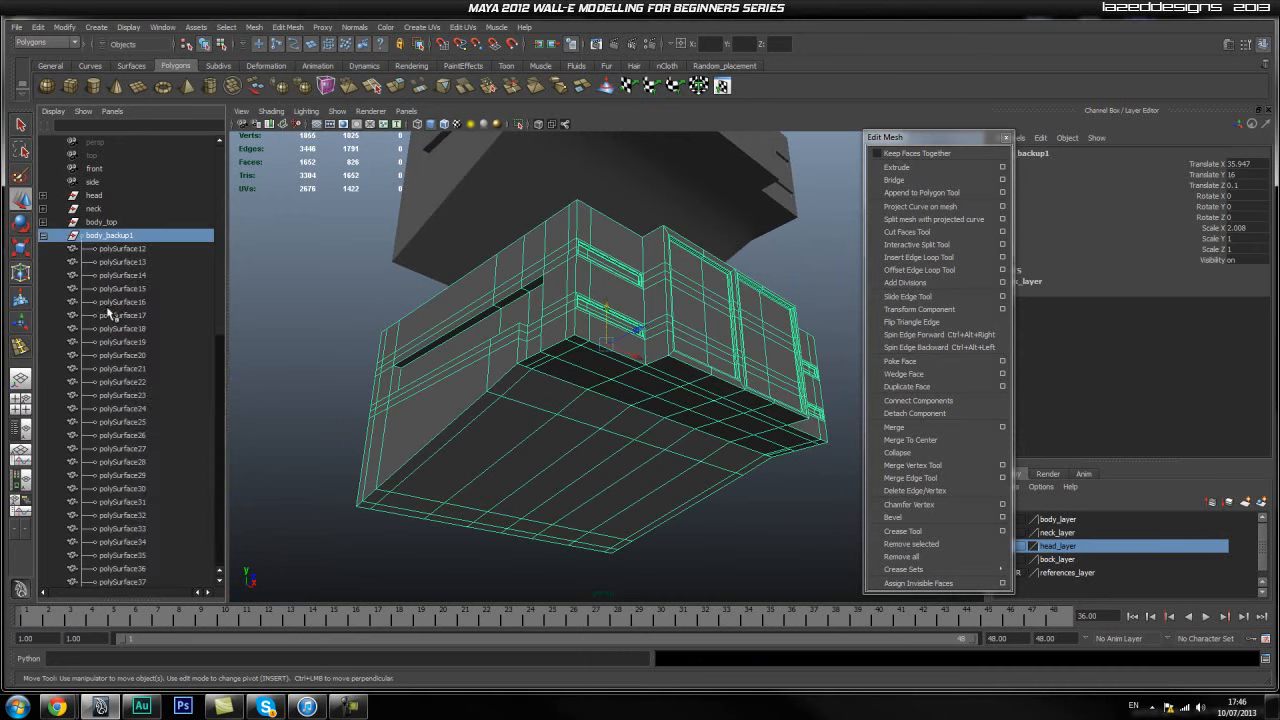
{"action": "left_click", "coordinate": [110, 301]}
{"action": "left_click", "coordinate": [112, 342]}
{"action": "left_click", "coordinate": [117, 409]}
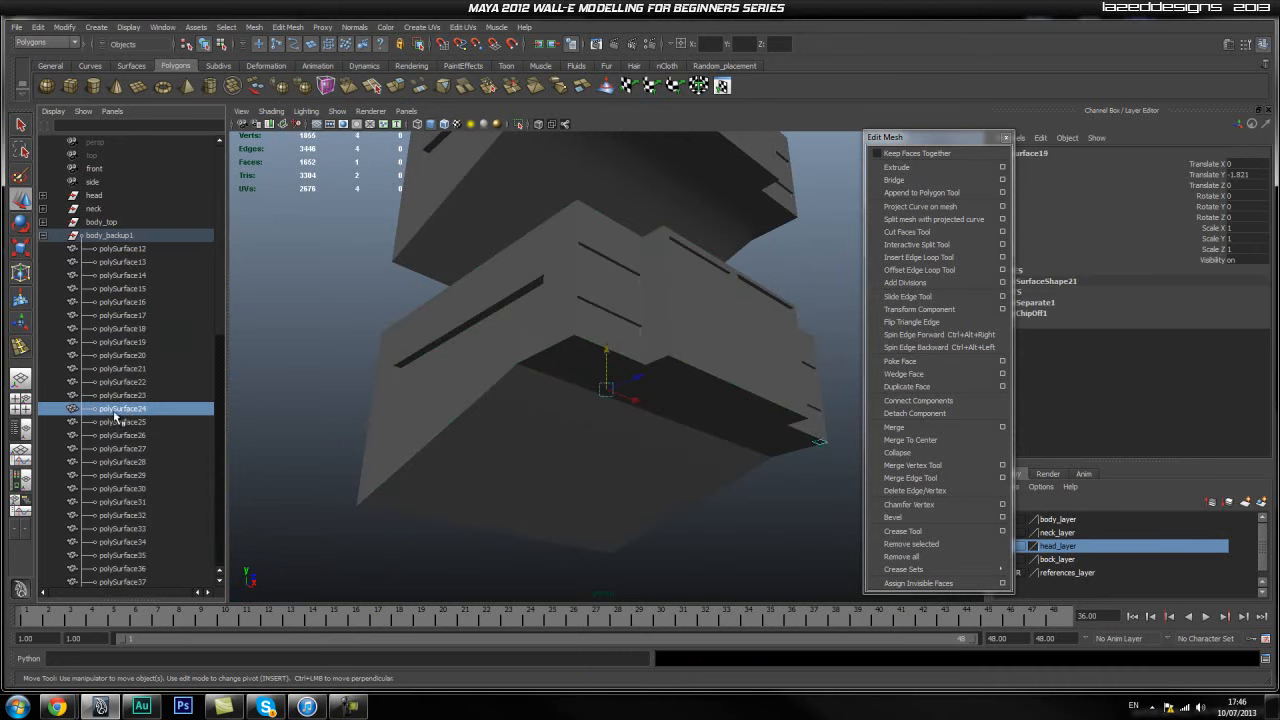
Collapse the body_backup1 group and delete it with all its extracted surface pieces.
{"action": "left_click", "coordinate": [43, 236]}
{"action": "left_click", "coordinate": [80, 236]}
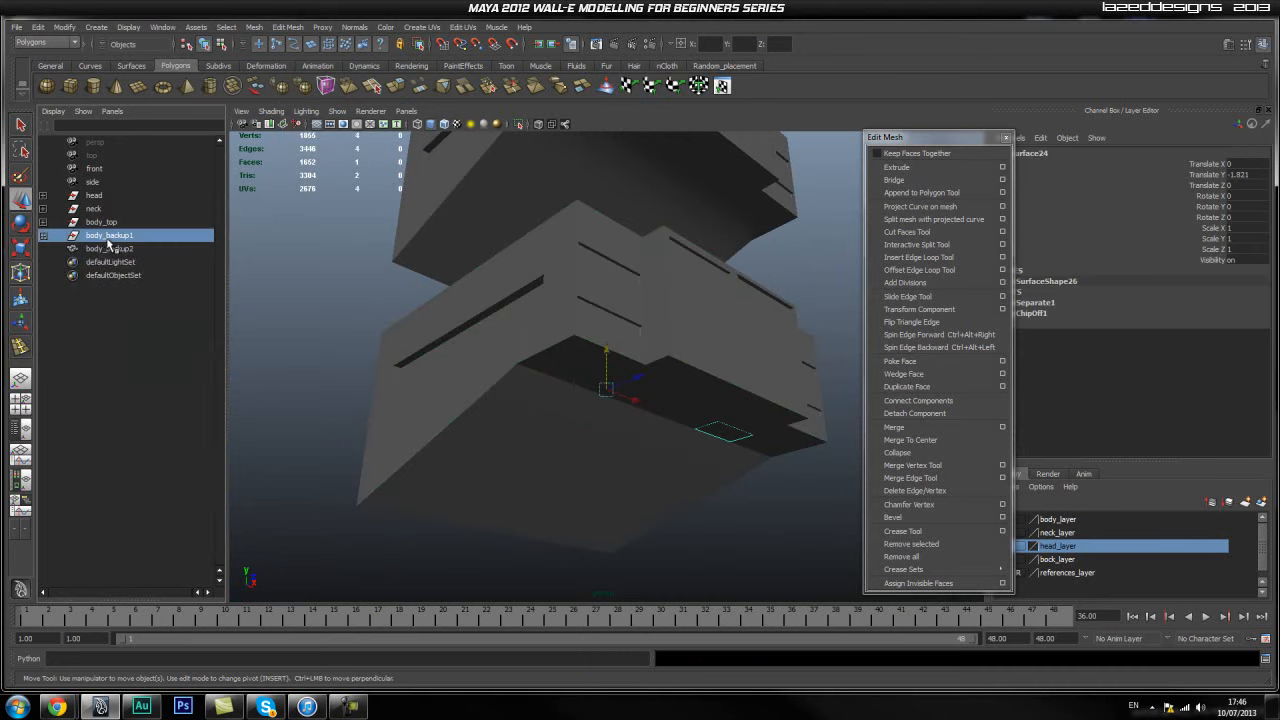
{"action": "key", "text": "Delete"}
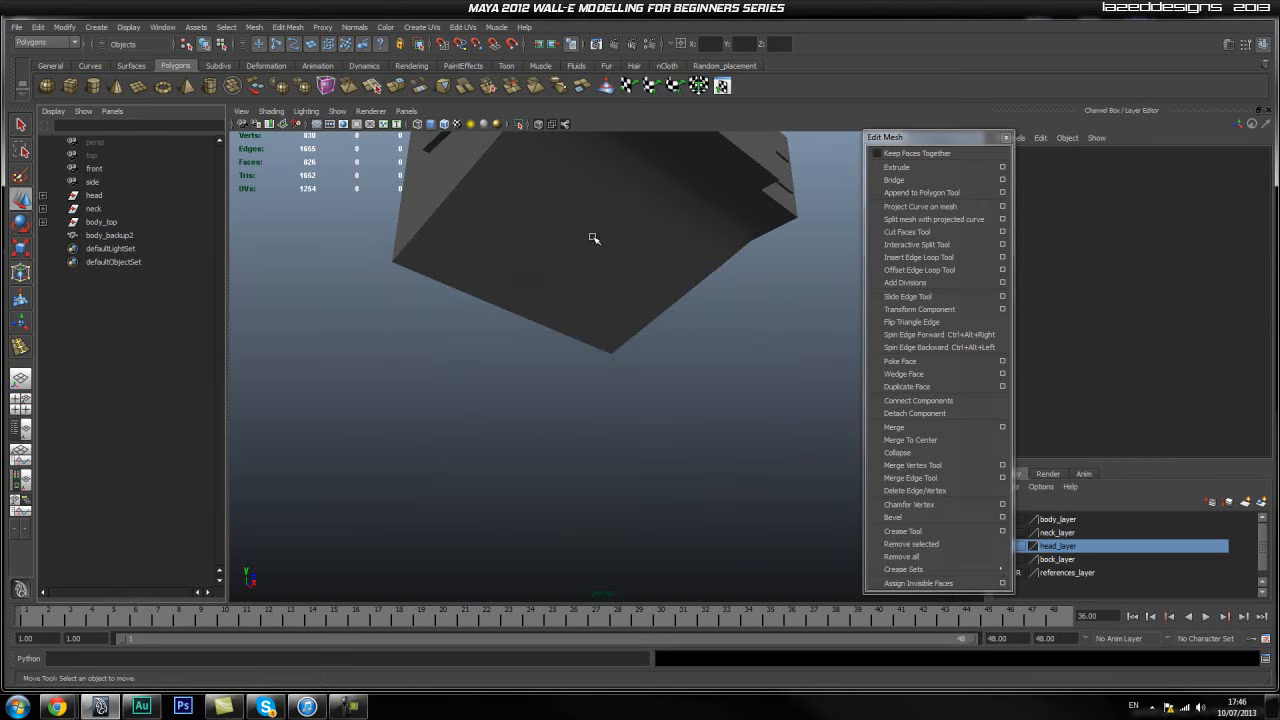
Duplicate the backup mesh body_backup2 and move the original straight down below its copy.
{"action": "left_click", "coordinate": [149, 237]}
{"action": "left_click_drag", "start_coordinate": [722, 275], "coordinate": [669, 283], "text": "alt"}
{"action": "key", "text": "ctrl+d"}
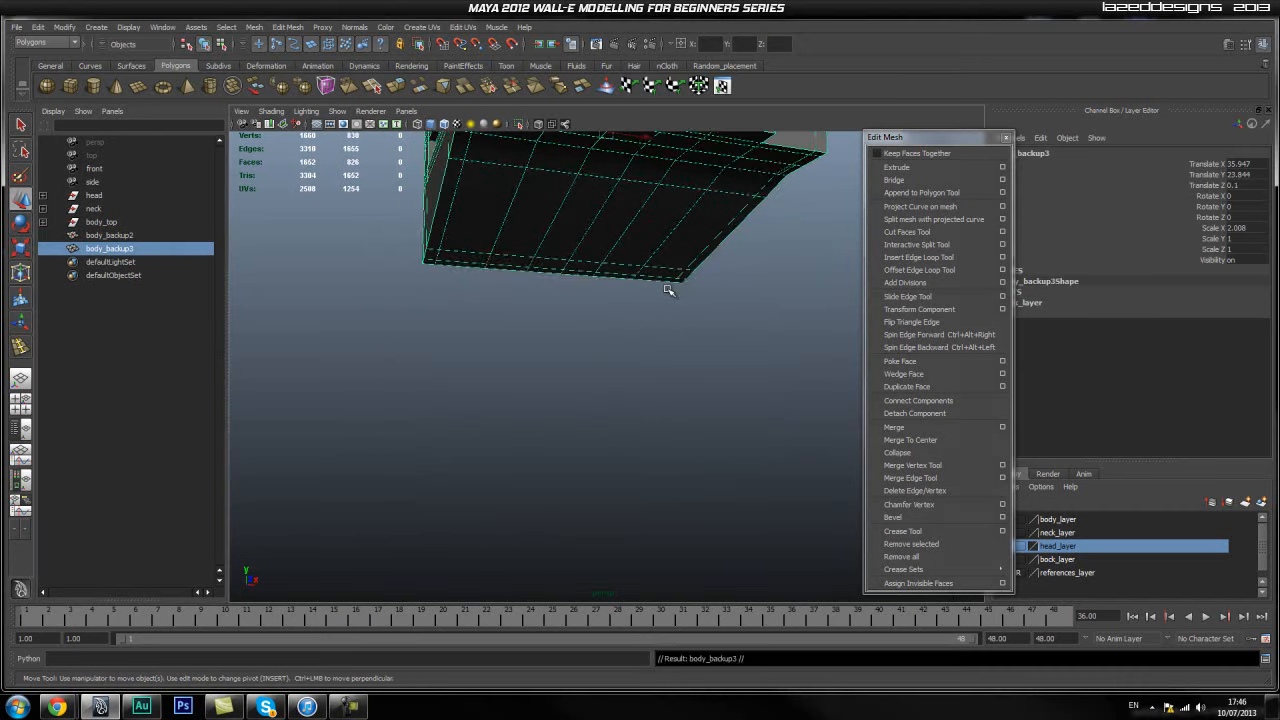
{"action": "scroll", "coordinate": [652, 249], "scroll_direction": "down", "scroll_amount": 3}
{"action": "left_click", "coordinate": [590, 270]}
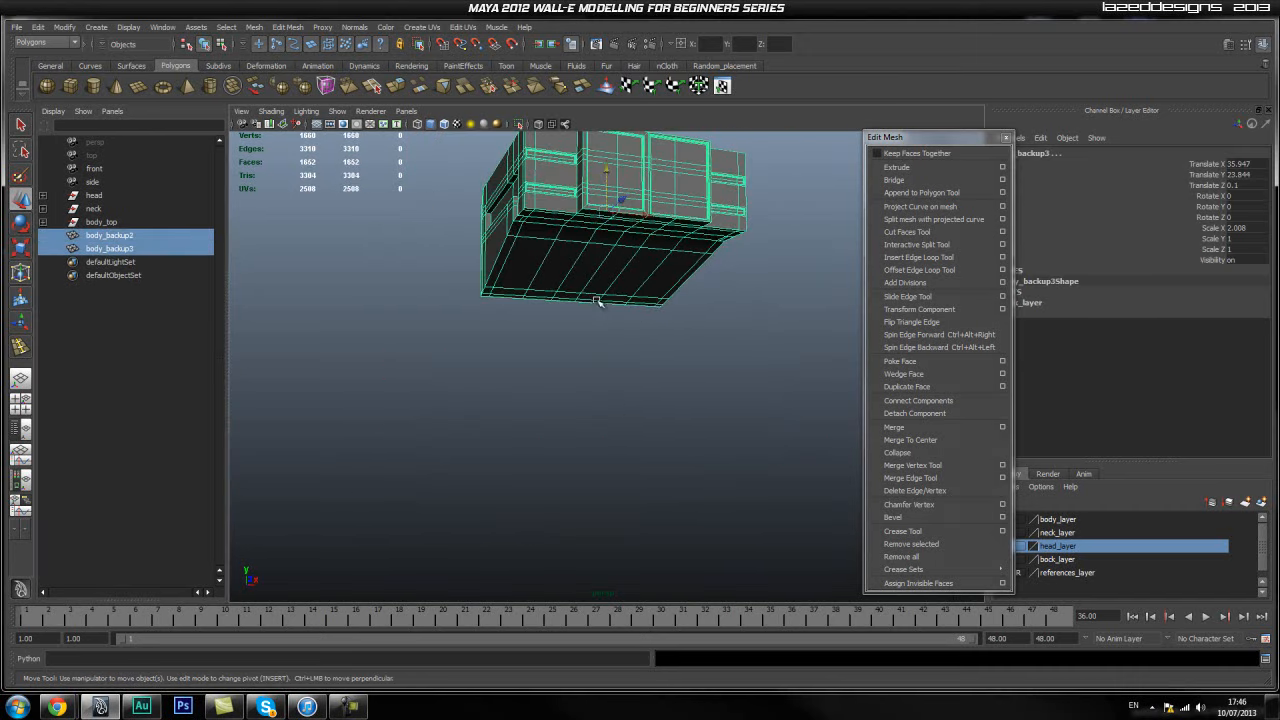
{"action": "left_click_drag", "start_coordinate": [605, 170], "coordinate": [610, 330]}
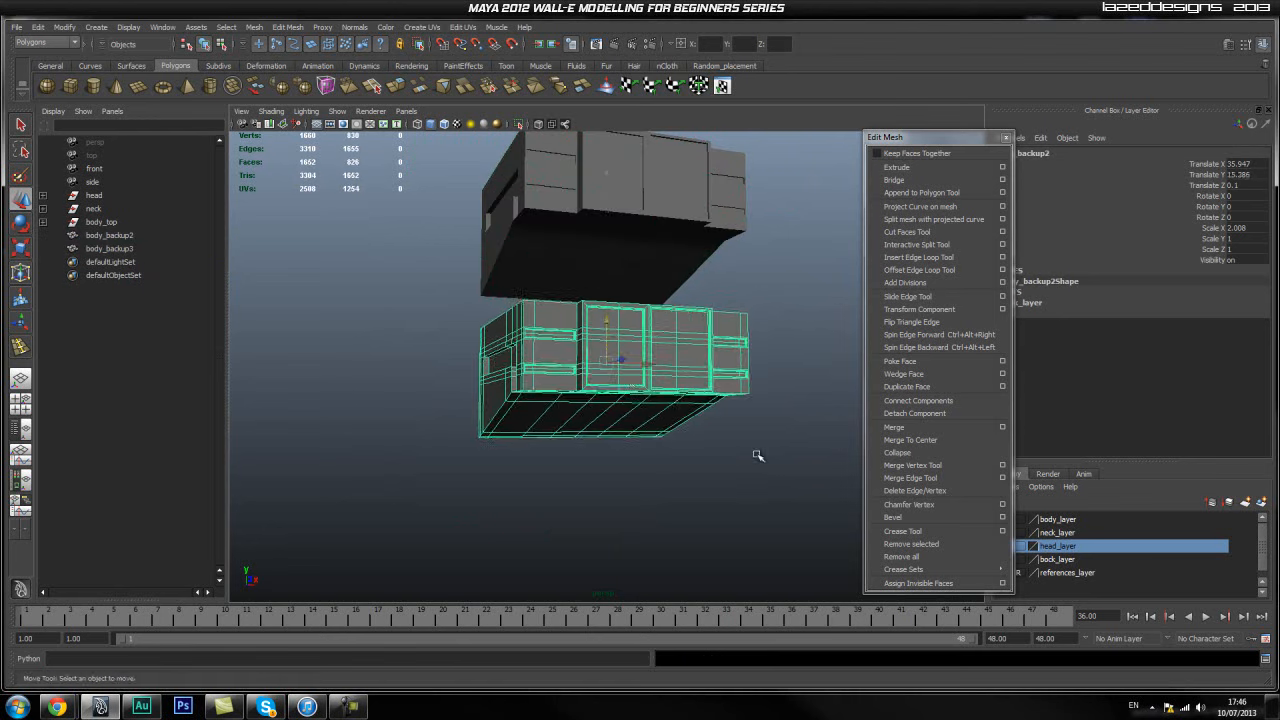
{"action": "left_click", "coordinate": [757, 457]}
Select the underside faces of body_backup2 from beneath the raised door panels through the front cross rows, including the outer edge faces.
{"action": "left_click", "coordinate": [557, 422]}
{"action": "left_click_drag", "start_coordinate": [447, 353], "coordinate": [674, 400], "text": "alt"}
{"action": "right_click_drag", "start_coordinate": [674, 400], "coordinate": [680, 432]}
{"action": "key", "text": "q"}
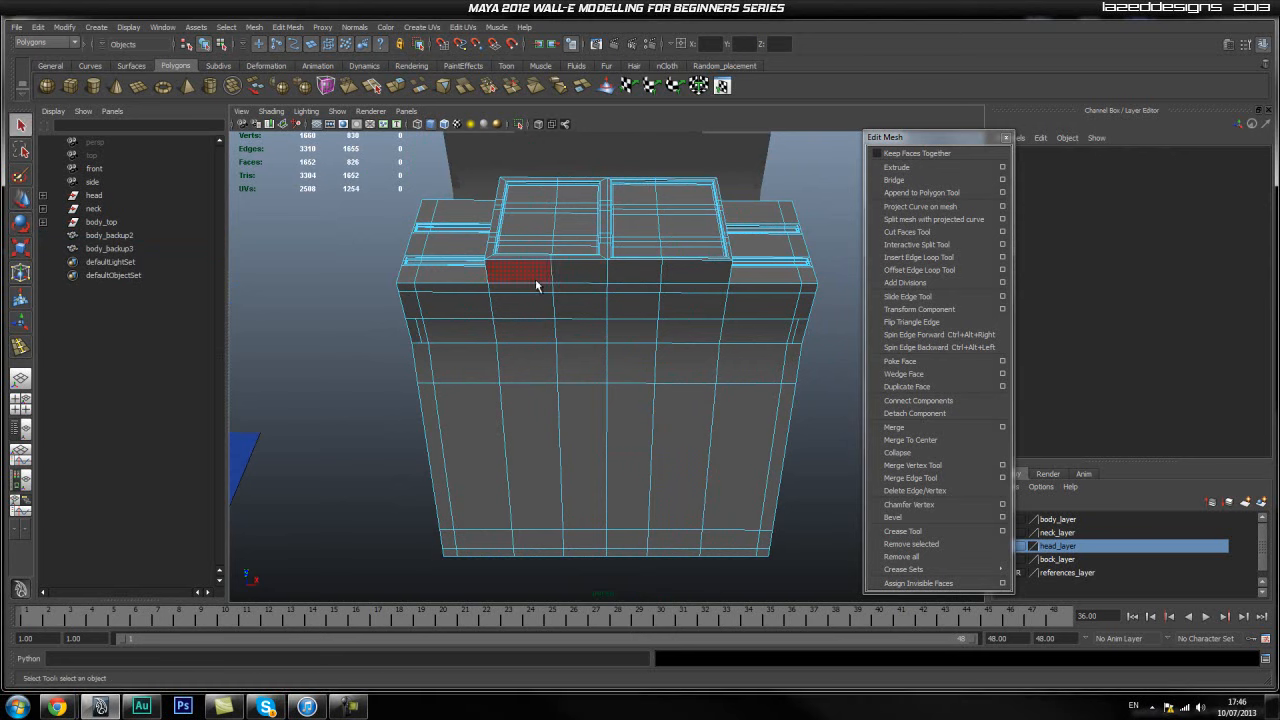
{"action": "left_click", "coordinate": [531, 280]}
{"action": "left_click", "coordinate": [595, 280], "text": "shift"}
{"action": "left_click", "coordinate": [640, 280], "text": "shift"}
{"action": "left_click", "coordinate": [696, 281], "text": "shift"}
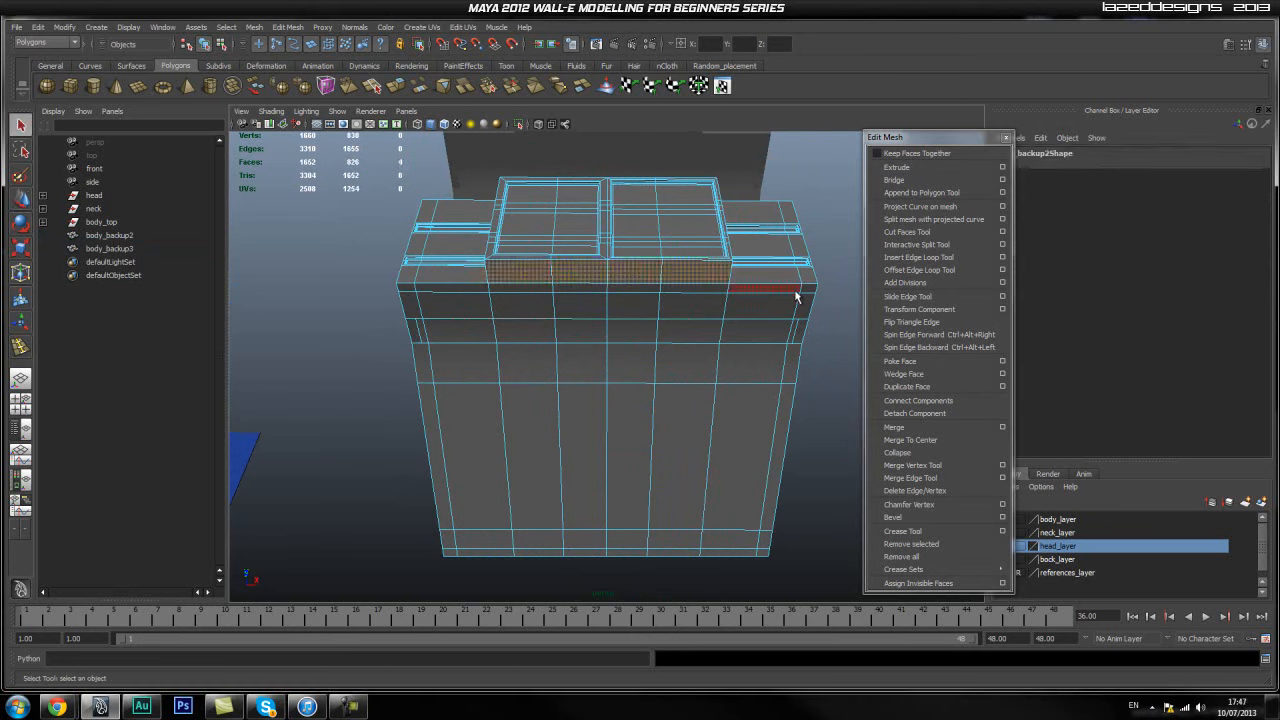
{"action": "left_click", "coordinate": [798, 314], "text": "shift"}
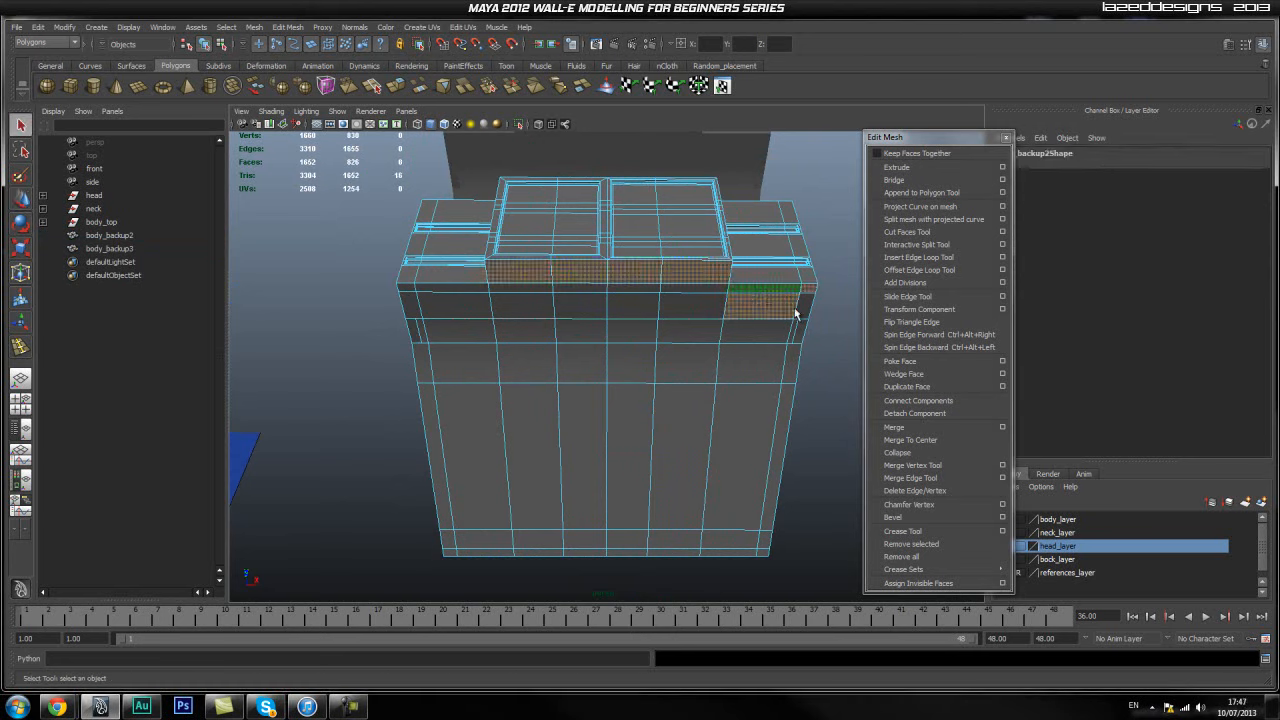
{"action": "left_click", "coordinate": [689, 306], "text": "shift"}
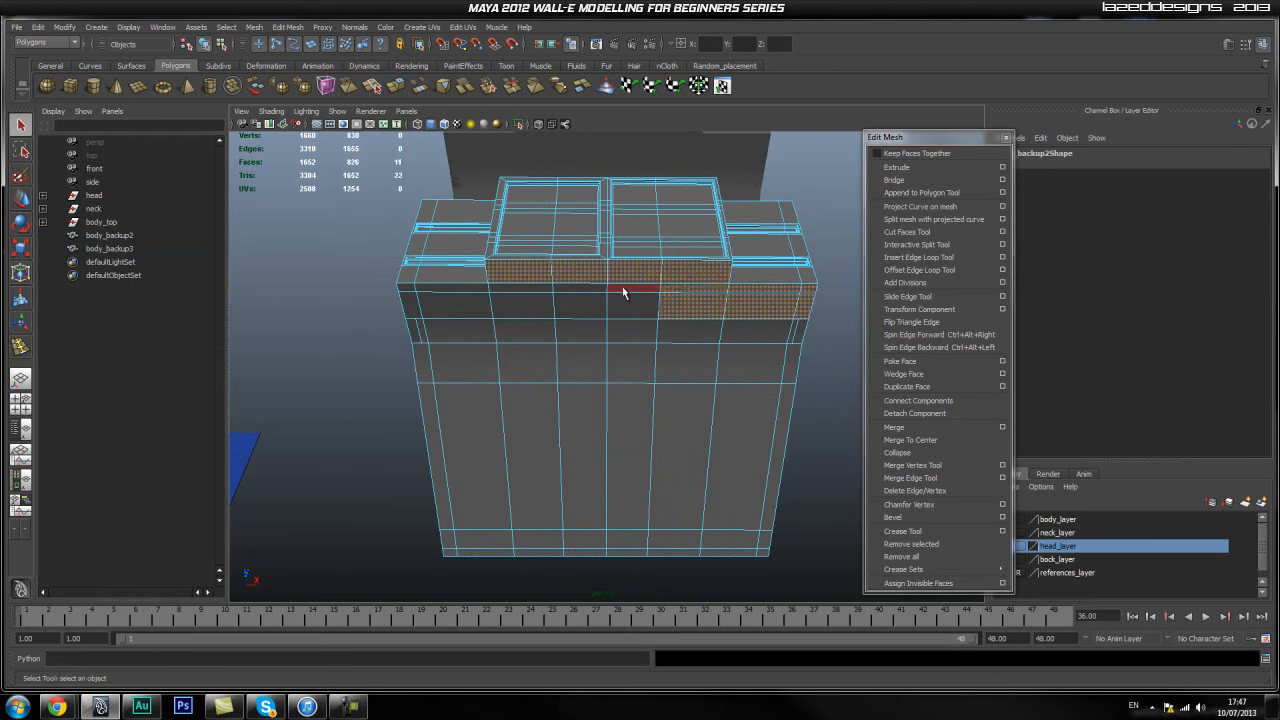
{"action": "left_click", "coordinate": [575, 303], "text": "shift"}
{"action": "left_click", "coordinate": [520, 302], "text": "shift"}
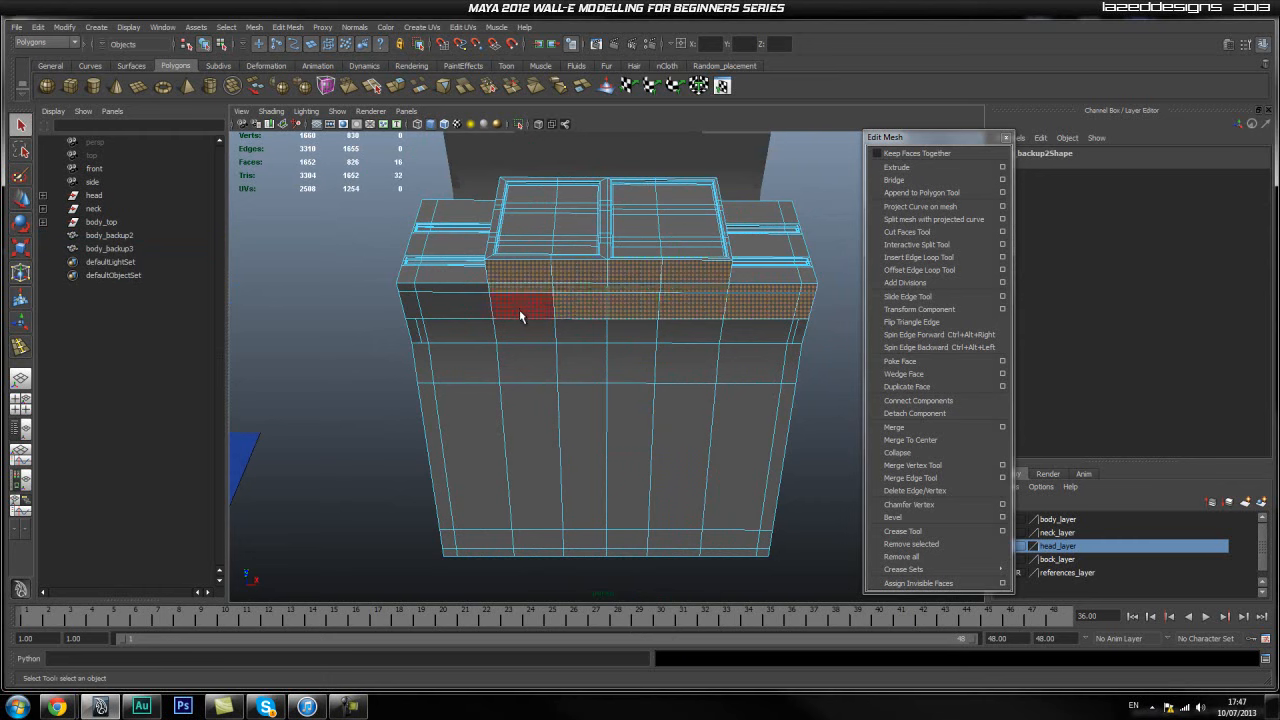
{"action": "left_click", "coordinate": [440, 300], "text": "shift"}
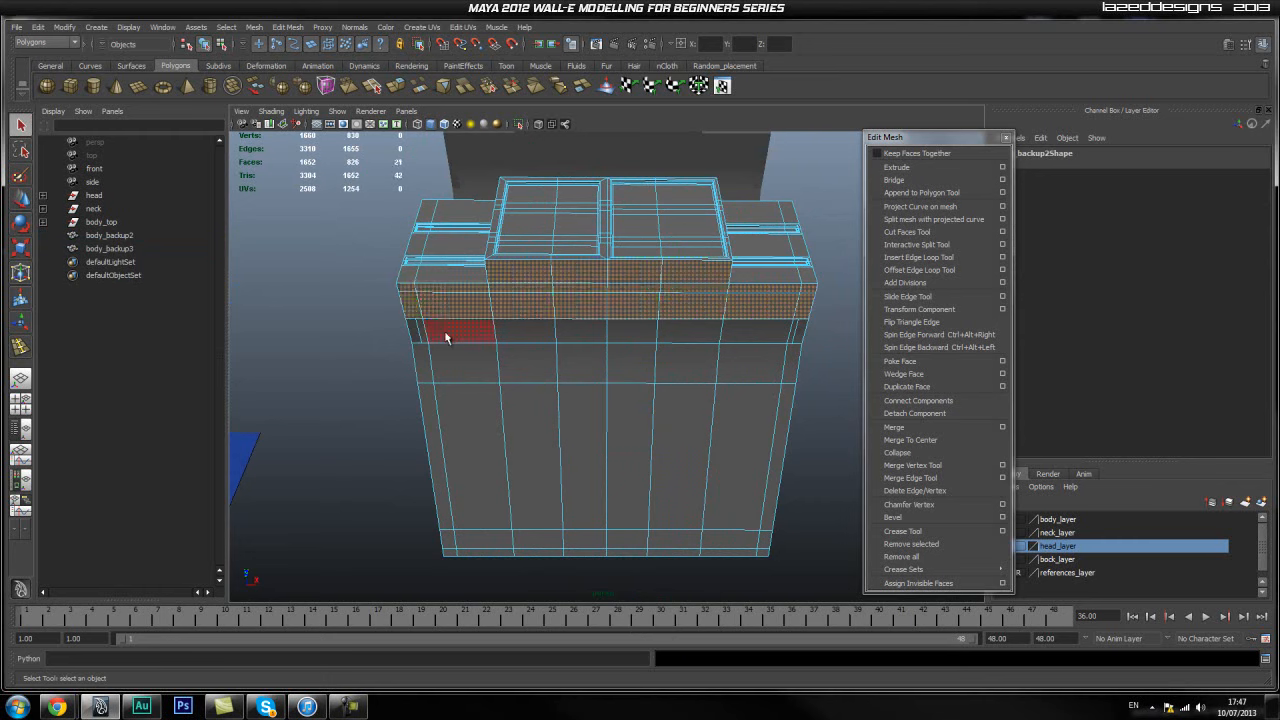
{"action": "left_click", "coordinate": [446, 337], "text": "shift"}
{"action": "left_click", "coordinate": [540, 337], "text": "shift"}
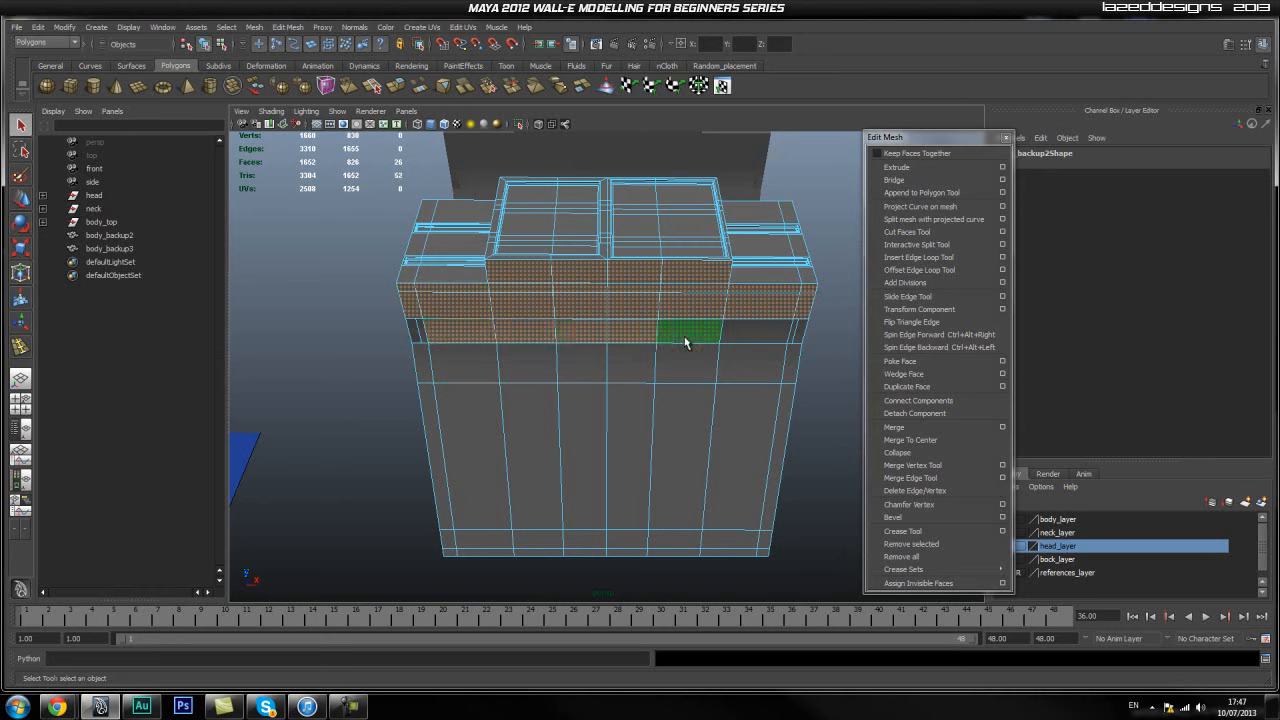
{"action": "left_click", "coordinate": [704, 383], "text": "shift"}
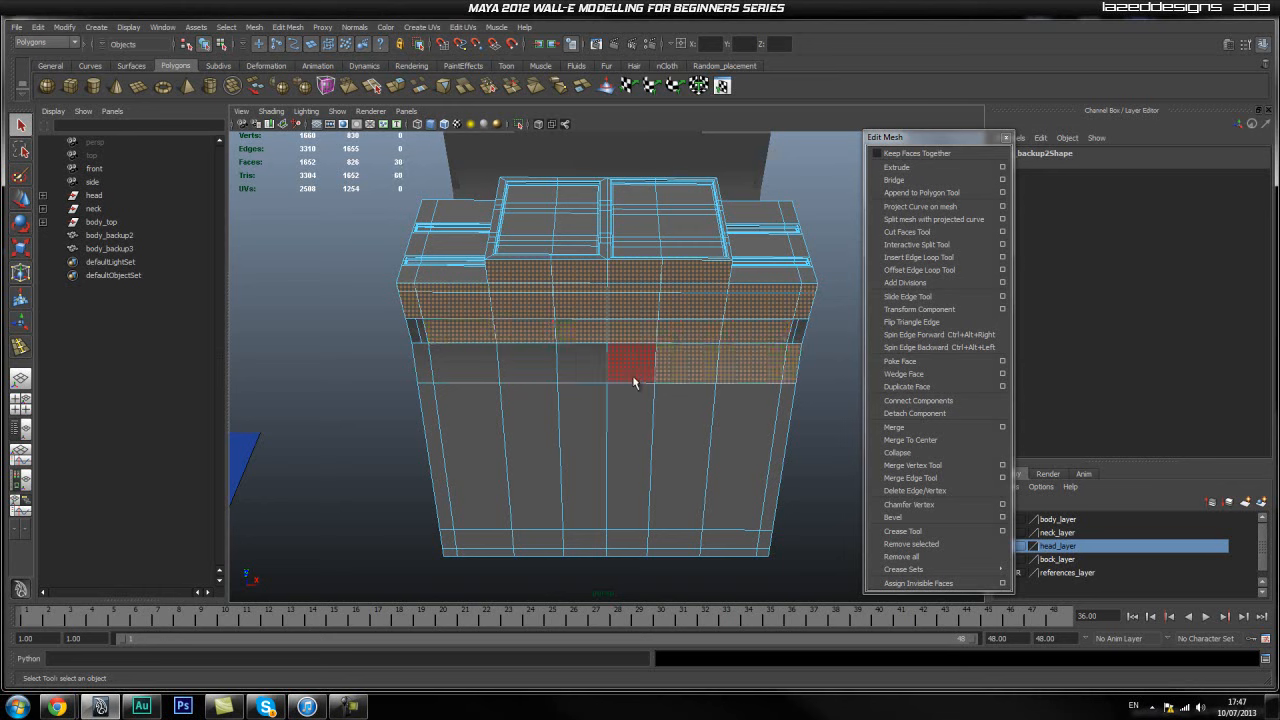
{"action": "left_click", "coordinate": [632, 375], "text": "shift"}
{"action": "left_click", "coordinate": [484, 378], "text": "shift"}
{"action": "left_click", "coordinate": [422, 366], "text": "shift"}
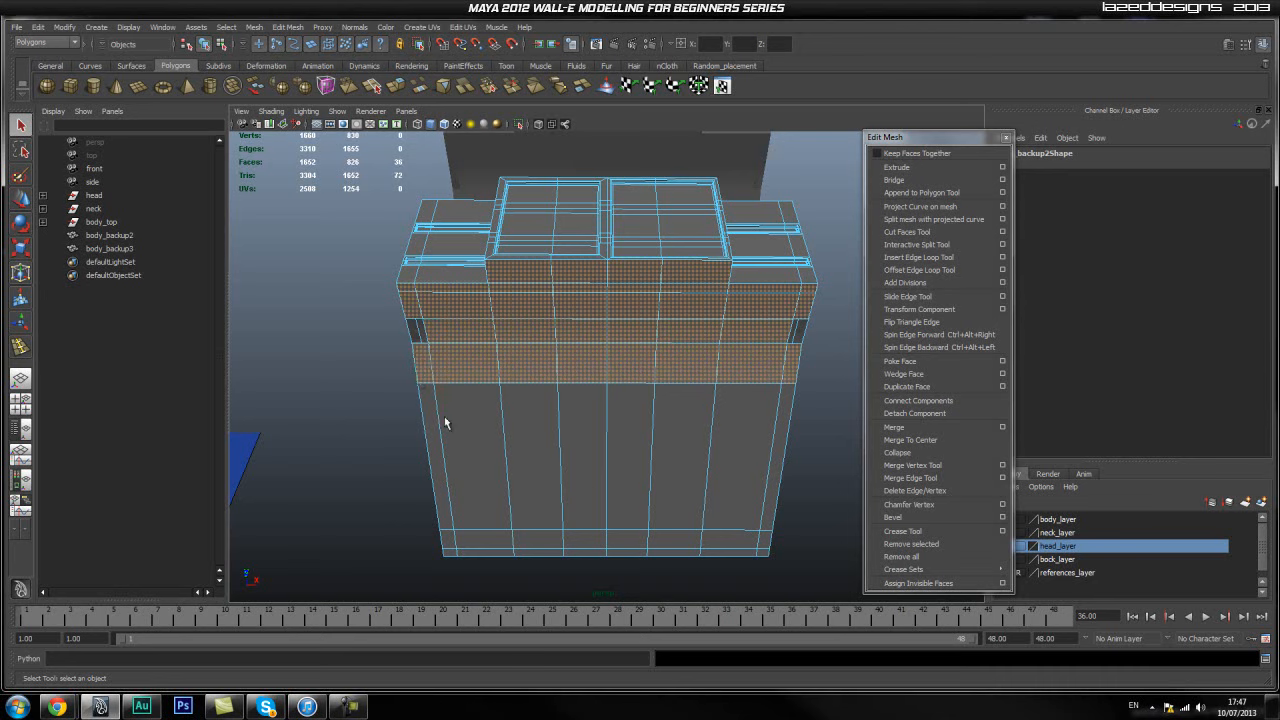
Add the large middle faces, the rear border rows and the small side-notch faces to the underside selection of body_backup2.
{"action": "left_click", "coordinate": [428, 431], "text": "shift"}
{"action": "left_click", "coordinate": [500, 430], "text": "shift"}
{"action": "left_click", "coordinate": [535, 440], "text": "shift"}
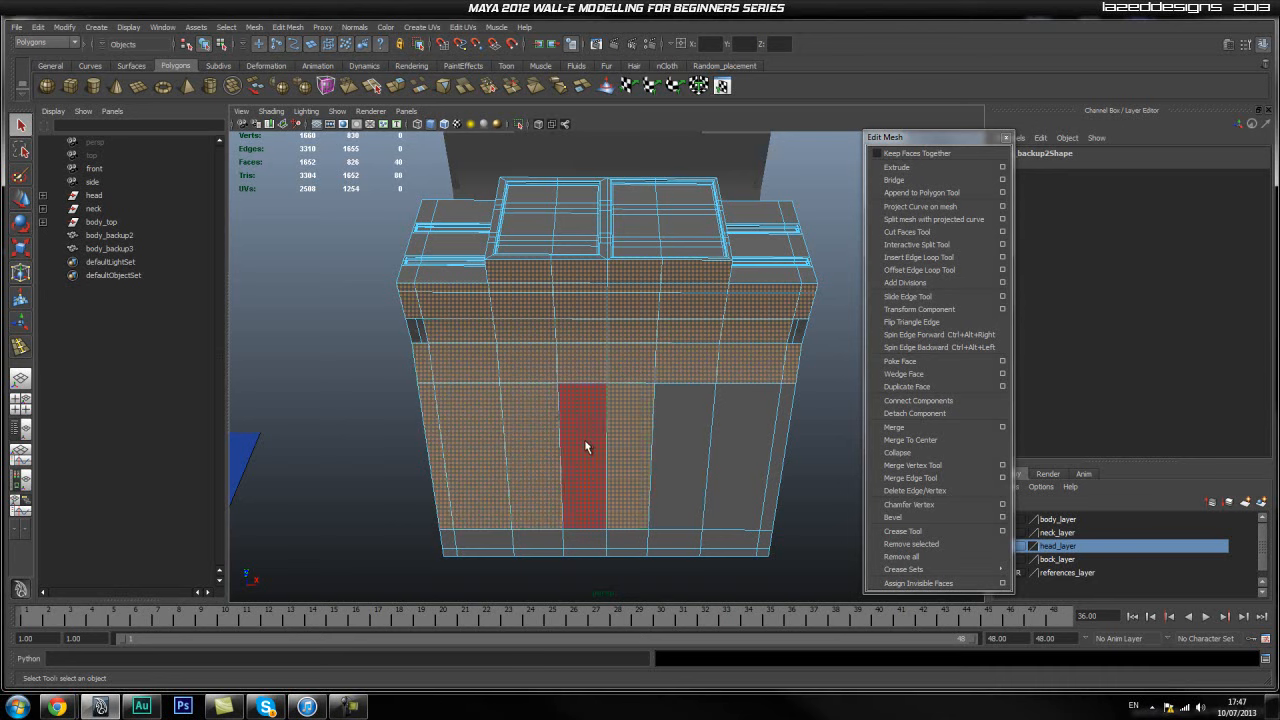
{"action": "left_click", "coordinate": [585, 441], "text": "shift"}
{"action": "left_click", "coordinate": [690, 450], "text": "shift"}
{"action": "left_click", "coordinate": [745, 450], "text": "shift"}
{"action": "left_click", "coordinate": [785, 450], "text": "shift"}
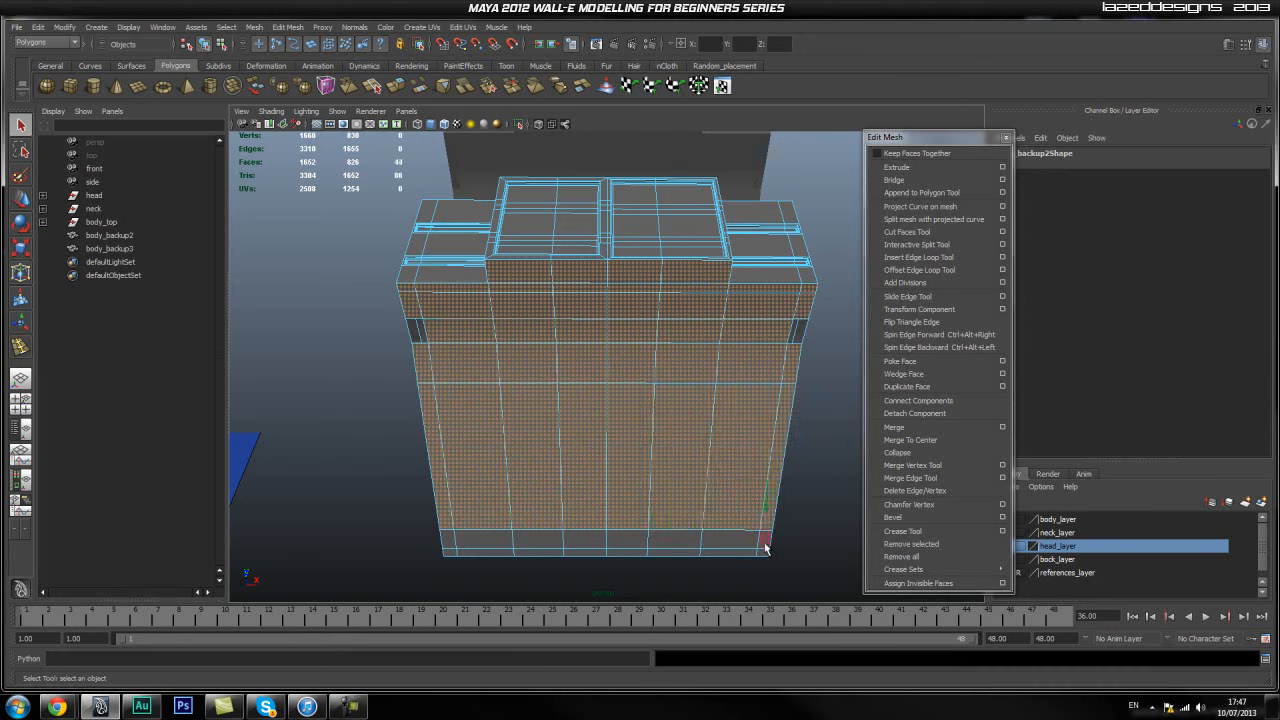
{"action": "left_click", "coordinate": [727, 556], "text": "shift"}
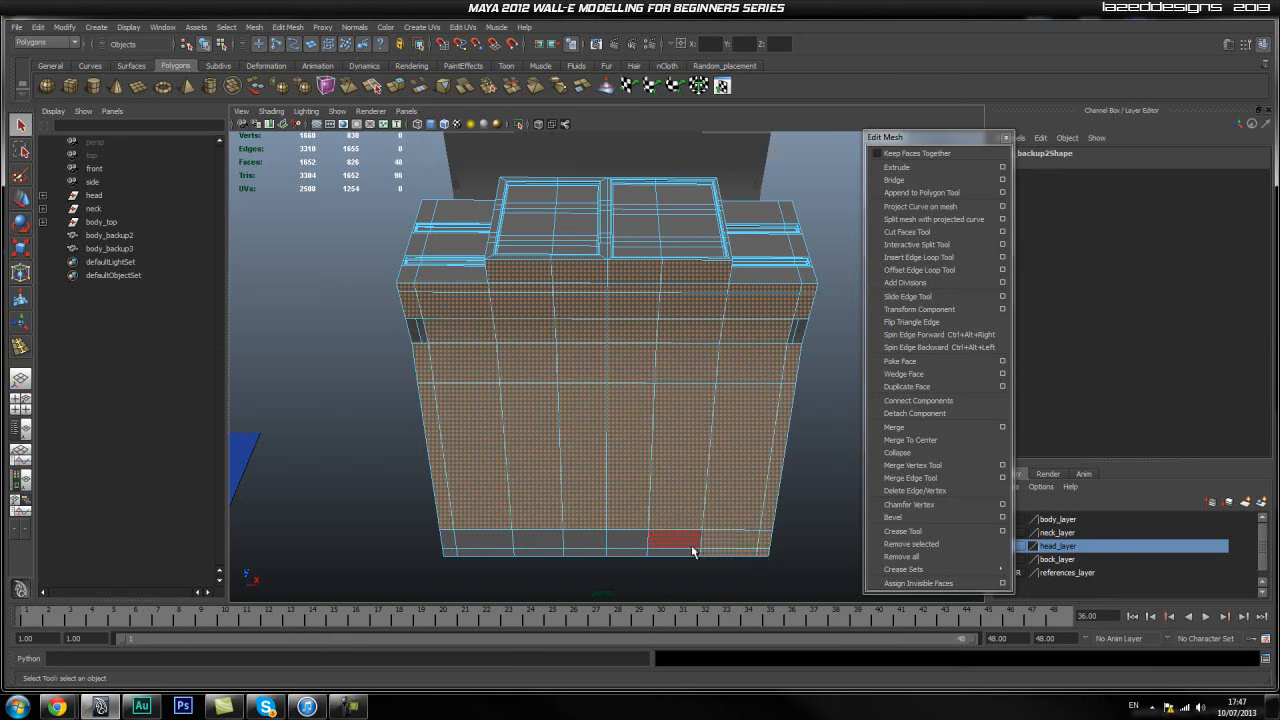
{"action": "left_click", "coordinate": [628, 550], "text": "shift"}
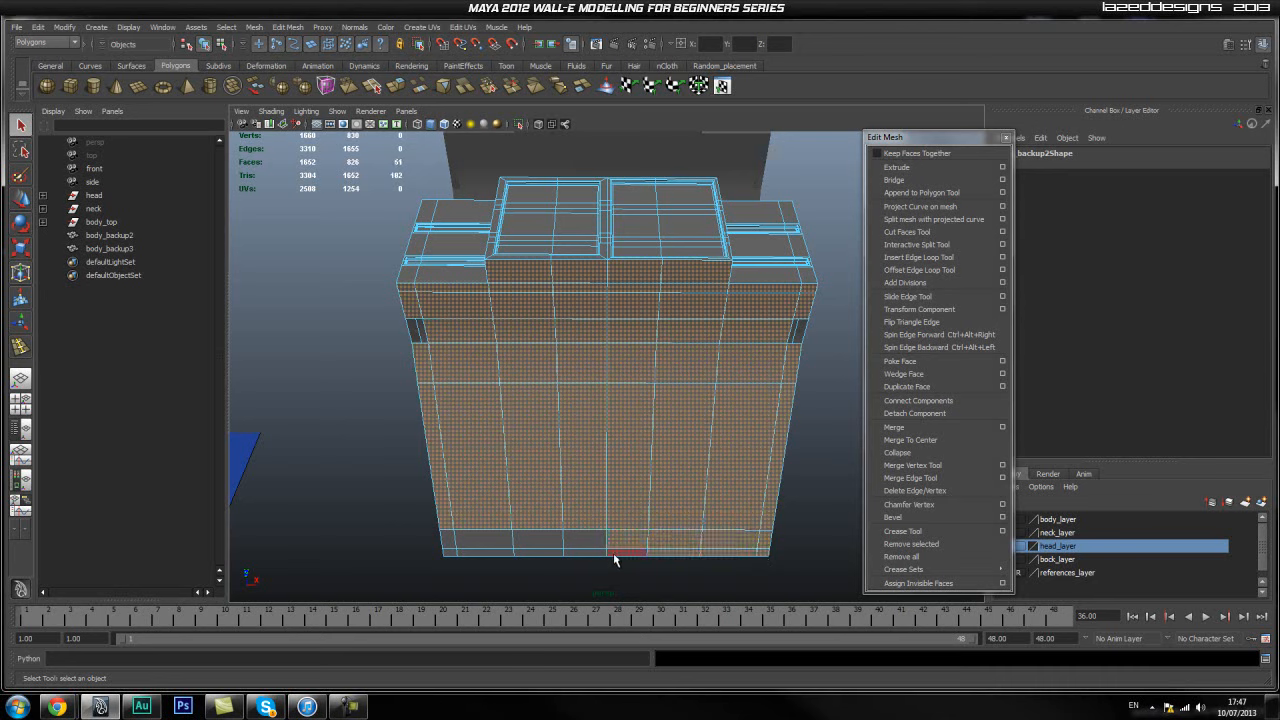
{"action": "left_click", "coordinate": [588, 553], "text": "shift"}
{"action": "left_click", "coordinate": [489, 549], "text": "shift"}
{"action": "left_click", "coordinate": [448, 556], "text": "shift"}
{"action": "left_click_drag", "start_coordinate": [613, 447], "coordinate": [747, 518], "text": "alt"}
{"action": "left_click", "coordinate": [510, 505], "text": "shift"}
{"action": "left_click_drag", "start_coordinate": [751, 471], "coordinate": [585, 445], "text": "alt"}
{"action": "left_click", "coordinate": [544, 442], "text": "shift"}
{"action": "key", "text": "w"}
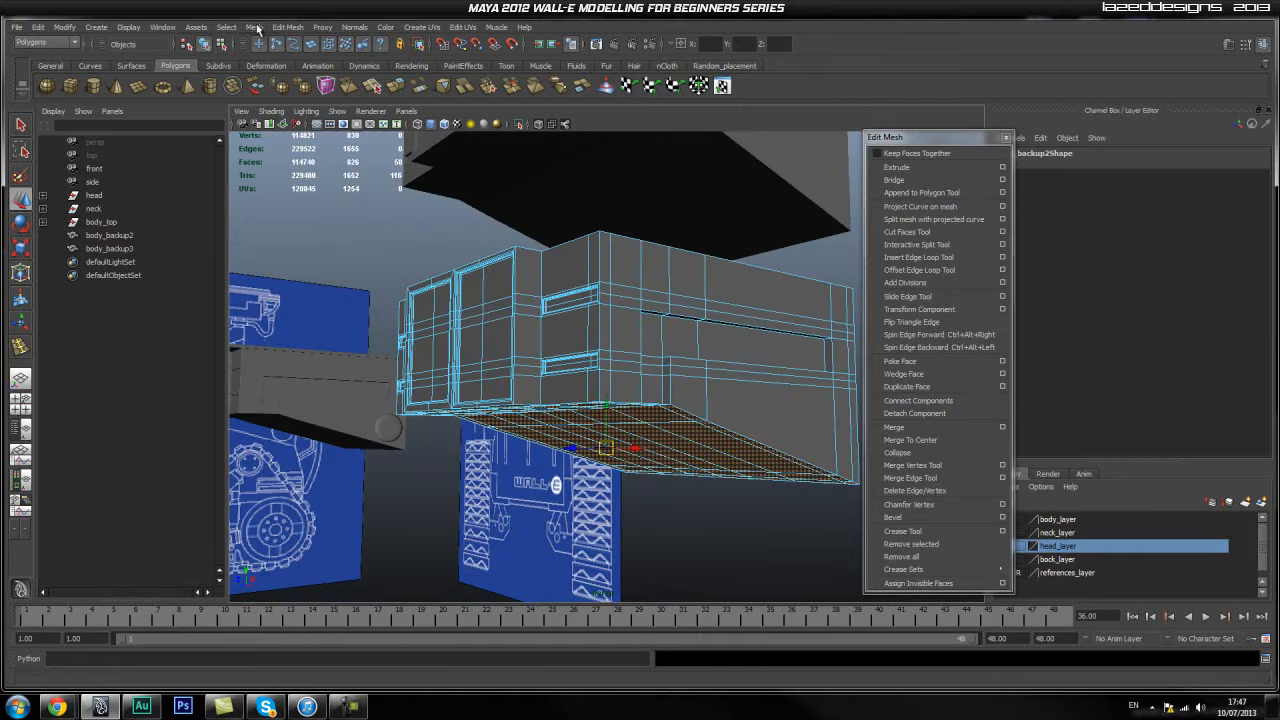
Enable Keep Faces Together and extract the selected underside faces from body_backup2.
{"action": "left_click", "coordinate": [289, 28]}
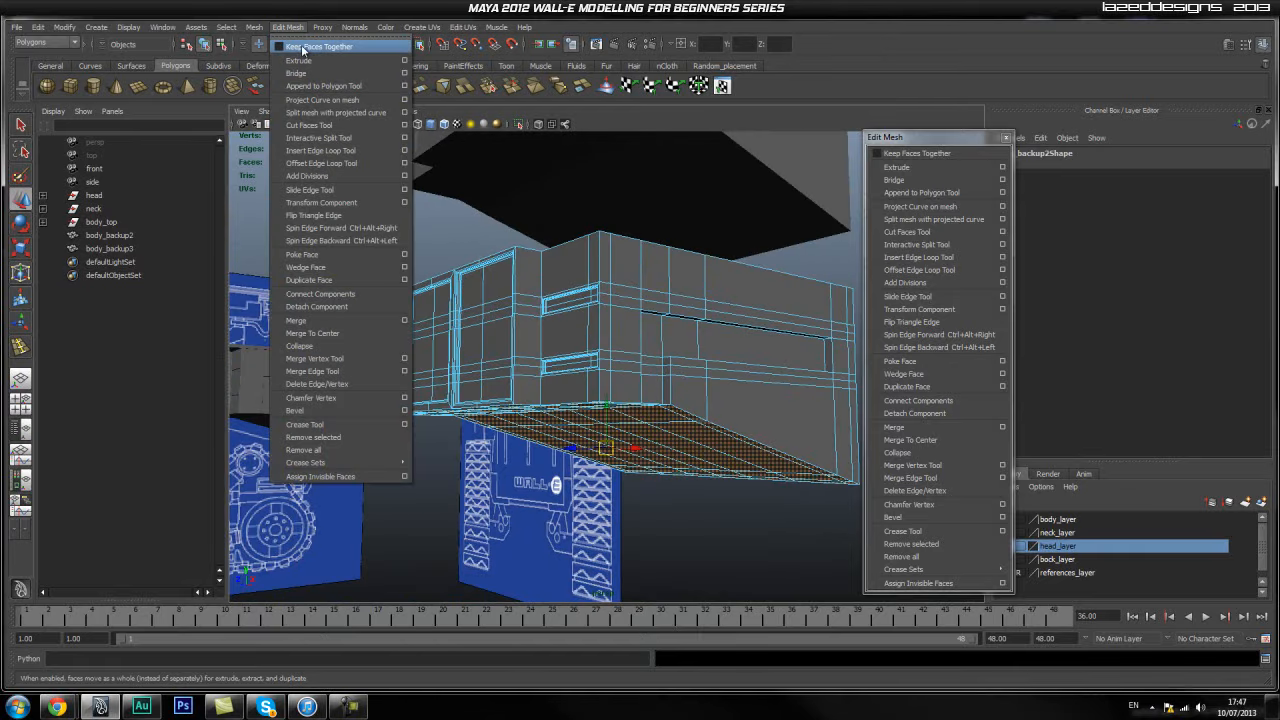
{"action": "left_click", "coordinate": [302, 47]}
{"action": "left_click", "coordinate": [254, 27]}
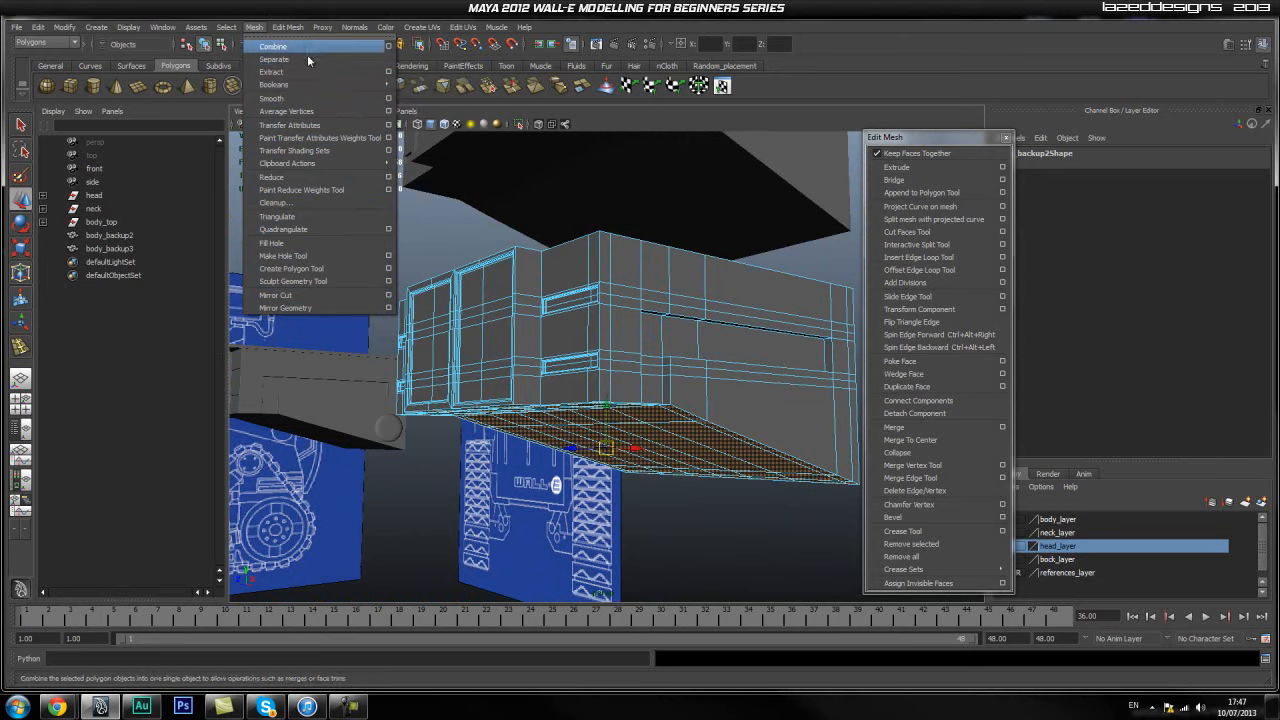
{"action": "left_click", "coordinate": [272, 72]}
Return to object mode and move the extracted underside piece straight down, clear of the body shell.
{"action": "mouse_move", "coordinate": [620, 408]}
{"action": "left_mouse_down", "text": "alt"}
{"action": "mouse_move", "coordinate": [668, 388]}
{"action": "mouse_move", "coordinate": [610, 430]}
{"action": "left_mouse_up", "text": "alt"}
{"action": "right_click_drag", "start_coordinate": [603, 429], "coordinate": [658, 403]}
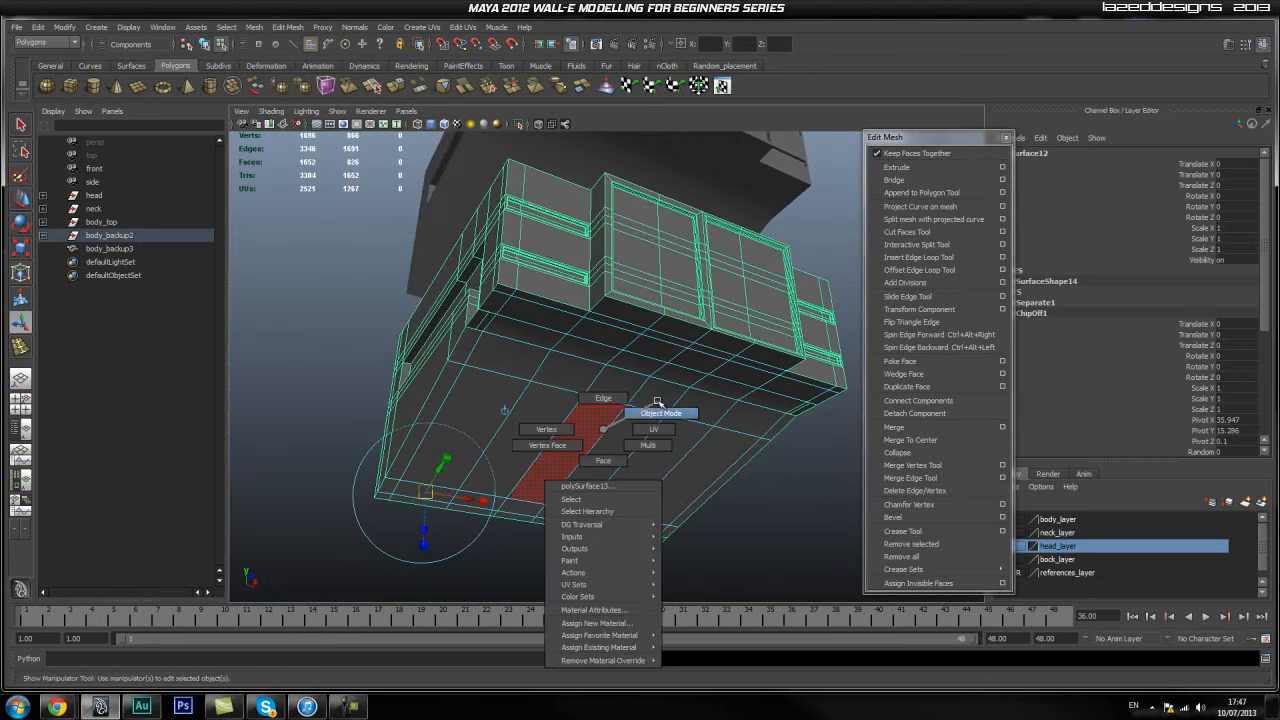
{"action": "key", "text": "w"}
{"action": "left_click_drag", "start_coordinate": [605, 342], "coordinate": [609, 401]}
Delete all construction history in the scene and delete the leftover body shell above the underside piece.
{"action": "left_click", "coordinate": [426, 341]}
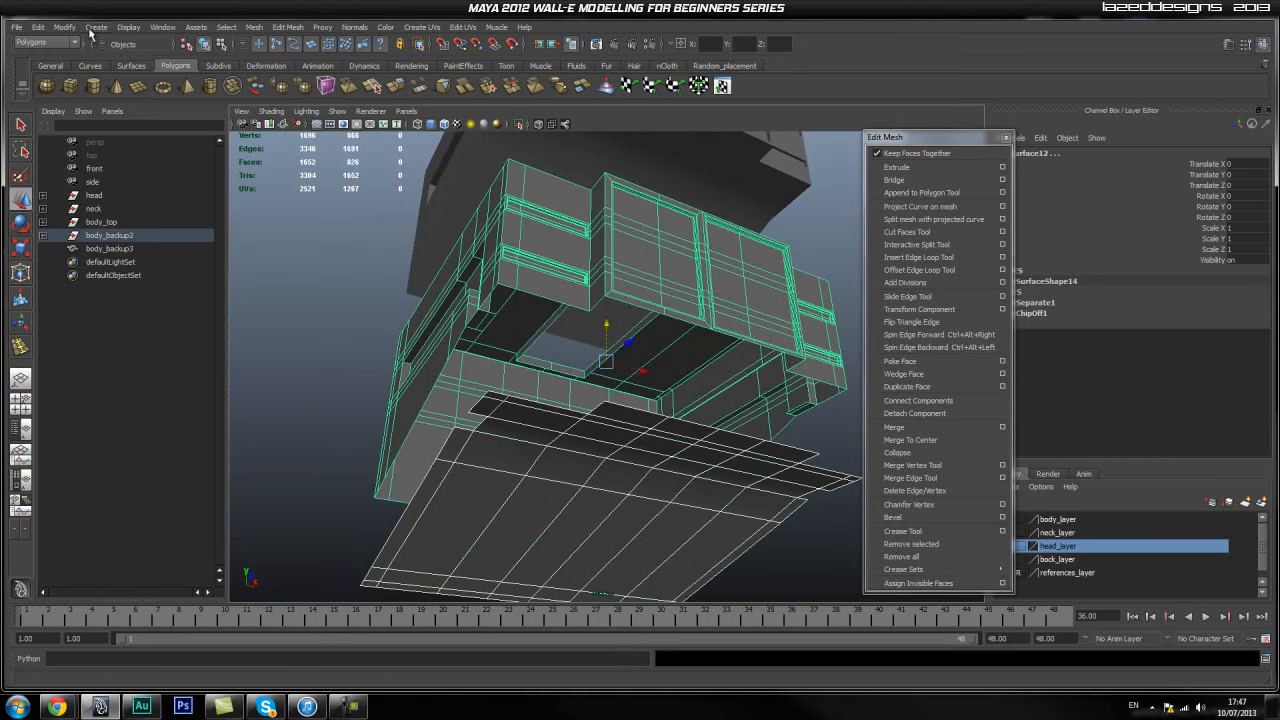
{"action": "left_click", "coordinate": [39, 29]}
{"action": "mouse_move", "coordinate": [140, 178]}
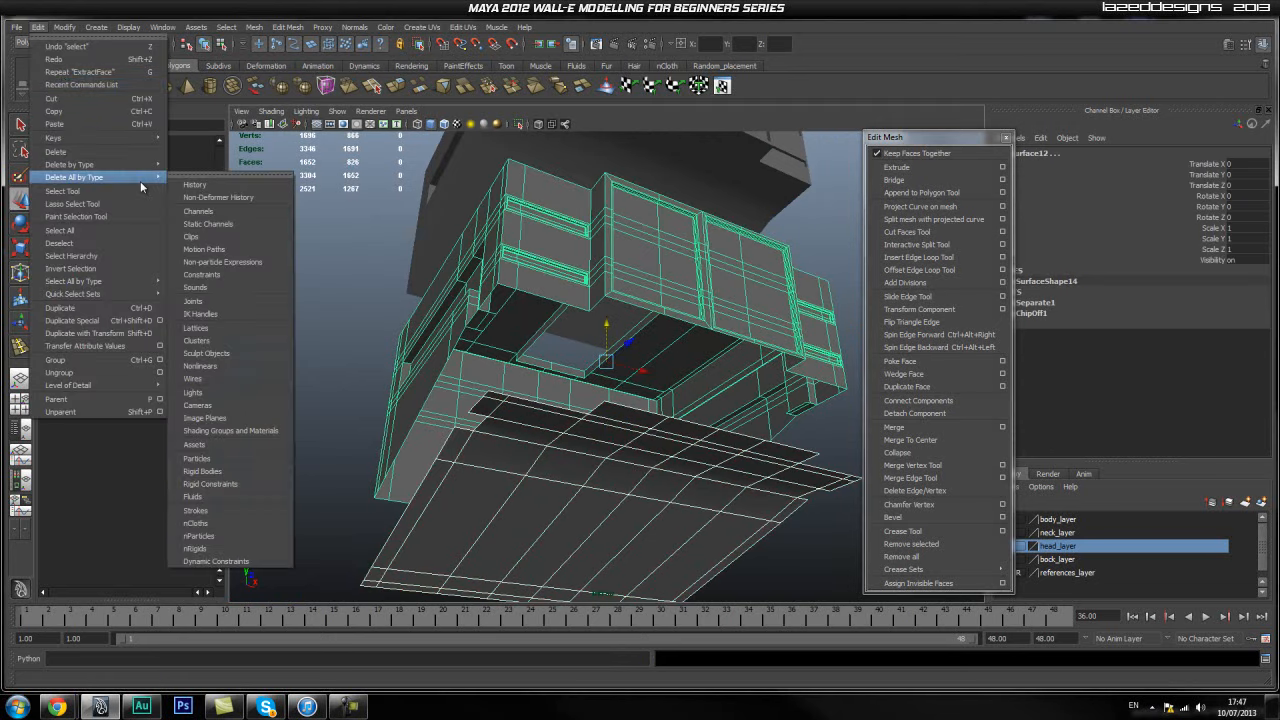
{"action": "left_click", "coordinate": [198, 184]}
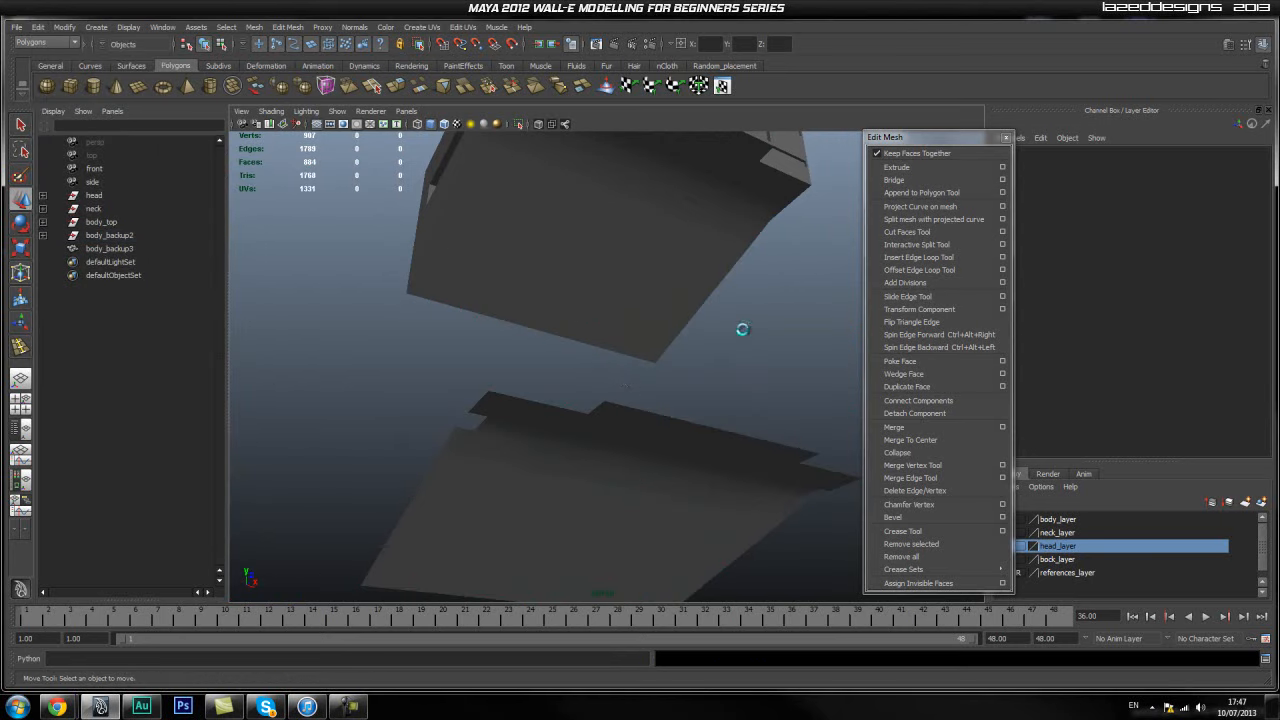
Take polySurface13 out of the body_backup2 group and delete the empty group.
{"action": "left_click", "coordinate": [469, 518]}
{"action": "left_click", "coordinate": [43, 236]}
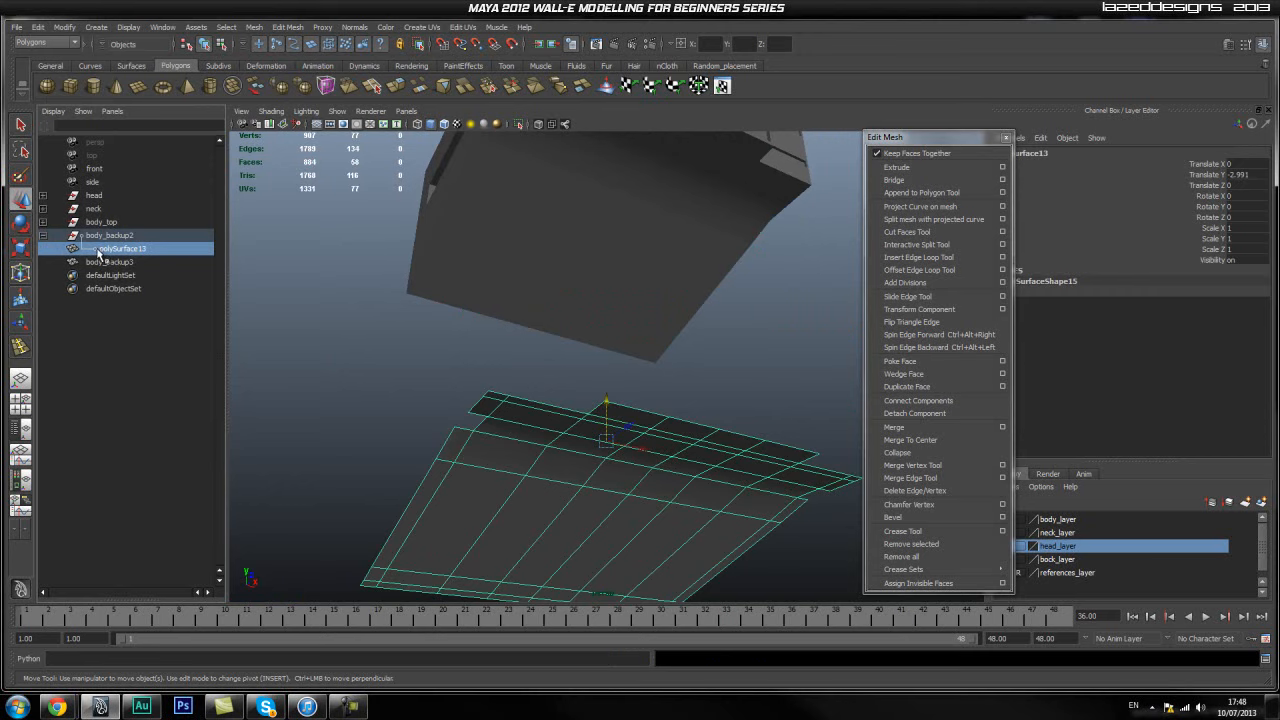
{"action": "left_click", "coordinate": [97, 286]}
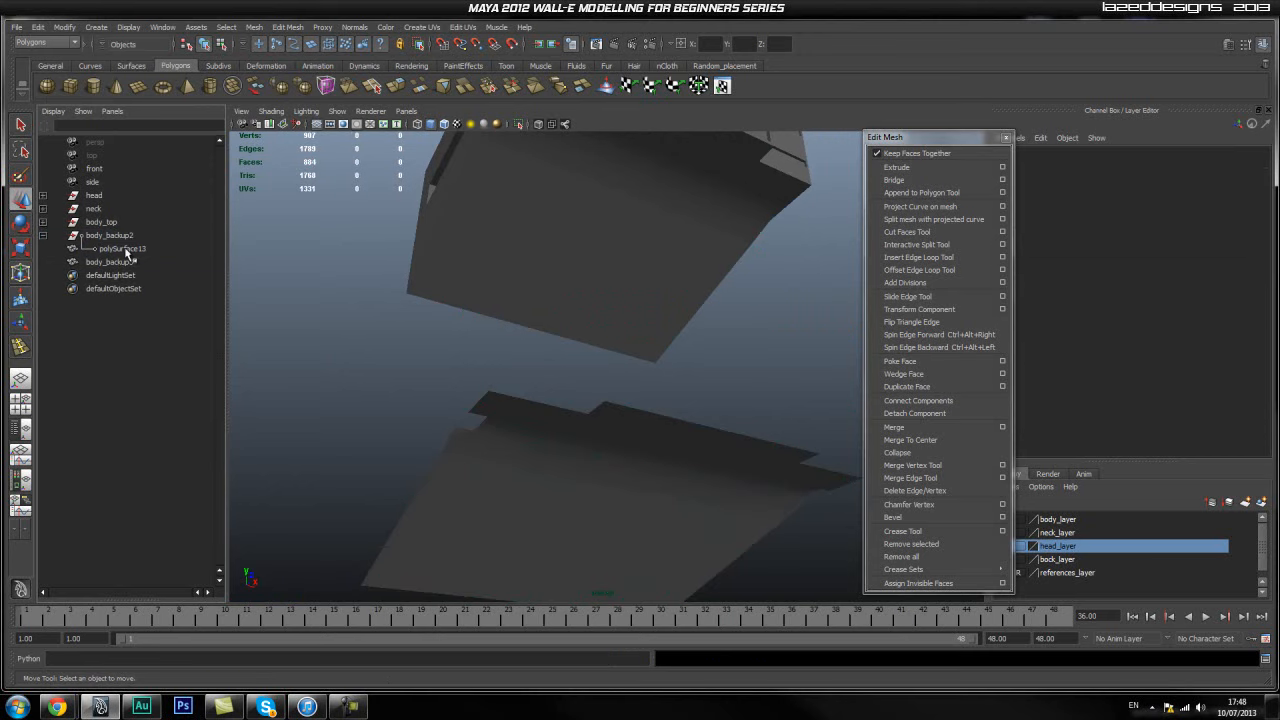
{"action": "left_click", "coordinate": [127, 251]}
{"action": "middle_click_drag", "start_coordinate": [127, 251], "coordinate": [130, 345]}
{"action": "left_click", "coordinate": [108, 236]}
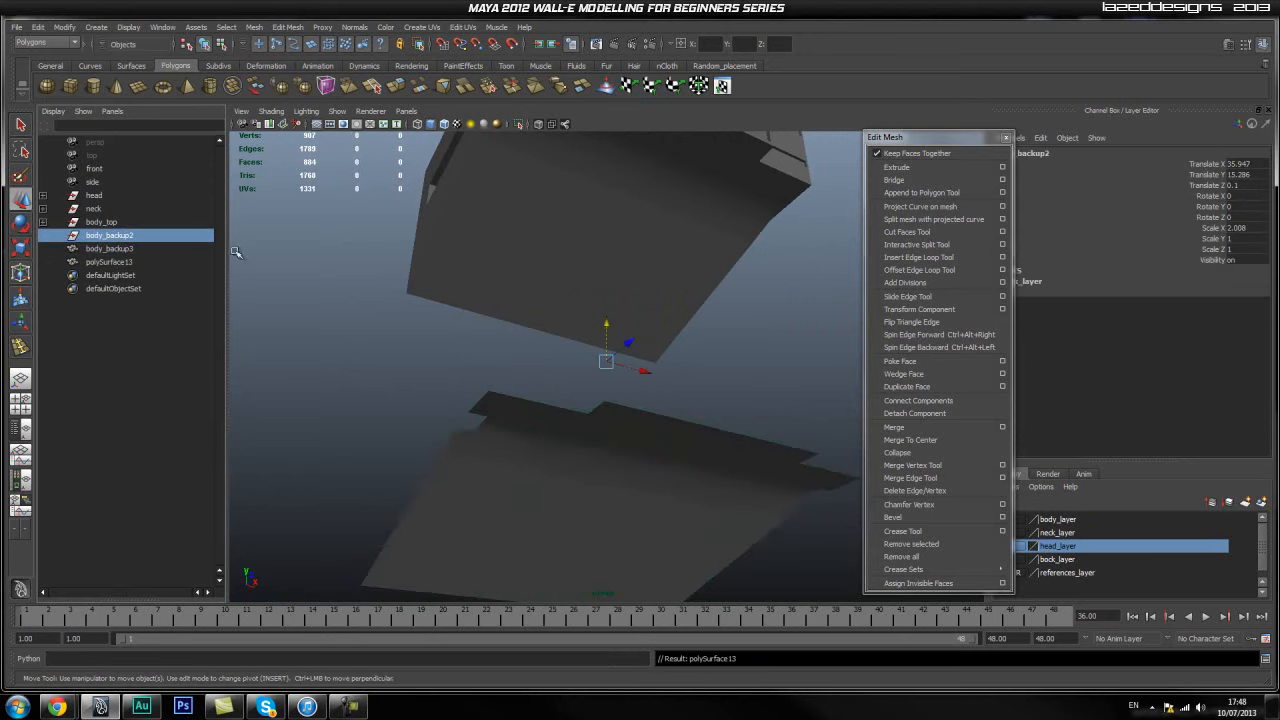
{"action": "key", "text": "Delete"}
Bring the extracted underside piece over to the main body and set its Translate X, Y and Z to 0.
{"action": "left_click", "coordinate": [606, 490]}
{"action": "left_click_drag", "start_coordinate": [692, 426], "coordinate": [640, 412], "text": "alt"}
{"action": "key", "text": "space"}
{"action": "left_click", "coordinate": [478, 440]}
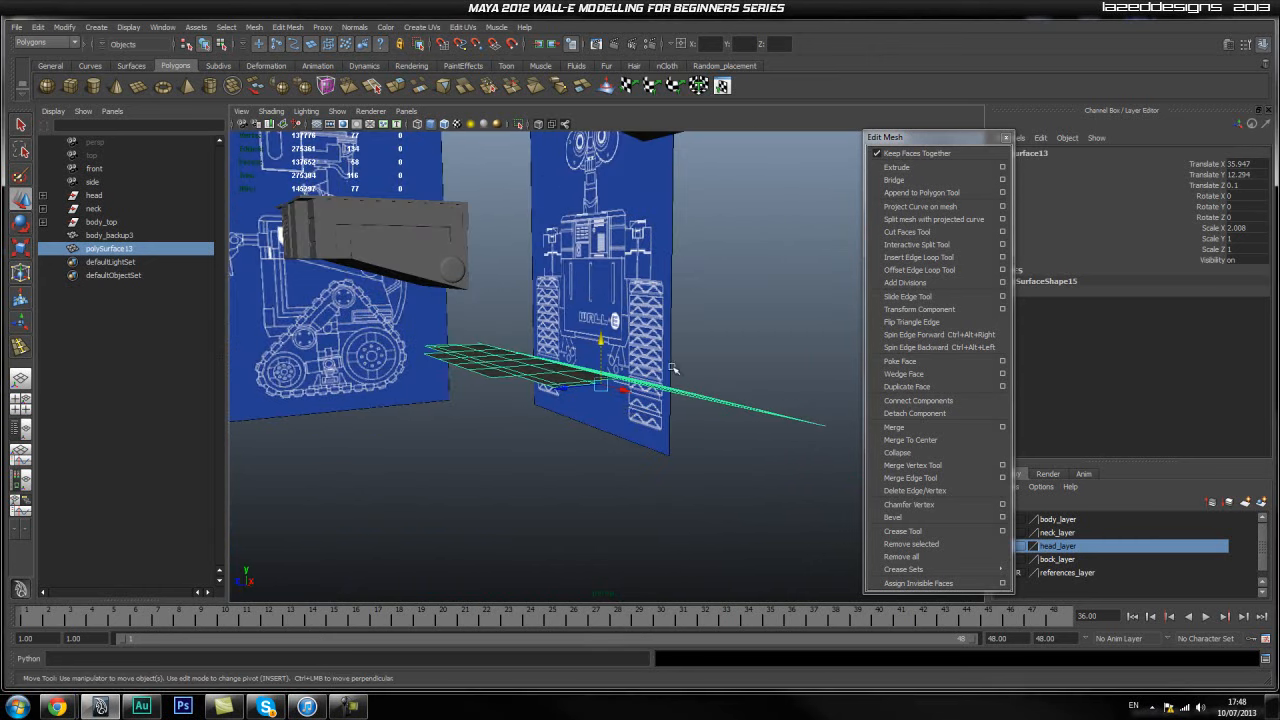
{"action": "mouse_move", "coordinate": [327, 375]}
{"action": "left_mouse_down", "text": "alt"}
{"action": "mouse_move", "coordinate": [417, 400]}
{"action": "mouse_move", "coordinate": [345, 381]}
{"action": "left_mouse_up", "text": "alt"}
{"action": "left_click_drag", "start_coordinate": [270, 330], "coordinate": [552, 350]}
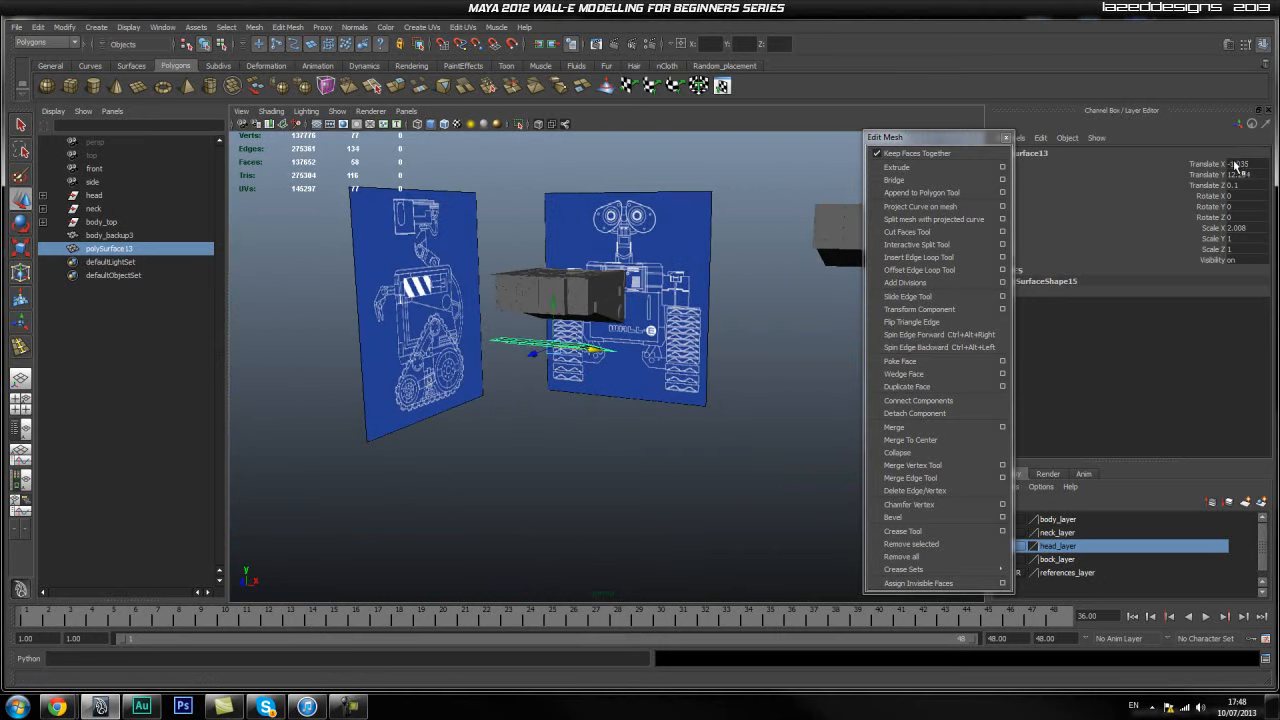
{"action": "type", "text": "0"}
{"action": "key", "text": "Tab"}
{"action": "type", "text": "0"}
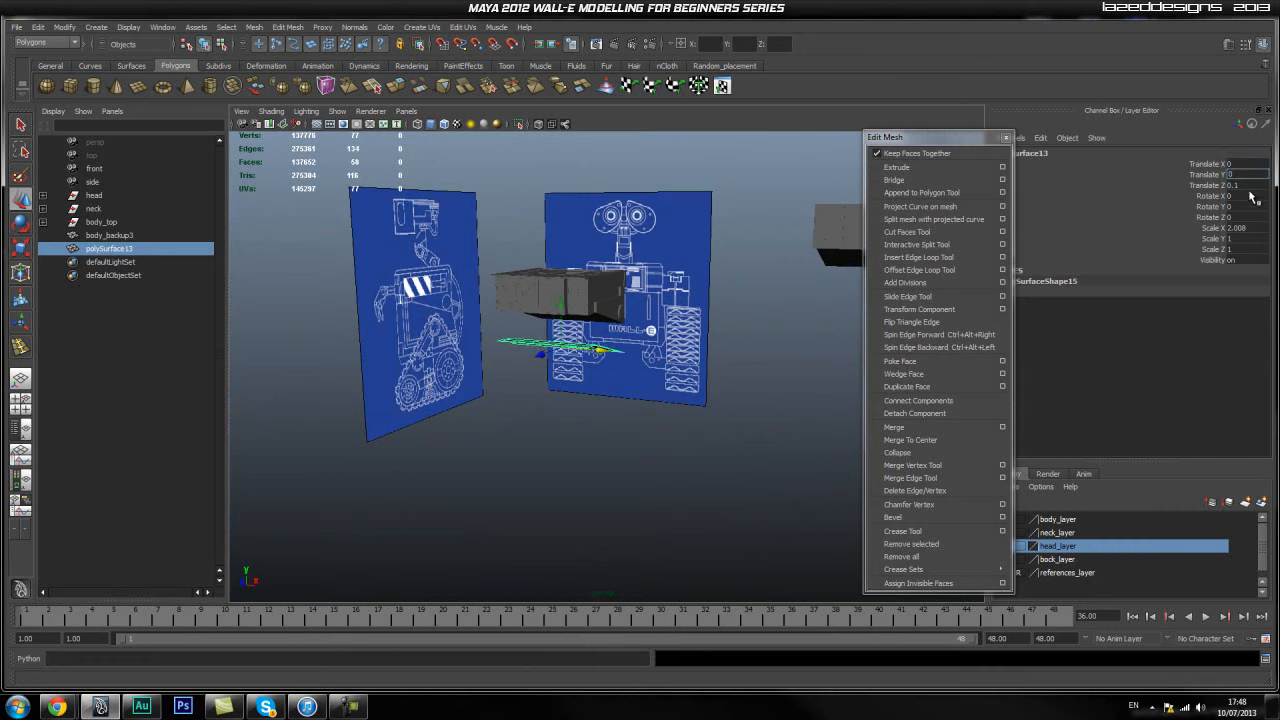
{"action": "left_click", "coordinate": [1251, 187]}
{"action": "left_click", "coordinate": [760, 417]}
Raise polySurface13 straight up to a Translate Y of about 15.874, against the main body's underside, and check the fit from several angles.
{"action": "left_click", "coordinate": [578, 444]}
{"action": "right_click_drag", "start_coordinate": [488, 393], "coordinate": [524, 423], "text": "alt"}
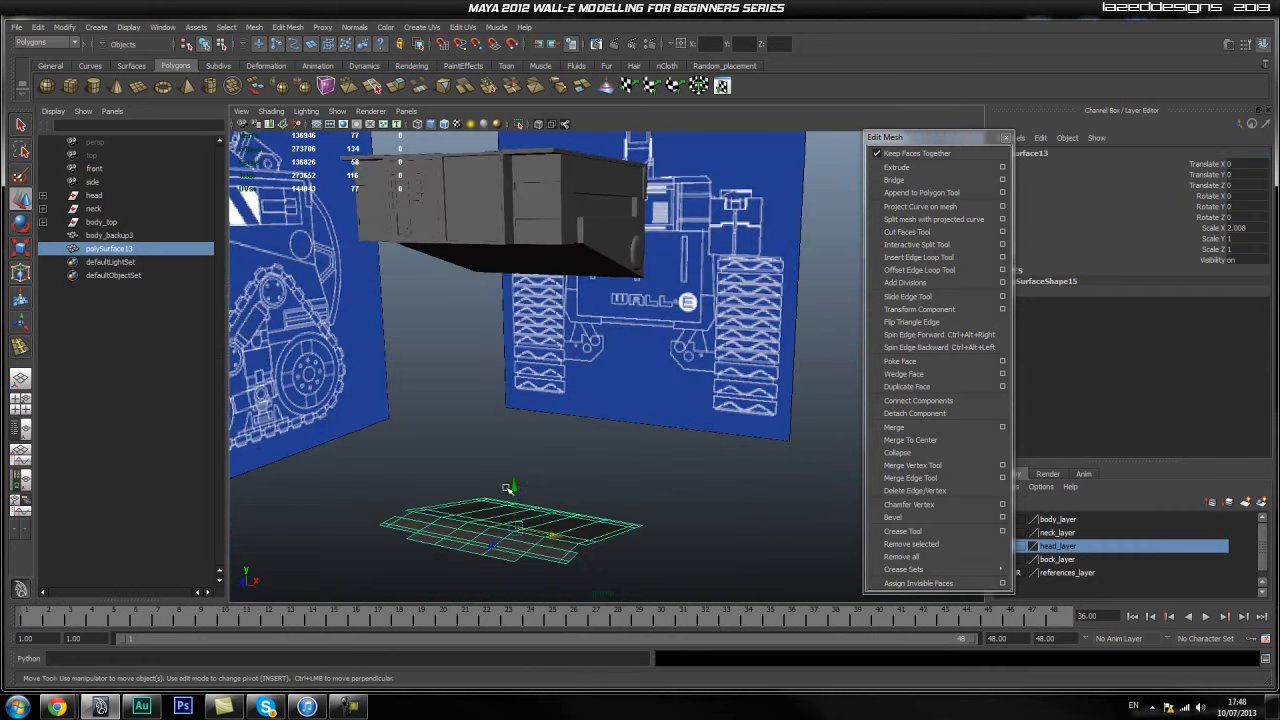
{"action": "left_click_drag", "start_coordinate": [508, 487], "coordinate": [571, 336]}
{"action": "left_click", "coordinate": [571, 336]}
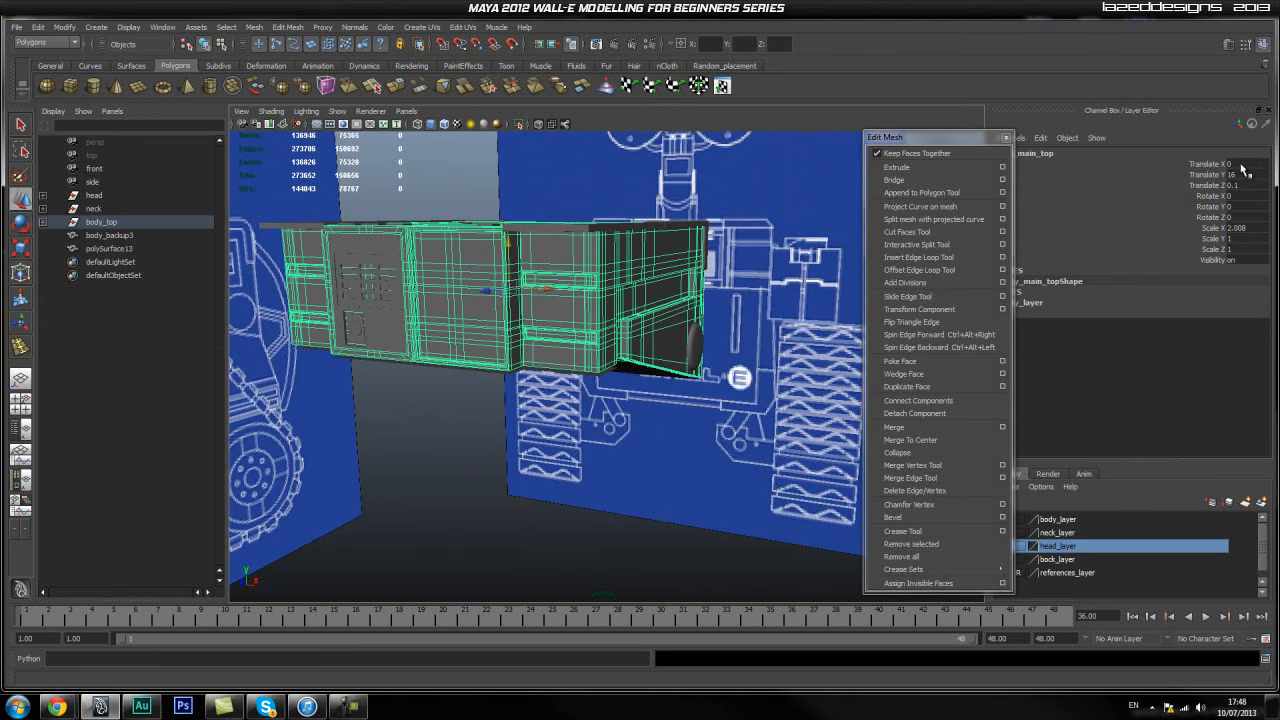
{"action": "left_click", "coordinate": [600, 432]}
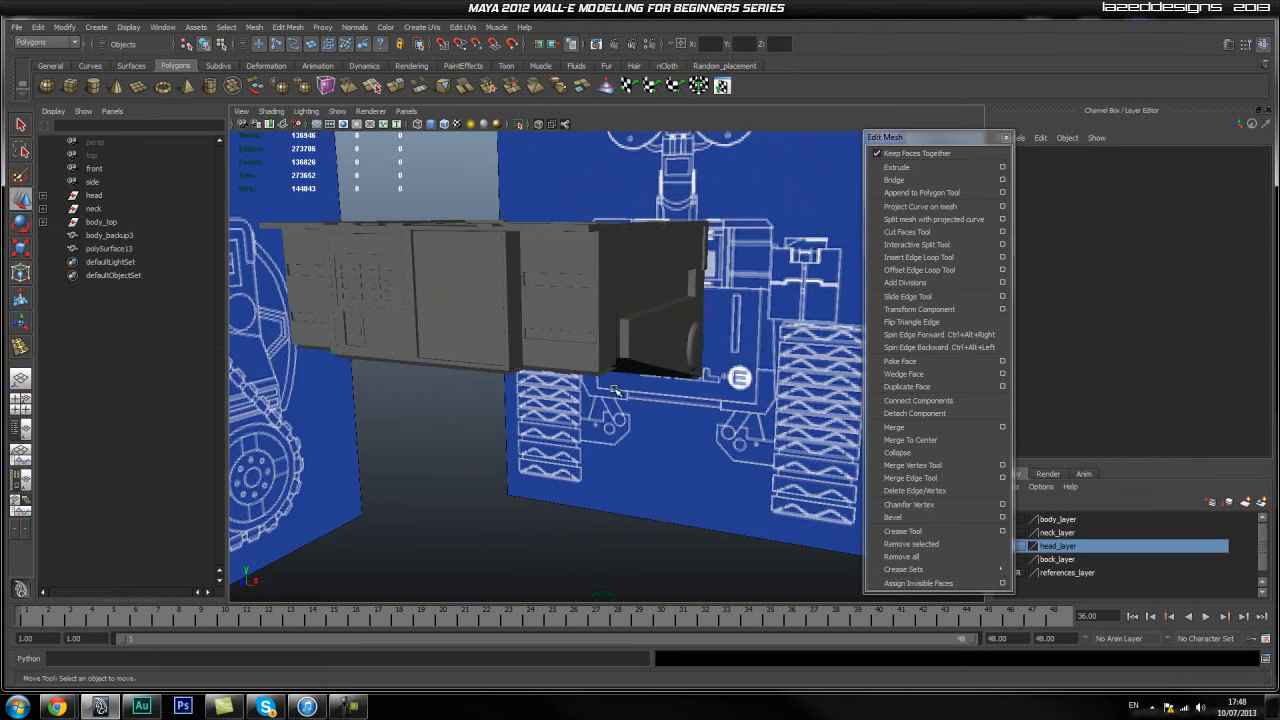
{"action": "left_click_drag", "start_coordinate": [555, 433], "coordinate": [537, 513], "text": "alt"}
{"action": "left_click_drag", "start_coordinate": [498, 334], "coordinate": [560, 503], "text": "alt"}
{"action": "left_click", "coordinate": [493, 585]}
{"action": "left_click_drag", "start_coordinate": [493, 585], "coordinate": [772, 484], "text": "alt"}
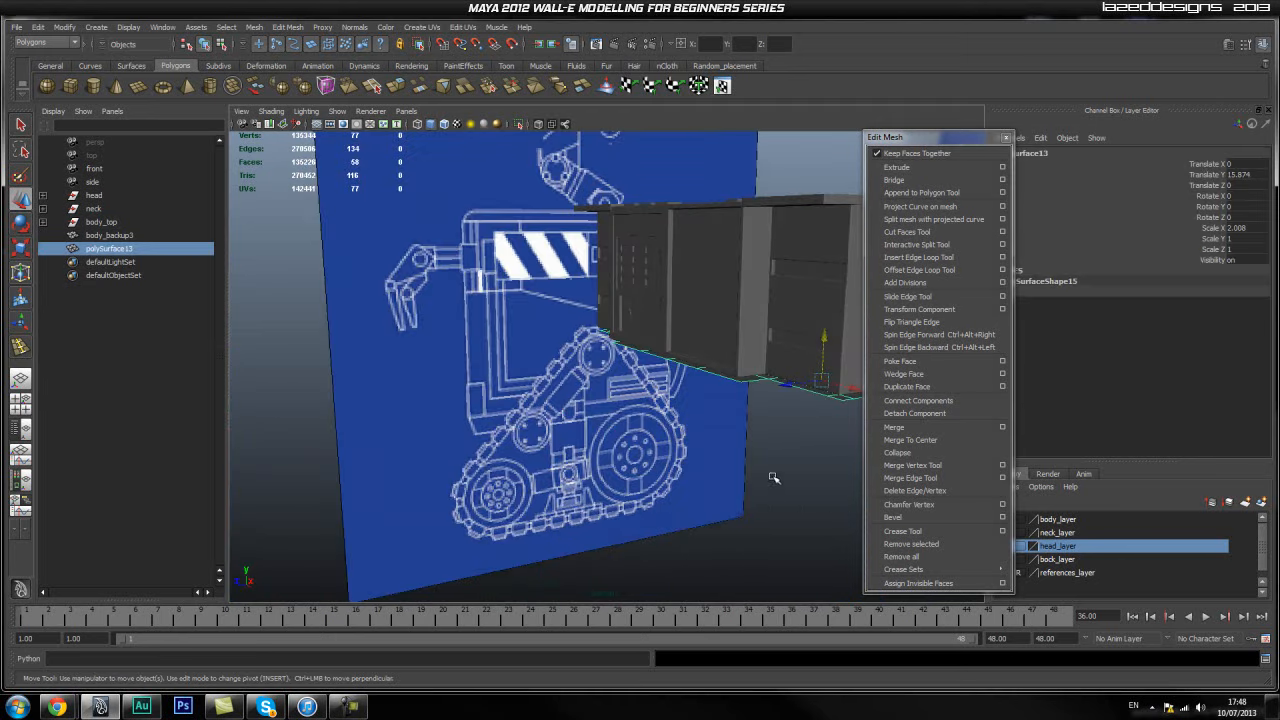
Extrude the faces of polySurface13 and try adjusting the extrusion's Thickness, undoing the thickness change.
{"action": "left_click_drag", "start_coordinate": [648, 474], "coordinate": [700, 480], "text": "alt"}
{"action": "left_click", "coordinate": [896, 167]}
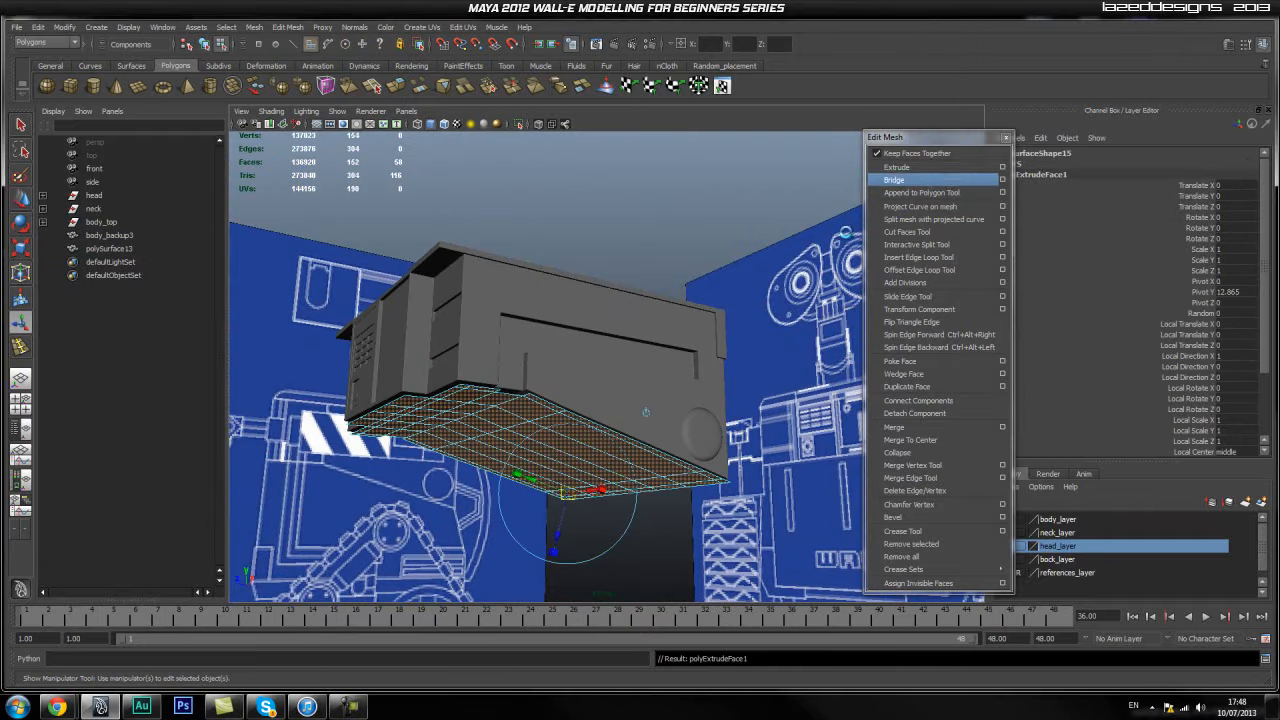
{"action": "scroll", "coordinate": [1178, 410], "scroll_direction": "down", "scroll_amount": 3}
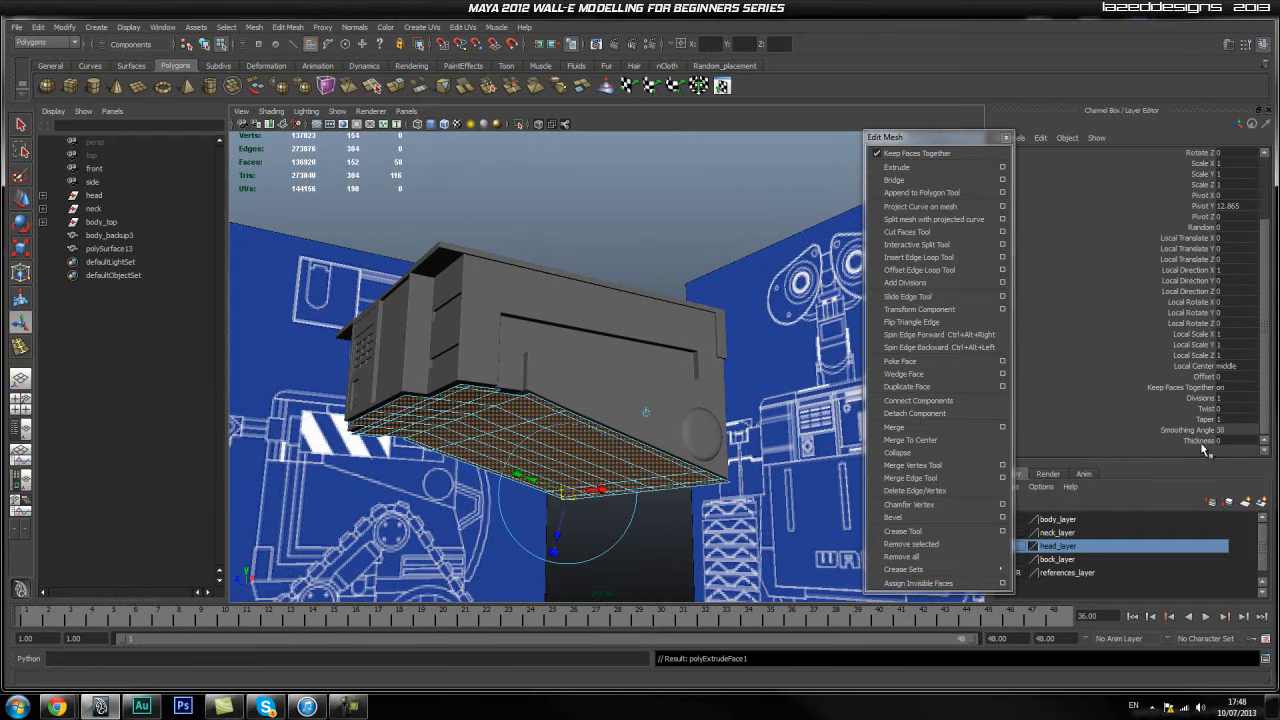
{"action": "left_click", "coordinate": [1203, 441]}
{"action": "middle_click_drag", "start_coordinate": [728, 360], "coordinate": [873, 344]}
{"action": "key", "text": "ctrl+z"}
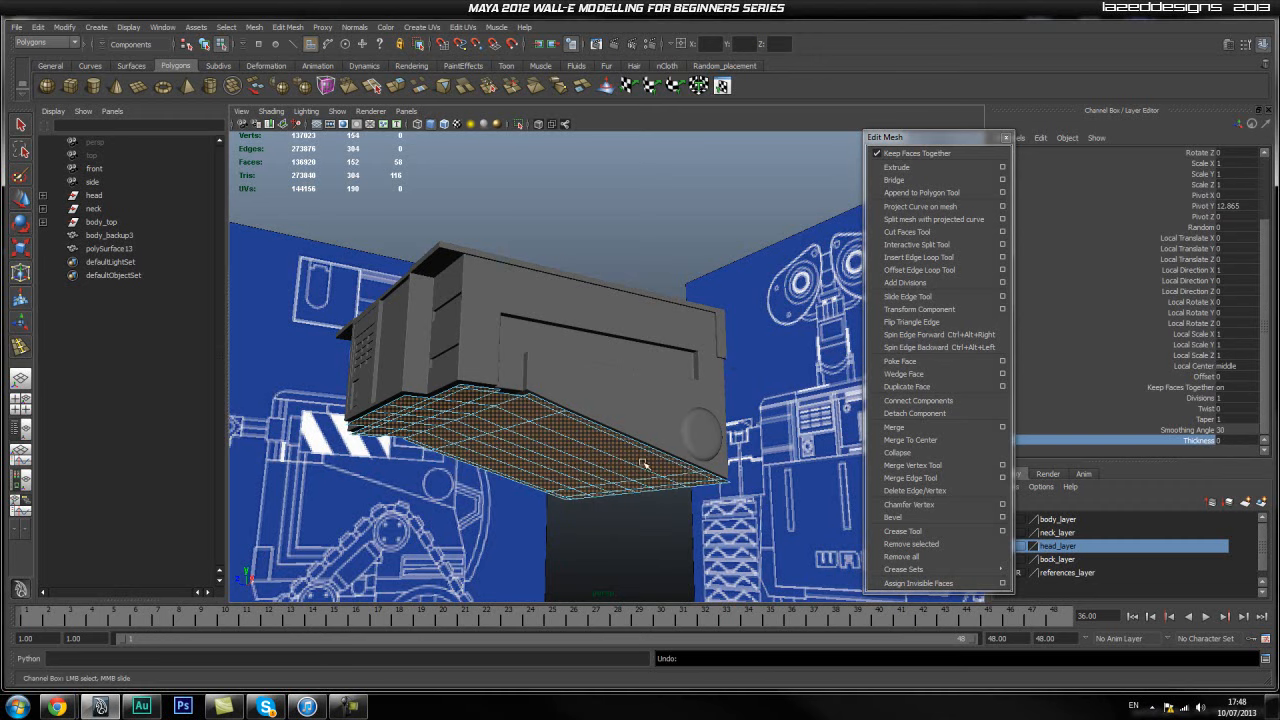
Move the extruded faces straight down to a Y of about 7.609, following the body in the side-view blueprint.
{"action": "key", "text": "w"}
{"action": "left_click_drag", "start_coordinate": [521, 419], "coordinate": [508, 526]}
{"action": "left_click_drag", "start_coordinate": [589, 467], "coordinate": [620, 438], "text": "alt"}
{"action": "key", "text": "space"}
{"action": "middle_click_drag", "start_coordinate": [567, 450], "coordinate": [632, 341], "text": "alt"}
{"action": "left_click_drag", "start_coordinate": [529, 337], "coordinate": [526, 355]}
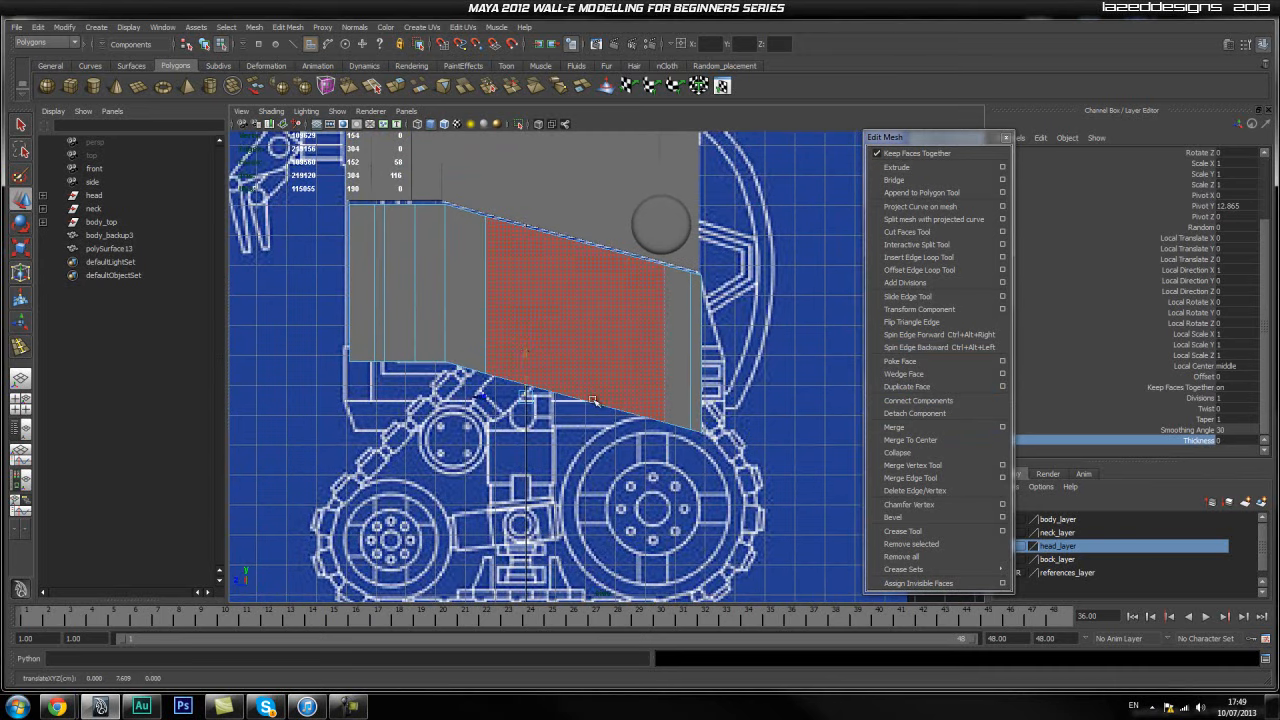
Lower the front bottom vertices of the extruded piece to a Y of about 6.95 in the side view.
{"action": "left_click", "coordinate": [460, 378]}
{"action": "middle_click_drag", "start_coordinate": [489, 348], "coordinate": [511, 369], "text": "alt"}
{"action": "right_click_drag", "start_coordinate": [481, 376], "coordinate": [428, 381]}
{"action": "left_click_drag", "start_coordinate": [317, 369], "coordinate": [480, 441]}
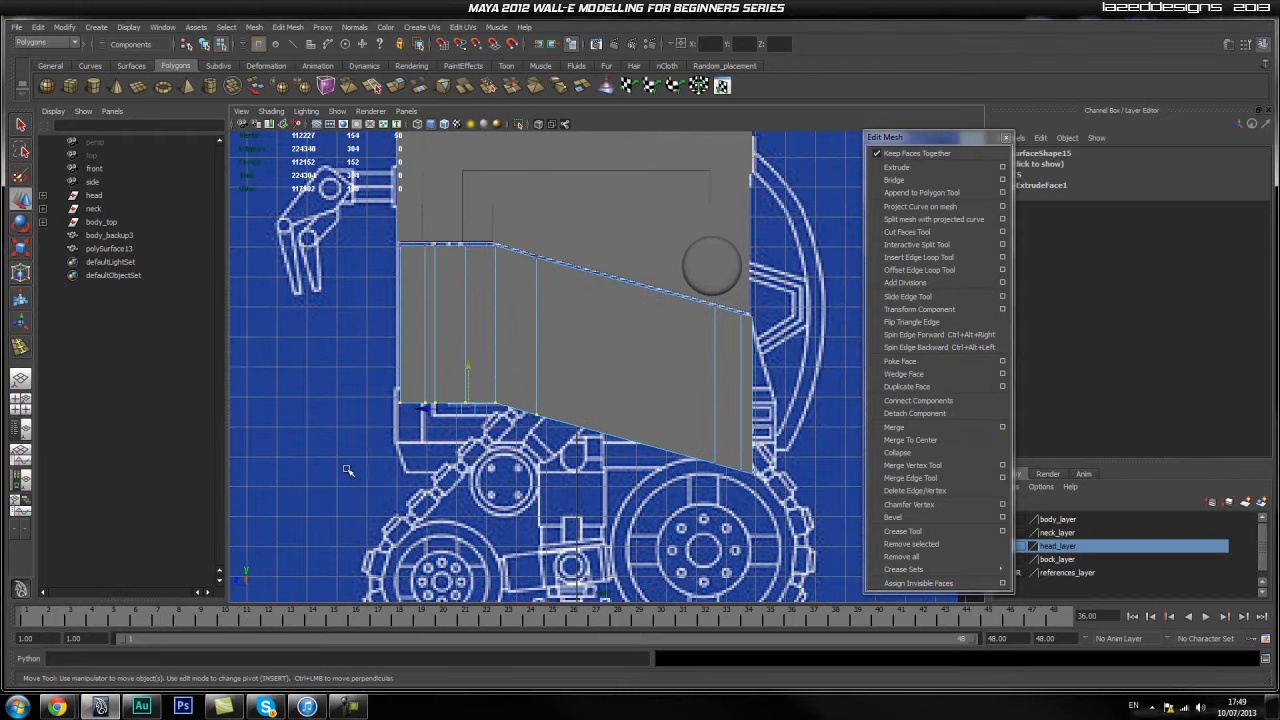
{"action": "key", "text": "r"}
{"action": "left_click_drag", "start_coordinate": [467, 352], "coordinate": [472, 423]}
{"action": "key", "text": "ctrl+z"}
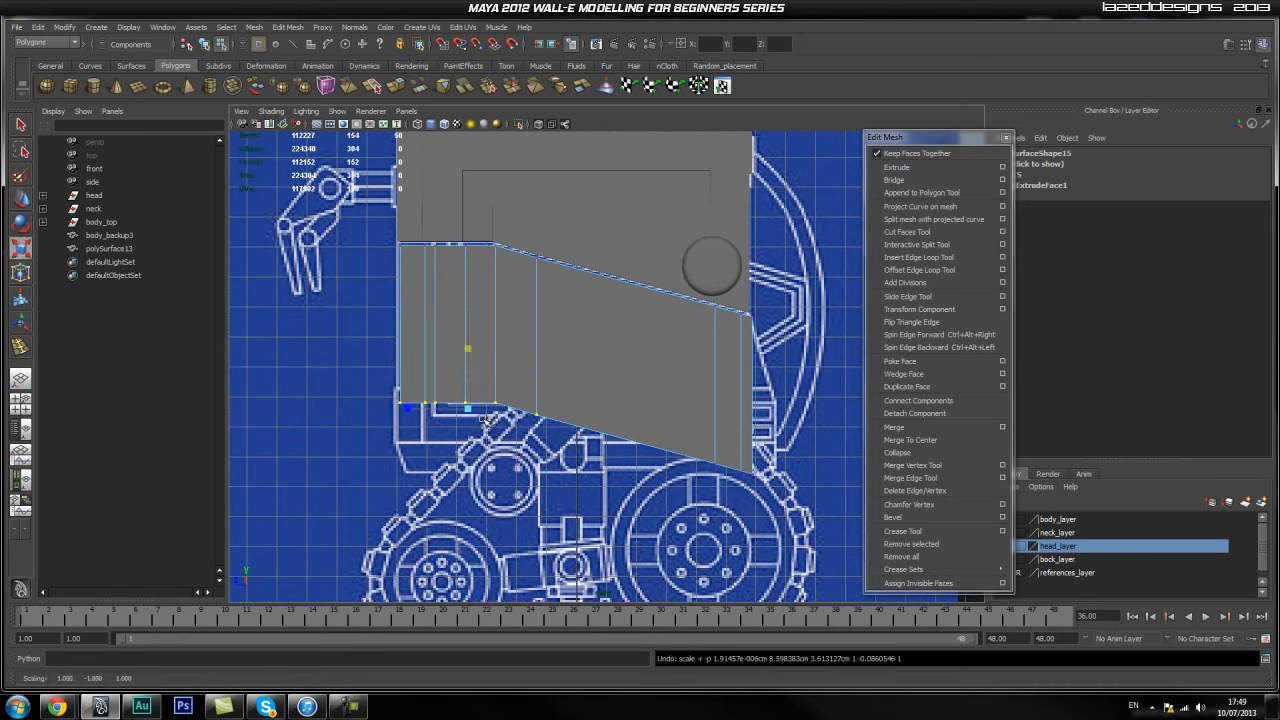
{"action": "key", "text": "w"}
{"action": "left_click_drag", "start_coordinate": [469, 366], "coordinate": [472, 418]}
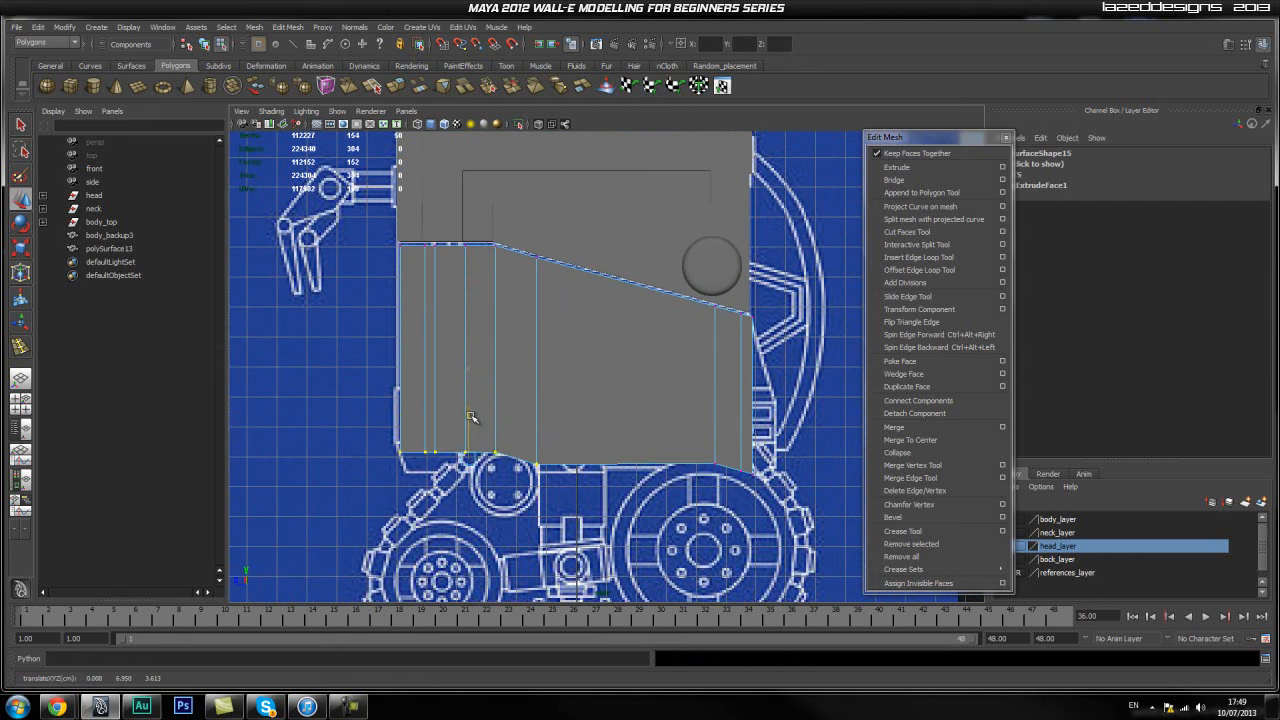
Bring the front bottom vertices down level with the neighbouring vertices of the lower body's bottom edge.
{"action": "middle_click_drag", "start_coordinate": [728, 503], "coordinate": [664, 426], "text": "alt"}
{"action": "right_click_drag", "start_coordinate": [664, 426], "coordinate": [754, 406], "text": "alt"}
{"action": "middle_click_drag", "start_coordinate": [754, 406], "coordinate": [978, 398], "text": "alt"}
{"action": "left_click", "coordinate": [409, 408]}
{"action": "left_click_drag", "start_coordinate": [358, 337], "coordinate": [568, 388]}
{"action": "left_click", "coordinate": [481, 331]}
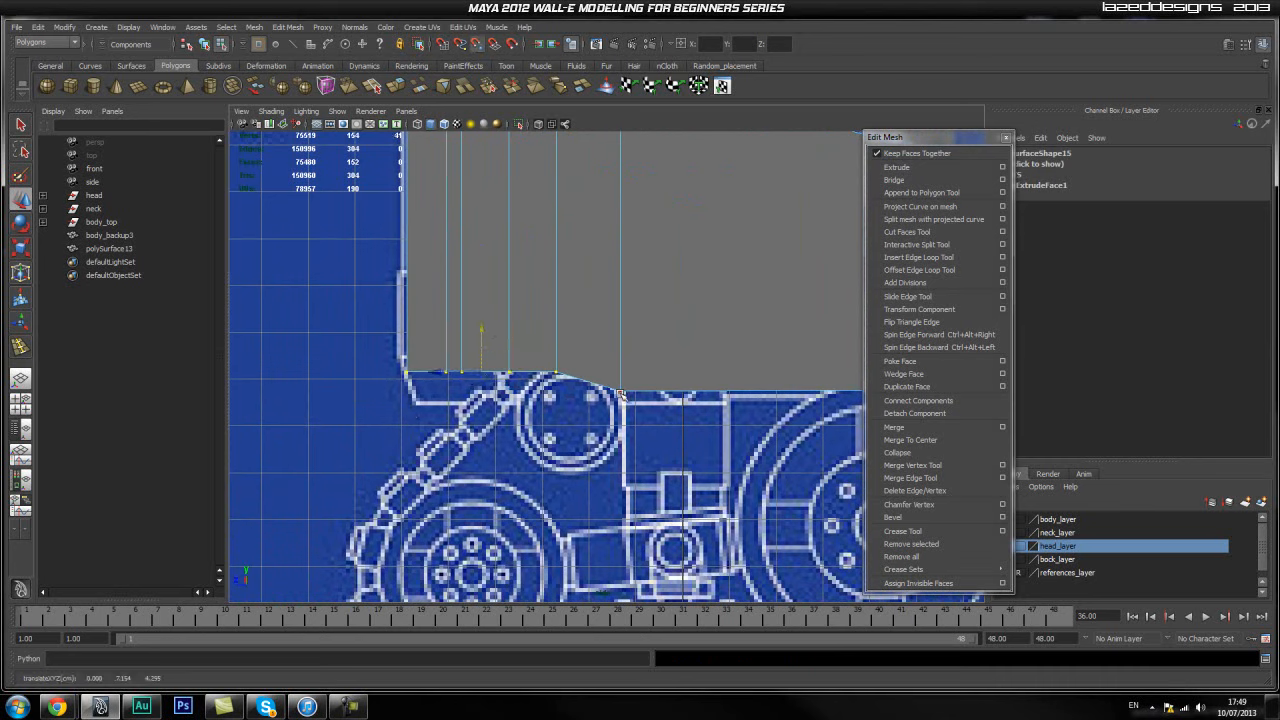
{"action": "middle_click_drag", "start_coordinate": [620, 395], "coordinate": [622, 407]}
{"action": "left_click", "coordinate": [535, 466]}
Flatten the rear bottom vertices into line with the rest of the bottom edge.
{"action": "middle_click_drag", "start_coordinate": [786, 391], "coordinate": [505, 431], "text": "alt"}
{"action": "left_click_drag", "start_coordinate": [683, 428], "coordinate": [676, 474]}
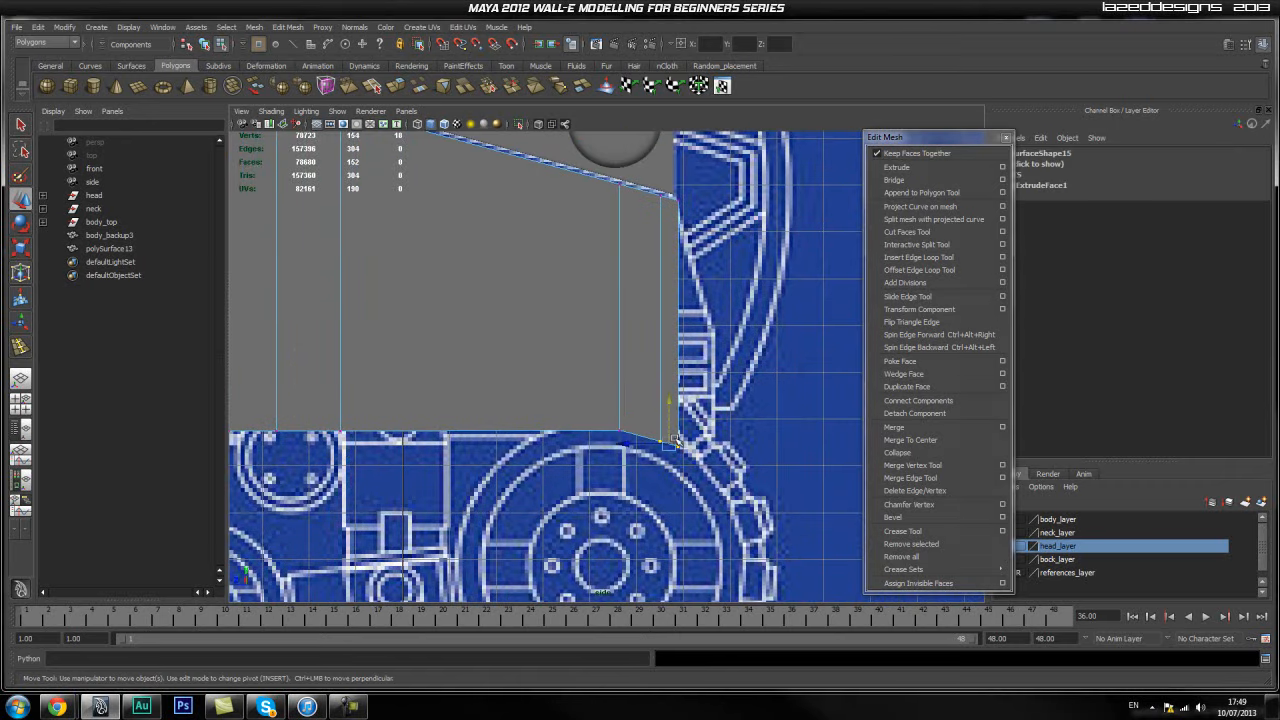
{"action": "left_click_drag", "start_coordinate": [670, 401], "coordinate": [670, 402]}
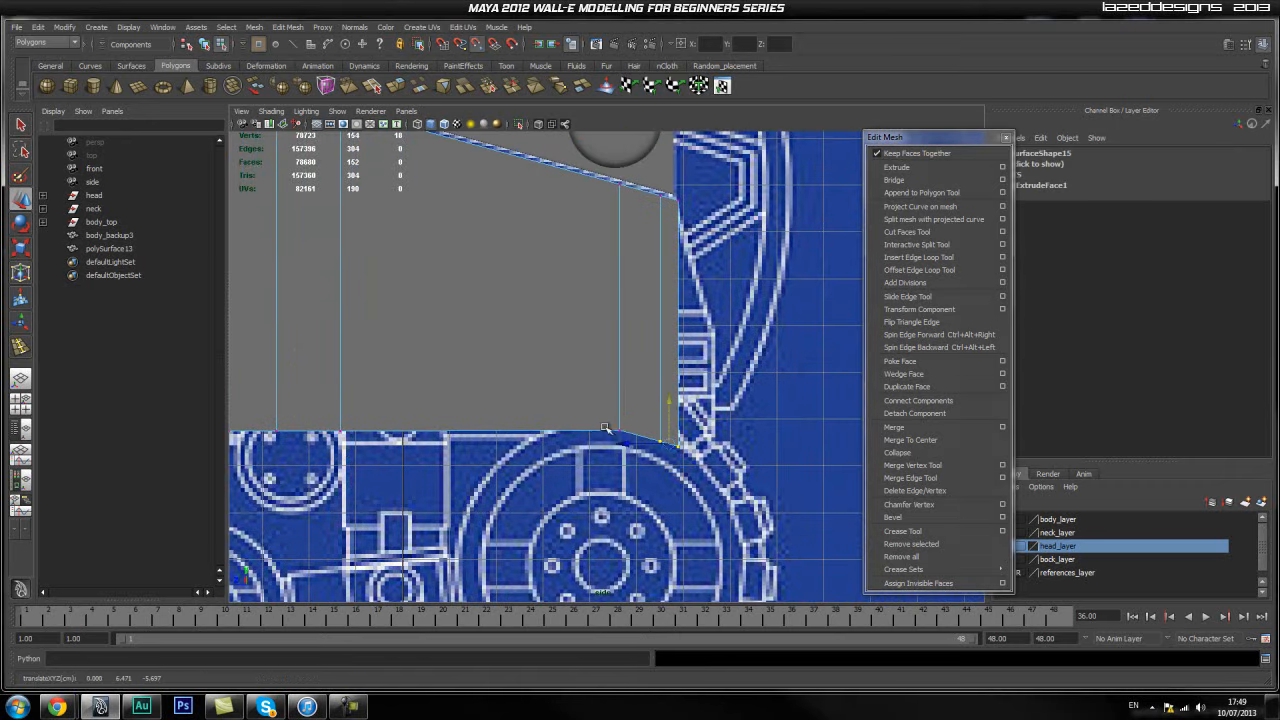
{"action": "left_click", "coordinate": [751, 460]}
{"action": "left_click_drag", "start_coordinate": [657, 466], "coordinate": [660, 466]}
{"action": "left_click", "coordinate": [716, 420]}
{"action": "left_click_drag", "start_coordinate": [712, 411], "coordinate": [643, 463]}
{"action": "key", "text": "r"}
{"action": "left_click_drag", "start_coordinate": [675, 421], "coordinate": [671, 376]}
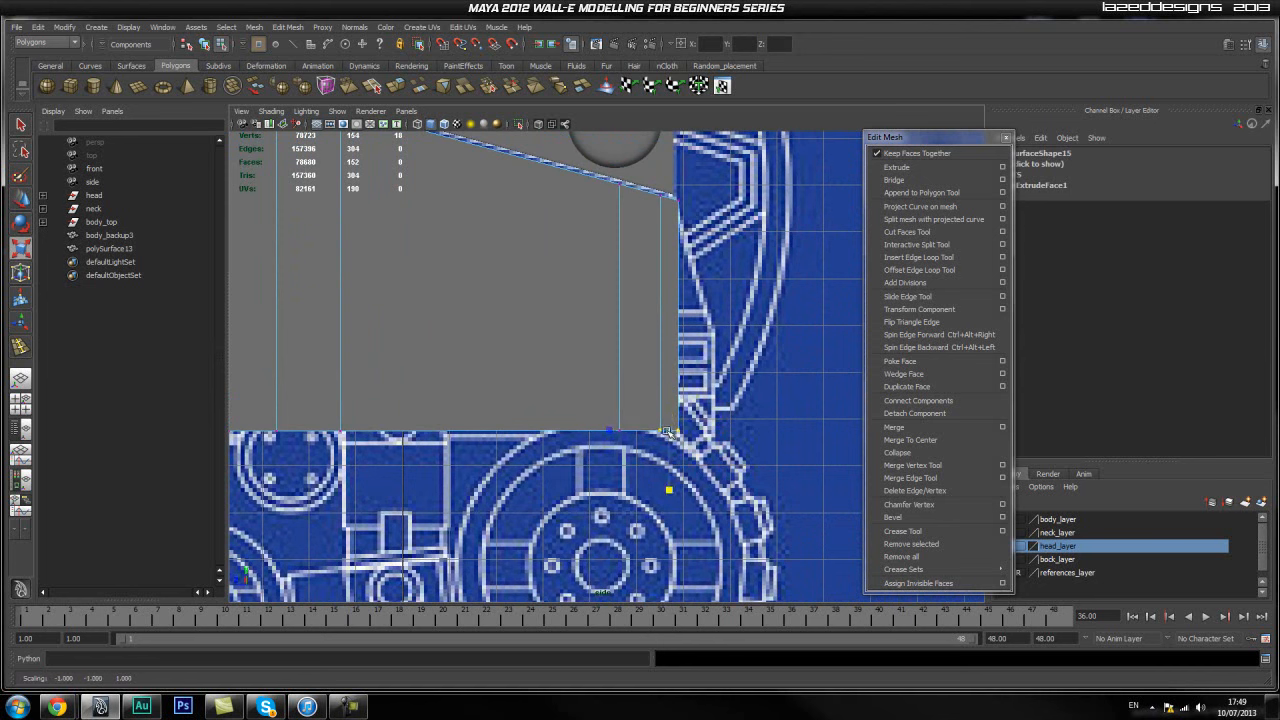
Flatten the whole bottom row of vertices and lower it to a Y of about 6.507 on the blueprint's base line.
{"action": "left_click", "coordinate": [751, 449]}
{"action": "scroll", "coordinate": [755, 448], "scroll_direction": "up", "scroll_amount": 3}
{"action": "middle_click_drag", "start_coordinate": [758, 448], "coordinate": [678, 442], "text": "alt"}
{"action": "scroll", "coordinate": [695, 387], "scroll_direction": "down", "scroll_amount": 4}
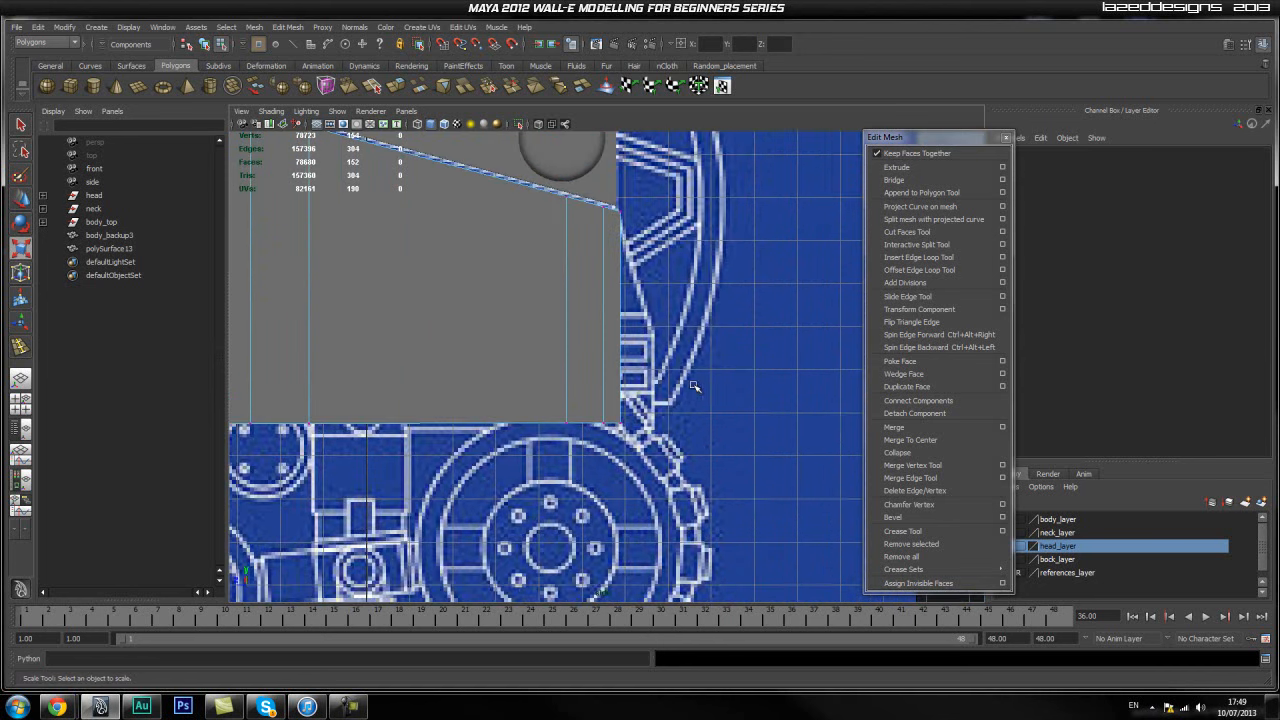
{"action": "middle_click_drag", "start_coordinate": [620, 385], "coordinate": [843, 434], "text": "alt"}
{"action": "mouse_move", "coordinate": [374, 426]}
{"action": "middle_mouse_down", "text": "alt"}
{"action": "mouse_move", "coordinate": [506, 418]}
{"action": "mouse_move", "coordinate": [429, 423]}
{"action": "middle_mouse_up", "text": "alt"}
{"action": "middle_click_drag", "start_coordinate": [663, 416], "coordinate": [582, 409], "text": "alt"}
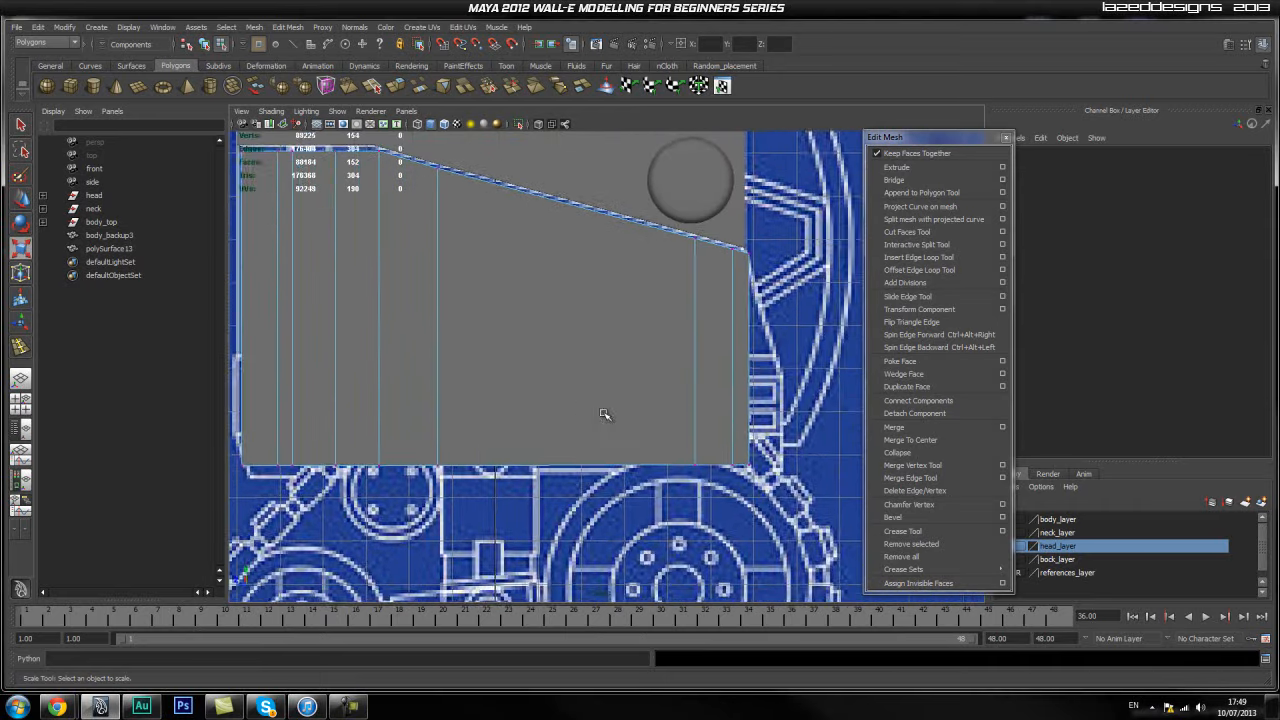
{"action": "scroll", "coordinate": [582, 409], "scroll_direction": "down", "scroll_amount": 2}
{"action": "left_click_drag", "start_coordinate": [337, 491], "coordinate": [338, 491]}
{"action": "left_click", "coordinate": [799, 394]}
{"action": "left_click_drag", "start_coordinate": [799, 394], "coordinate": [242, 509]}
{"action": "left_click_drag", "start_coordinate": [519, 389], "coordinate": [518, 443]}
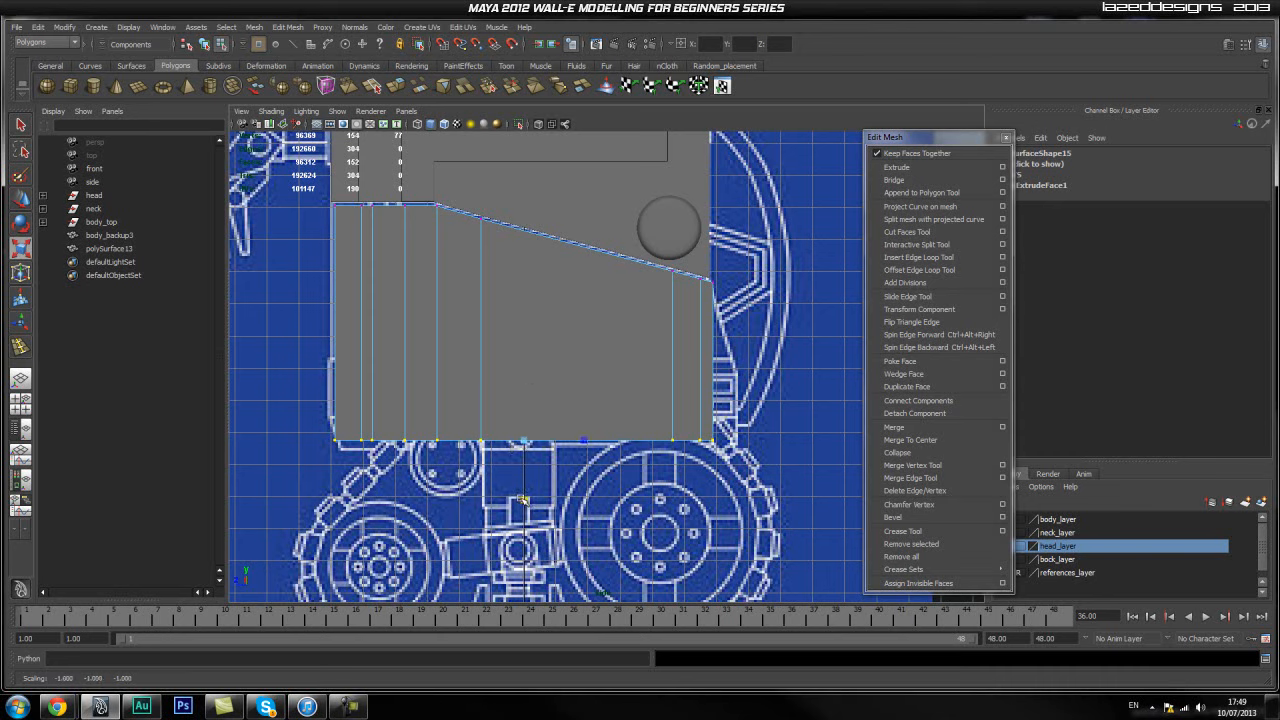
{"action": "key", "text": "w"}
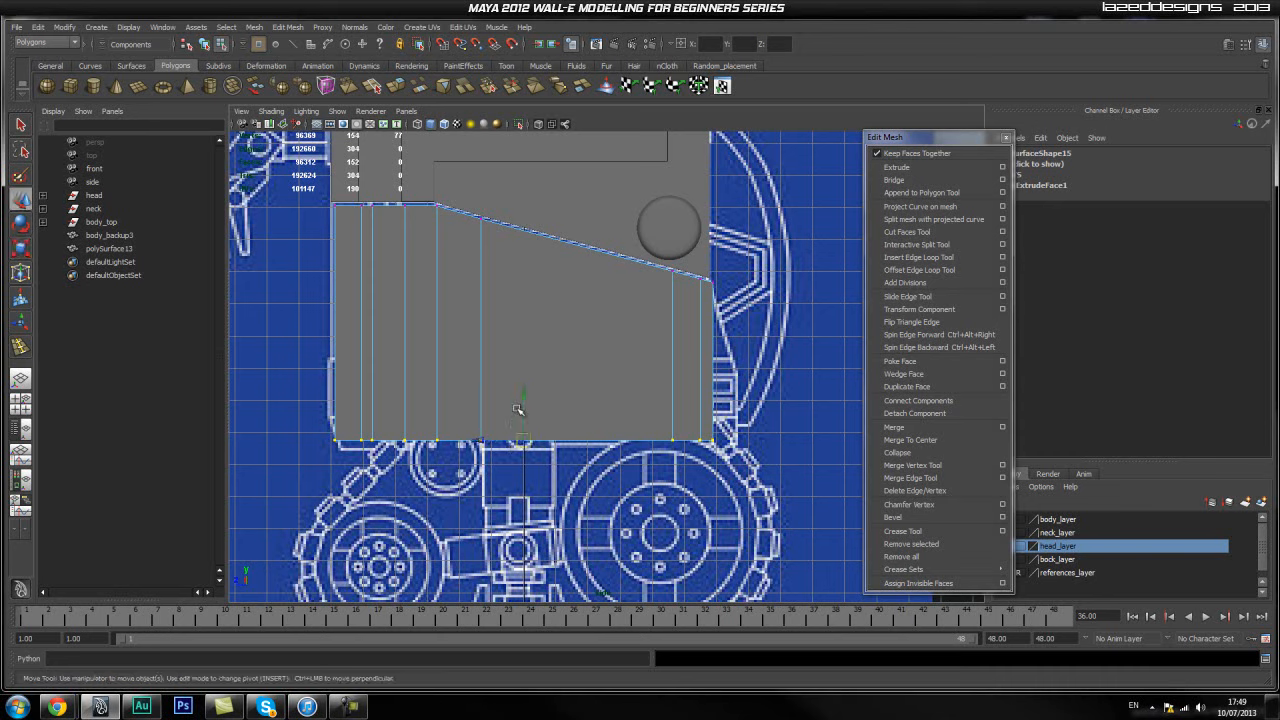
{"action": "left_click_drag", "start_coordinate": [522, 397], "coordinate": [527, 406]}
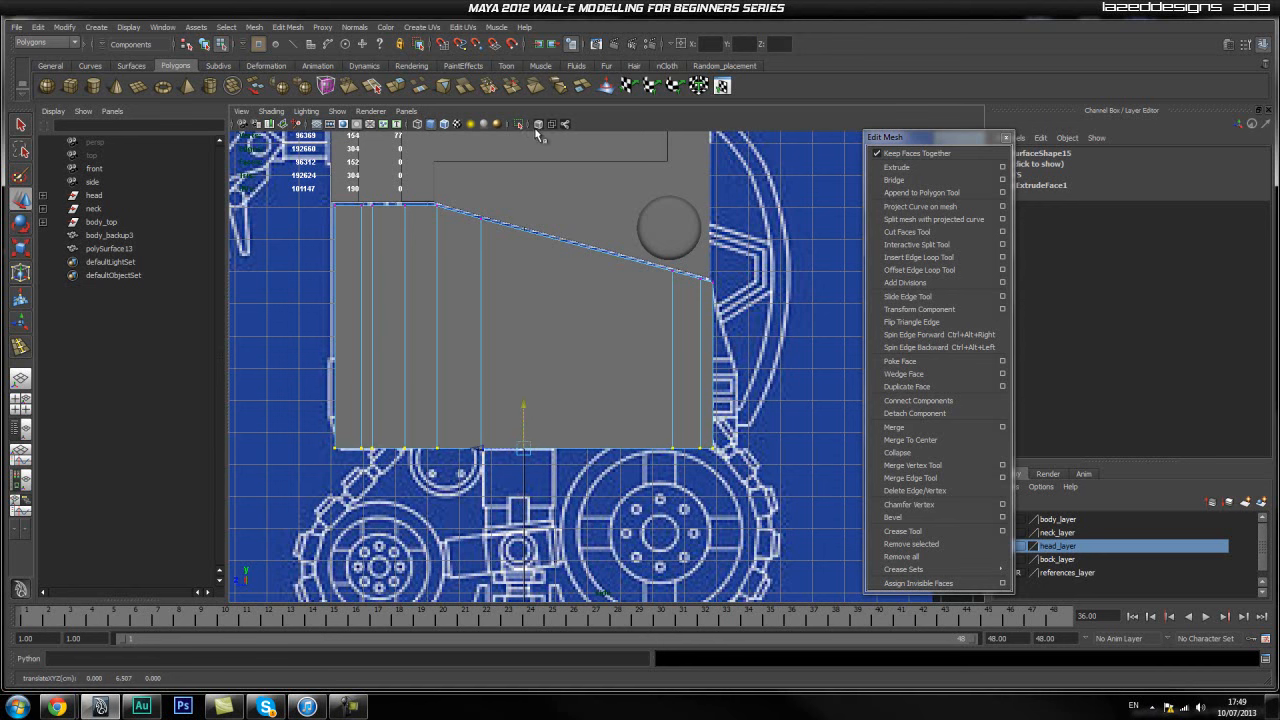
Turn on X-ray shading, insert an edge loop around the lower body at the blueprint's bottom band and flatten it horizontally.
{"action": "left_click", "coordinate": [538, 125]}
{"action": "scroll", "coordinate": [312, 470], "scroll_direction": "up", "scroll_amount": 3}
{"action": "mouse_move", "coordinate": [624, 460]}
{"action": "middle_mouse_down", "text": "alt"}
{"action": "mouse_move", "coordinate": [475, 427]}
{"action": "mouse_move", "coordinate": [888, 432]}
{"action": "mouse_move", "coordinate": [990, 420]}
{"action": "middle_mouse_up", "text": "alt"}
{"action": "scroll", "coordinate": [475, 427], "scroll_direction": "up", "scroll_amount": 3}
{"action": "scroll", "coordinate": [446, 411], "scroll_direction": "down", "scroll_amount": 3}
{"action": "middle_click_drag", "start_coordinate": [577, 395], "coordinate": [251, 468], "text": "alt"}
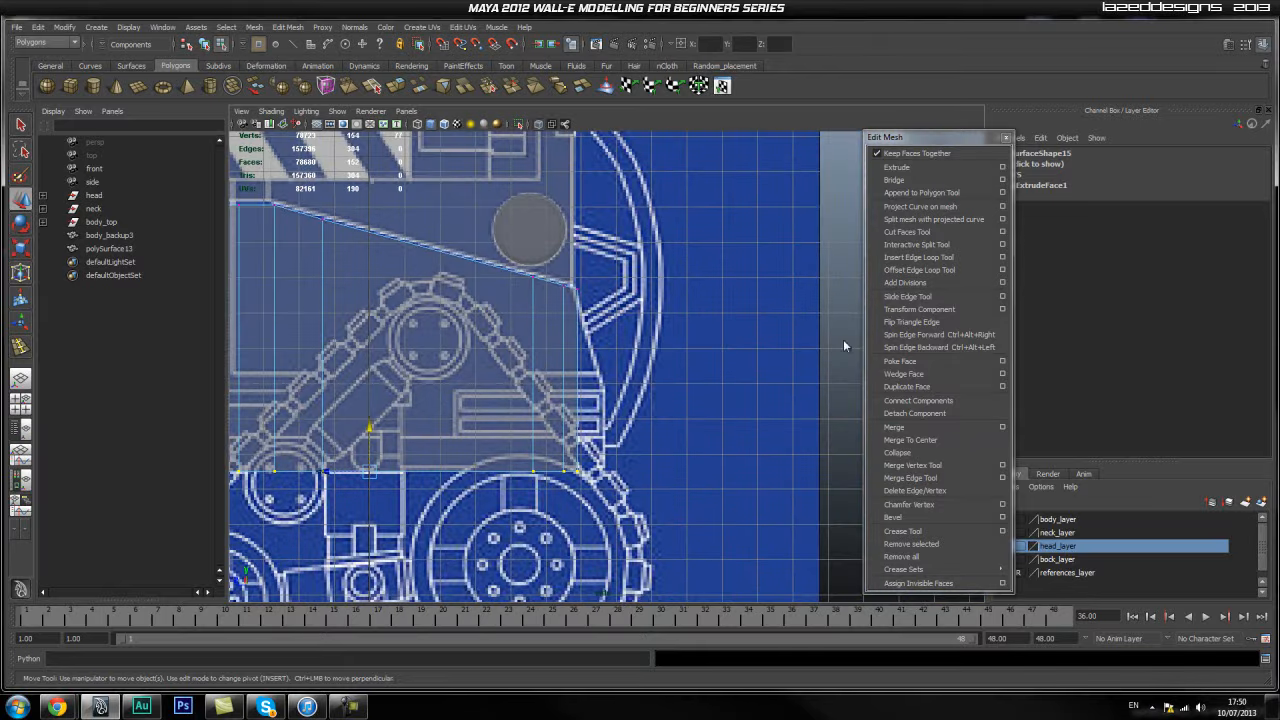
{"action": "left_click", "coordinate": [948, 262]}
{"action": "scroll", "coordinate": [556, 388], "scroll_direction": "up", "scroll_amount": 1}
{"action": "left_click_drag", "start_coordinate": [604, 403], "coordinate": [600, 397]}
{"action": "scroll", "coordinate": [540, 400], "scroll_direction": "up", "scroll_amount": 3}
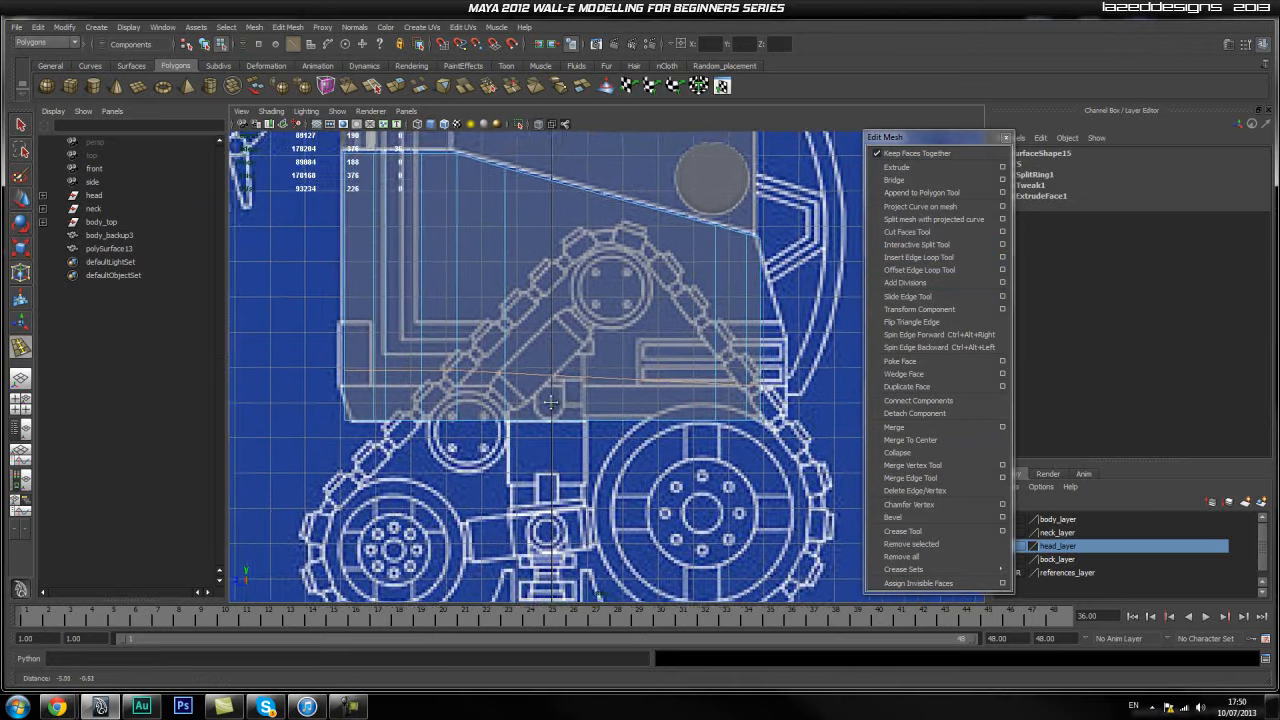
{"action": "key", "text": "r"}
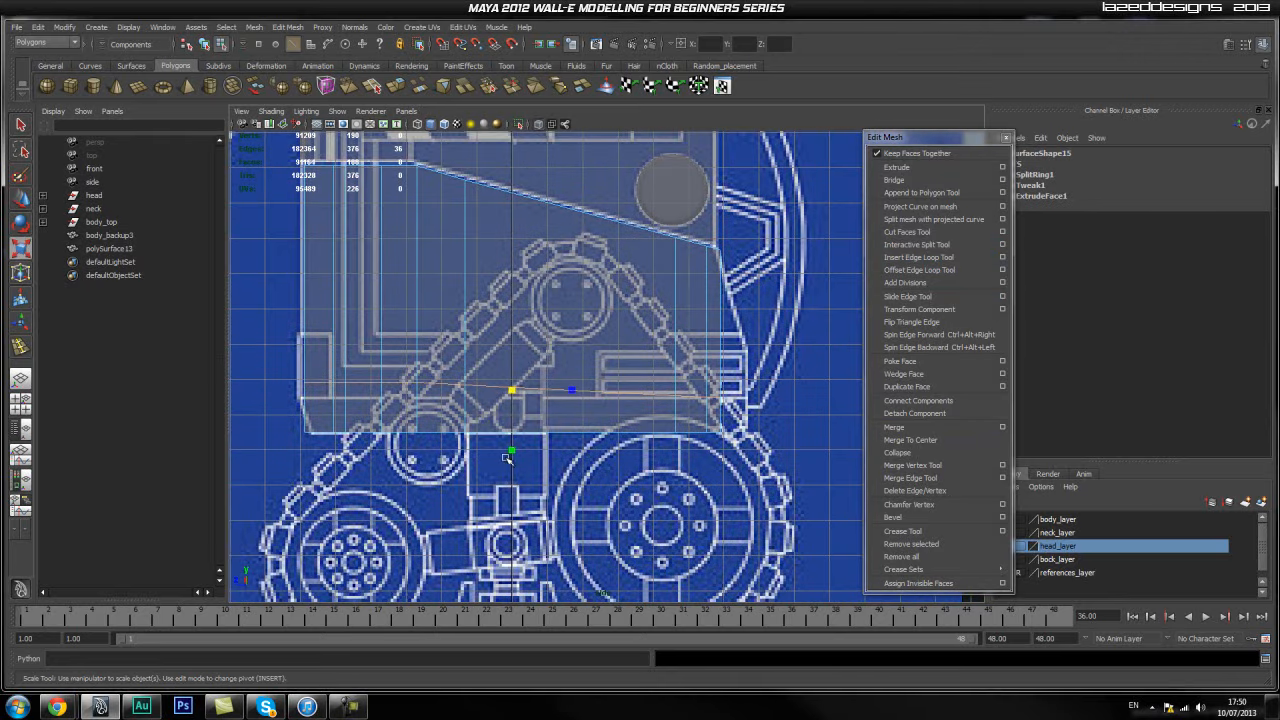
{"action": "left_click_drag", "start_coordinate": [511, 453], "coordinate": [520, 391]}
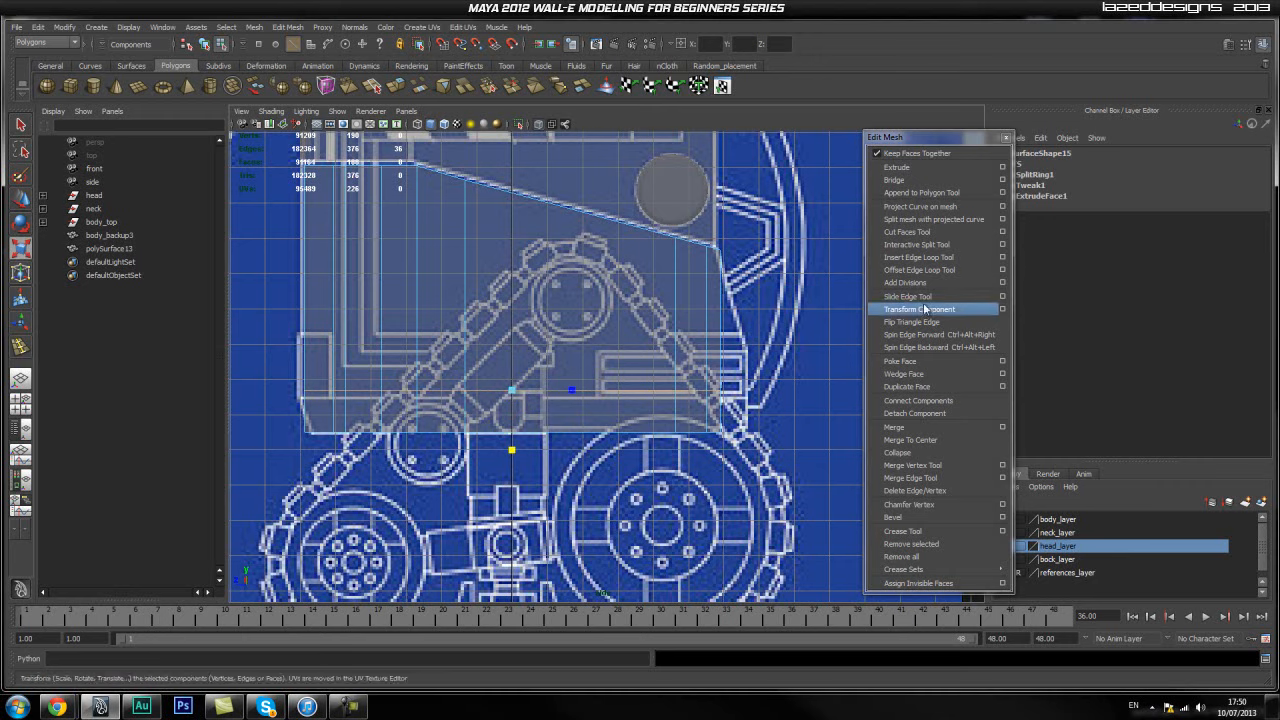
Insert a second edge loop above the first, flatten it and set its height to a Y of about 8.746.
{"action": "left_click", "coordinate": [918, 257]}
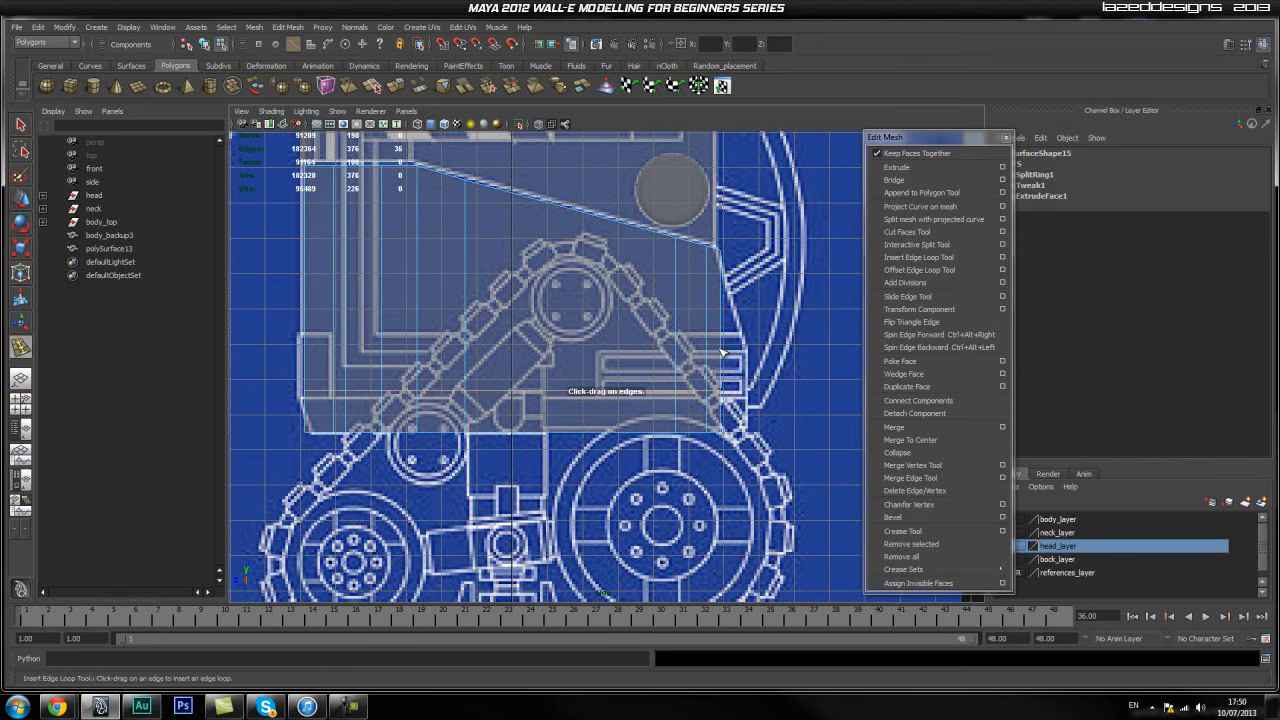
{"action": "left_click_drag", "start_coordinate": [723, 351], "coordinate": [723, 350]}
{"action": "key", "text": "r"}
{"action": "left_click_drag", "start_coordinate": [506, 411], "coordinate": [512, 340]}
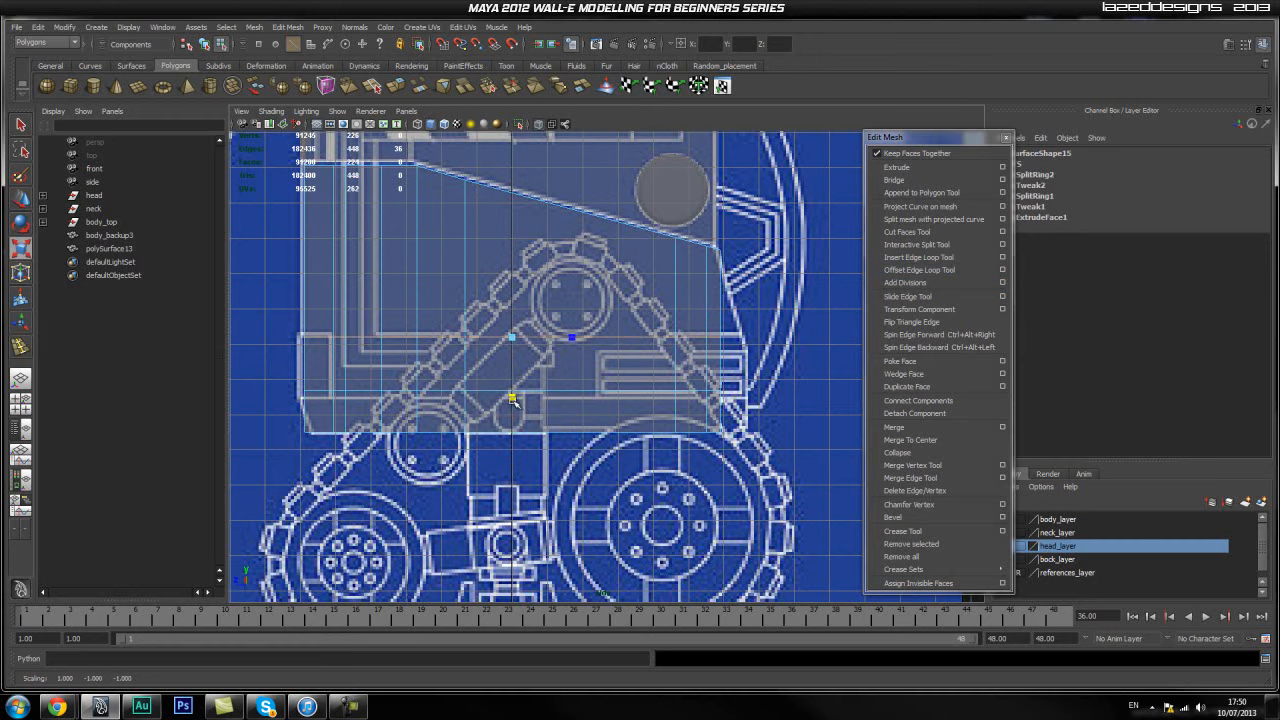
{"action": "key", "text": "w"}
{"action": "left_click_drag", "start_coordinate": [514, 298], "coordinate": [512, 313]}
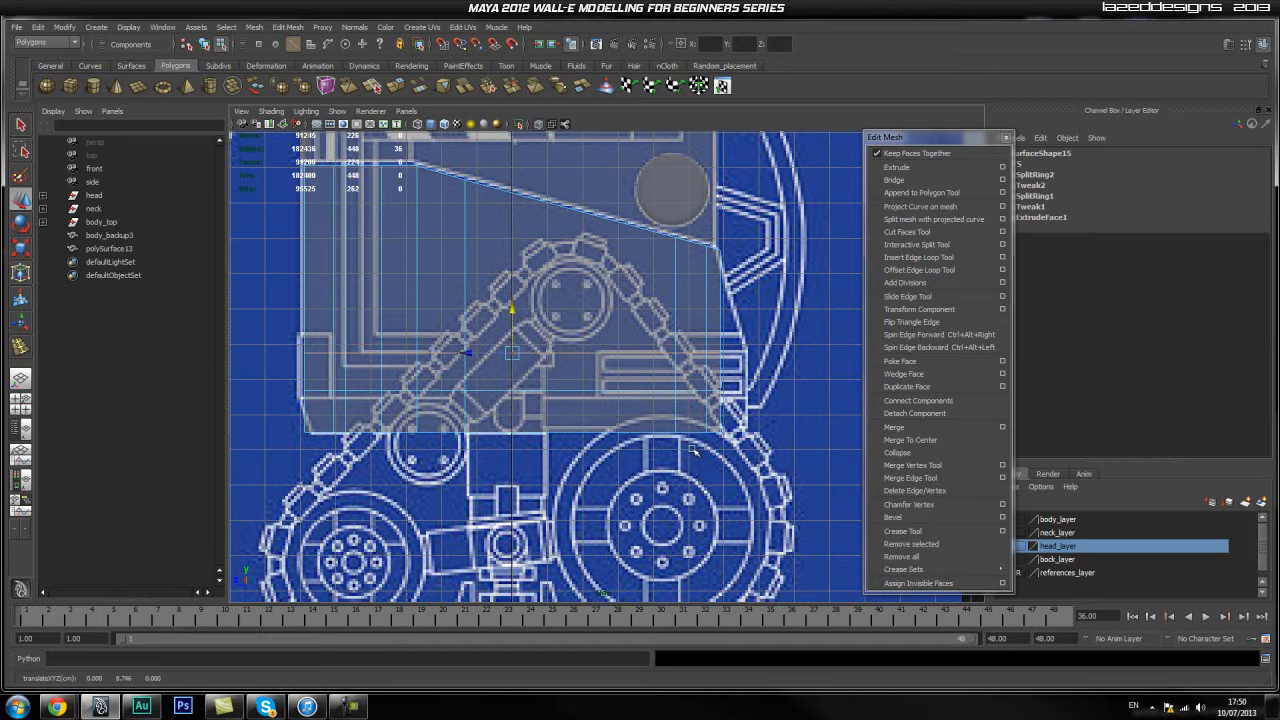
Move the lower rear vertices outward to match the blueprint's rear body outline.
{"action": "middle_click_drag", "start_coordinate": [692, 449], "coordinate": [613, 444], "text": "alt"}
{"action": "right_click_drag", "start_coordinate": [613, 444], "coordinate": [722, 403], "text": "alt"}
{"action": "middle_click_drag", "start_coordinate": [684, 424], "coordinate": [613, 418], "text": "alt"}
{"action": "right_click", "coordinate": [553, 417]}
{"action": "right_click_drag", "start_coordinate": [553, 417], "coordinate": [556, 446]}
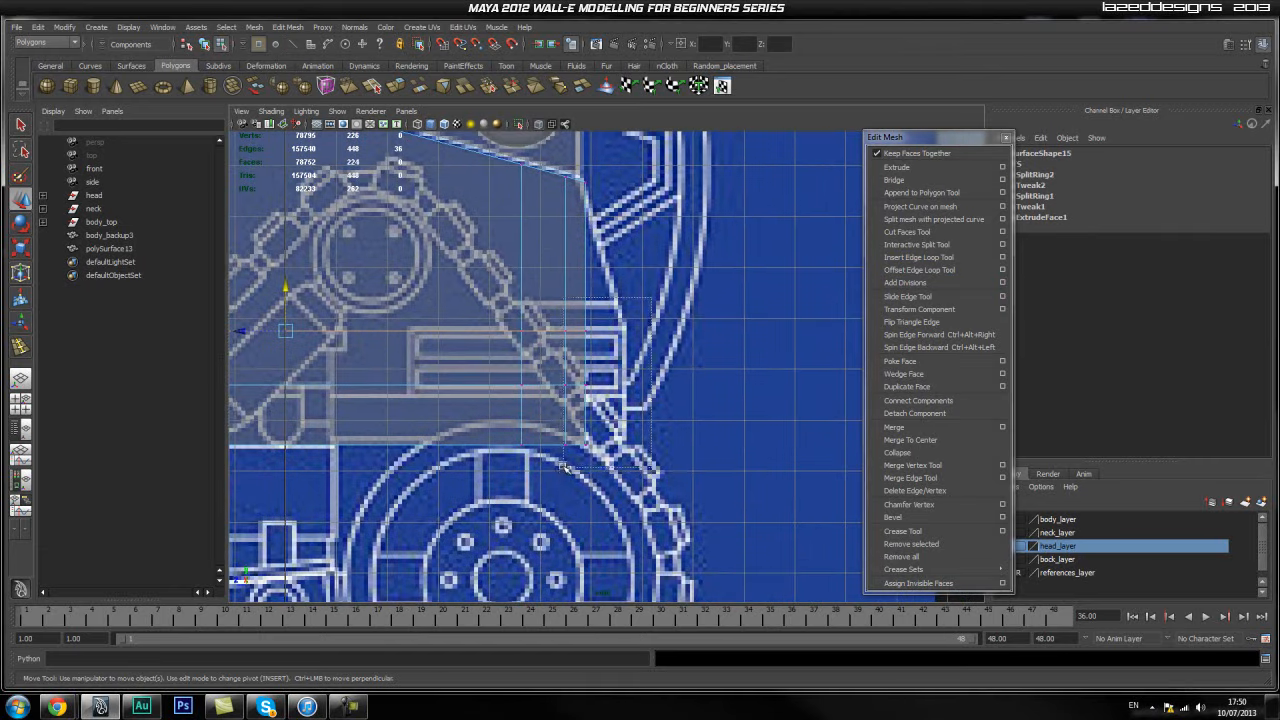
{"action": "left_click_drag", "start_coordinate": [581, 460], "coordinate": [575, 462]}
{"action": "mouse_move", "coordinate": [563, 399]}
{"action": "left_mouse_down"}
{"action": "mouse_move", "coordinate": [543, 380]}
{"action": "mouse_move", "coordinate": [577, 387]}
{"action": "left_mouse_up"}
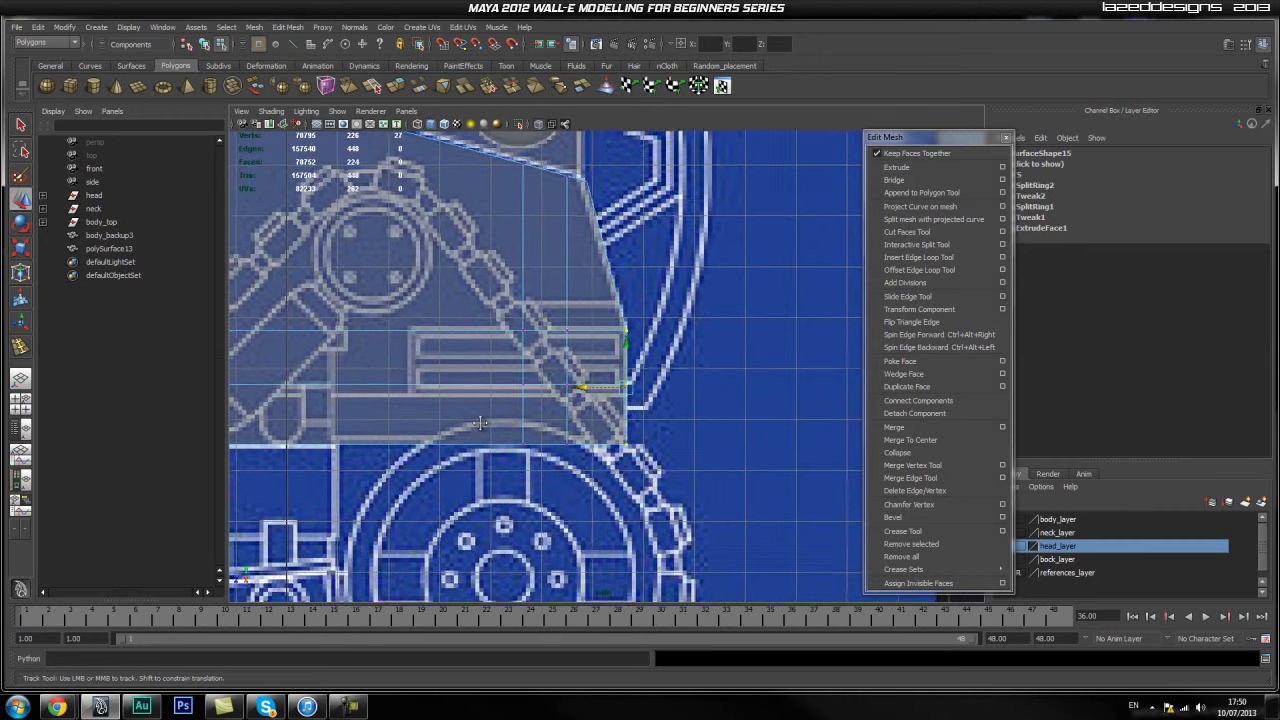
Move the front bottom corner vertices inward to a Z of about 5.68, following the blueprint's slanted front edge.
{"action": "scroll", "coordinate": [434, 410], "scroll_direction": "up", "scroll_amount": 4}
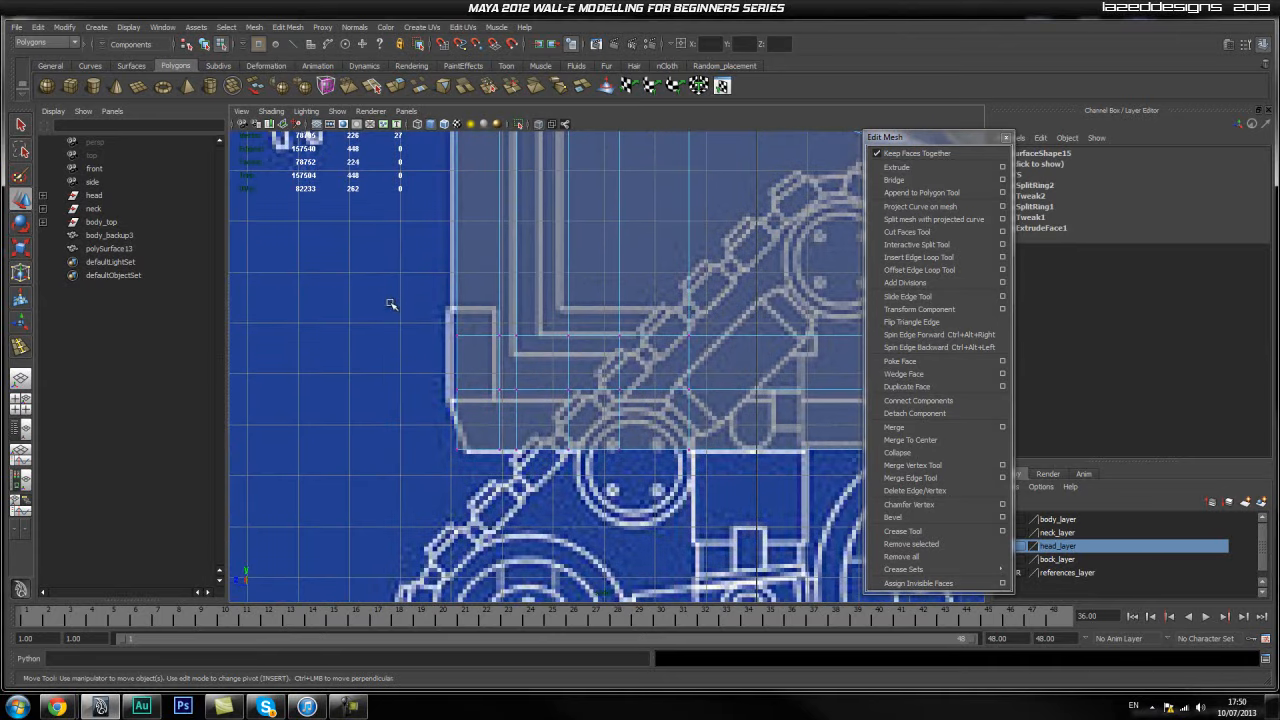
{"action": "left_click_drag", "start_coordinate": [403, 364], "coordinate": [389, 406]}
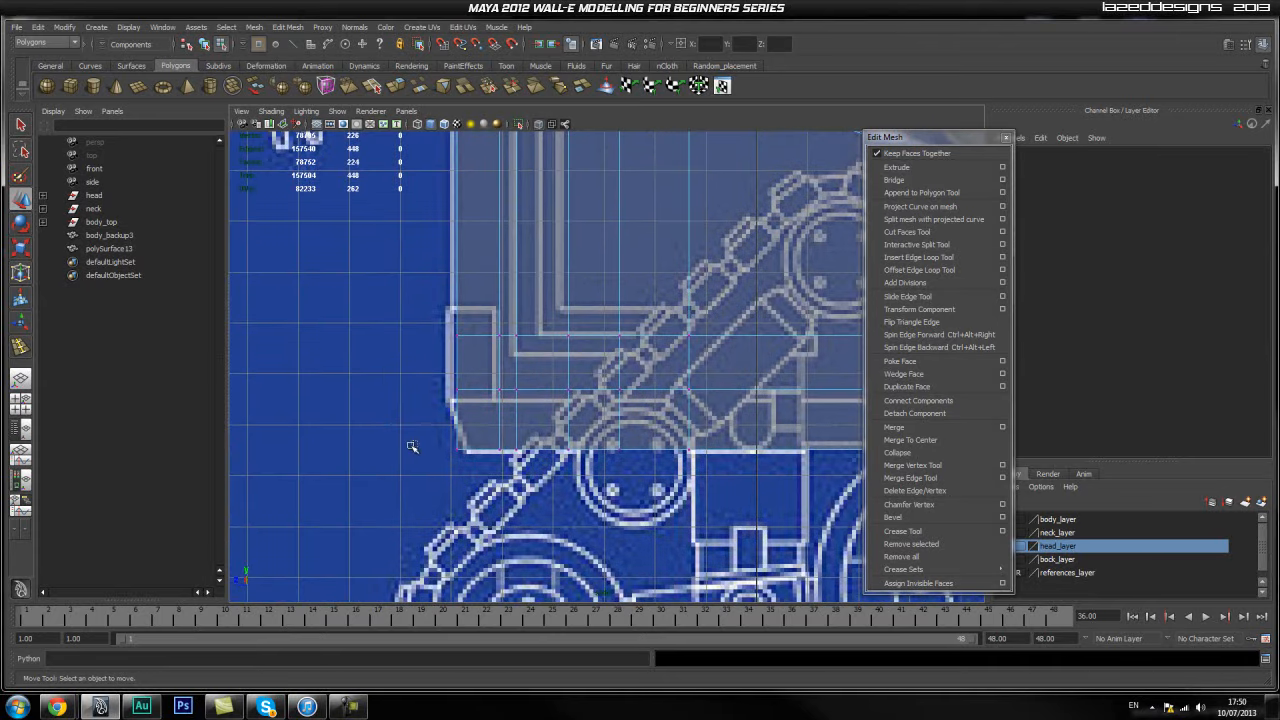
{"action": "scroll", "coordinate": [382, 281], "scroll_direction": "down", "scroll_amount": 2}
{"action": "middle_click_drag", "start_coordinate": [423, 258], "coordinate": [433, 343], "text": "alt"}
{"action": "scroll", "coordinate": [440, 430], "scroll_direction": "up", "scroll_amount": 3}
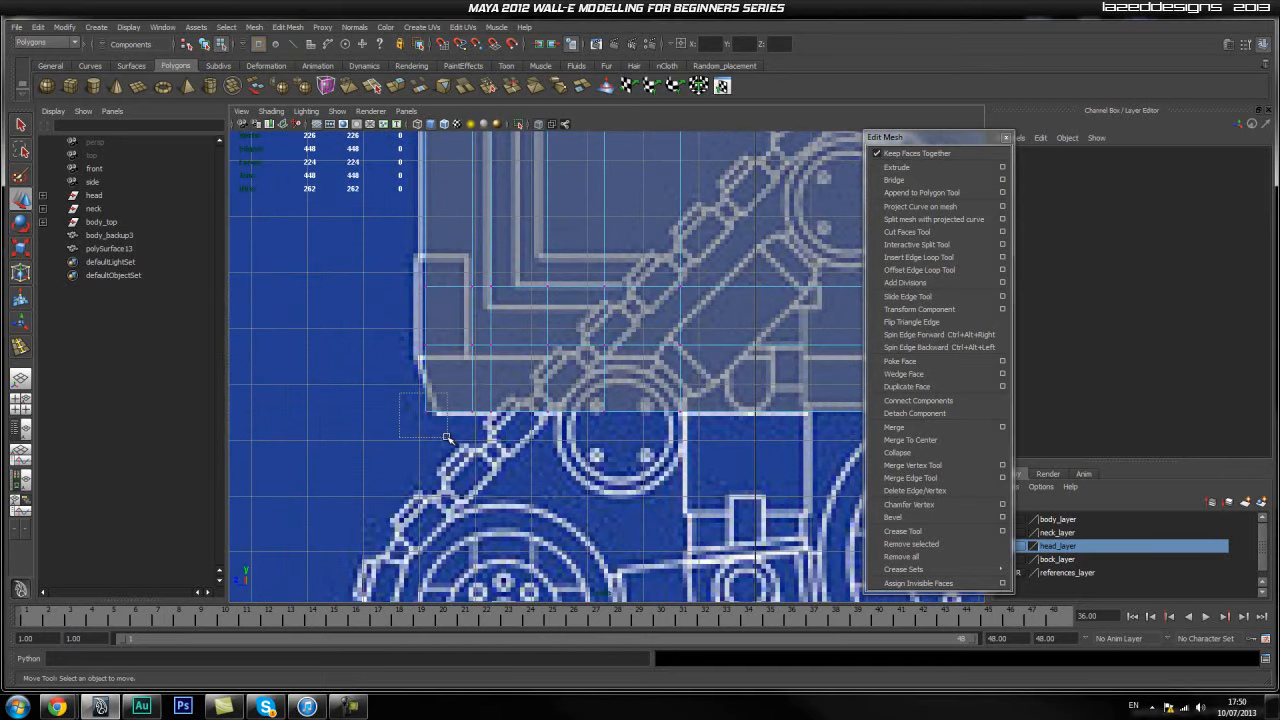
{"action": "left_click_drag", "start_coordinate": [447, 438], "coordinate": [446, 438]}
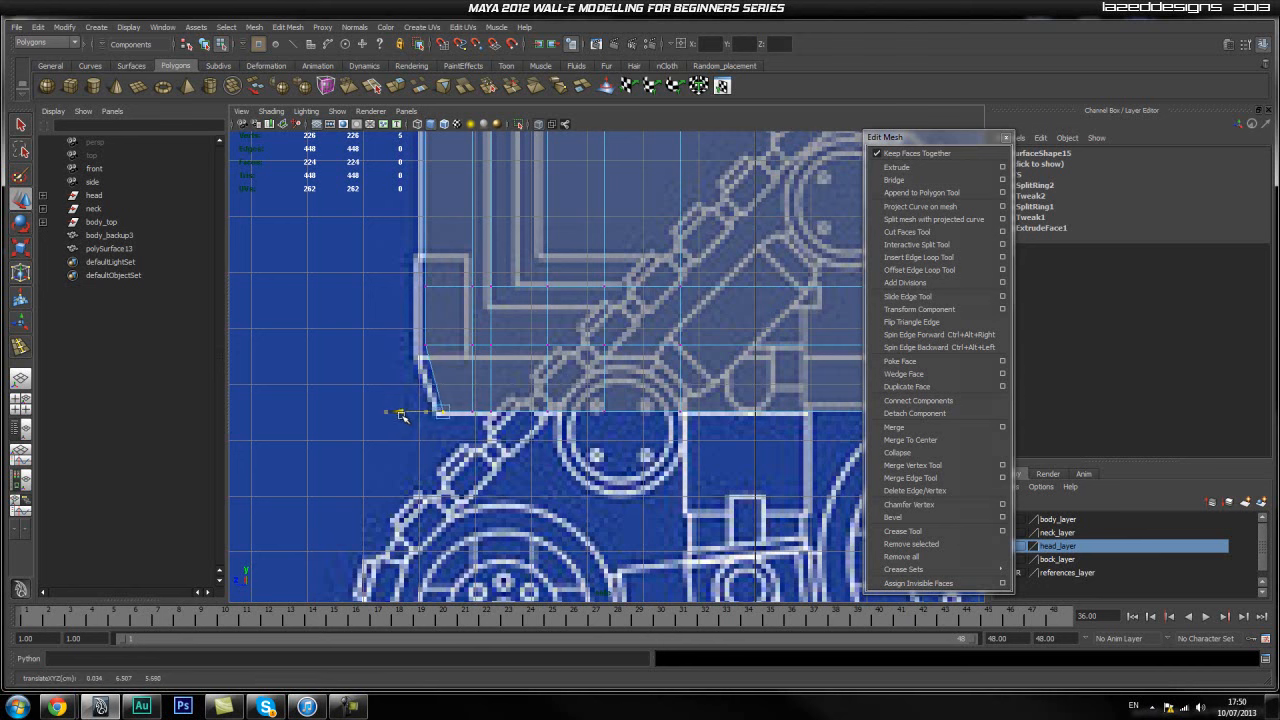
{"action": "left_click", "coordinate": [393, 337]}
Return to the perspective view, turn off X-ray shading and isolate polySurface13.
{"action": "middle_click_drag", "start_coordinate": [615, 272], "coordinate": [503, 364], "text": "alt"}
{"action": "key", "text": "space"}
{"action": "left_click_drag", "start_coordinate": [503, 363], "coordinate": [503, 334]}
{"action": "left_click_drag", "start_coordinate": [457, 424], "coordinate": [627, 449], "text": "alt"}
{"action": "right_click_drag", "start_coordinate": [627, 449], "coordinate": [603, 424], "text": "alt"}
{"action": "left_click", "coordinate": [603, 424]}
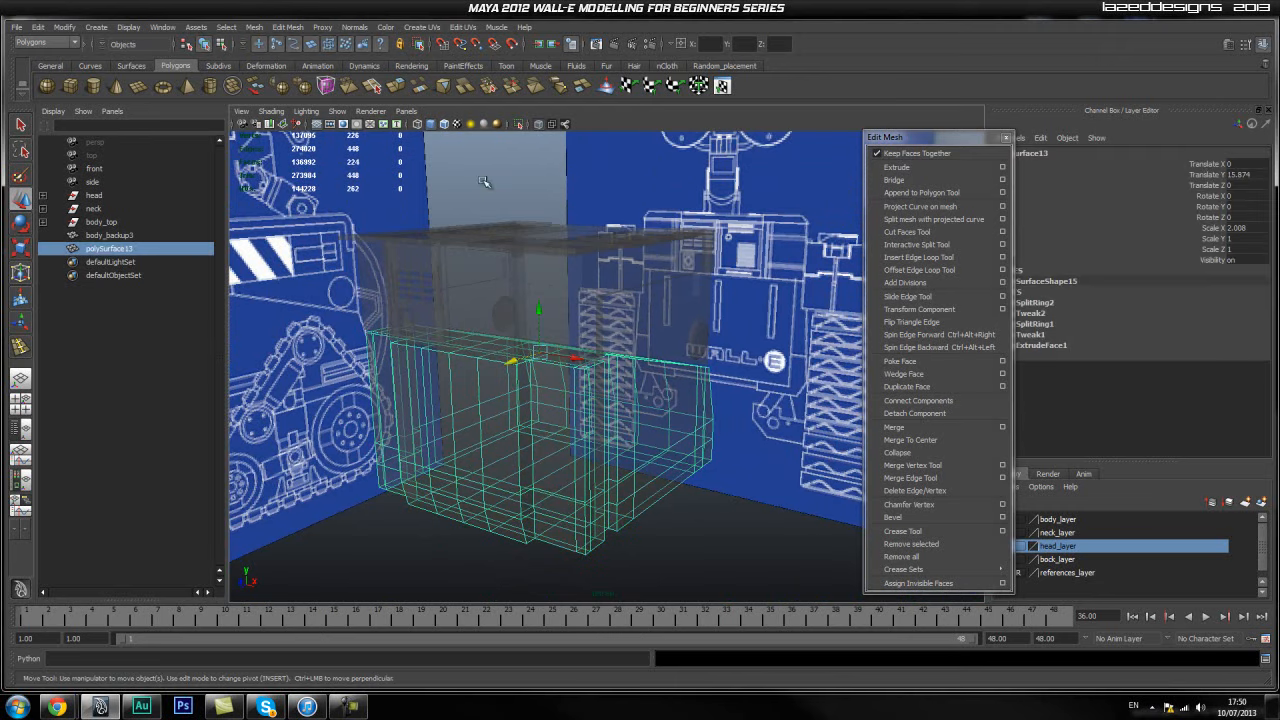
{"action": "left_click", "coordinate": [539, 125]}
{"action": "left_click", "coordinate": [750, 258]}
{"action": "left_click", "coordinate": [607, 417]}
{"action": "left_click", "coordinate": [519, 125]}
{"action": "left_click_drag", "start_coordinate": [624, 388], "coordinate": [562, 372], "text": "alt"}
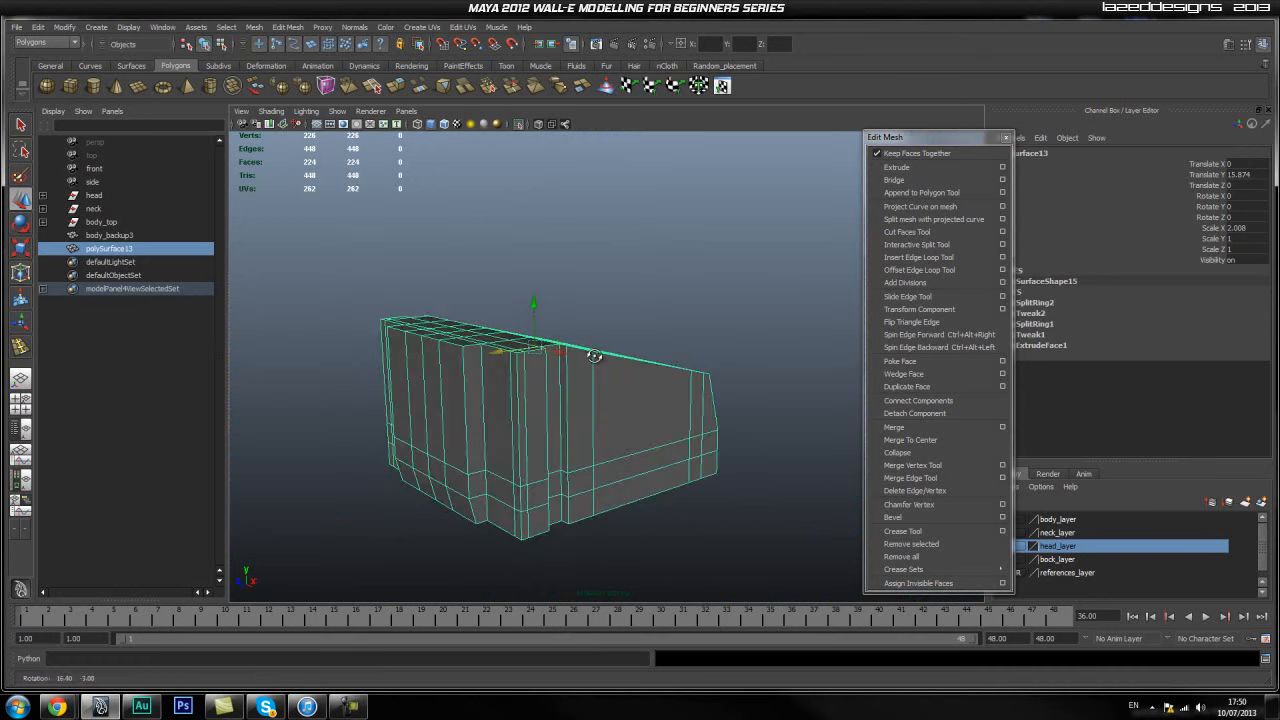
Delete the three central vertical edge loops on the isolated lower body piece and check the mesh from below and the side.
{"action": "left_click", "coordinate": [323, 434]}
{"action": "middle_click_drag", "start_coordinate": [352, 440], "coordinate": [465, 356], "text": "alt"}
{"action": "right_click_drag", "start_coordinate": [465, 356], "coordinate": [471, 466], "text": "alt"}
{"action": "left_click", "coordinate": [476, 418]}
{"action": "left_click_drag", "start_coordinate": [476, 418], "coordinate": [563, 474], "text": "alt"}
{"action": "right_click_drag", "start_coordinate": [528, 451], "coordinate": [543, 534]}
{"action": "middle_click_drag", "start_coordinate": [477, 482], "coordinate": [470, 417], "text": "alt"}
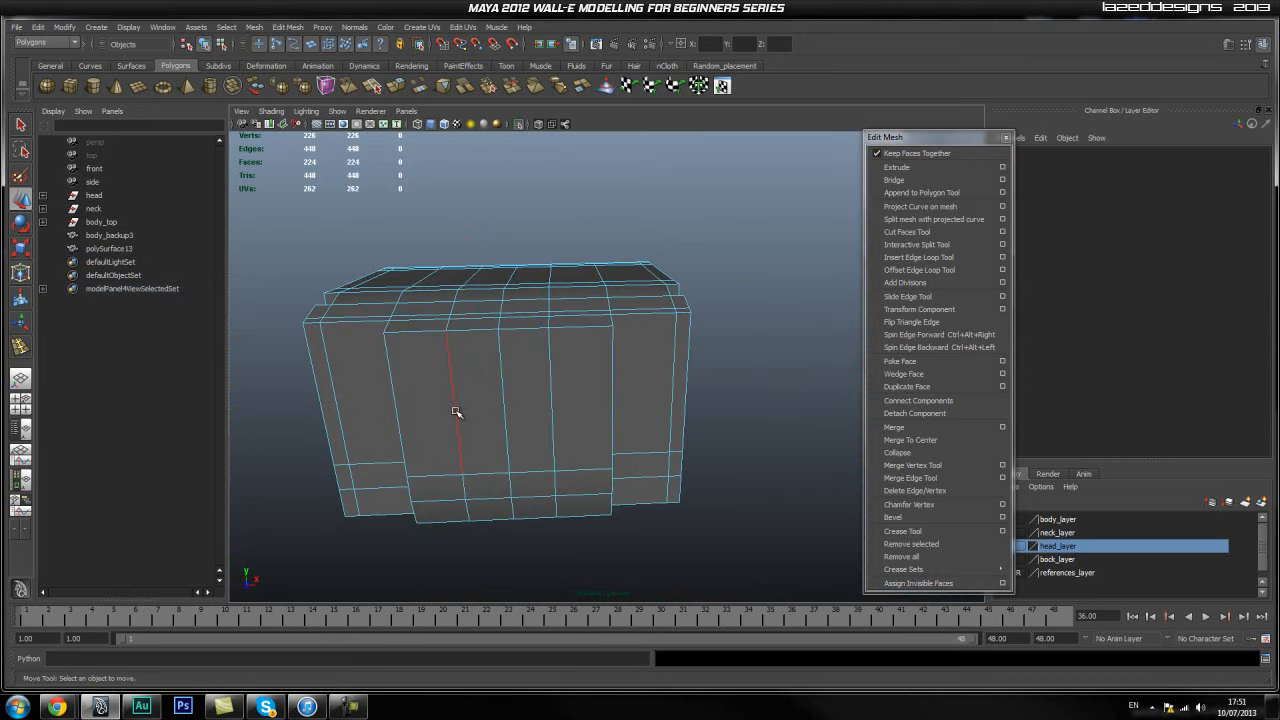
{"action": "double_click", "coordinate": [455, 412]}
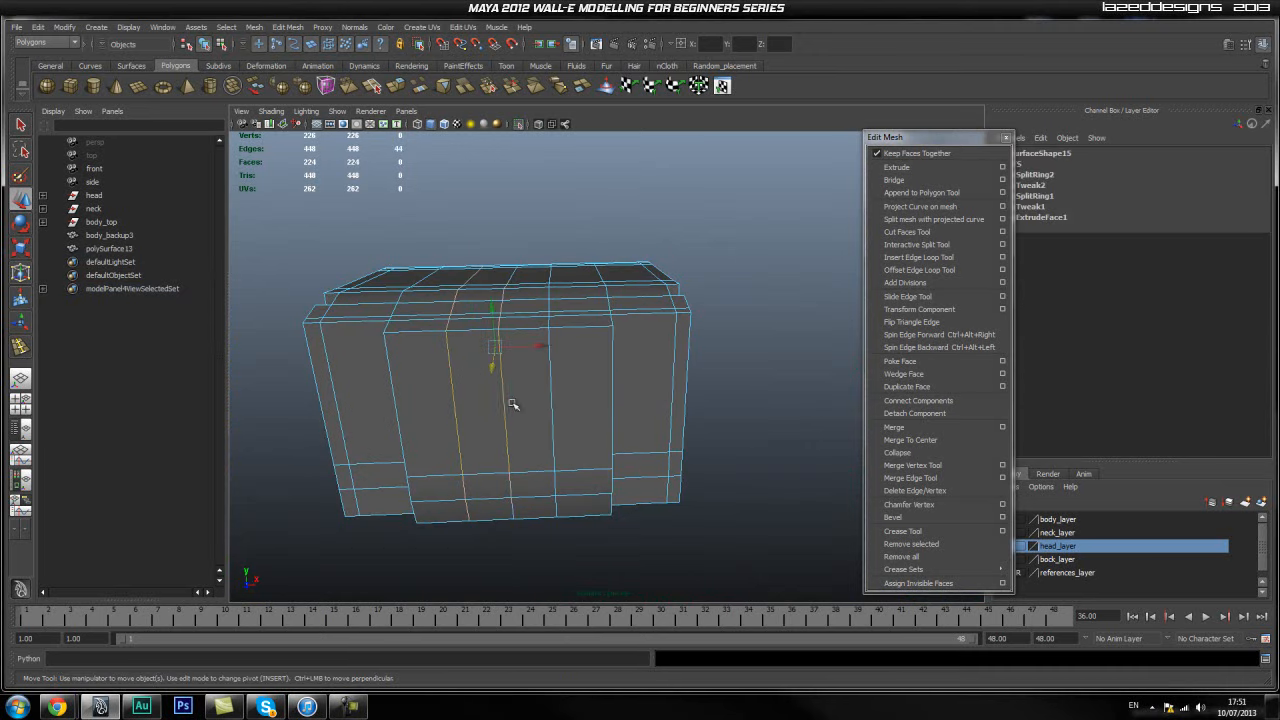
{"action": "right_click_drag", "start_coordinate": [551, 396], "coordinate": [571, 463], "text": "ctrl"}
{"action": "left_click_drag", "start_coordinate": [571, 463], "coordinate": [596, 430], "text": "alt"}
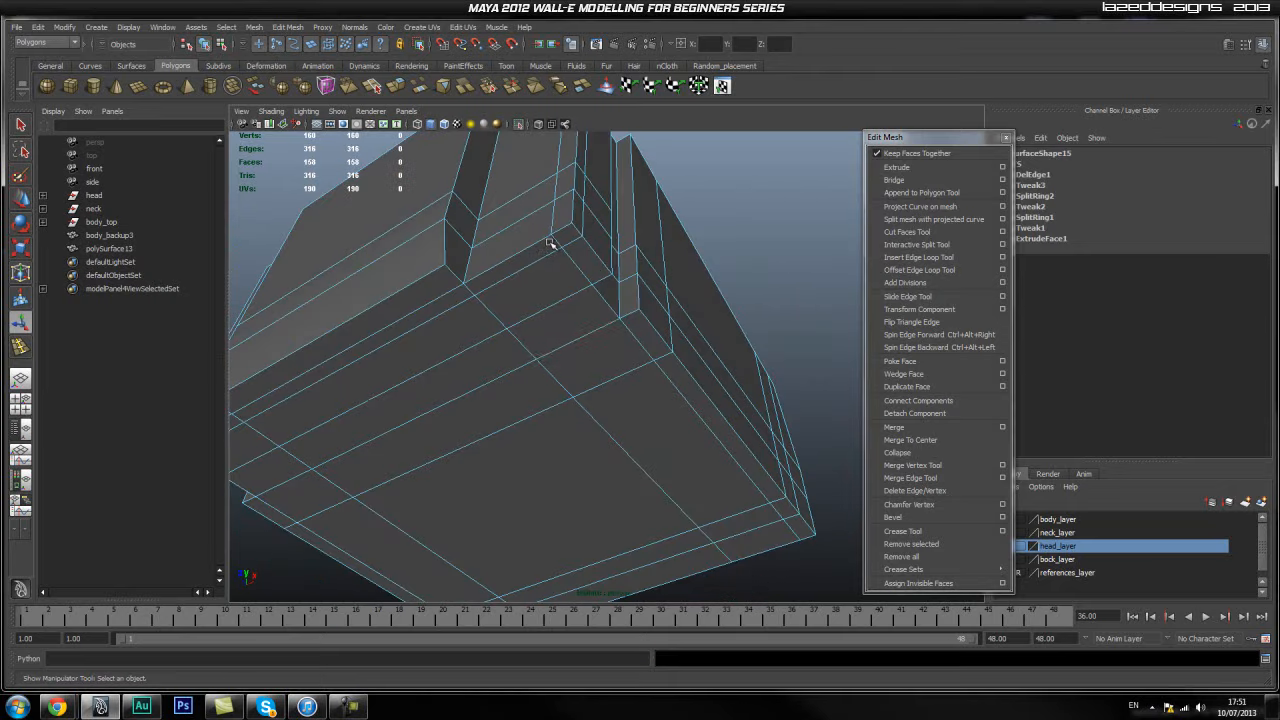
{"action": "left_click_drag", "start_coordinate": [626, 287], "coordinate": [644, 414], "text": "alt"}
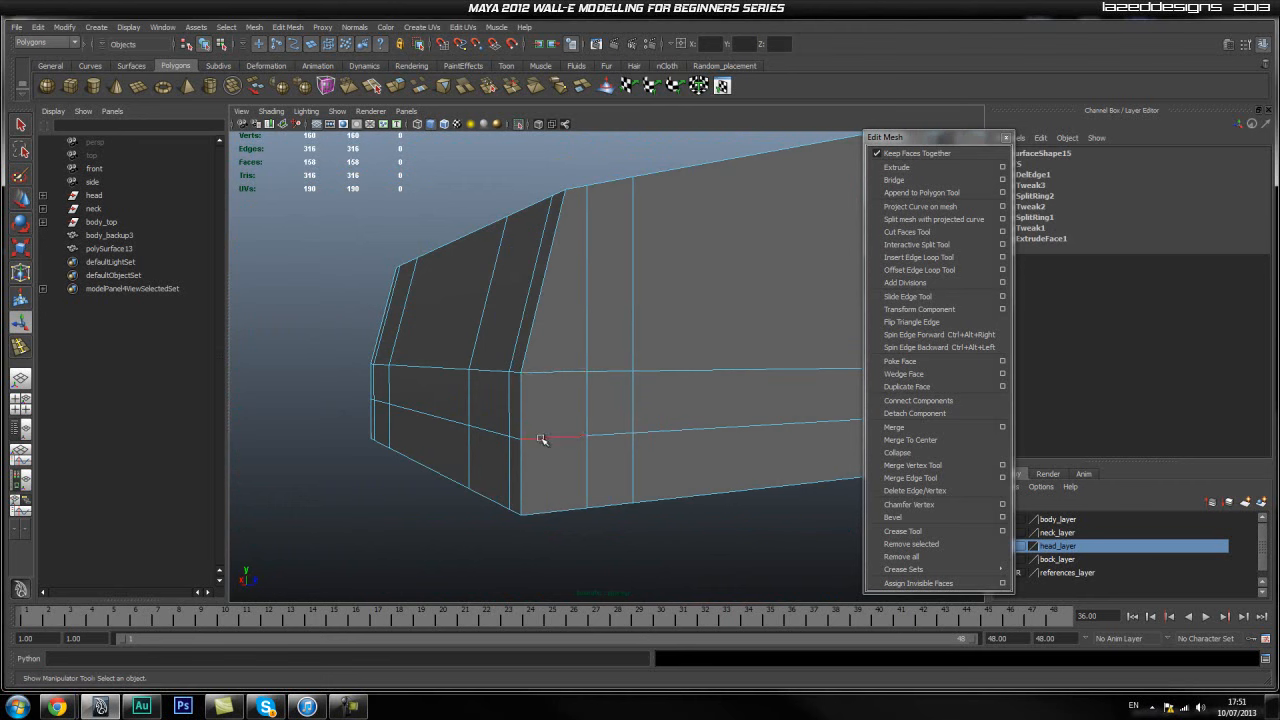
Delete the lower horizontal edge loop around the lower body and check the mesh from several angles.
{"action": "right_click_drag", "start_coordinate": [558, 403], "coordinate": [551, 446], "text": "shift"}
{"action": "left_click_drag", "start_coordinate": [551, 446], "coordinate": [516, 426], "text": "alt"}
{"action": "right_click_drag", "start_coordinate": [469, 455], "coordinate": [700, 463], "text": "alt"}
{"action": "left_click_drag", "start_coordinate": [700, 463], "coordinate": [659, 370], "text": "alt"}
{"action": "left_click_drag", "start_coordinate": [473, 437], "coordinate": [342, 450], "text": "alt"}
{"action": "right_click_drag", "start_coordinate": [342, 450], "coordinate": [534, 434], "text": "alt"}
{"action": "left_click_drag", "start_coordinate": [534, 434], "coordinate": [569, 337], "text": "alt"}
Delete the central geometry on the front of the lower body, opening it between the two inner vertical edges.
{"action": "key", "text": "space"}
{"action": "right_click_drag", "start_coordinate": [566, 334], "coordinate": [508, 332]}
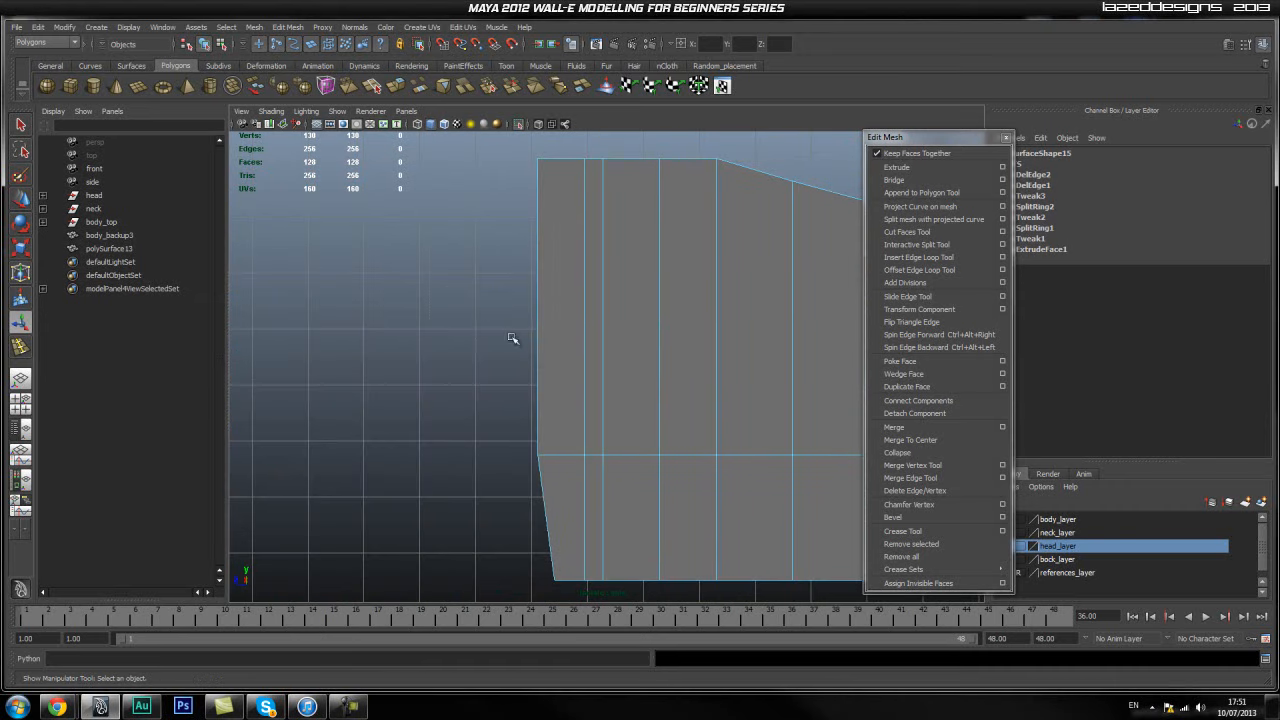
{"action": "left_click_drag", "start_coordinate": [567, 589], "coordinate": [571, 596]}
{"action": "key", "text": "space"}
{"action": "left_click_drag", "start_coordinate": [557, 466], "coordinate": [556, 440]}
{"action": "left_click_drag", "start_coordinate": [506, 506], "coordinate": [555, 500], "text": "alt"}
{"action": "key", "text": "Delete"}
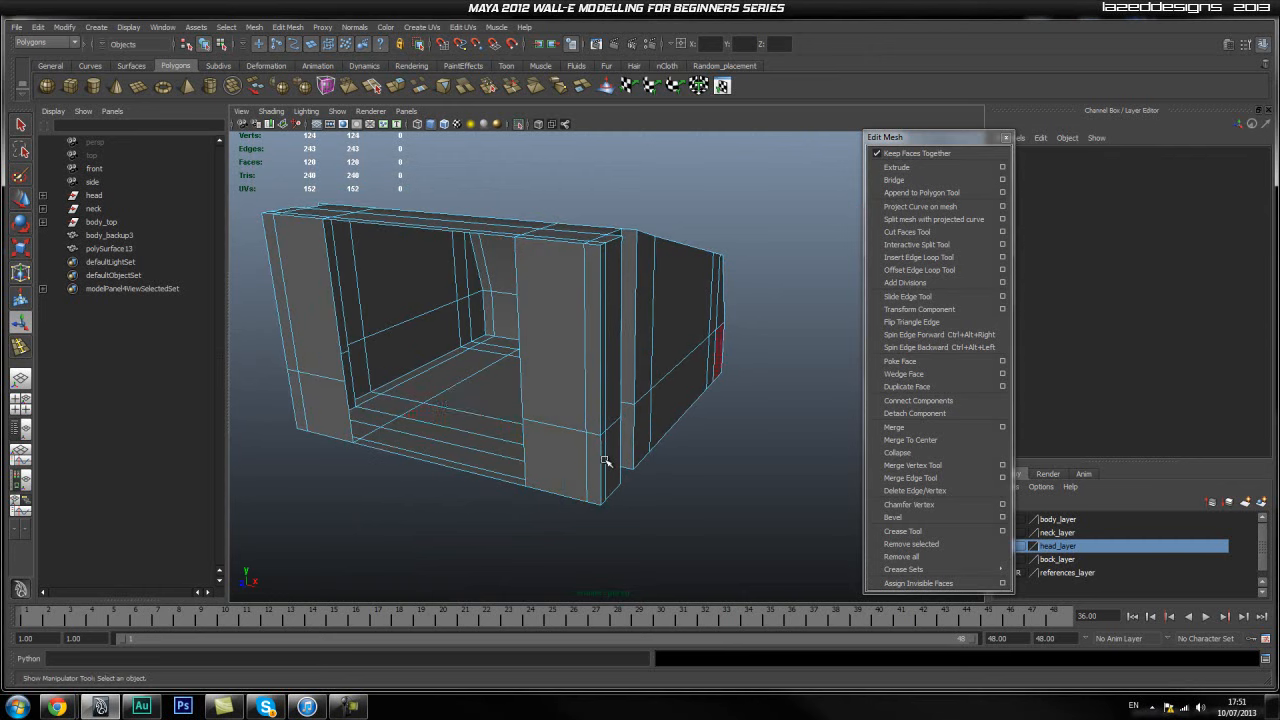
Select polySurface13 in object mode and fill the hole in its front with a single face.
{"action": "left_click_drag", "start_coordinate": [407, 424], "coordinate": [549, 477], "text": "alt"}
{"action": "right_click_drag", "start_coordinate": [549, 477], "coordinate": [583, 424], "text": "alt"}
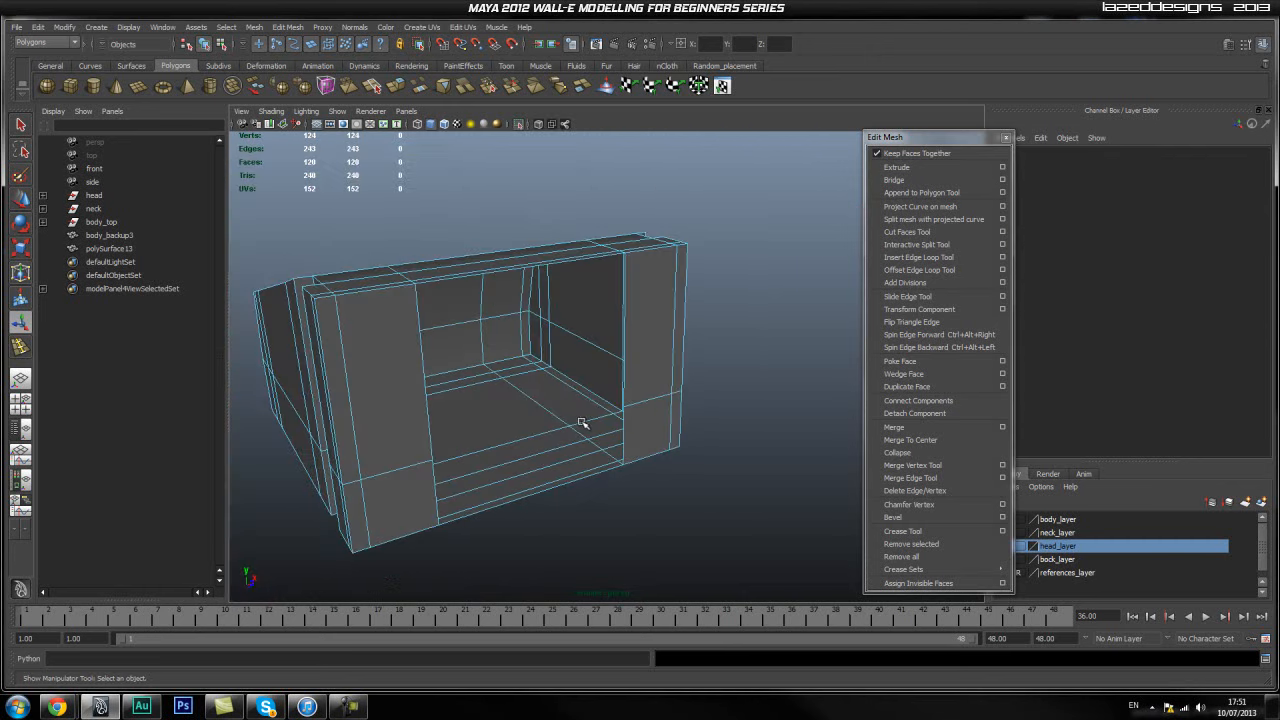
{"action": "right_click_drag", "start_coordinate": [628, 347], "coordinate": [654, 300]}
{"action": "left_click", "coordinate": [654, 300]}
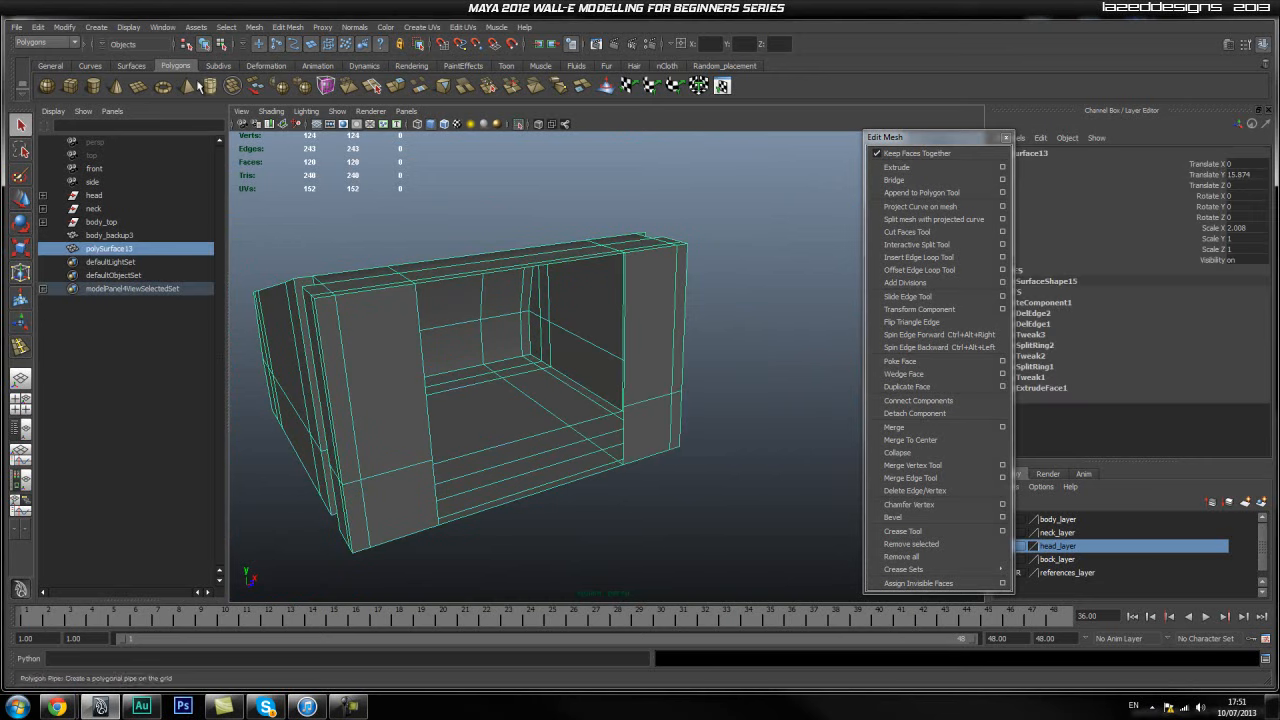
{"action": "left_click", "coordinate": [255, 27]}
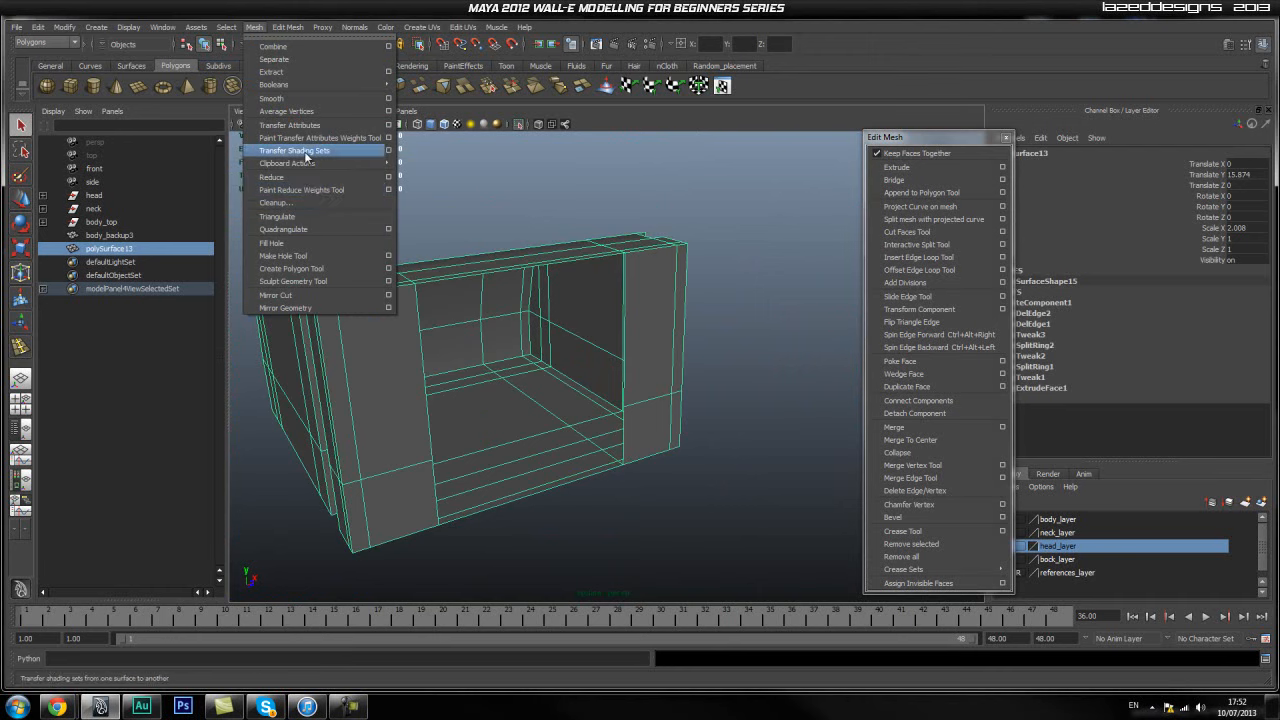
{"action": "left_click", "coordinate": [306, 240]}
{"action": "left_click_drag", "start_coordinate": [586, 277], "coordinate": [537, 289], "text": "alt"}
{"action": "scroll", "coordinate": [491, 283], "scroll_direction": "up", "scroll_amount": 5}
{"action": "middle_click_drag", "start_coordinate": [492, 284], "coordinate": [493, 257], "text": "alt"}
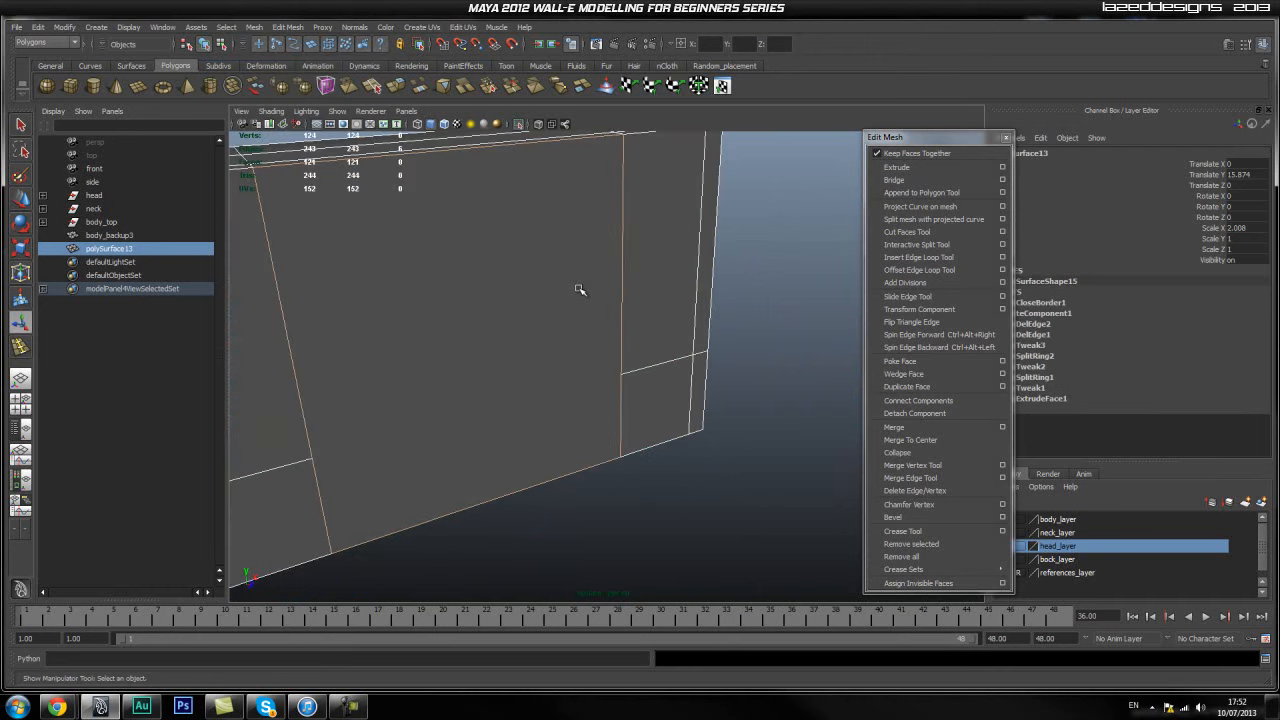
Split the filled front face with a horizontal edge joining the ends of the existing edge loop.
{"action": "left_click", "coordinate": [946, 258]}
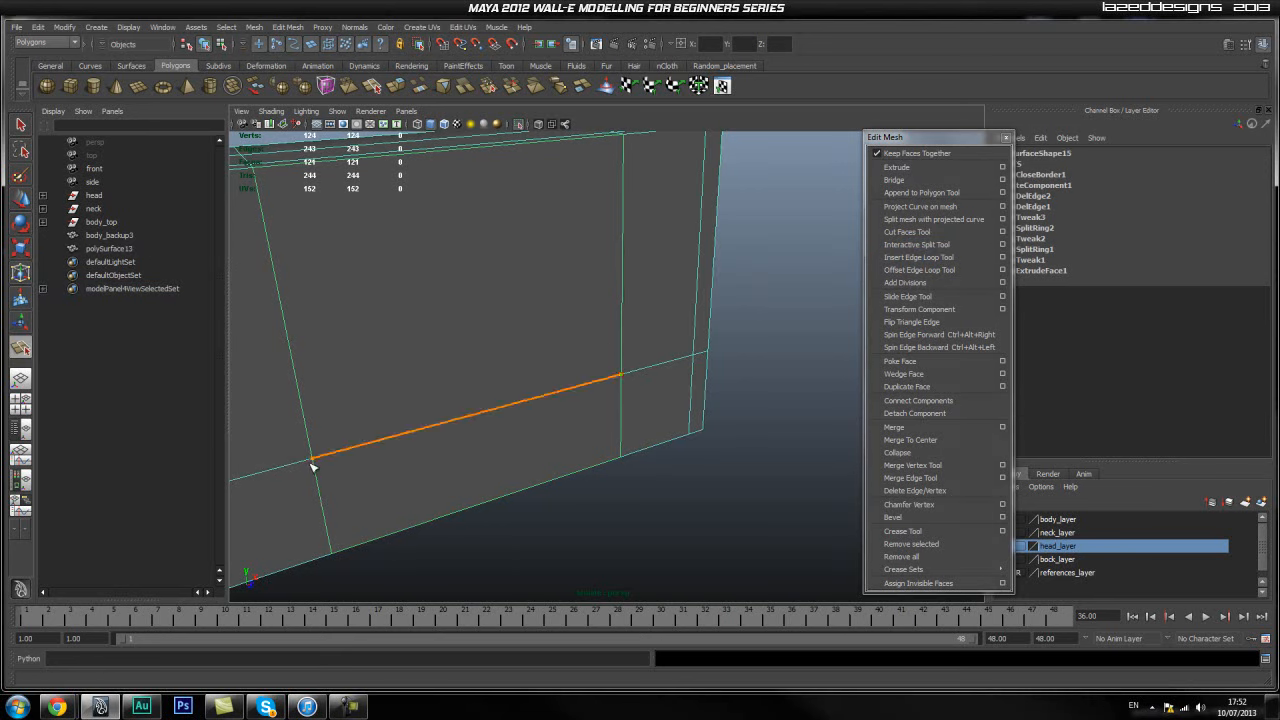
{"action": "left_click", "coordinate": [337, 457]}
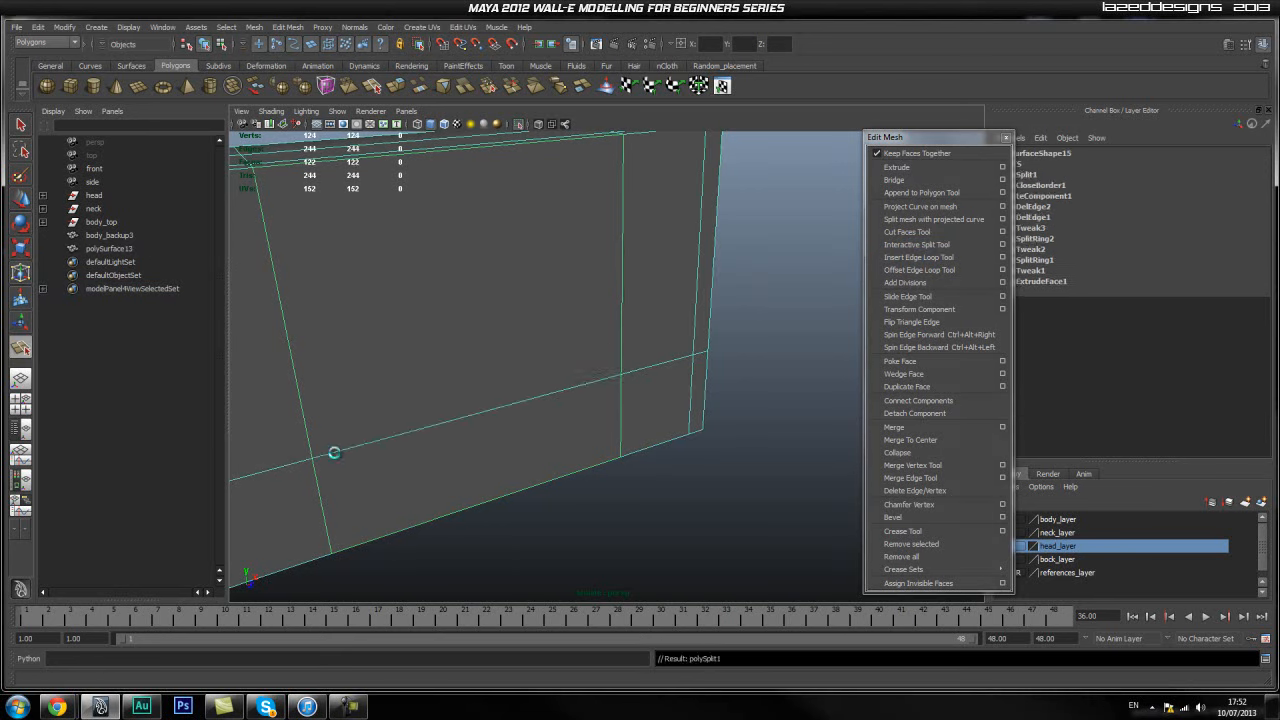
{"action": "scroll", "coordinate": [665, 424], "scroll_direction": "down", "scroll_amount": 3}
{"action": "left_click_drag", "start_coordinate": [563, 363], "coordinate": [571, 429], "text": "alt"}
Try to delete the two inner vertical edge loops running over the front and top of the lower body.
{"action": "key", "text": "q"}
{"action": "right_click_drag", "start_coordinate": [565, 413], "coordinate": [566, 383]}
{"action": "double_click", "coordinate": [615, 385]}
{"action": "double_click", "coordinate": [367, 428], "text": "shift"}
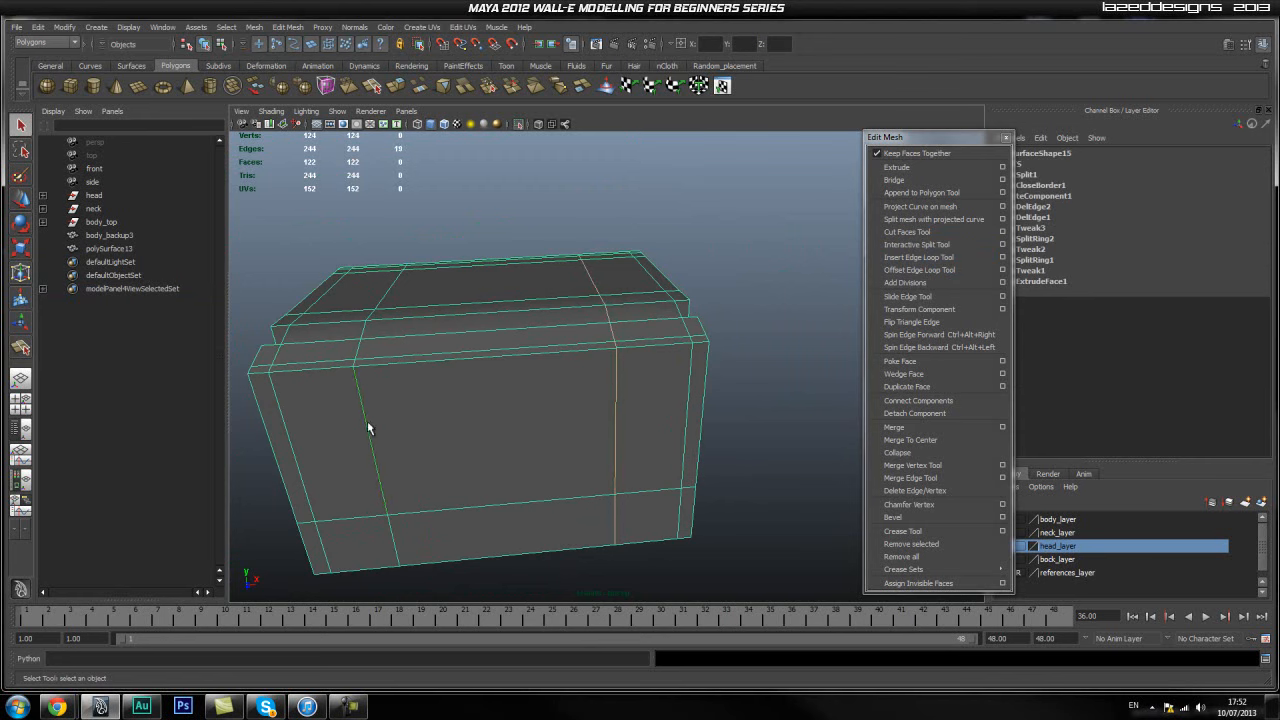
{"action": "left_click_drag", "start_coordinate": [711, 409], "coordinate": [646, 397], "text": "alt"}
{"action": "right_click", "coordinate": [440, 348], "text": "shift"}
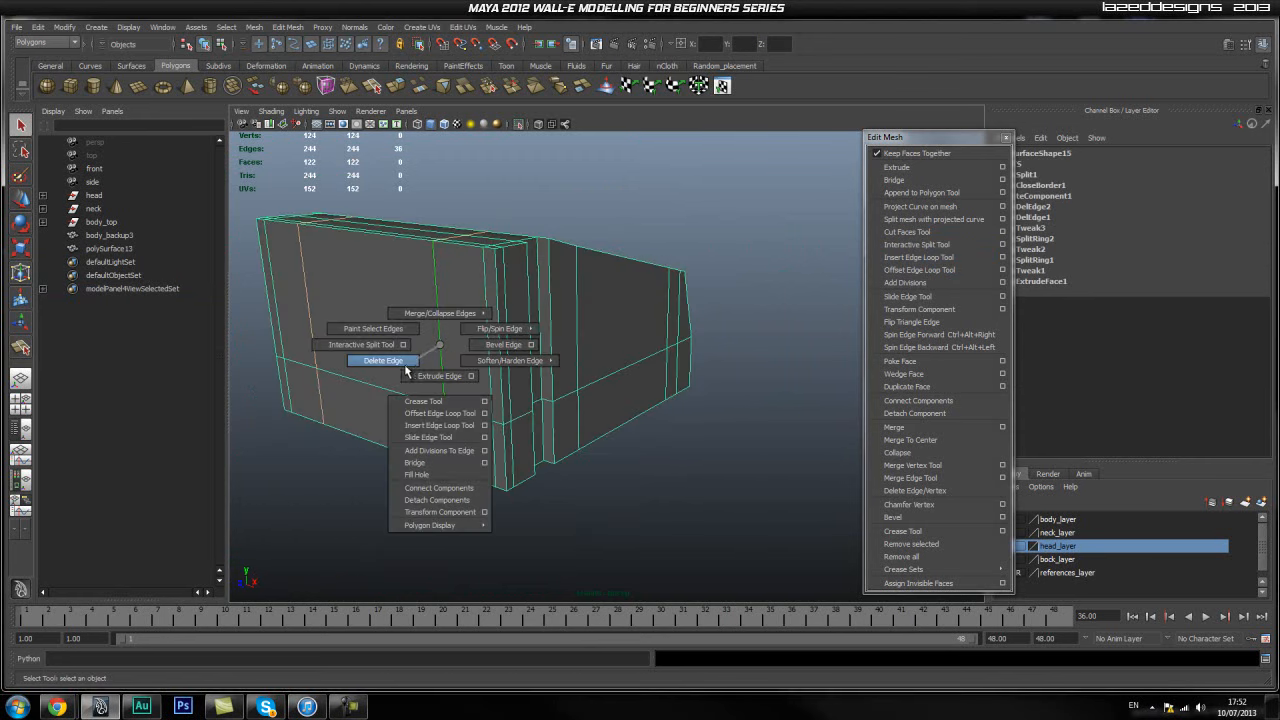
{"action": "right_click_drag", "start_coordinate": [399, 361], "coordinate": [397, 362], "text": "shift"}
{"action": "key", "text": "ctrl+z"}
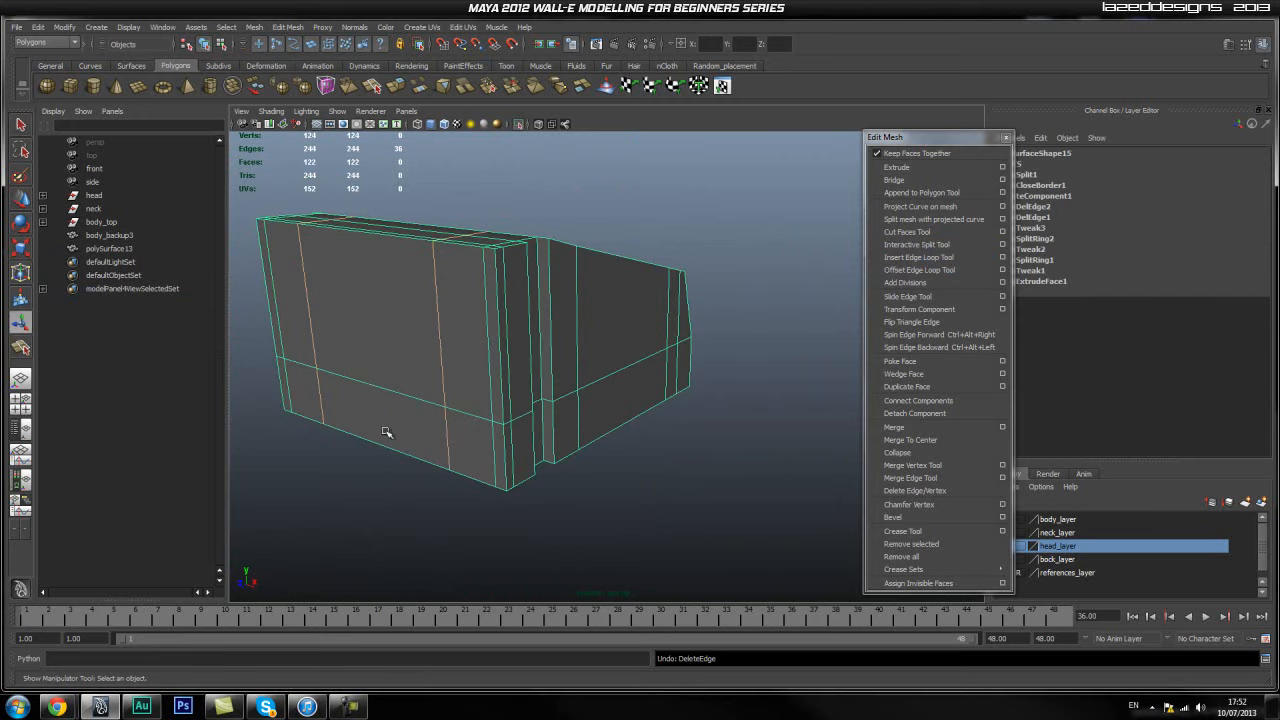
Reselect the two inner vertical edge loops of the lower body and delete them.
{"action": "left_click", "coordinate": [640, 500]}
{"action": "left_click", "coordinate": [458, 368]}
{"action": "key", "text": "f"}
{"action": "right_click_drag", "start_coordinate": [470, 420], "coordinate": [437, 434]}
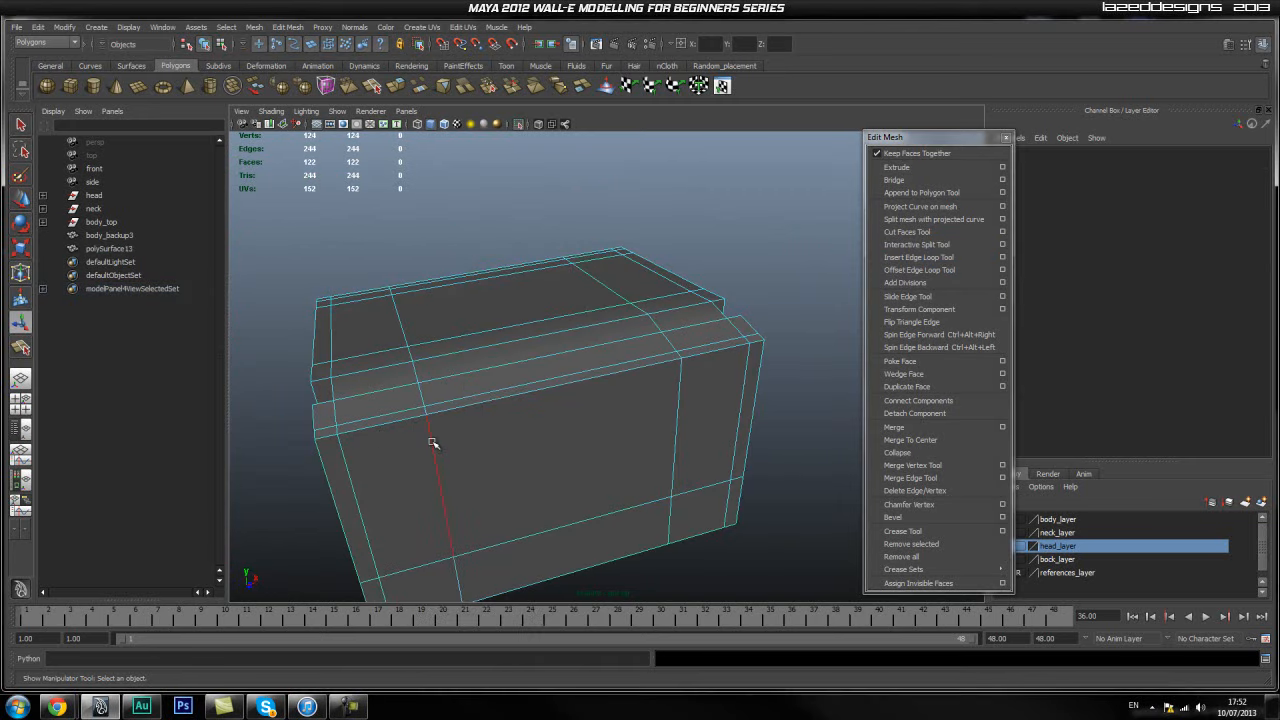
{"action": "double_click", "coordinate": [435, 440]}
{"action": "double_click", "coordinate": [679, 417], "text": "shift"}
{"action": "right_click_drag", "start_coordinate": [531, 430], "coordinate": [500, 446], "text": "shift"}
{"action": "left_click_drag", "start_coordinate": [591, 469], "coordinate": [526, 143], "text": "alt"}
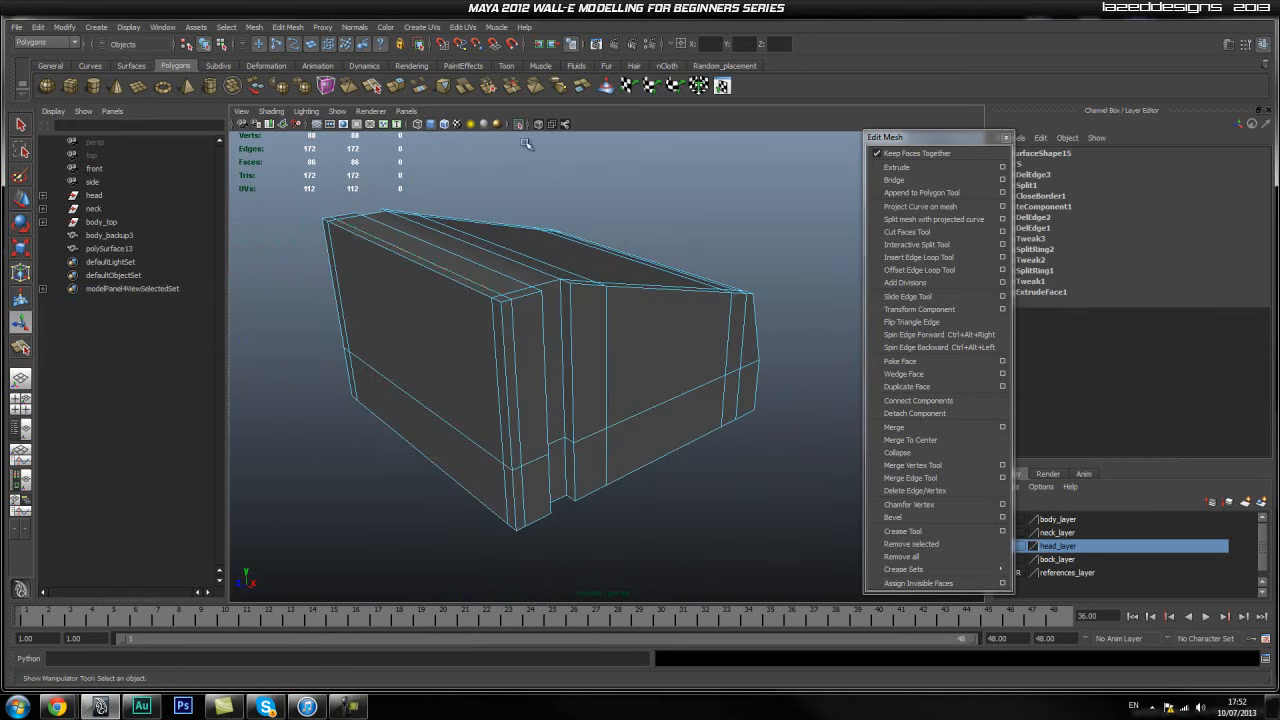
Turn off the isolated view and select all the faces on the front of the lower body.
{"action": "left_click", "coordinate": [521, 124]}
{"action": "left_click_drag", "start_coordinate": [586, 323], "coordinate": [609, 420], "text": "alt"}
{"action": "scroll", "coordinate": [609, 420], "scroll_direction": "up", "scroll_amount": 3}
{"action": "middle_click_drag", "start_coordinate": [609, 420], "coordinate": [577, 330], "text": "alt"}
{"action": "left_click_drag", "start_coordinate": [540, 408], "coordinate": [557, 363], "text": "alt"}
{"action": "right_click_drag", "start_coordinate": [554, 362], "coordinate": [562, 394]}
{"action": "left_click", "coordinate": [640, 383]}
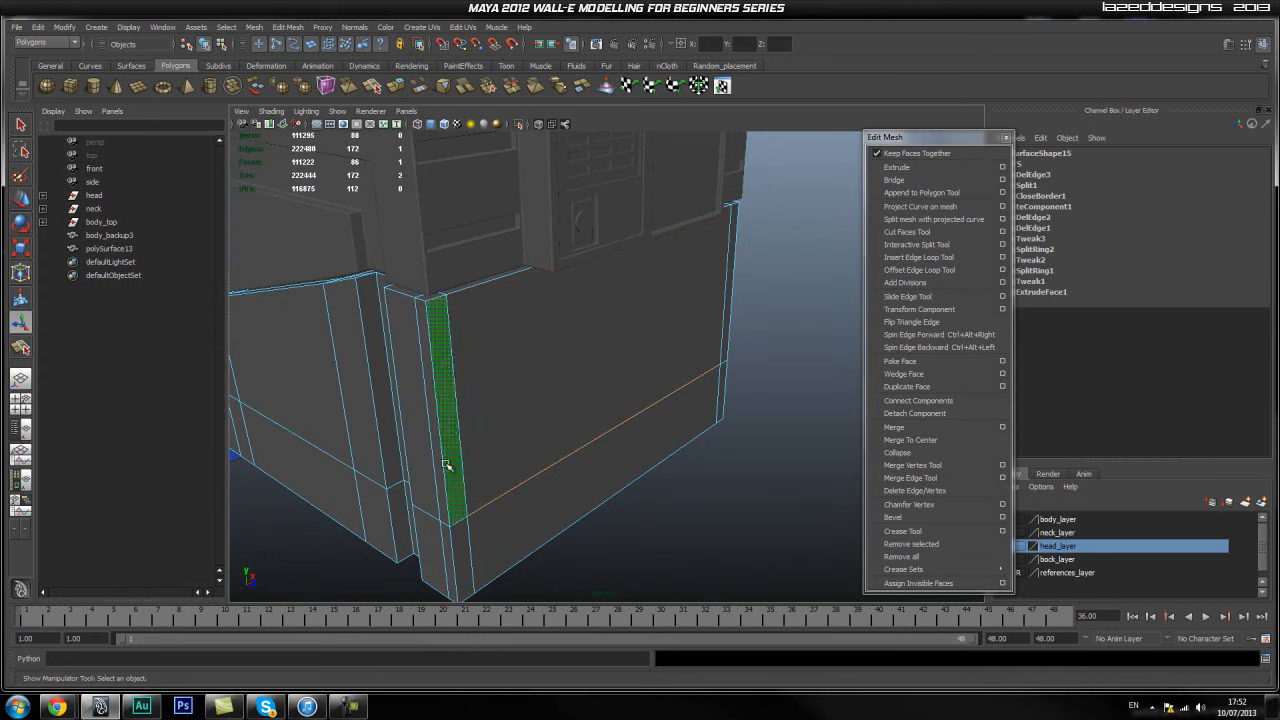
{"action": "left_click", "coordinate": [500, 437], "text": "shift"}
{"action": "left_click", "coordinate": [535, 500], "text": "shift"}
{"action": "left_click_drag", "start_coordinate": [780, 425], "coordinate": [720, 403], "text": "alt"}
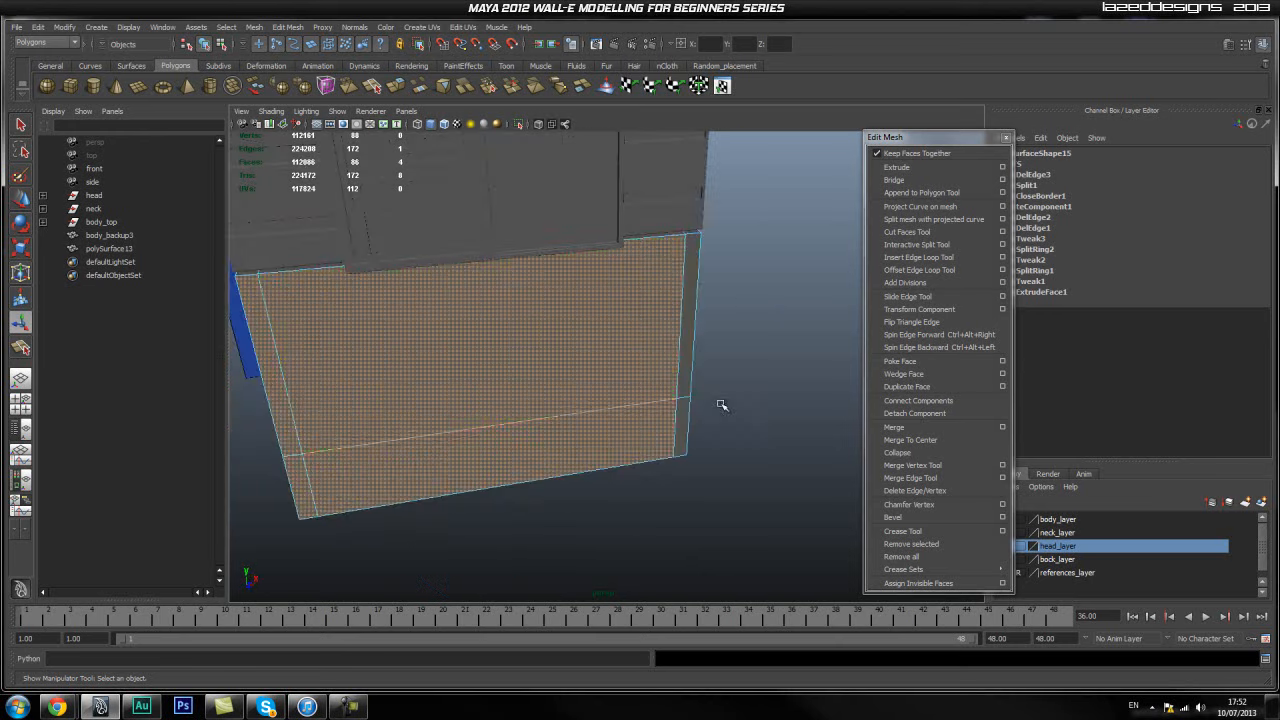
Move the selected front faces along Z in the side view to align with the blueprint's front body edge.
{"action": "key", "text": "w"}
{"action": "left_click_drag", "start_coordinate": [663, 432], "coordinate": [660, 460], "text": "alt"}
{"action": "left_click_drag", "start_coordinate": [680, 405], "coordinate": [652, 397]}
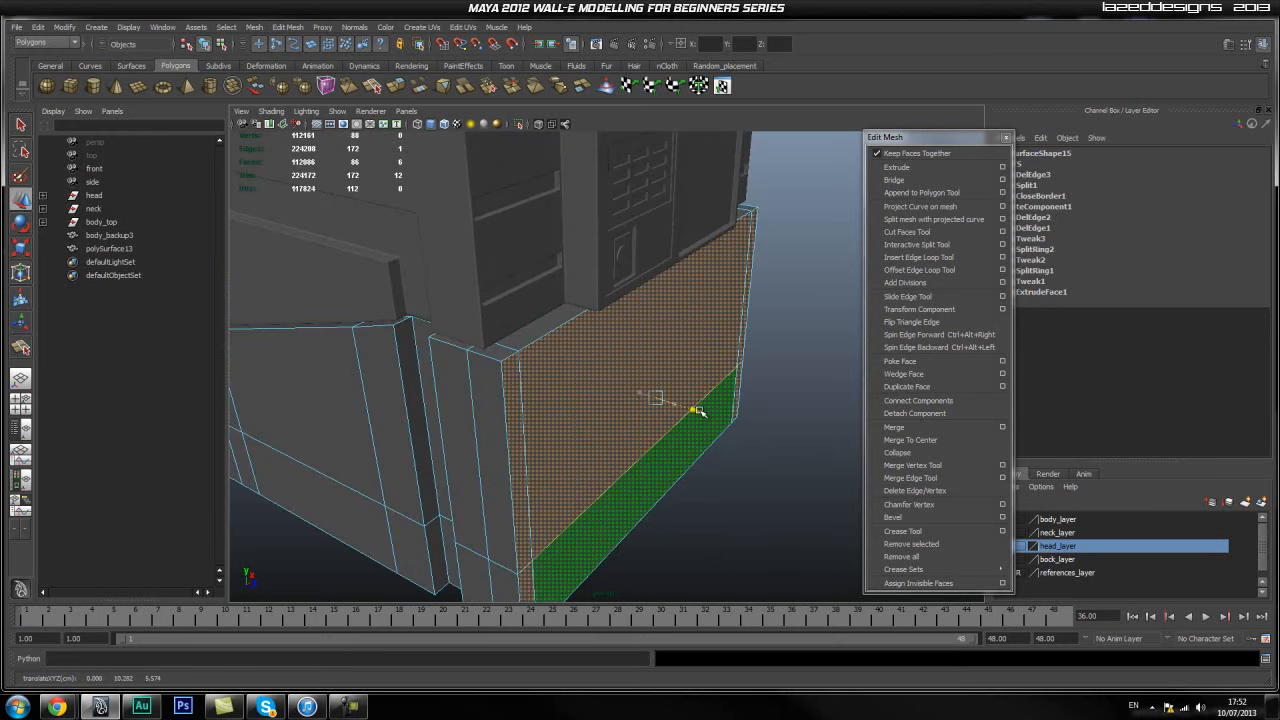
{"action": "key", "text": "space"}
{"action": "left_click", "coordinate": [716, 399]}
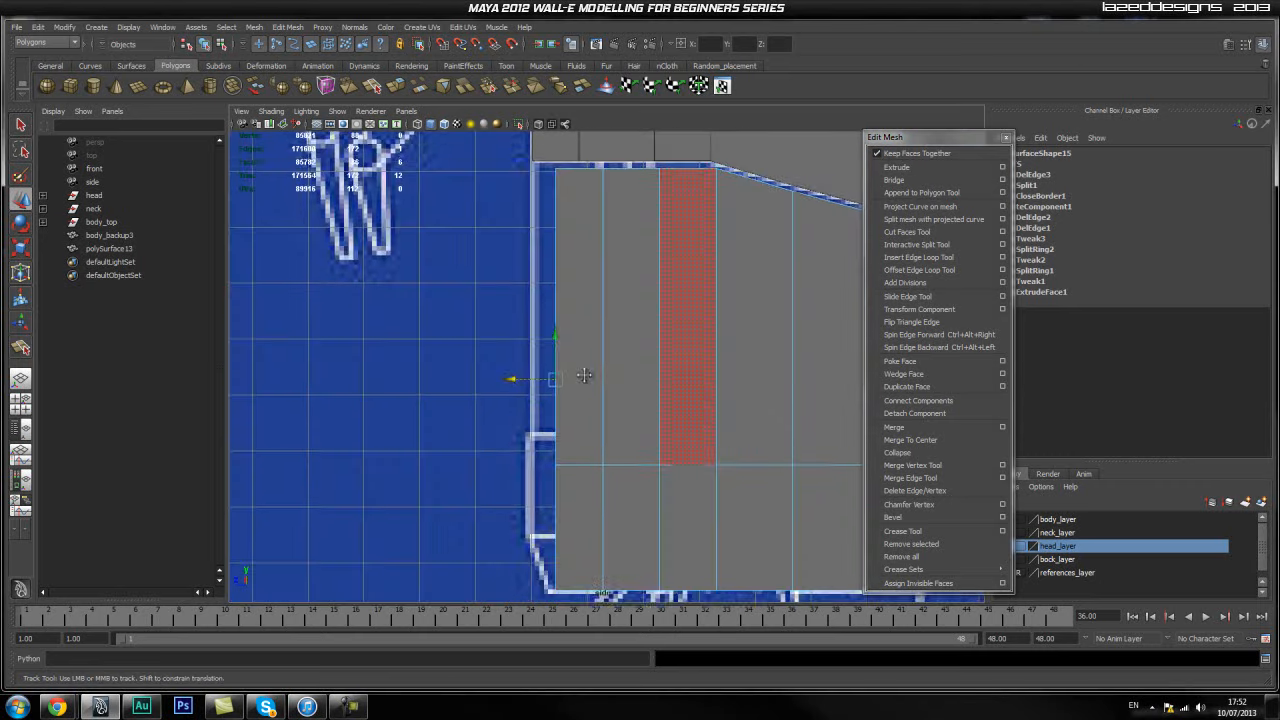
{"action": "left_click_drag", "start_coordinate": [503, 336], "coordinate": [490, 341]}
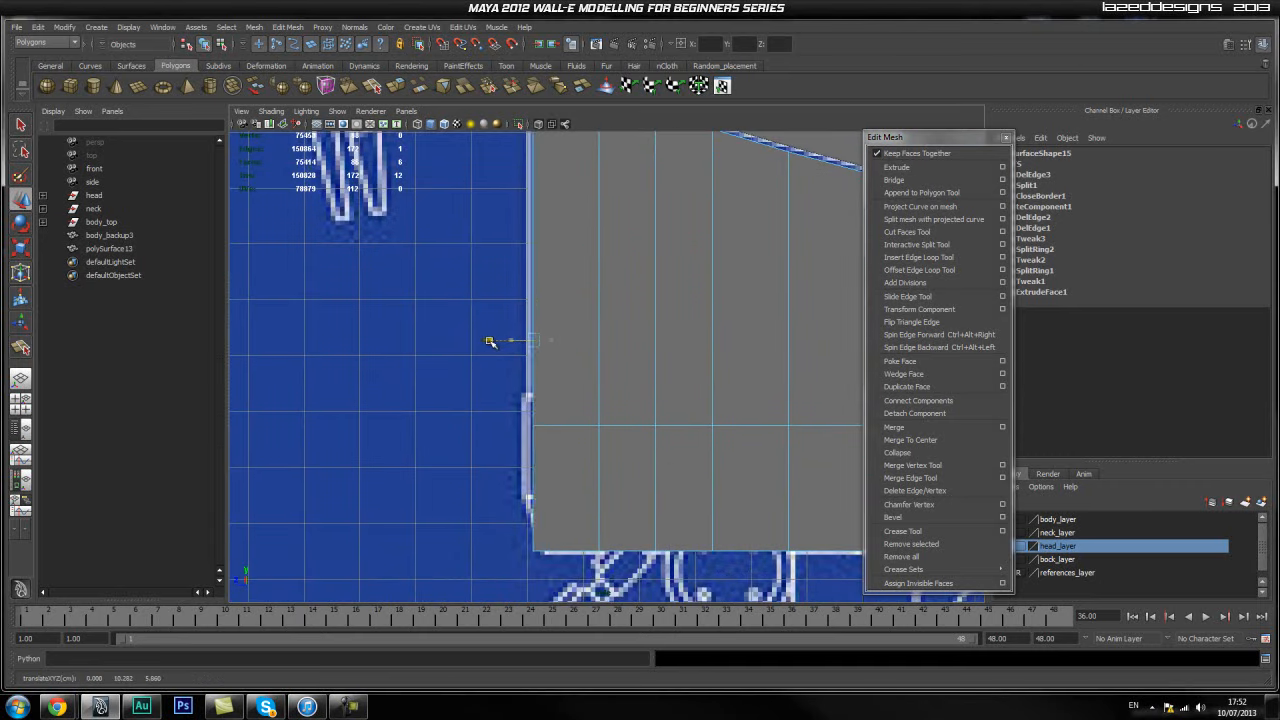
{"action": "middle_click_drag", "start_coordinate": [688, 284], "coordinate": [652, 332], "text": "alt"}
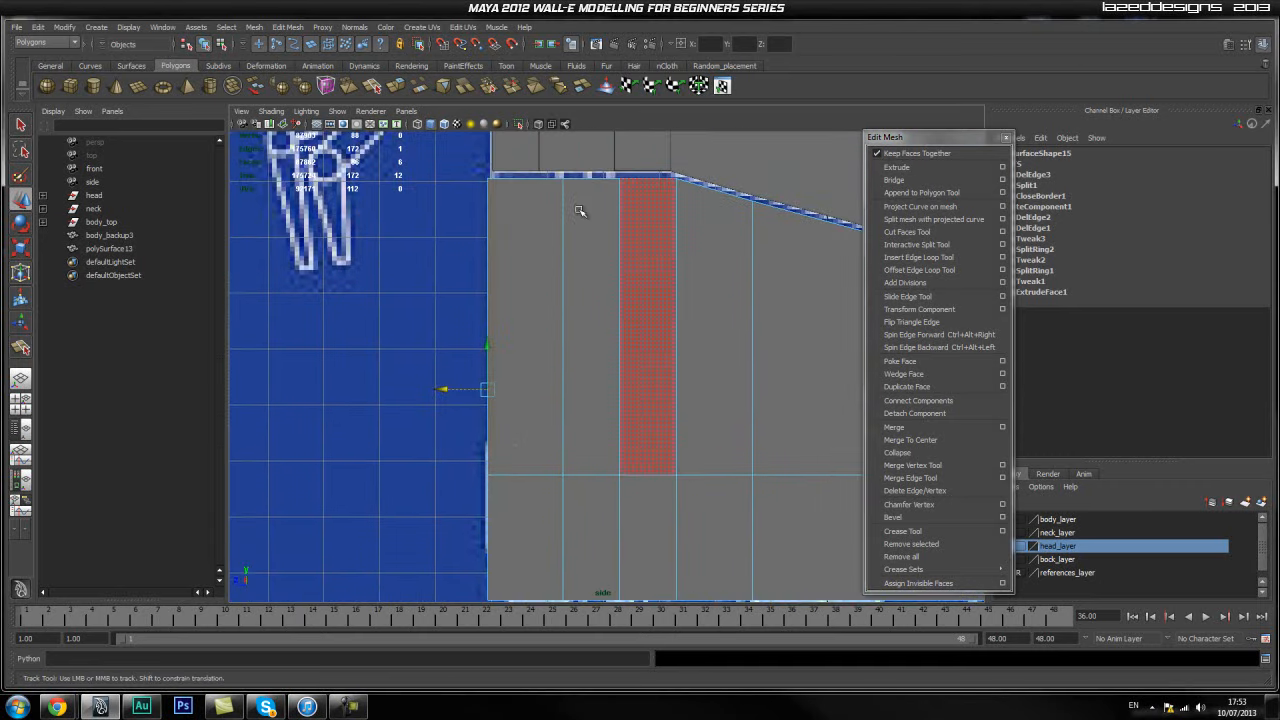
Turn on X-ray shading and move the front bottom vertices inward to a Z of about 5.73, following the blueprint's slanted corner.
{"action": "left_click", "coordinate": [538, 124]}
{"action": "middle_click_drag", "start_coordinate": [588, 383], "coordinate": [577, 197], "text": "alt"}
{"action": "right_click_drag", "start_coordinate": [503, 391], "coordinate": [449, 392]}
{"action": "left_click_drag", "start_coordinate": [497, 394], "coordinate": [465, 443]}
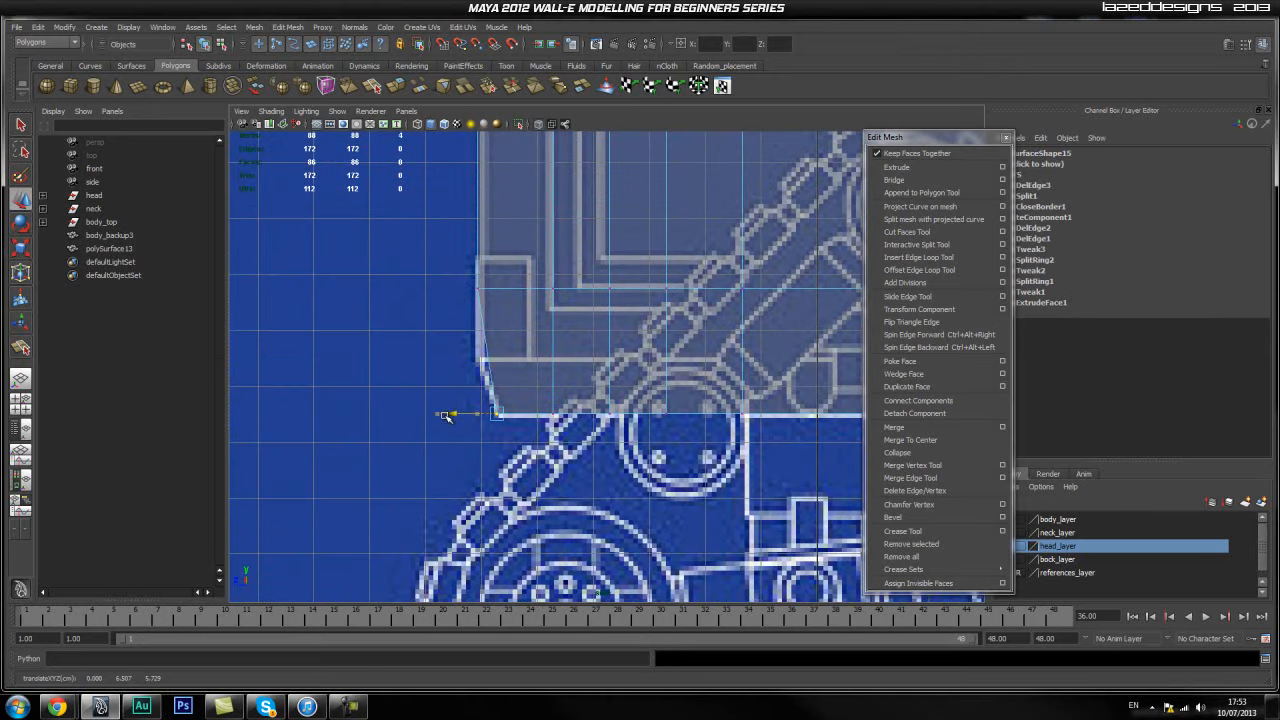
{"action": "middle_click_drag", "start_coordinate": [630, 370], "coordinate": [517, 388], "text": "alt"}
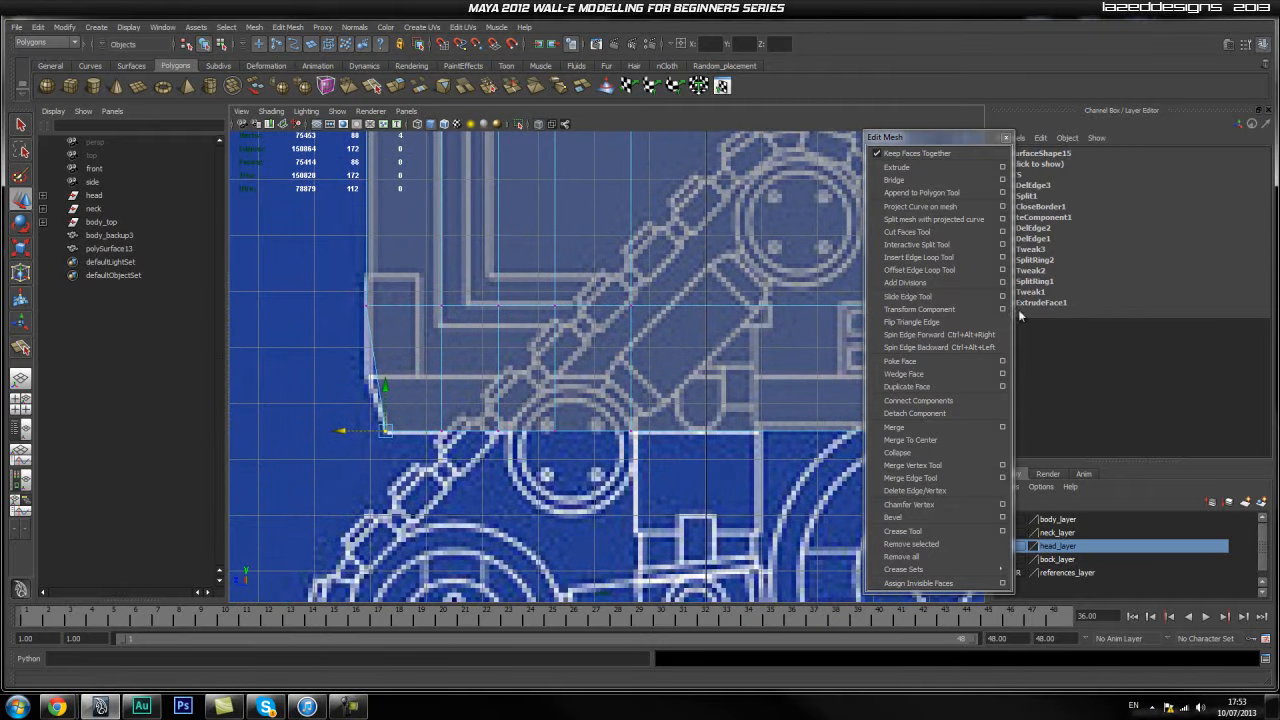
Insert a horizontal edge loop at the start of the blueprint's slant and move its front vertices to a Z of about 6.075.
{"action": "left_click", "coordinate": [937, 258]}
{"action": "left_click_drag", "start_coordinate": [377, 382], "coordinate": [377, 376]}
{"action": "right_click_drag", "start_coordinate": [383, 372], "coordinate": [326, 370]}
{"action": "left_click_drag", "start_coordinate": [295, 360], "coordinate": [381, 388]}
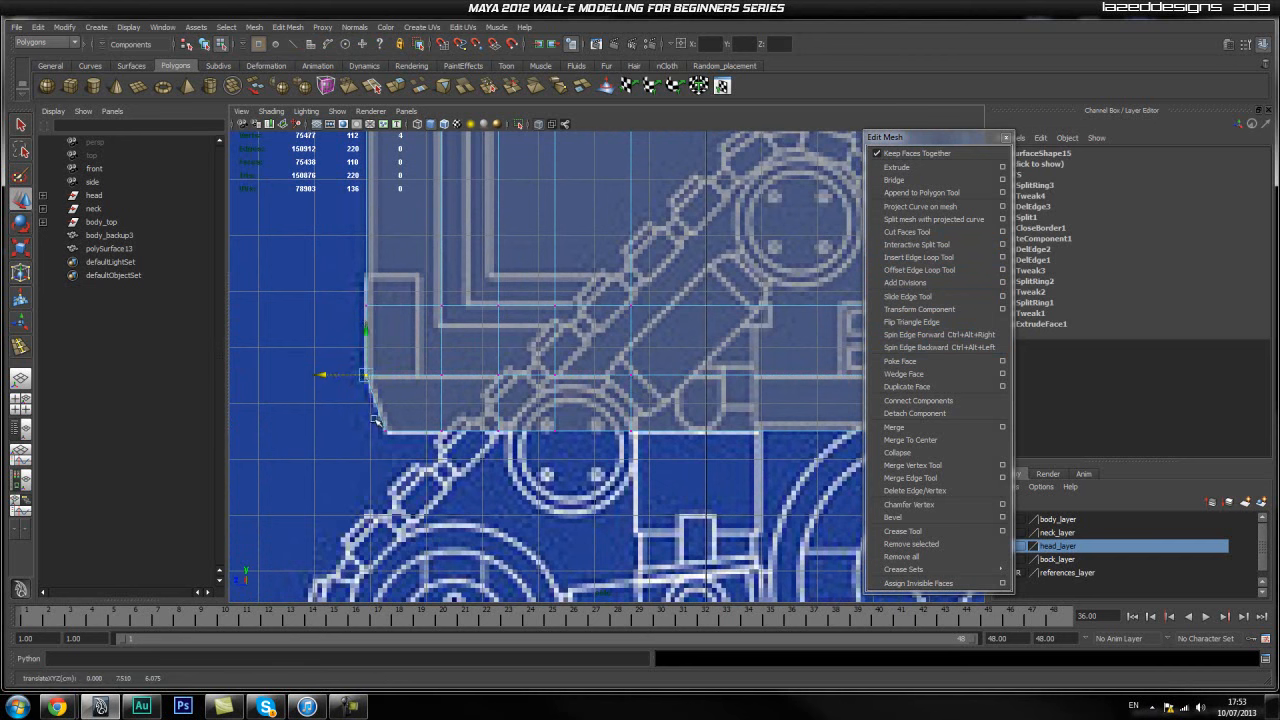
{"action": "left_click", "coordinate": [425, 352]}
Return to the perspective view, turn off X-ray shading and switch the lower body back to object mode.
{"action": "key", "text": "space"}
{"action": "left_click_drag", "start_coordinate": [445, 388], "coordinate": [494, 247]}
{"action": "left_click", "coordinate": [538, 126]}
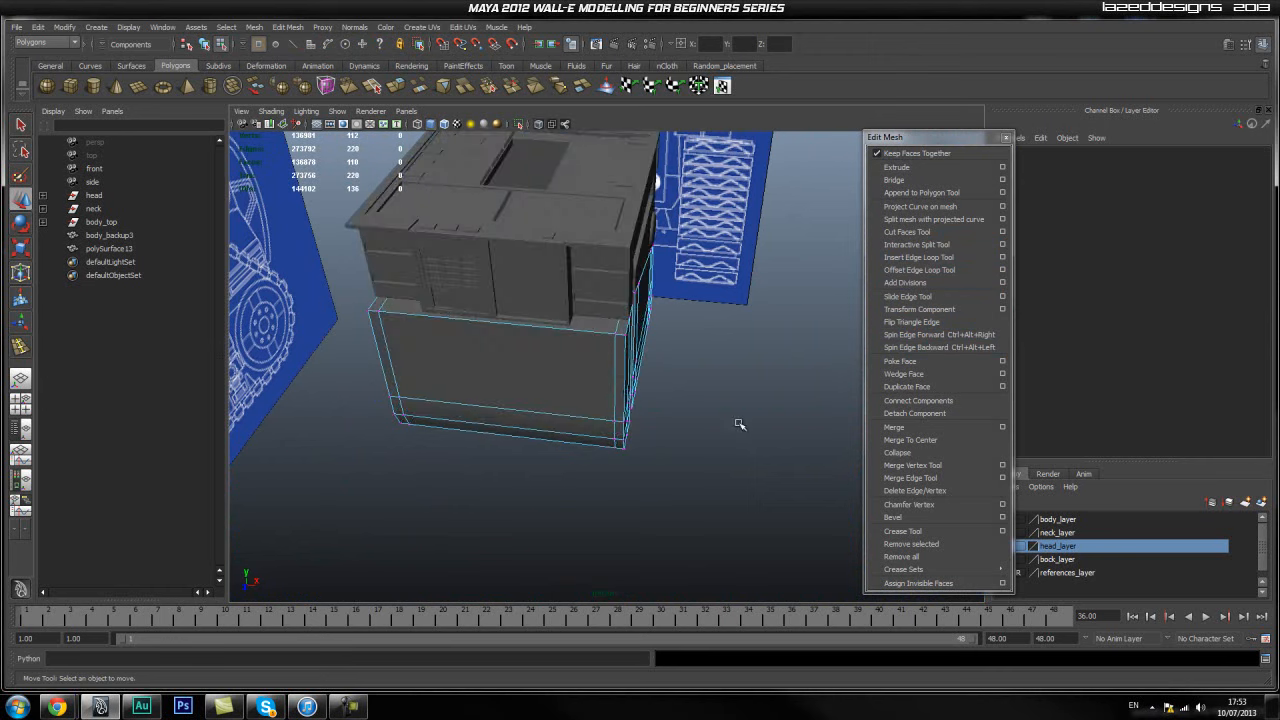
{"action": "left_click_drag", "start_coordinate": [737, 421], "coordinate": [605, 374], "text": "alt"}
{"action": "key", "text": "q"}
{"action": "right_click_drag", "start_coordinate": [490, 311], "coordinate": [550, 290]}
{"action": "left_click", "coordinate": [691, 383]}
Turn off smooth preview on the upper body piece above the side joint, with polySurface13 ready to move.
{"action": "left_click_drag", "start_coordinate": [528, 176], "coordinate": [575, 419], "text": "alt"}
{"action": "middle_click_drag", "start_coordinate": [575, 419], "coordinate": [543, 363], "text": "alt"}
{"action": "right_click_drag", "start_coordinate": [543, 363], "coordinate": [602, 396], "text": "alt"}
{"action": "left_click_drag", "start_coordinate": [602, 396], "coordinate": [626, 394], "text": "alt"}
{"action": "right_click_drag", "start_coordinate": [626, 394], "coordinate": [463, 324], "text": "alt"}
{"action": "left_click_drag", "start_coordinate": [463, 324], "coordinate": [590, 367], "text": "alt"}
{"action": "left_click", "coordinate": [582, 390]}
{"action": "key", "text": "w"}
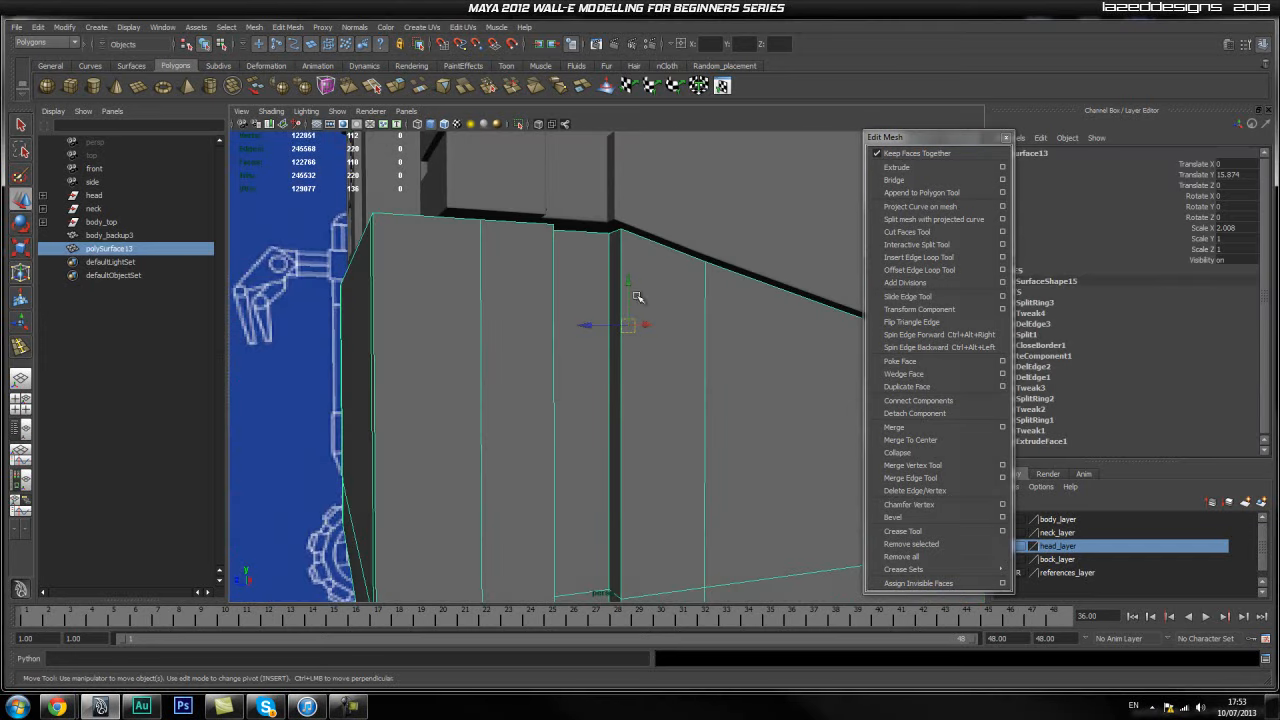
{"action": "left_click", "coordinate": [665, 217]}
{"action": "key", "text": "1"}
{"action": "left_click", "coordinate": [270, 357]}
{"action": "left_click", "coordinate": [562, 359]}
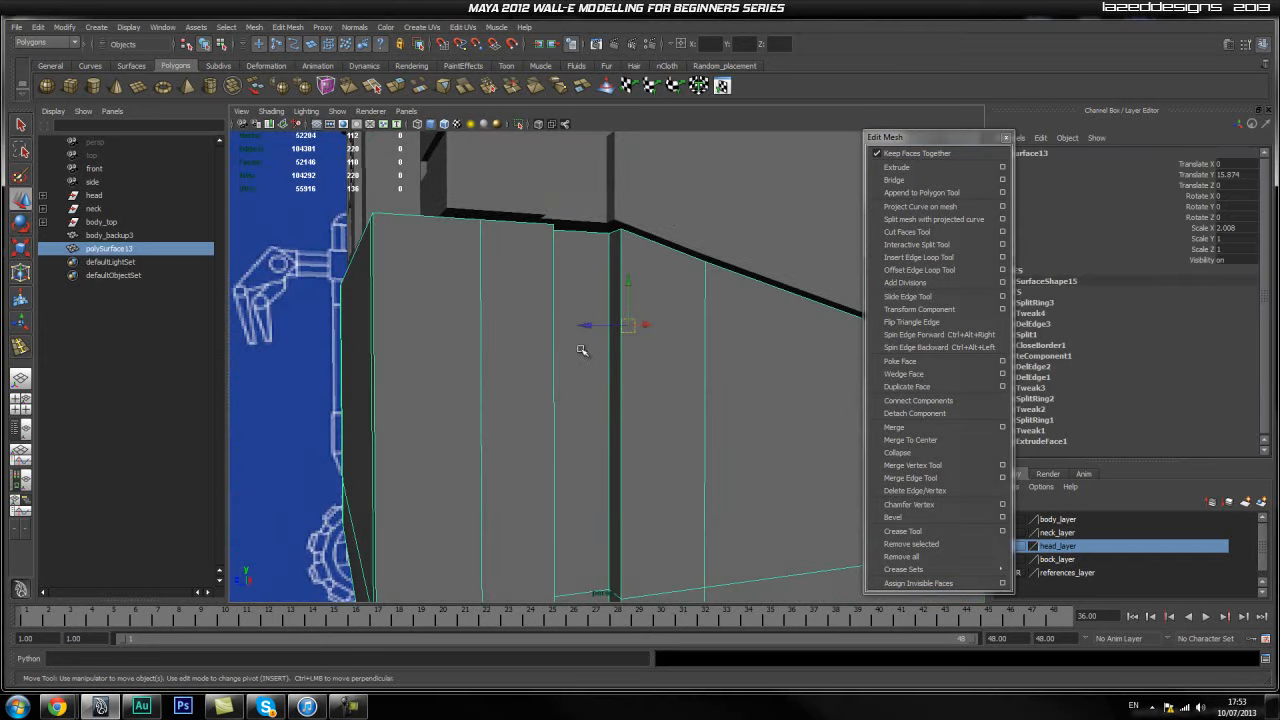
Move polySurface13 to about Y 15.967 and Z 0.101, and turn off smooth preview on the adjoining upper piece.
{"action": "left_click_drag", "start_coordinate": [627, 286], "coordinate": [590, 353]}
{"action": "right_click_drag", "start_coordinate": [590, 353], "coordinate": [683, 388], "text": "alt"}
{"action": "left_click_drag", "start_coordinate": [683, 388], "coordinate": [583, 326], "text": "alt"}
{"action": "left_click", "coordinate": [720, 277]}
{"action": "key", "text": "1"}
{"action": "left_click", "coordinate": [680, 380]}
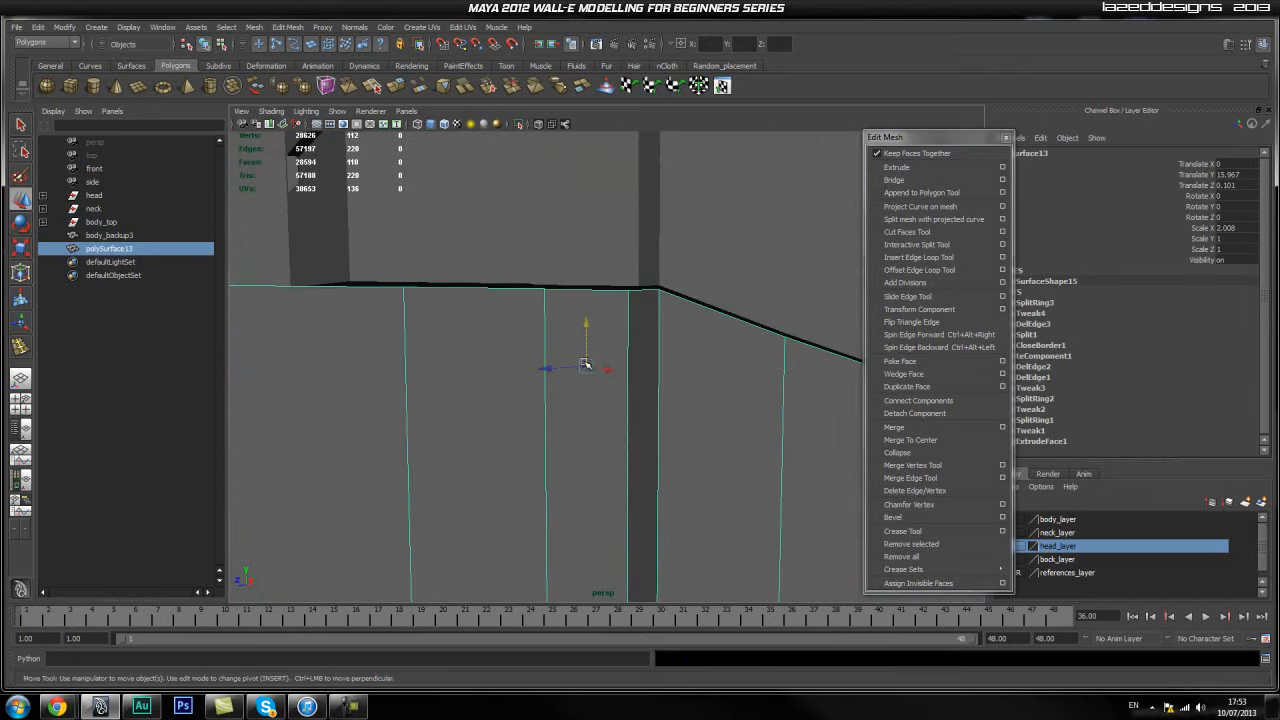
Raise polySurface13 to Y 16 against the underside of the upper body and check the fit around the side slot.
{"action": "key", "text": "space"}
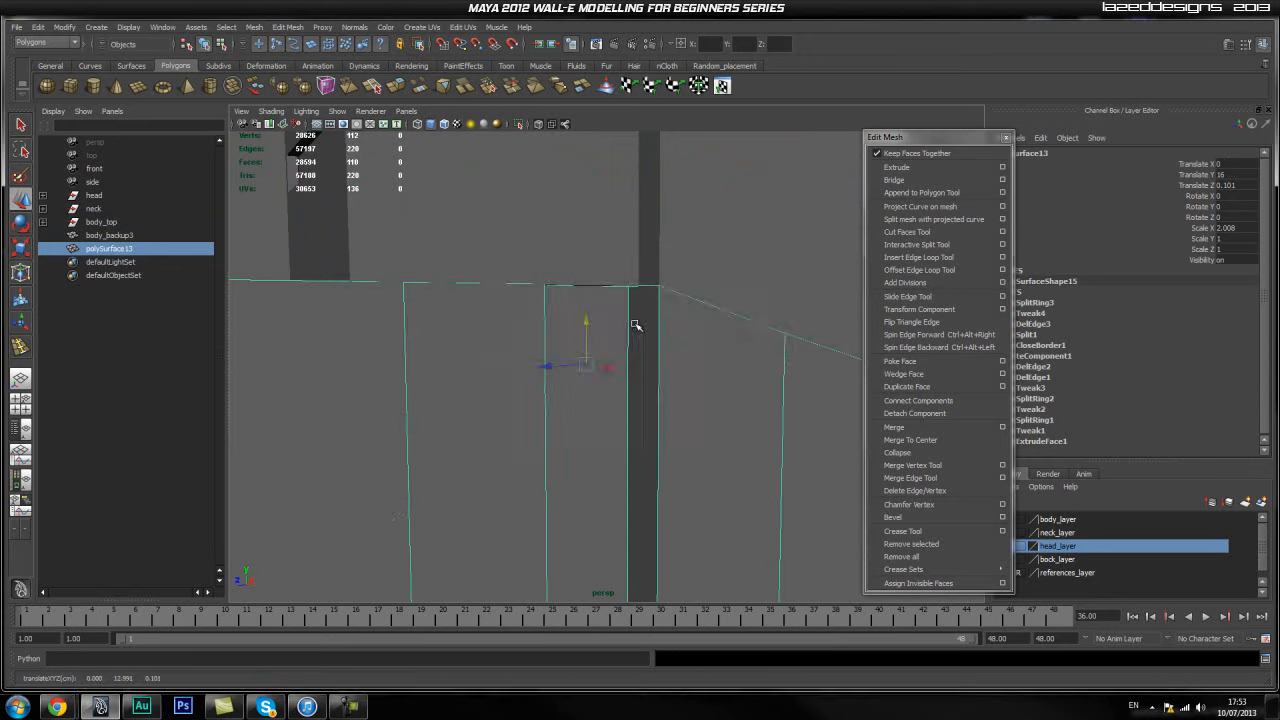
{"action": "left_click_drag", "start_coordinate": [588, 325], "coordinate": [591, 320]}
{"action": "middle_click_drag", "start_coordinate": [555, 329], "coordinate": [494, 354], "text": "alt"}
{"action": "right_click_drag", "start_coordinate": [494, 354], "coordinate": [567, 367], "text": "alt"}
{"action": "middle_click_drag", "start_coordinate": [567, 367], "coordinate": [627, 435], "text": "alt"}
{"action": "left_click", "coordinate": [609, 322]}
{"action": "left_click", "coordinate": [603, 464]}
{"action": "key", "text": "space"}
{"action": "left_click_drag", "start_coordinate": [571, 460], "coordinate": [576, 422]}
{"action": "left_click_drag", "start_coordinate": [440, 407], "coordinate": [659, 498], "text": "alt"}
{"action": "middle_click_drag", "start_coordinate": [659, 498], "coordinate": [671, 400], "text": "alt"}
{"action": "scroll", "coordinate": [671, 400], "scroll_direction": "down", "scroll_amount": 6}
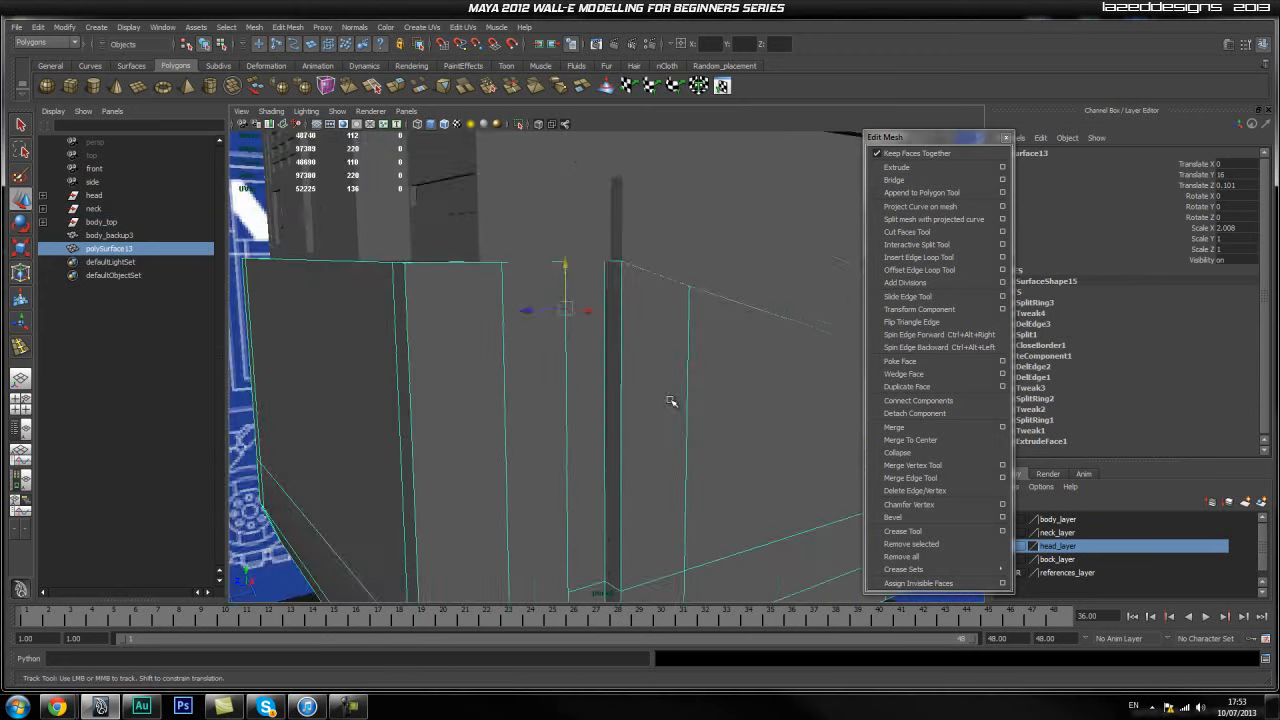
Fine-tune polySurface13's position to Y 15.986 and Z 0.084 so it lines up with the upper body.
{"action": "left_click", "coordinate": [803, 594]}
{"action": "scroll", "coordinate": [631, 486], "scroll_direction": "up", "scroll_amount": 4}
{"action": "left_click_drag", "start_coordinate": [625, 424], "coordinate": [616, 331], "text": "alt"}
{"action": "left_click", "coordinate": [490, 418]}
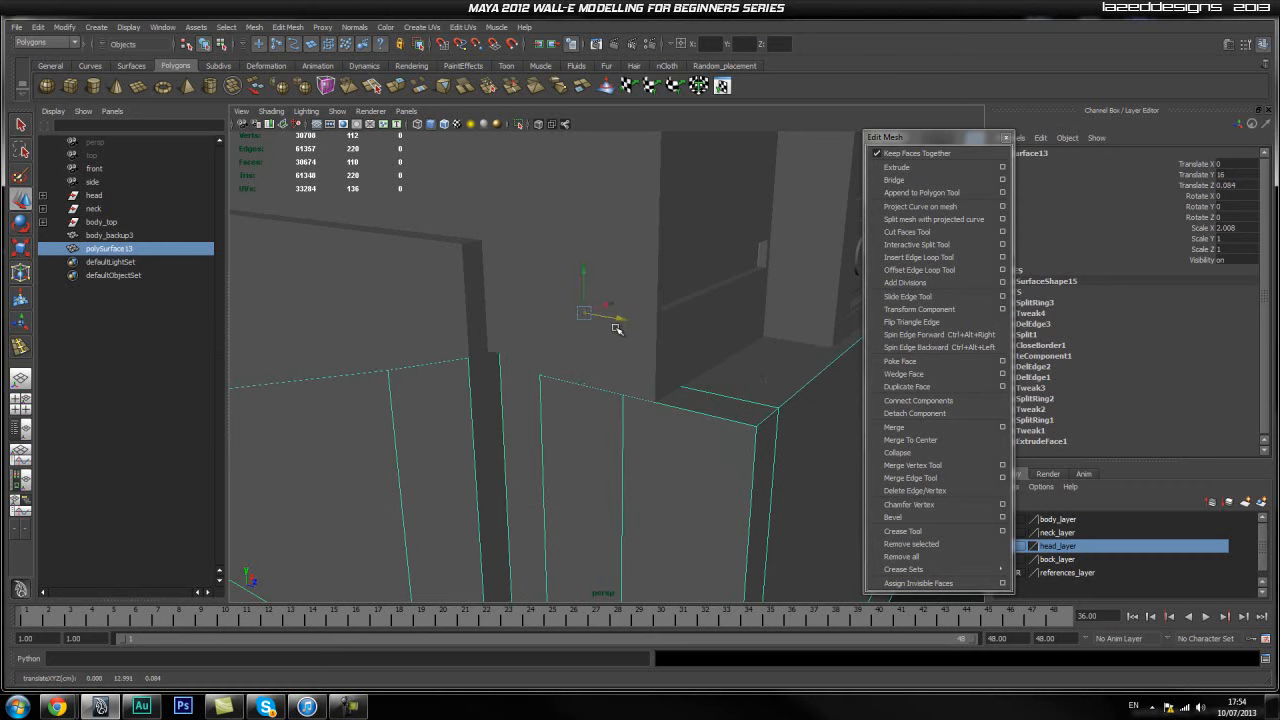
{"action": "left_click_drag", "start_coordinate": [581, 274], "coordinate": [586, 277]}
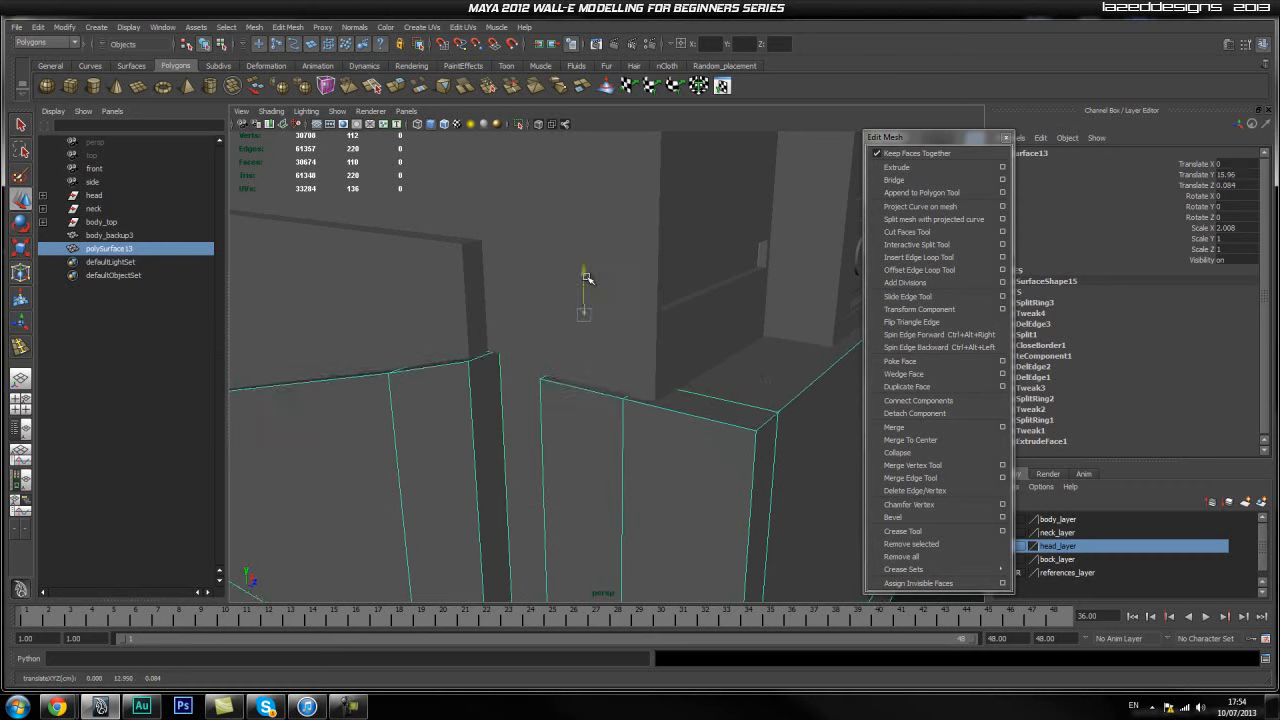
{"action": "left_click_drag", "start_coordinate": [677, 435], "coordinate": [524, 382], "text": "alt"}
{"action": "scroll", "coordinate": [673, 444], "scroll_direction": "down", "scroll_amount": 5}
{"action": "scroll", "coordinate": [691, 426], "scroll_direction": "up", "scroll_amount": 4}
{"action": "left_click_drag", "start_coordinate": [617, 295], "coordinate": [651, 340], "text": "alt"}
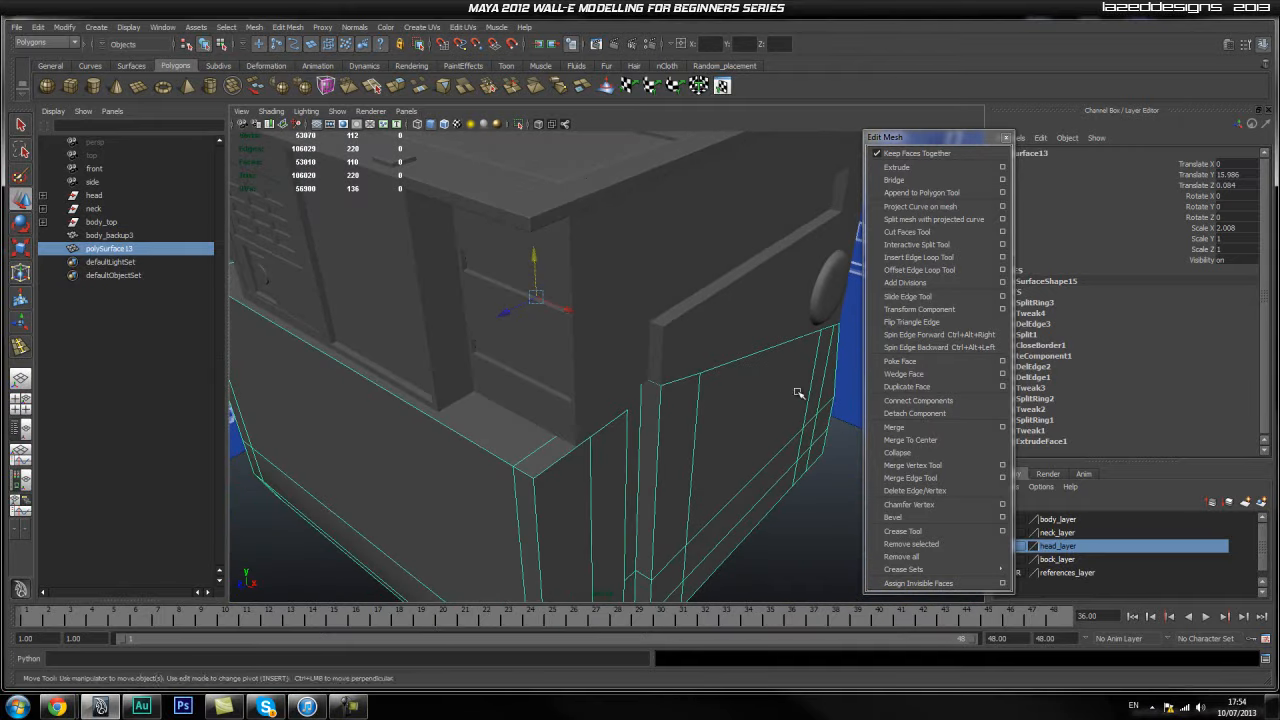
Deselect the lower body and inspect its joint with the upper body from several sides.
{"action": "left_click", "coordinate": [805, 531]}
{"action": "scroll", "coordinate": [788, 511], "scroll_direction": "down", "scroll_amount": 5}
{"action": "left_click_drag", "start_coordinate": [786, 509], "coordinate": [622, 447], "text": "alt"}
{"action": "left_click_drag", "start_coordinate": [703, 432], "coordinate": [671, 474], "text": "alt"}
{"action": "scroll", "coordinate": [700, 469], "scroll_direction": "up", "scroll_amount": 5}
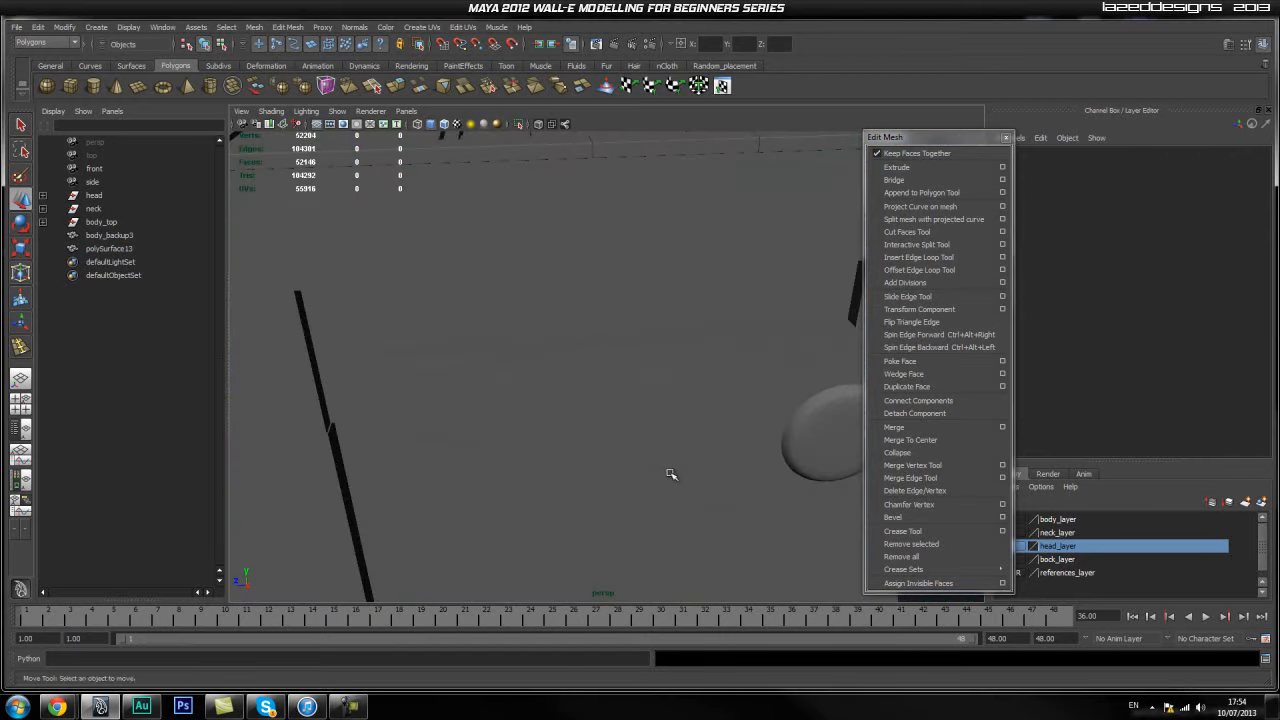
{"action": "left_click", "coordinate": [672, 480]}
{"action": "scroll", "coordinate": [676, 498], "scroll_direction": "down", "scroll_amount": 3}
{"action": "scroll", "coordinate": [676, 498], "scroll_direction": "down", "scroll_amount": 2}
{"action": "left_click_drag", "start_coordinate": [450, 474], "coordinate": [552, 434], "text": "alt"}
{"action": "scroll", "coordinate": [534, 463], "scroll_direction": "down", "scroll_amount": 2}
{"action": "left_click", "coordinate": [720, 500]}
{"action": "left_click_drag", "start_coordinate": [444, 468], "coordinate": [565, 465], "text": "alt"}
{"action": "scroll", "coordinate": [565, 465], "scroll_direction": "up", "scroll_amount": 10}
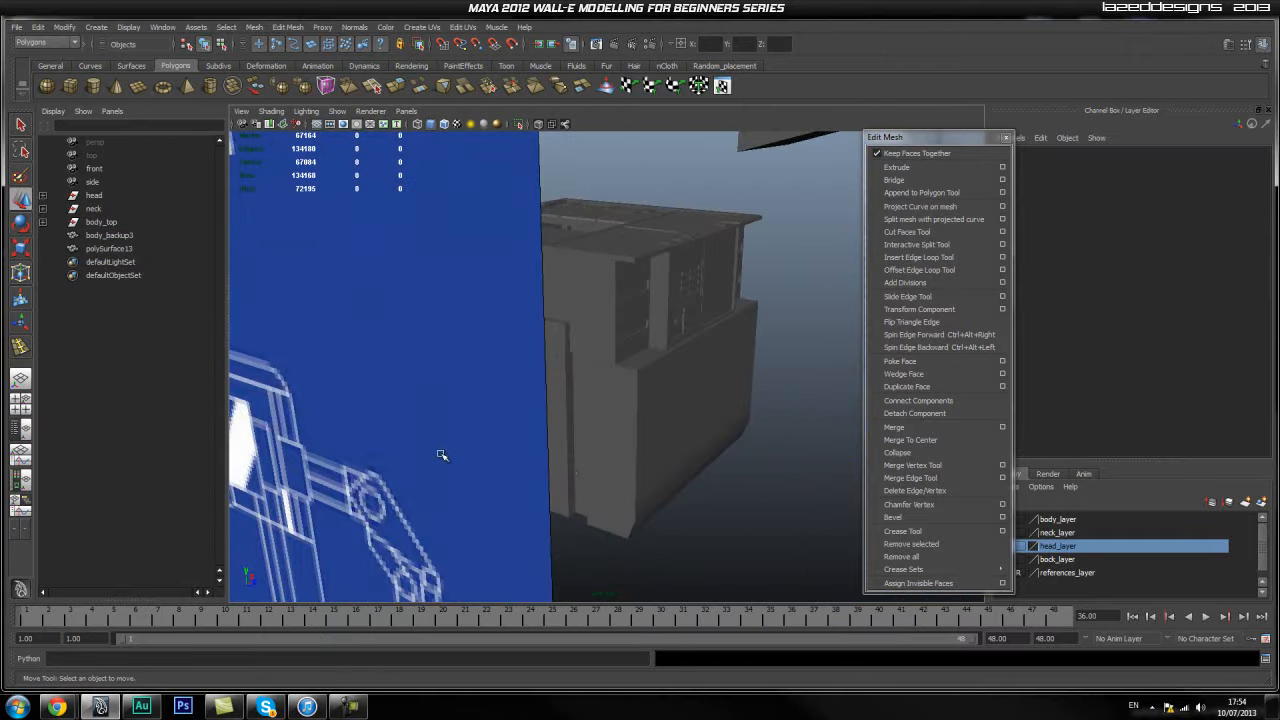
Select polySurface13 and examine the lower body's wireframe and chamfered bottom edge from around the model.
{"action": "left_click", "coordinate": [517, 335]}
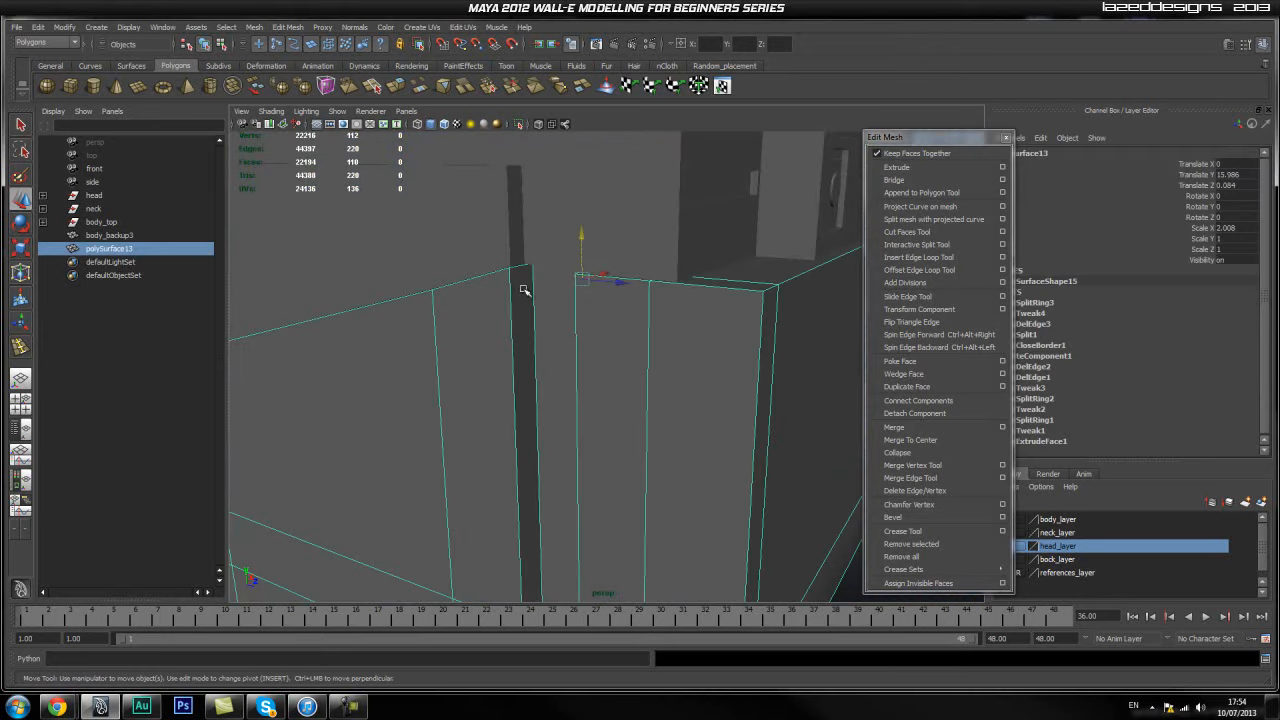
{"action": "scroll", "coordinate": [545, 404], "scroll_direction": "down", "scroll_amount": 6}
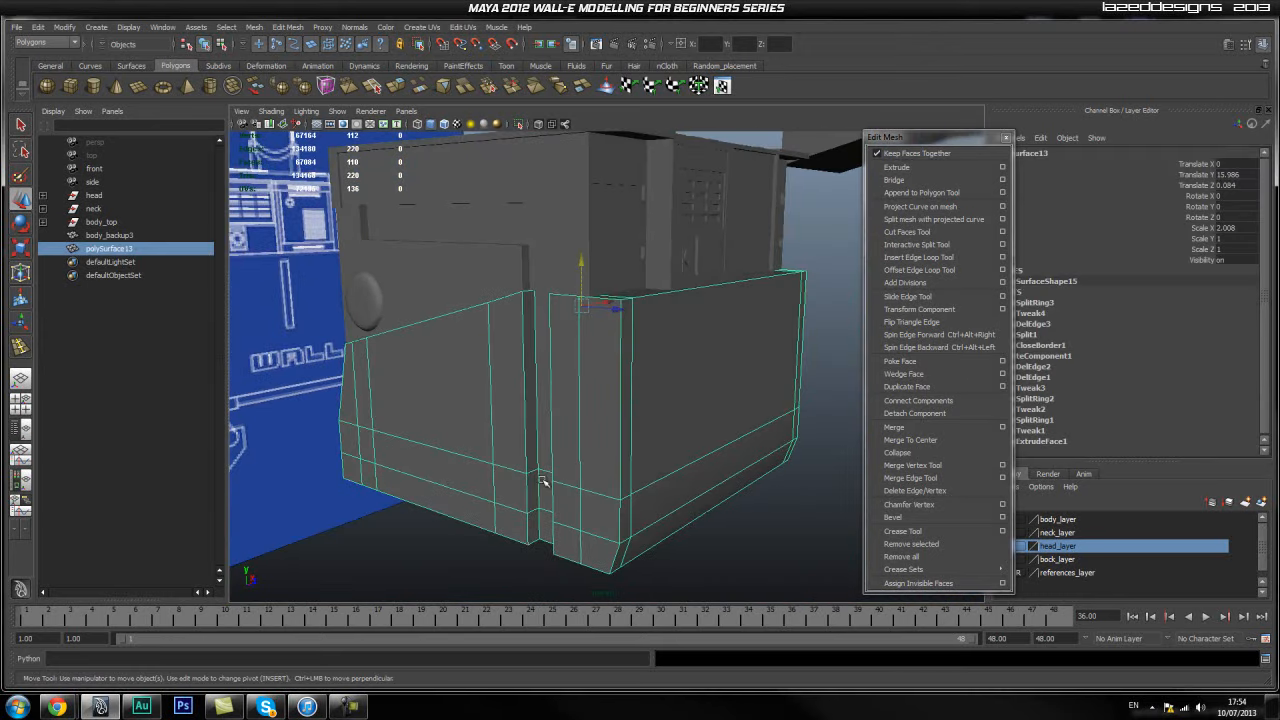
{"action": "left_click_drag", "start_coordinate": [474, 373], "coordinate": [441, 436], "text": "alt"}
{"action": "left_click_drag", "start_coordinate": [610, 451], "coordinate": [519, 393], "text": "alt"}
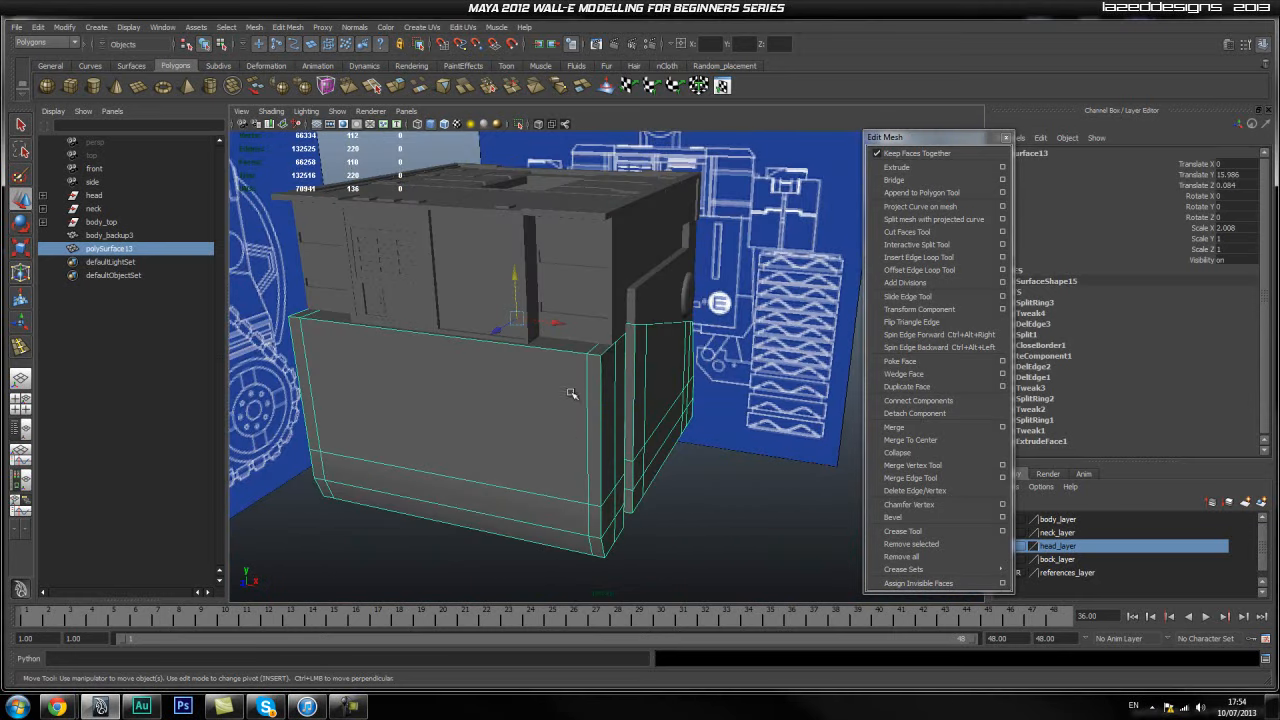
{"action": "left_click_drag", "start_coordinate": [681, 431], "coordinate": [457, 376], "text": "alt"}
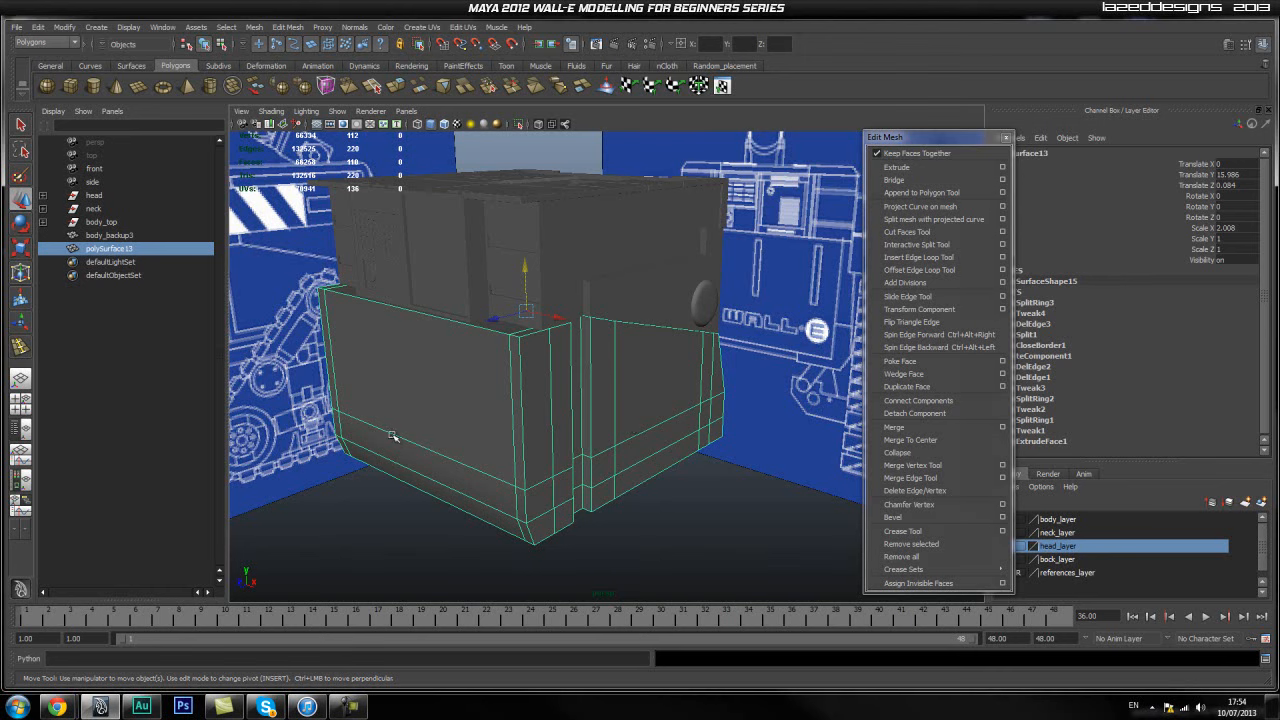
{"action": "left_click_drag", "start_coordinate": [701, 434], "coordinate": [519, 437], "text": "alt"}
{"action": "left_click_drag", "start_coordinate": [585, 401], "coordinate": [752, 405], "text": "alt"}
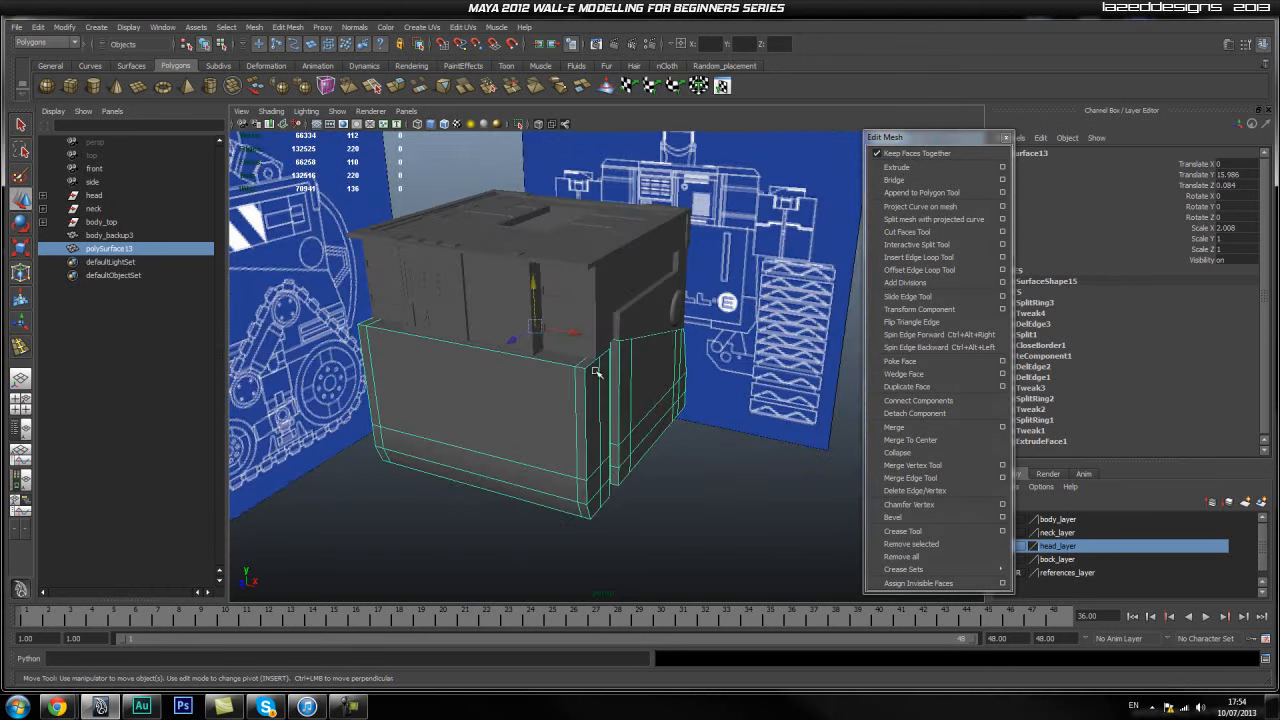